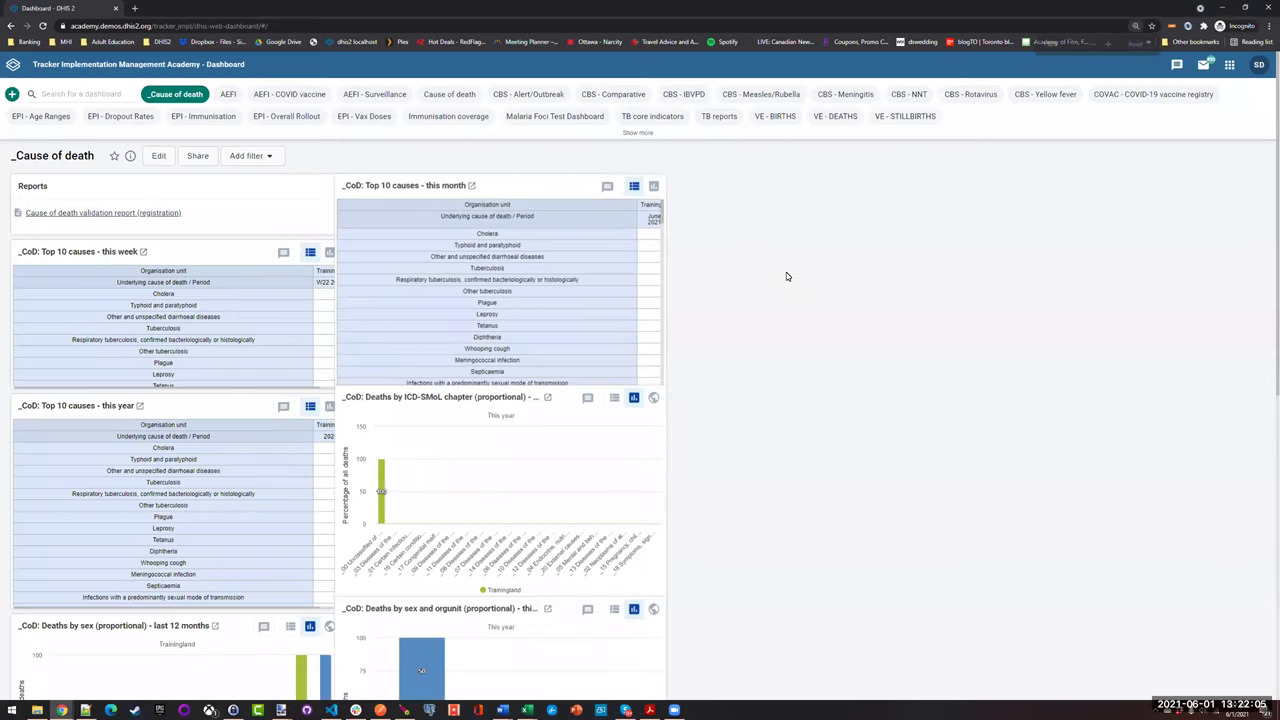
key("ctrl+plus")
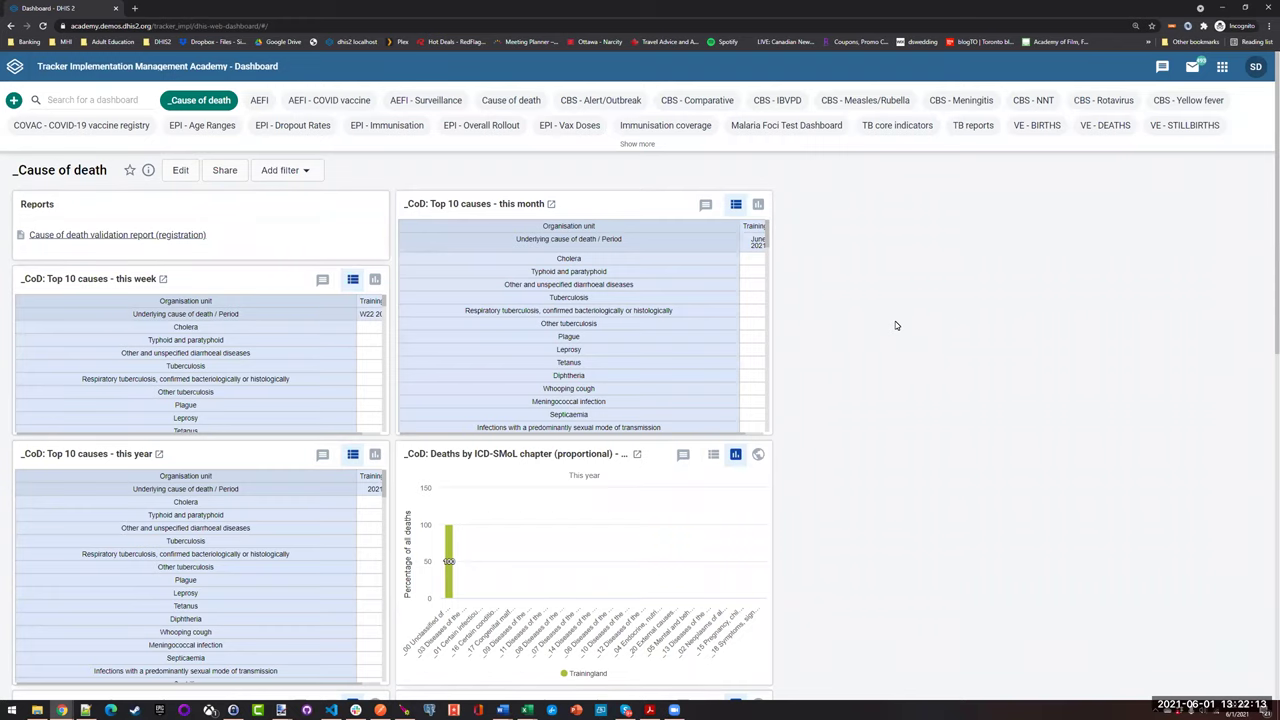
Zoom the Dashboard page in and bring up the DHIS2 apps menu
scroll(896, 325, "down", 1)
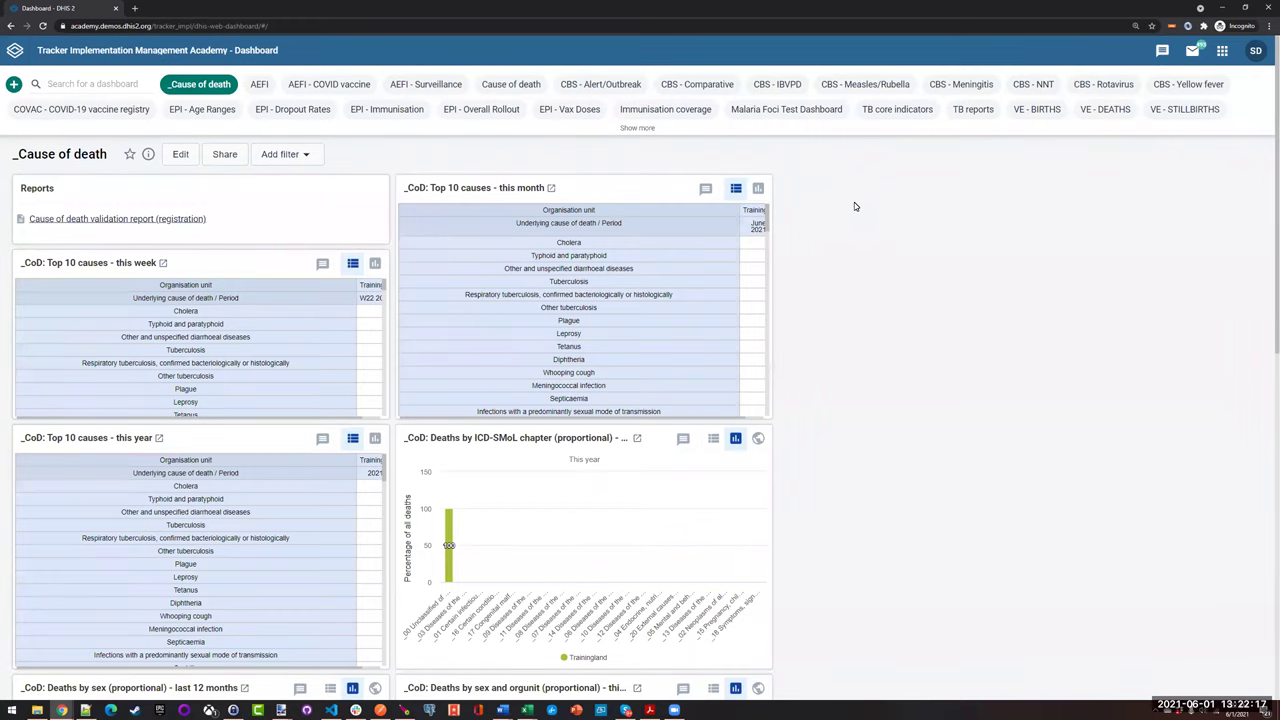
left_click(1225, 55)
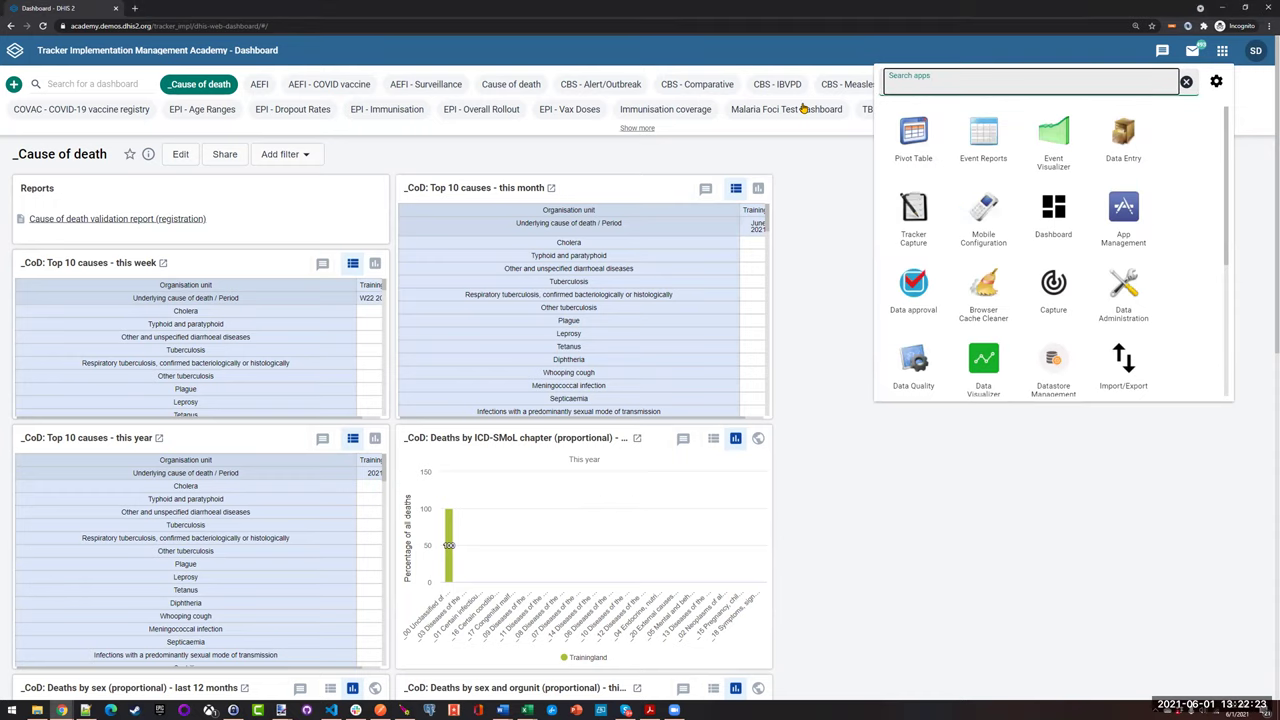
Launch Tracker Capture, select Cardinal Hospital Gateway PHC under Bird District, and choose the COVAC program
type("trac")
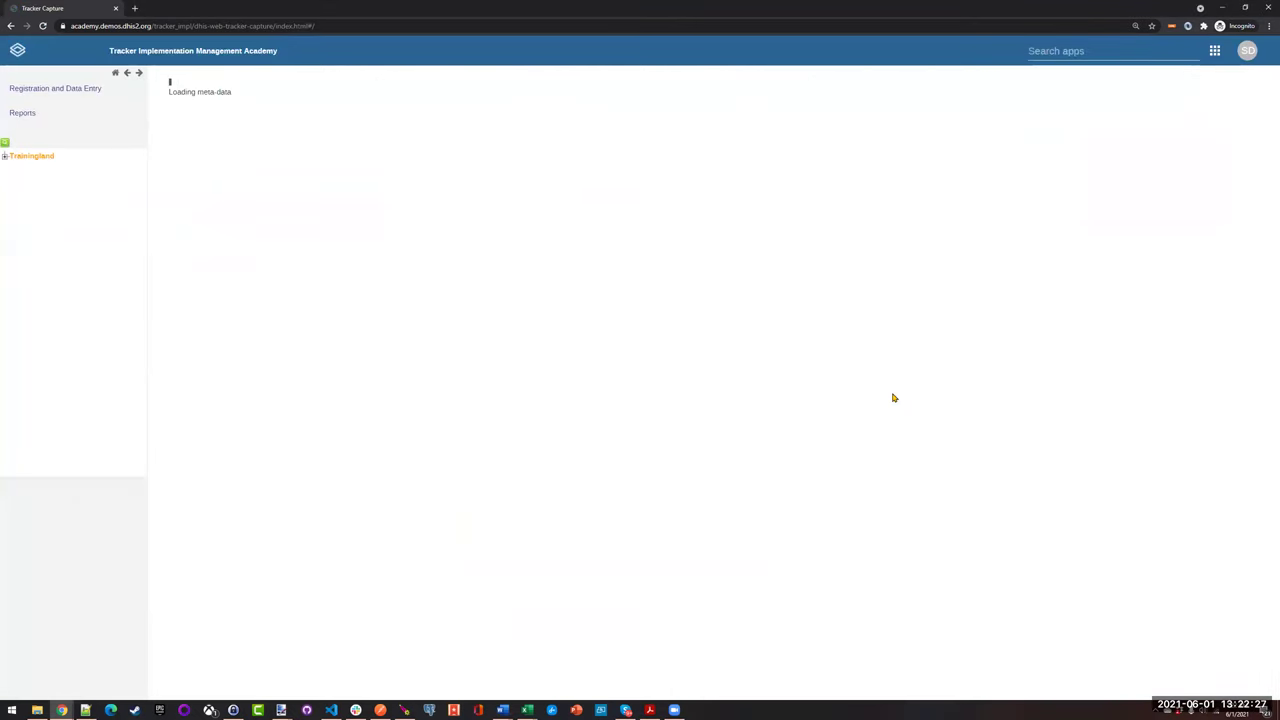
left_click(4, 157)
left_click(13, 166)
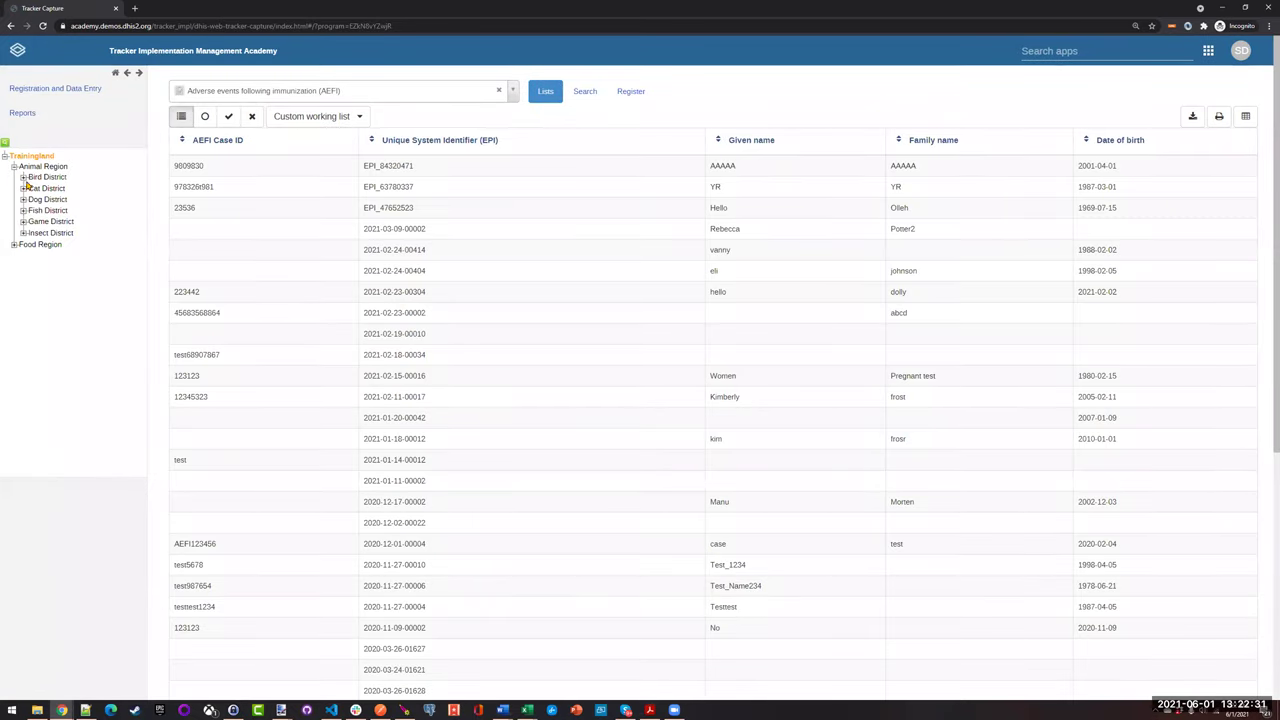
left_click(23, 177)
left_click(85, 187)
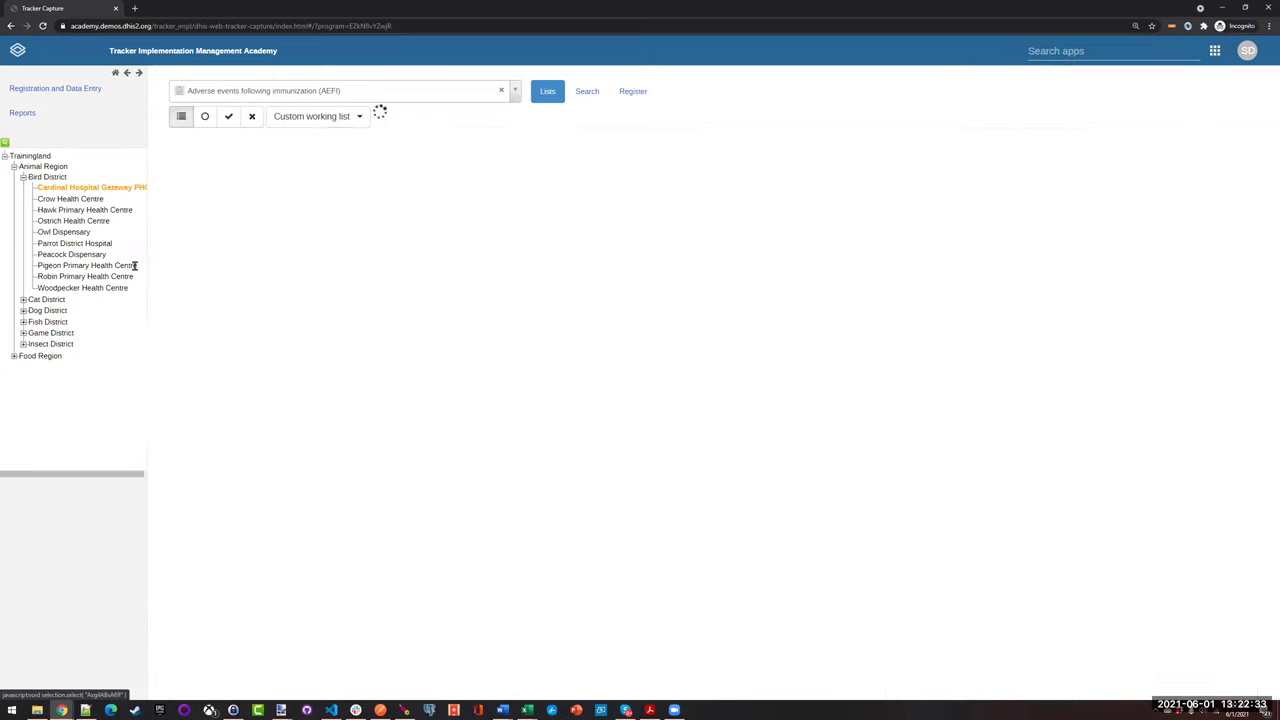
left_click(297, 91)
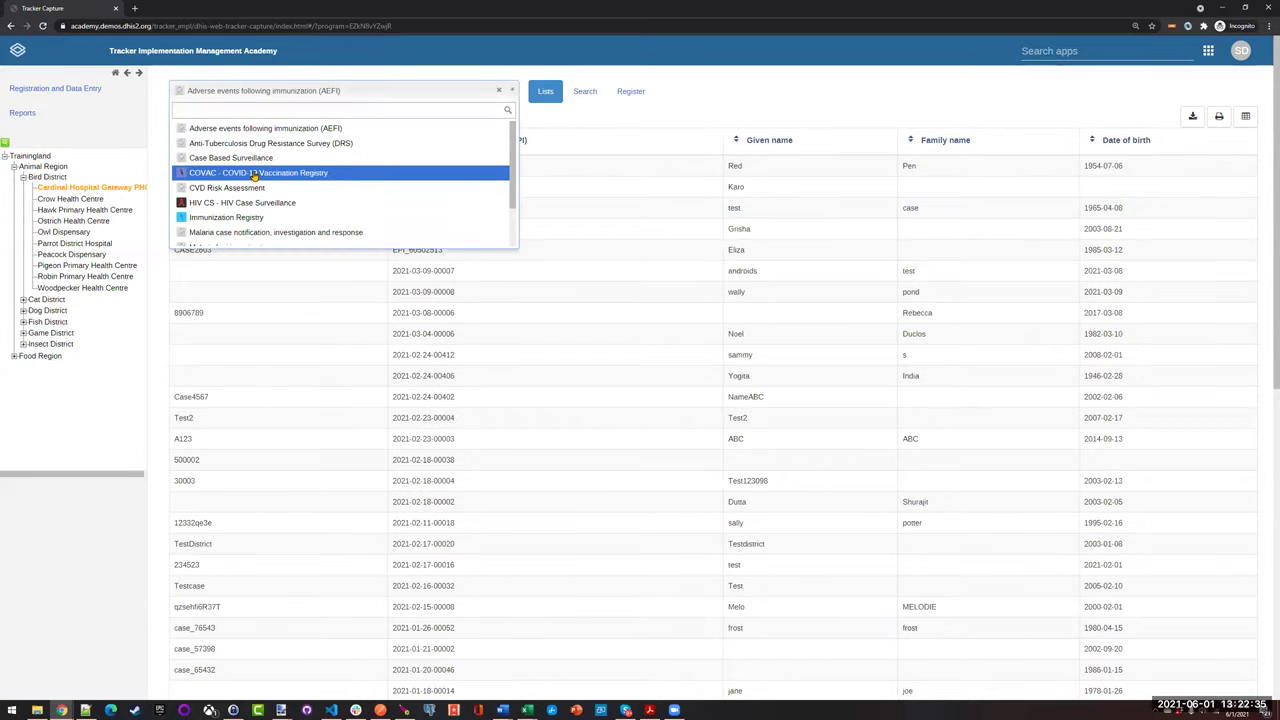
left_click(254, 169)
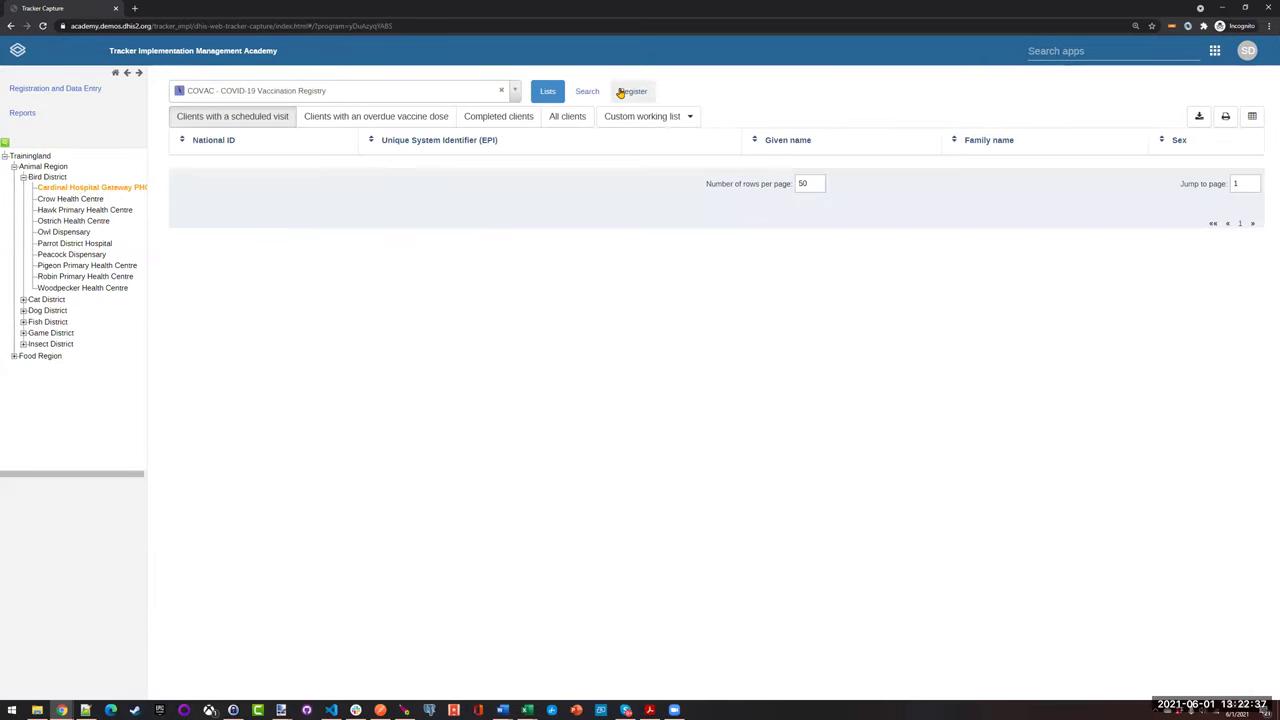
Start a new client registration in the COVAC registry
left_click(640, 96)
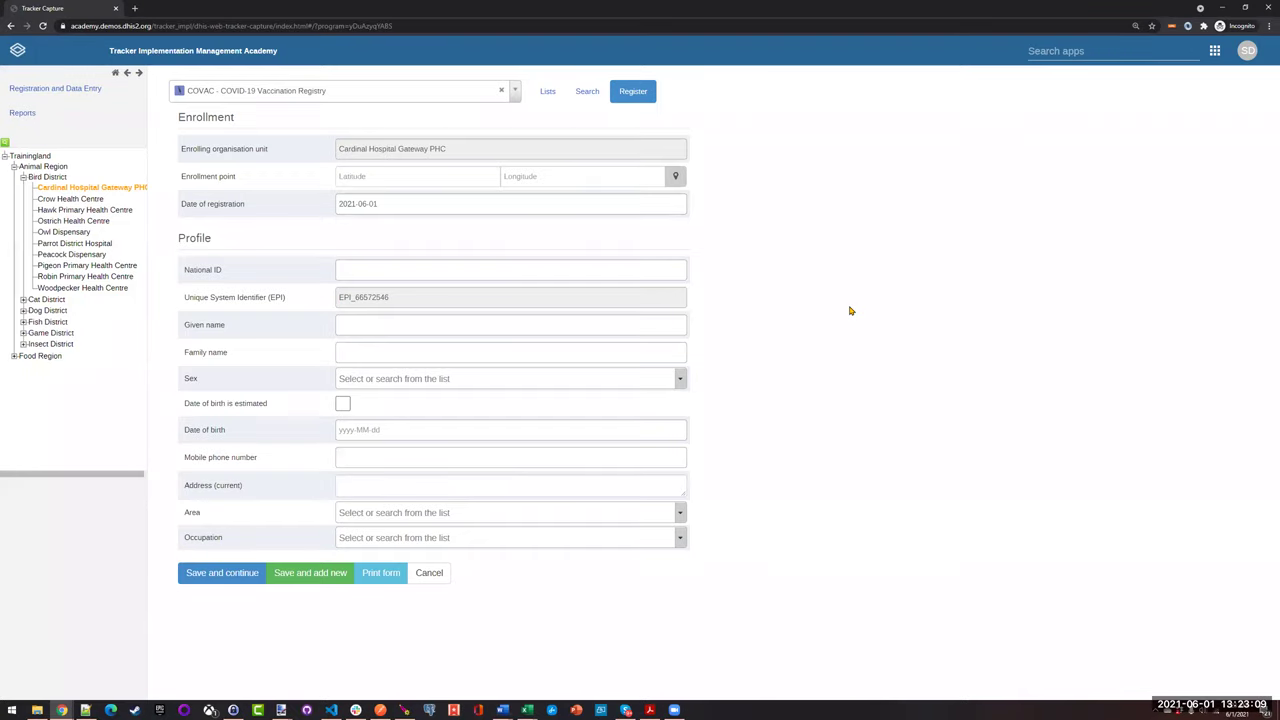
Enter the client's national ID, registration date 2021-05-31, and given and family names
left_click(397, 270)
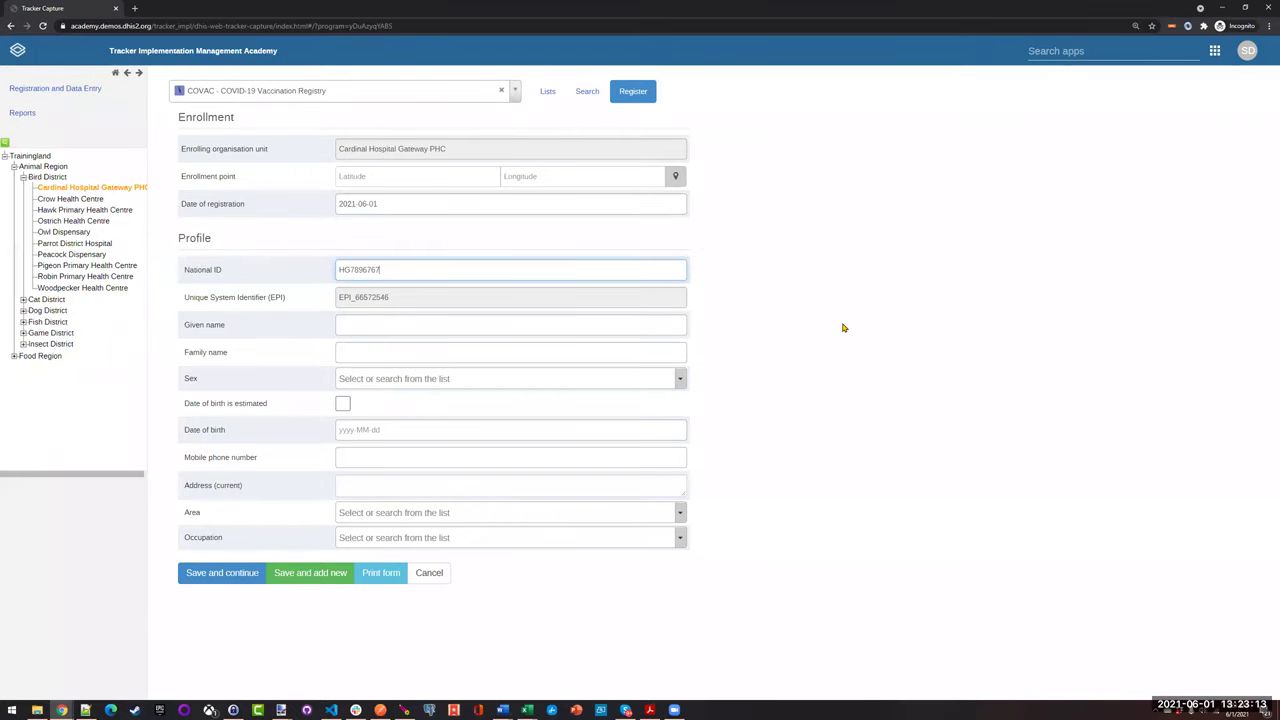
left_click(402, 206)
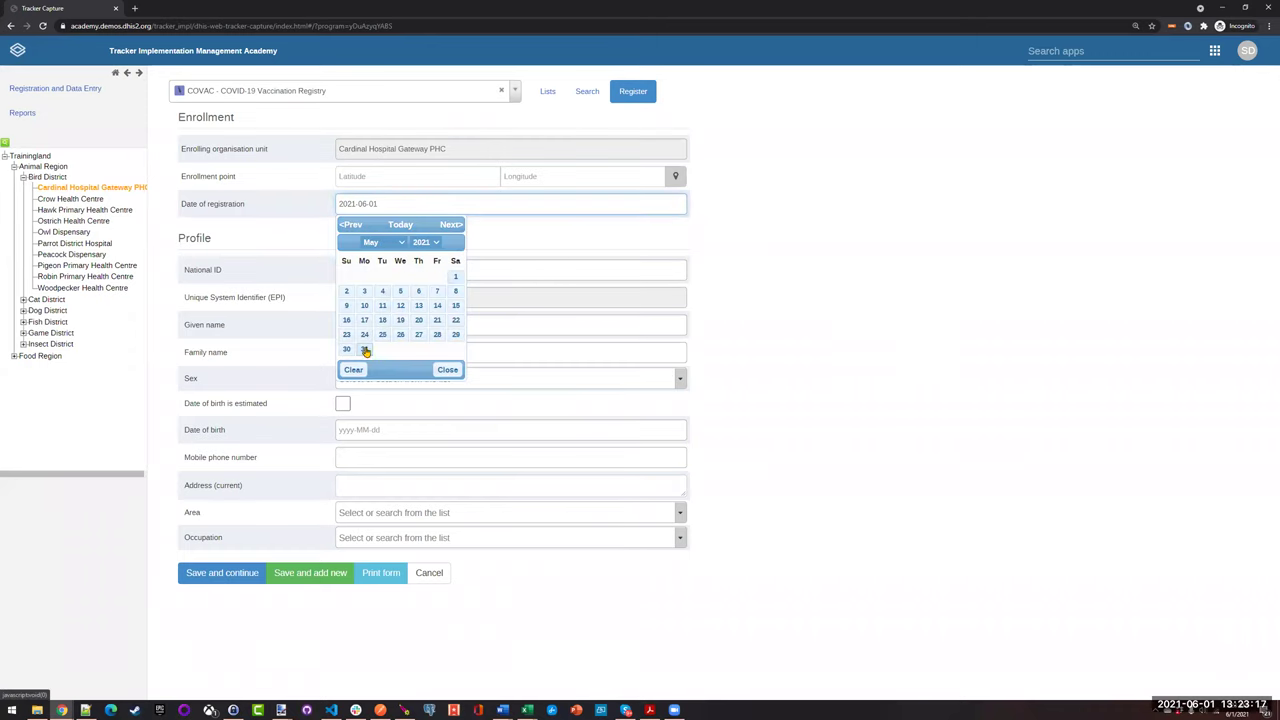
left_click(364, 349)
left_click(390, 326)
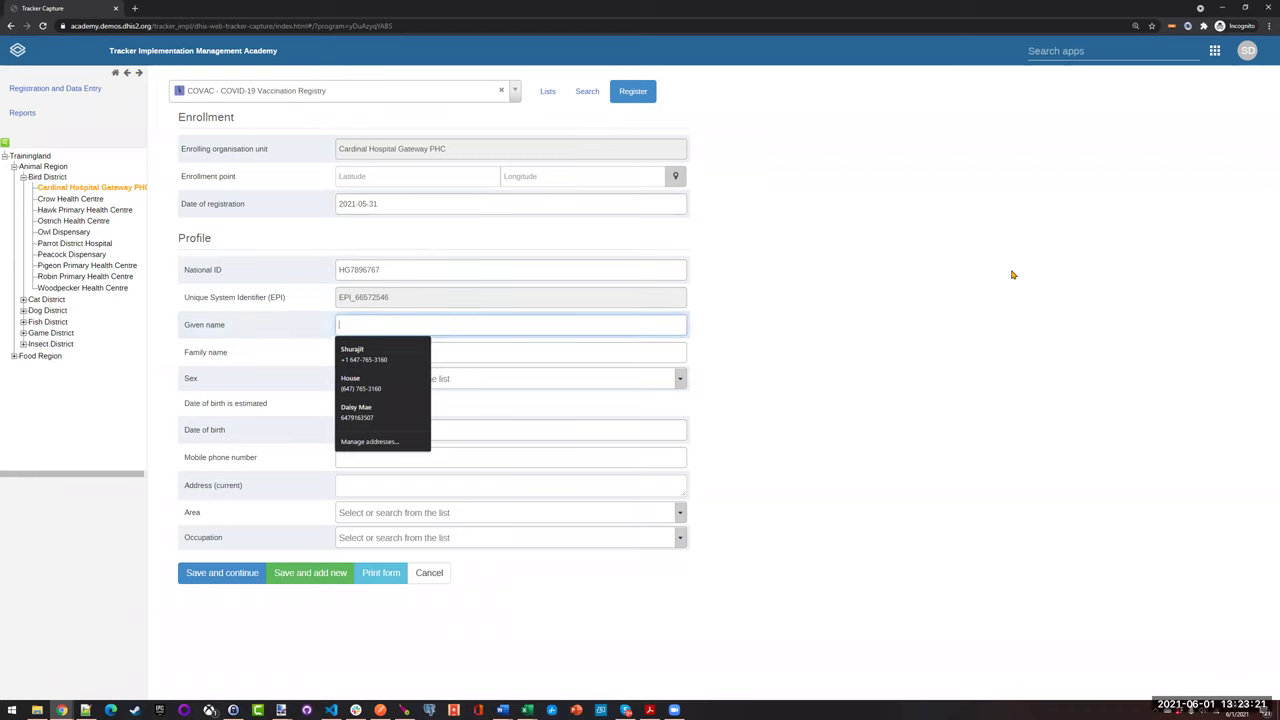
key("Tab")
left_click(551, 378)
left_click(409, 430)
left_click(372, 429)
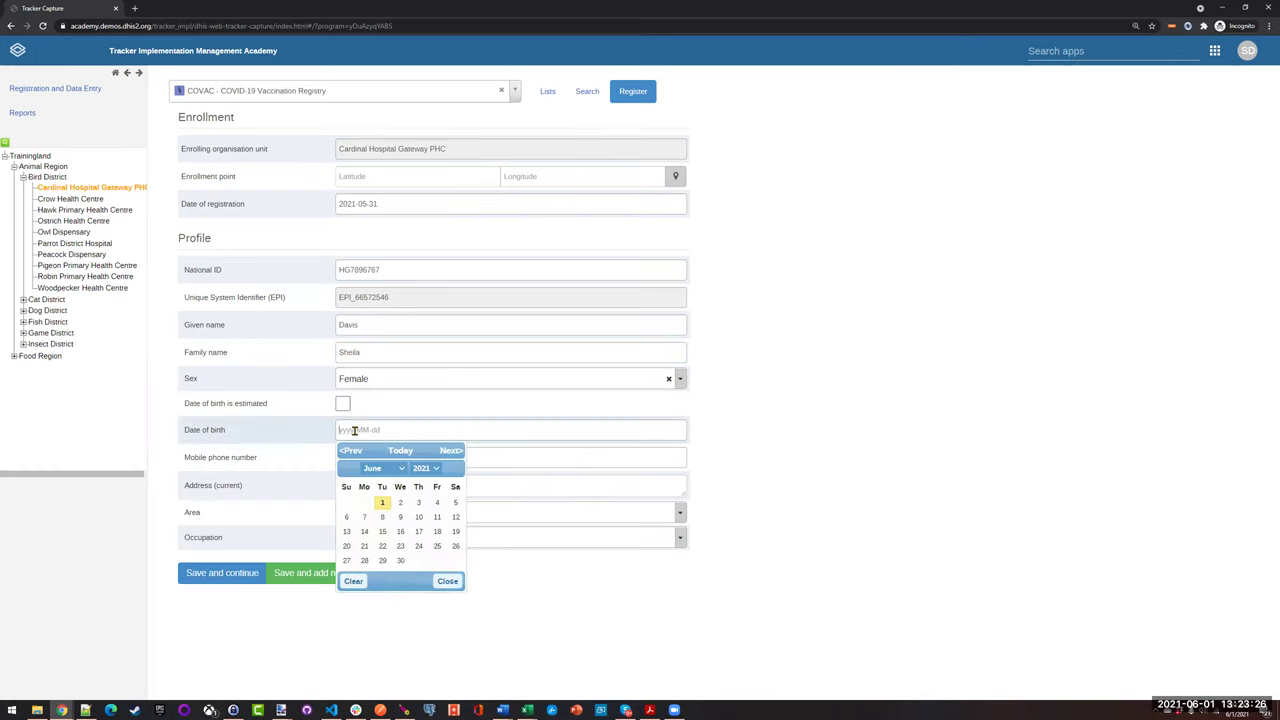
left_click(424, 468)
left_click(422, 584)
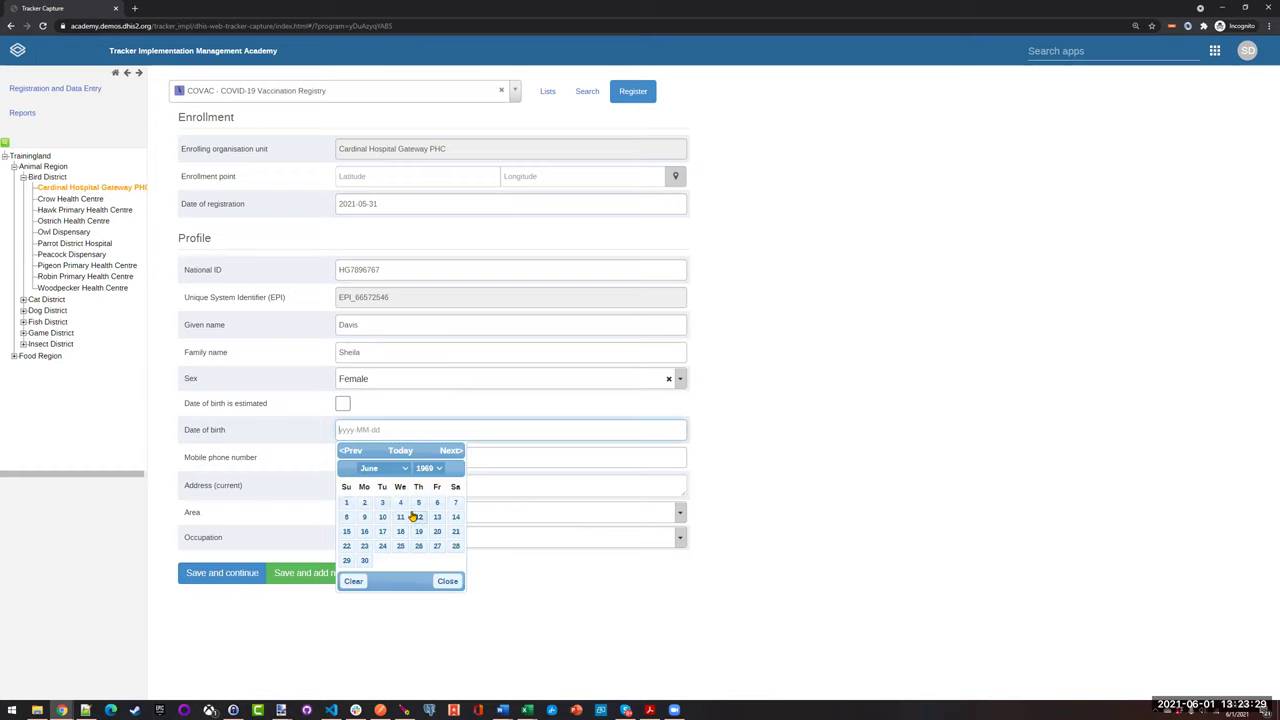
left_click(418, 517)
left_click(390, 513)
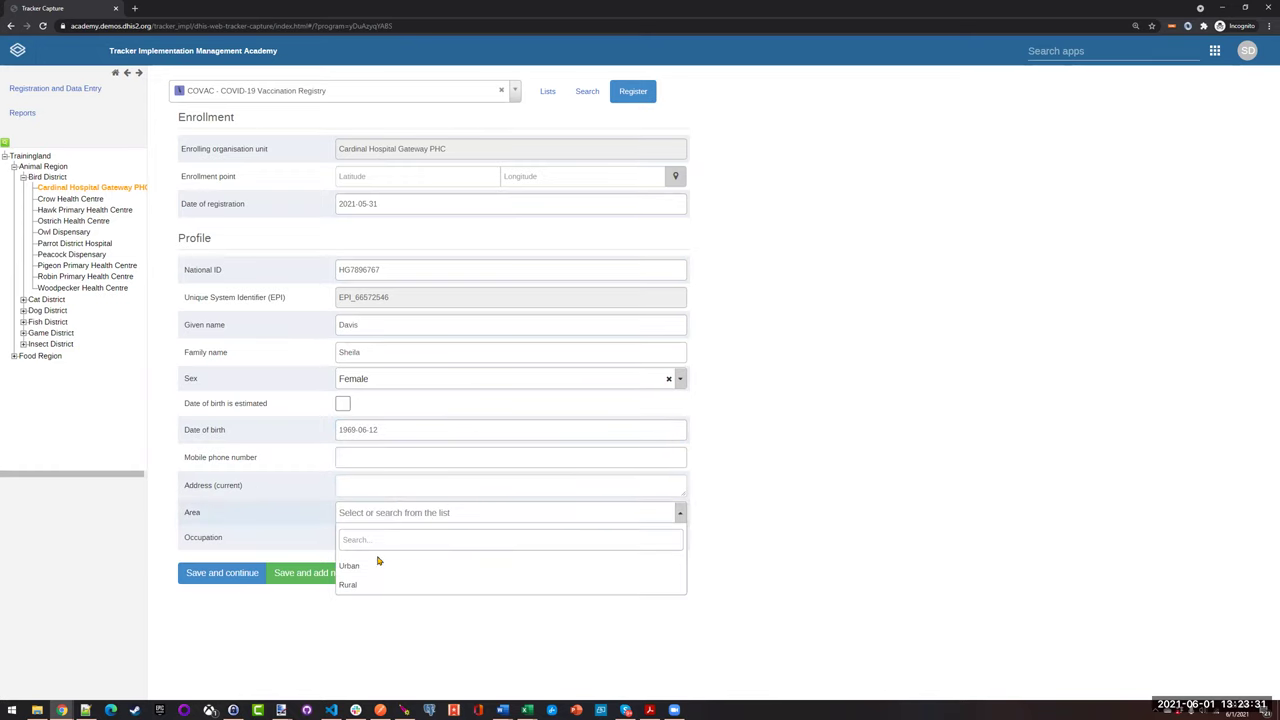
left_click(378, 563)
left_click(380, 540)
left_click(404, 589)
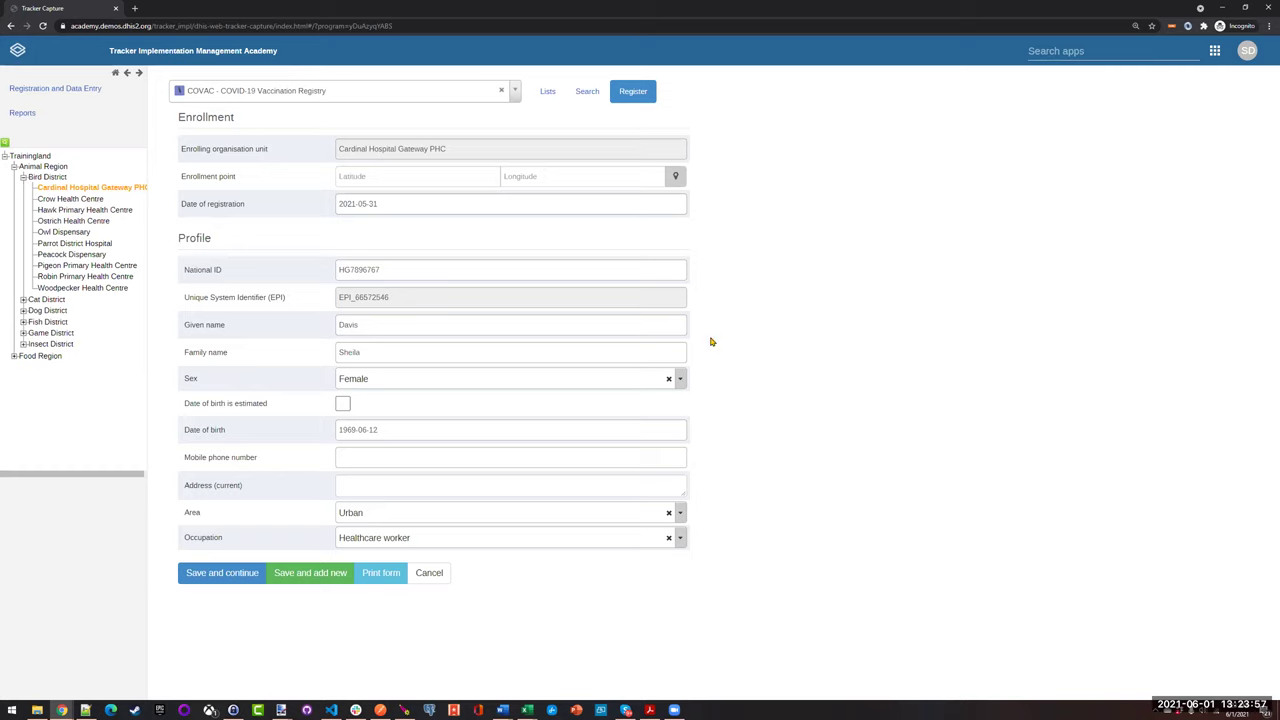
left_click(234, 578)
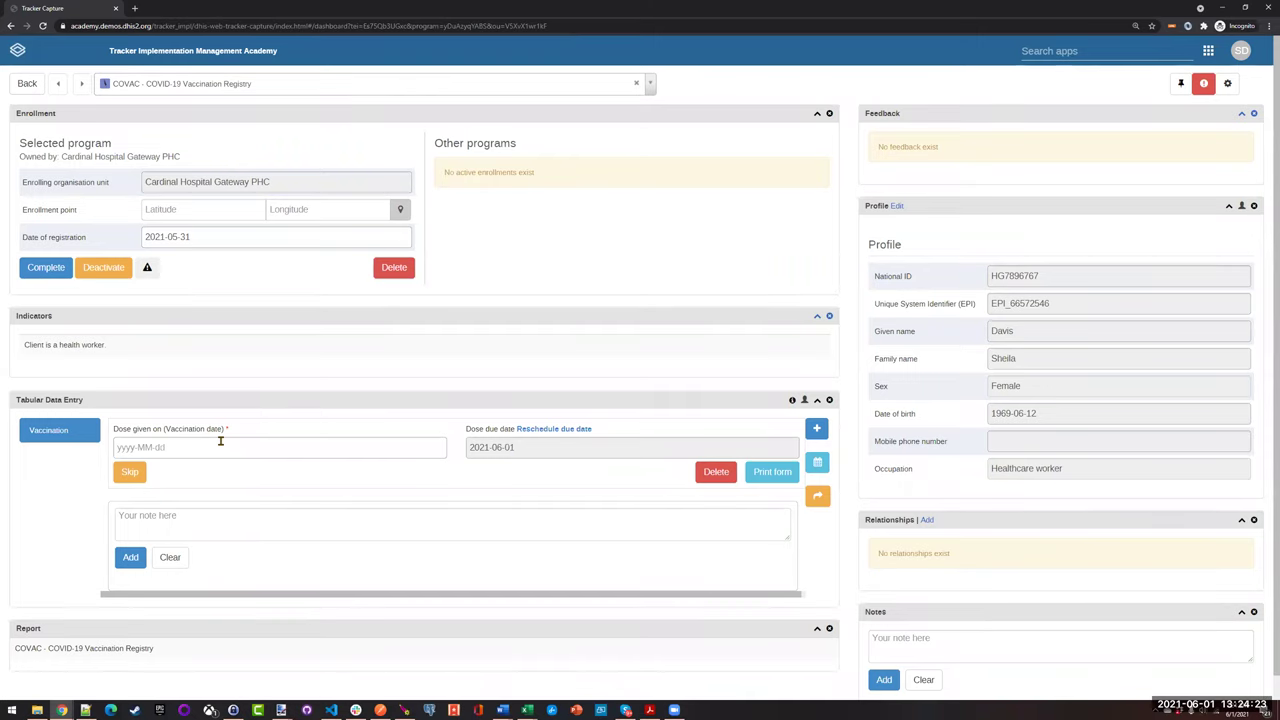
Set the Vaccination event's dose-given date to 2021-05-31
left_click(220, 441)
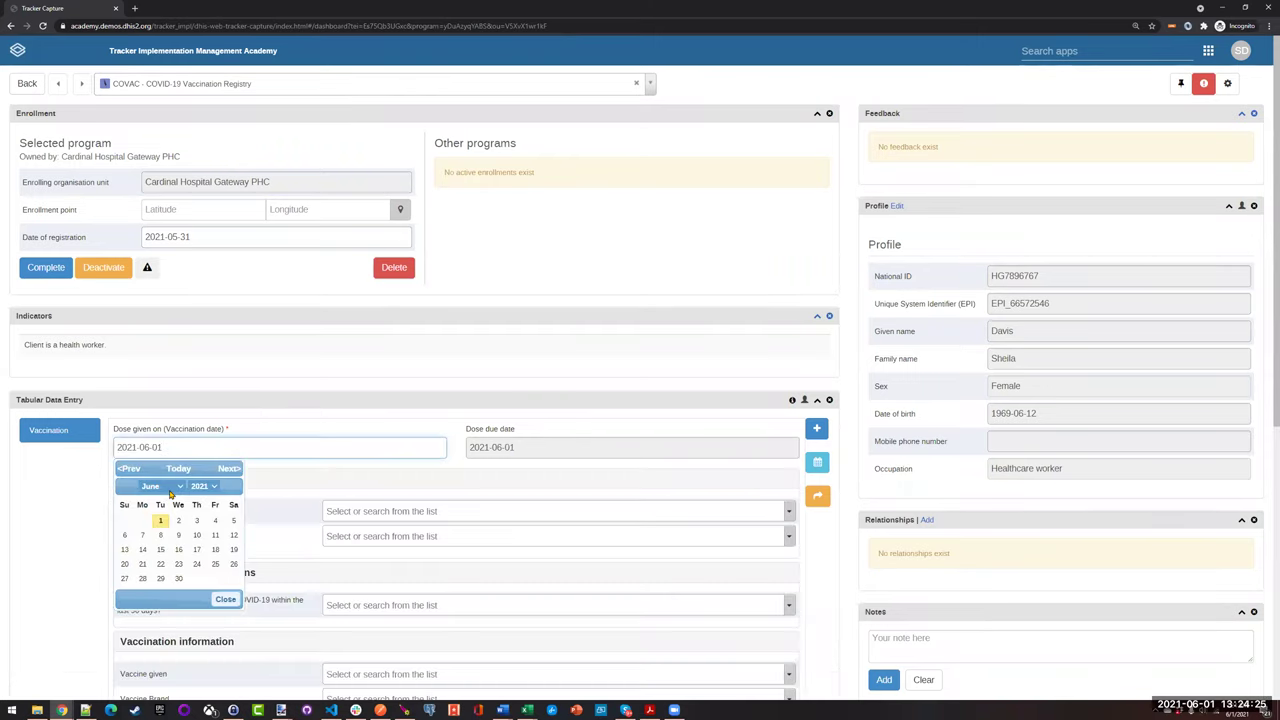
left_click(129, 468)
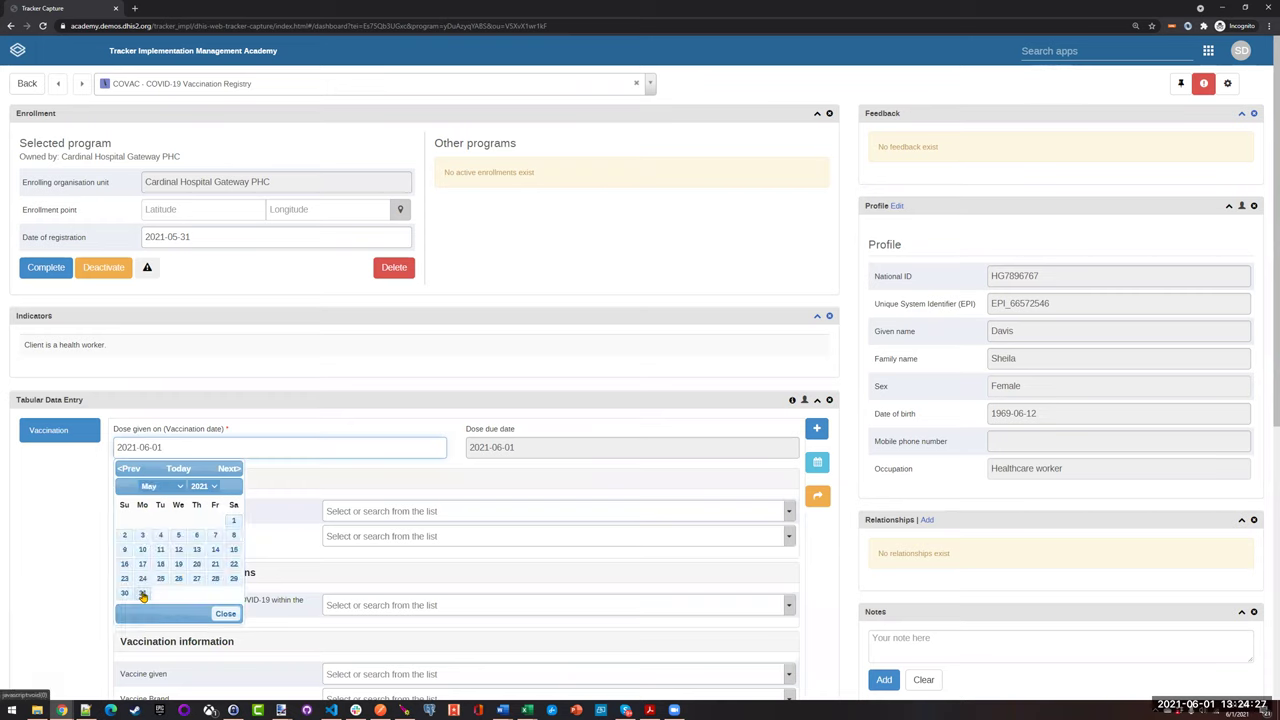
left_click(142, 593)
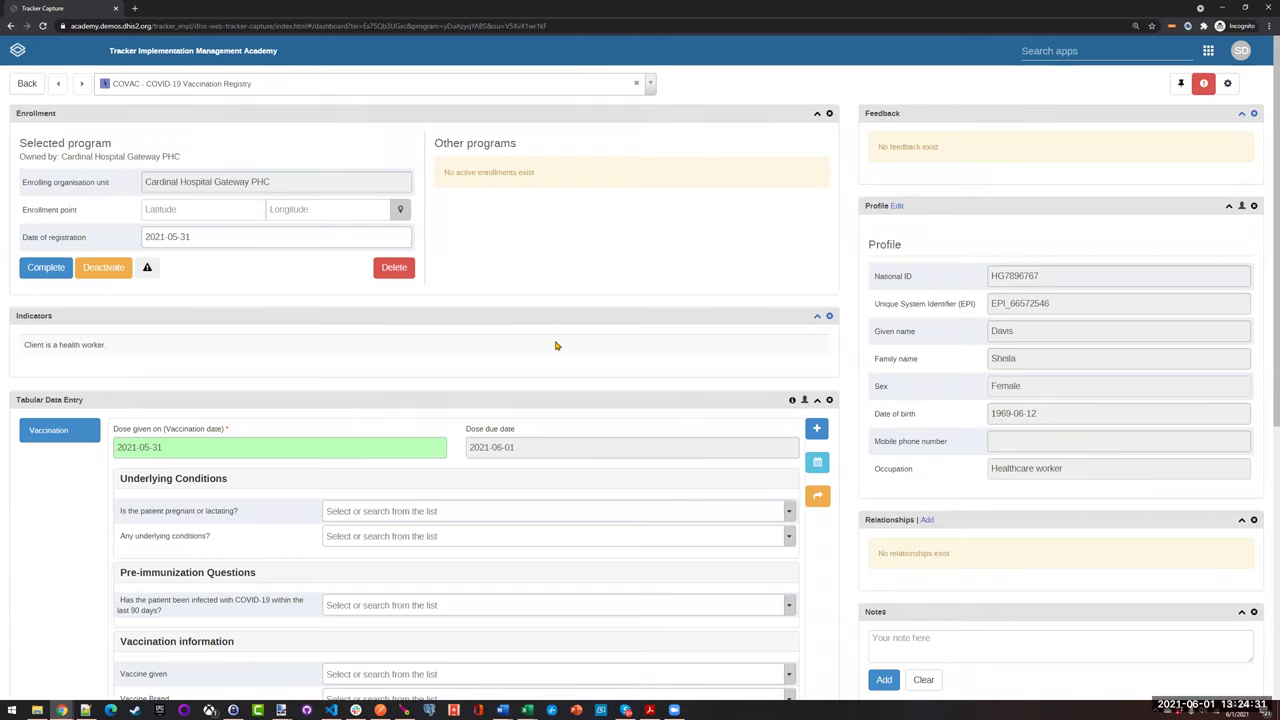
key("ctrl+plus")
Record the client as Pregnant, 1st Trimester (1-12 weeks)
scroll(663, 389, "down", 5)
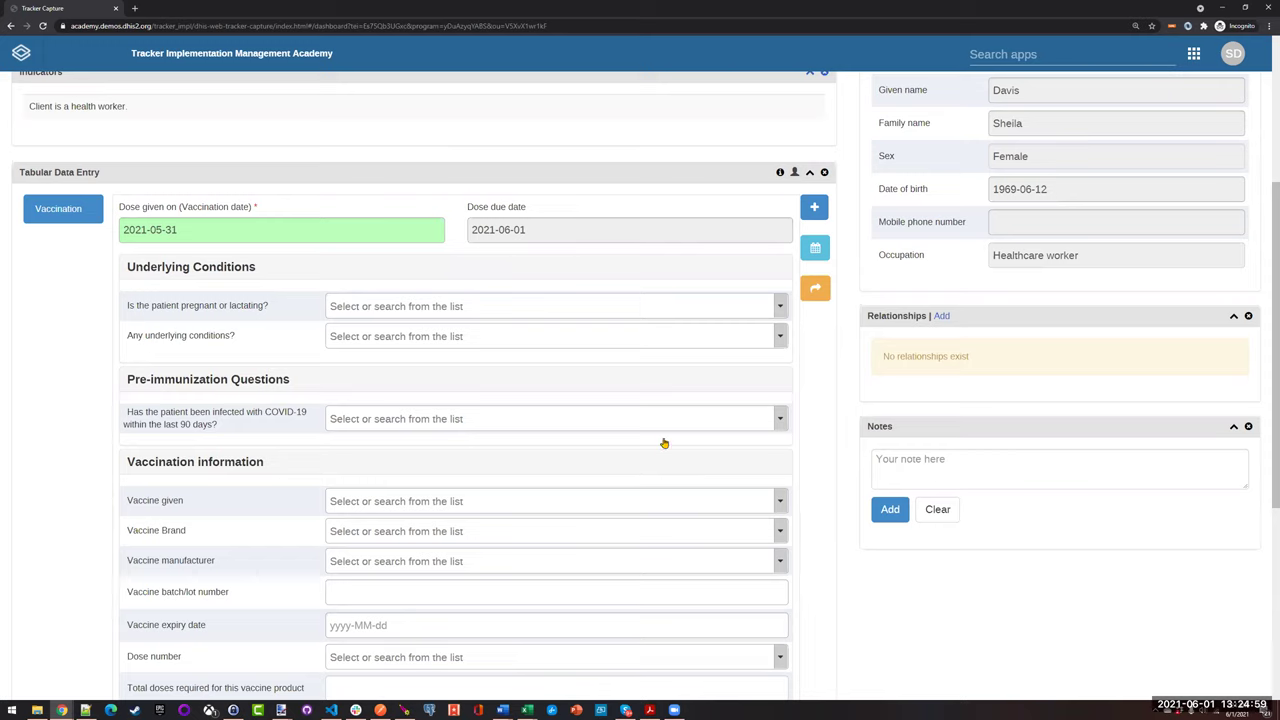
left_click(516, 316)
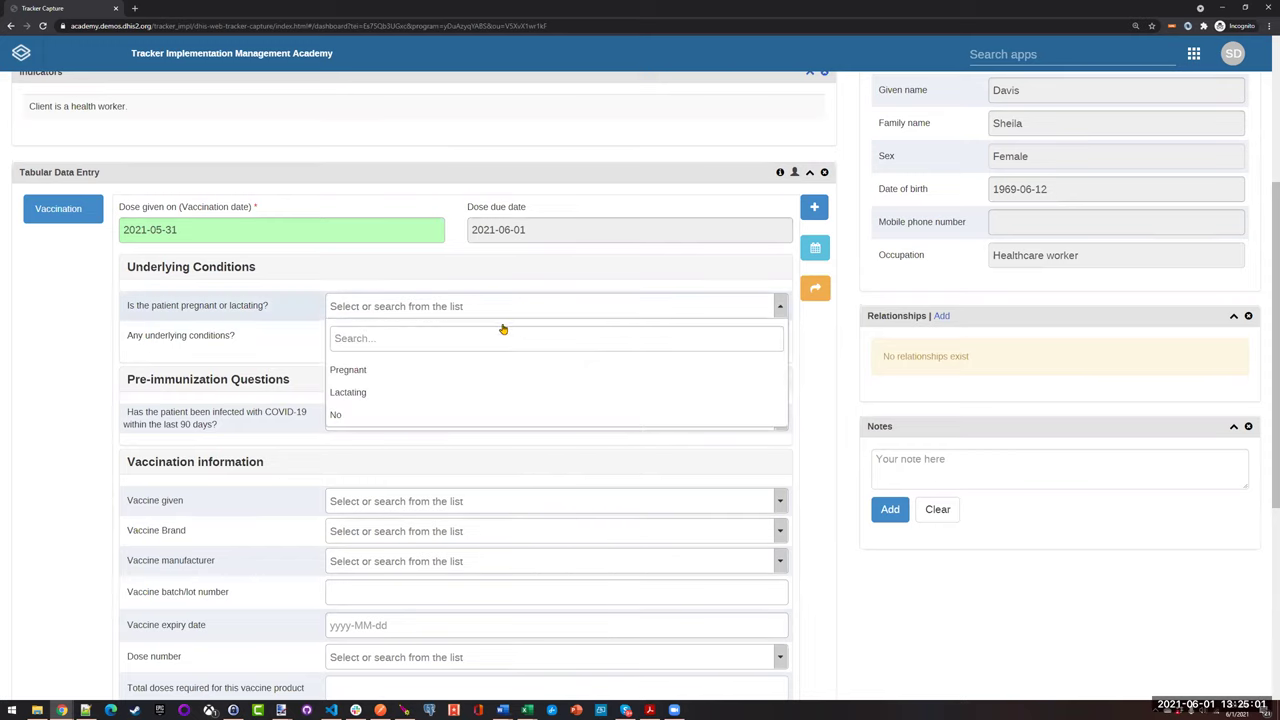
left_click(440, 370)
left_click(396, 337)
left_click(408, 403)
Answer Yes to underlying conditions with Diabetes, and No to COVID-19 infection in 90 days
left_click(408, 366)
left_click(387, 428)
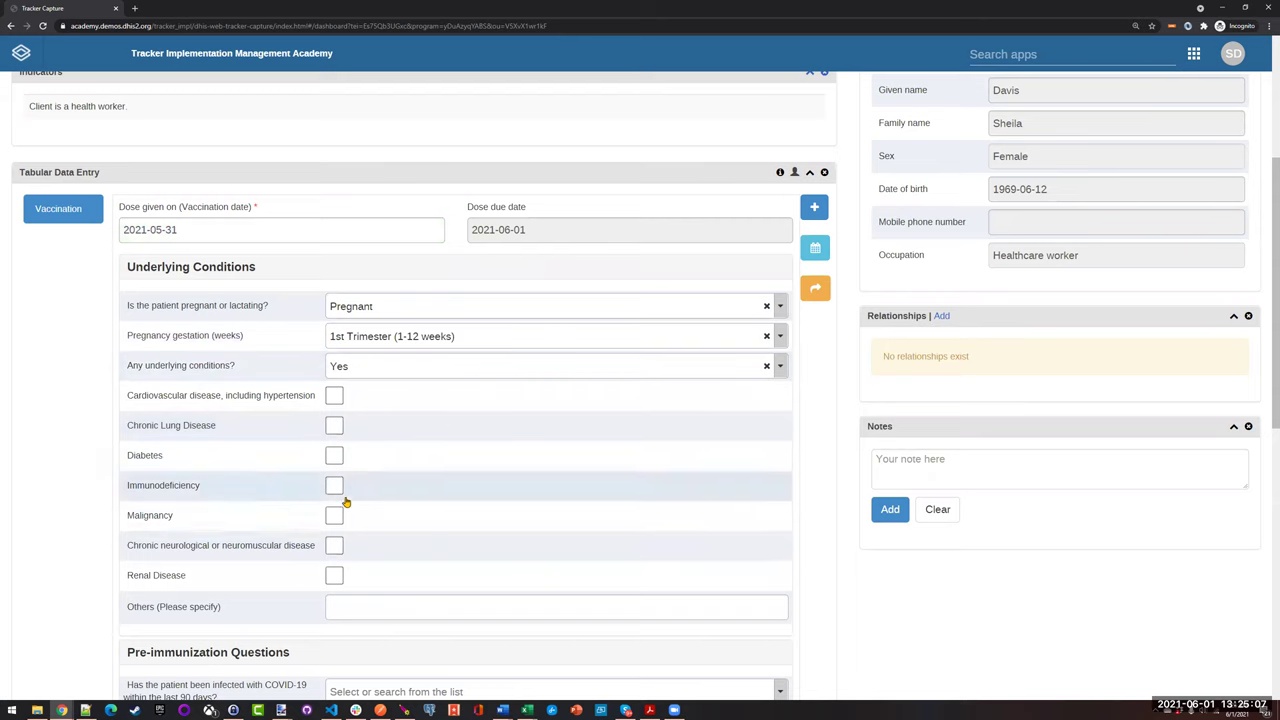
left_click(334, 456)
scroll(573, 450, "down", 6)
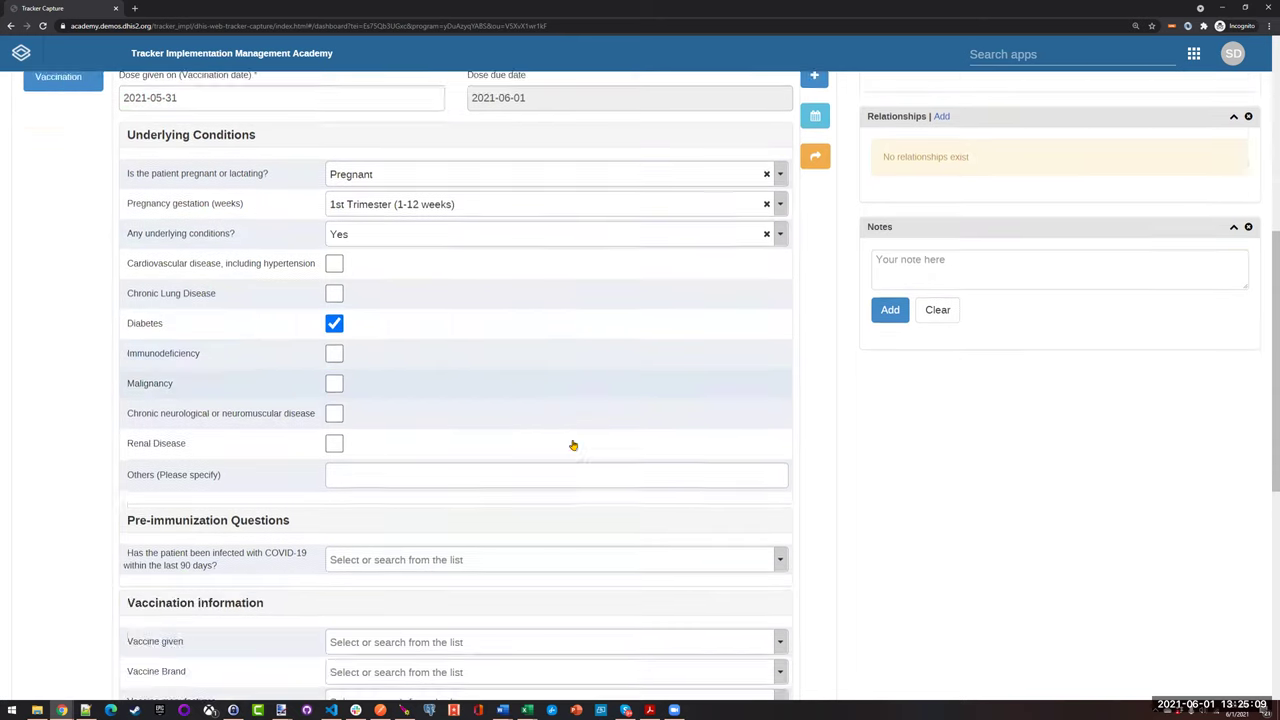
left_click(459, 210)
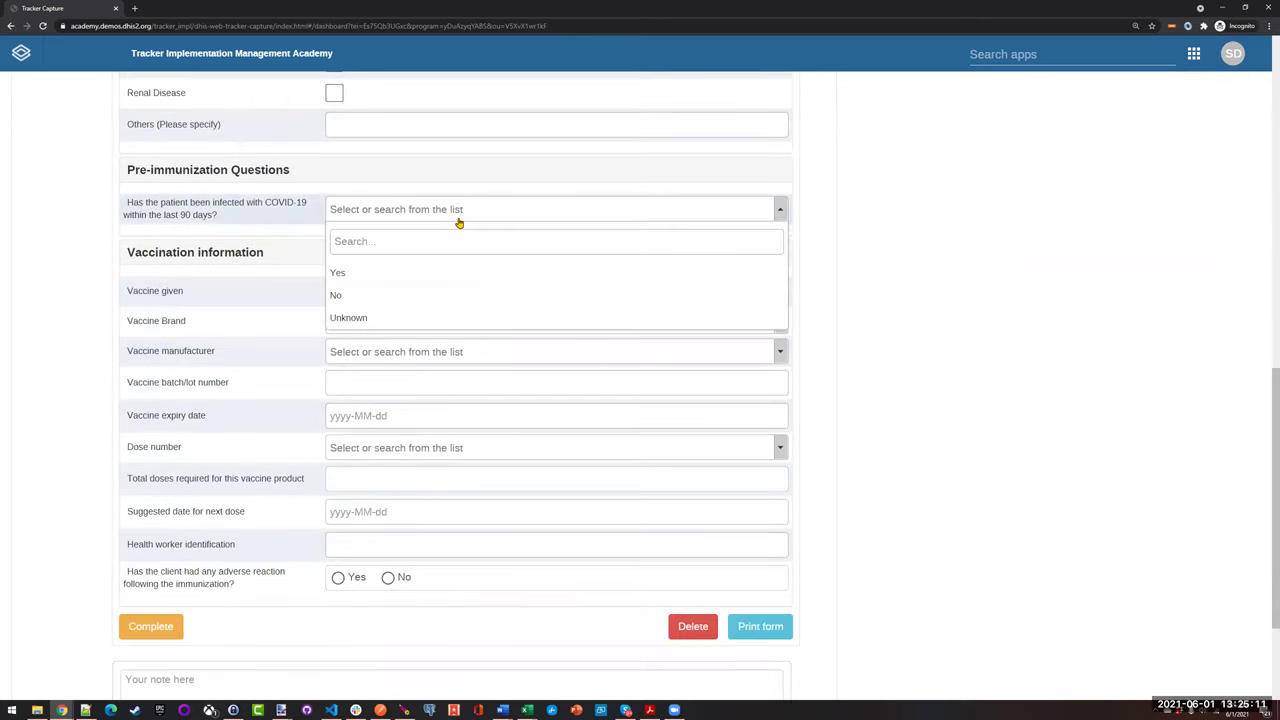
left_click(409, 273)
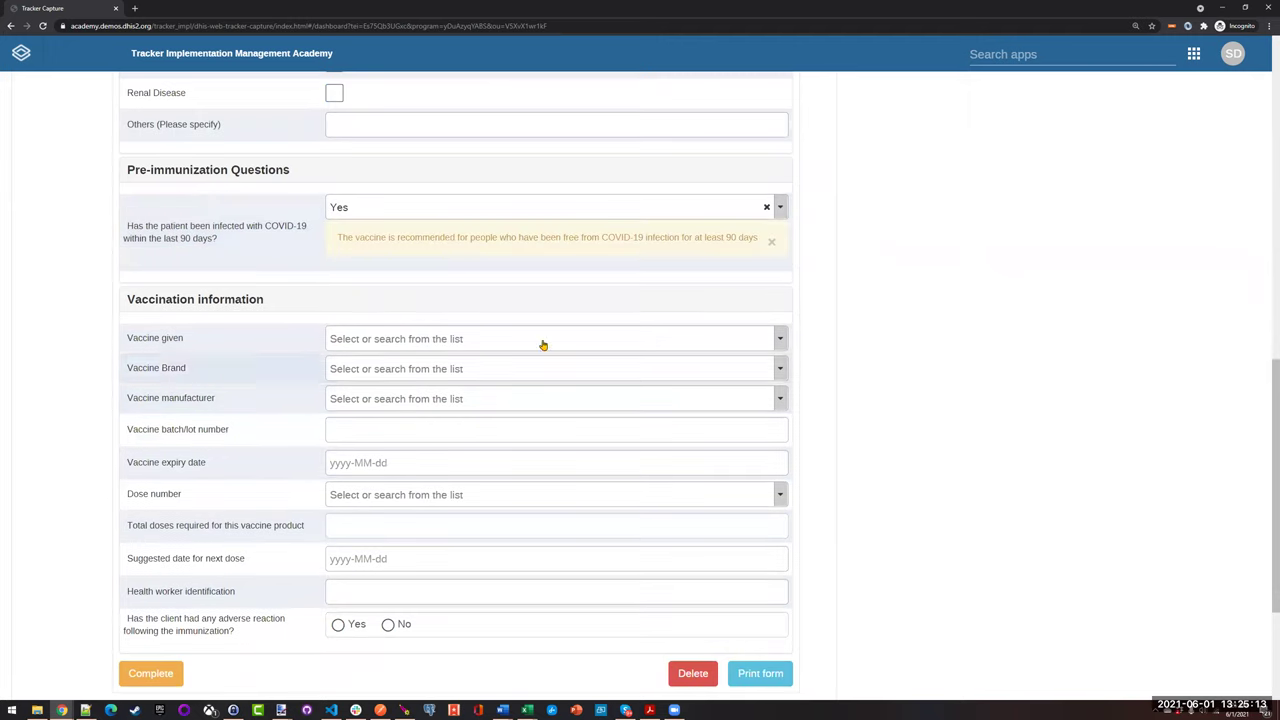
left_click(743, 213)
left_click(510, 291)
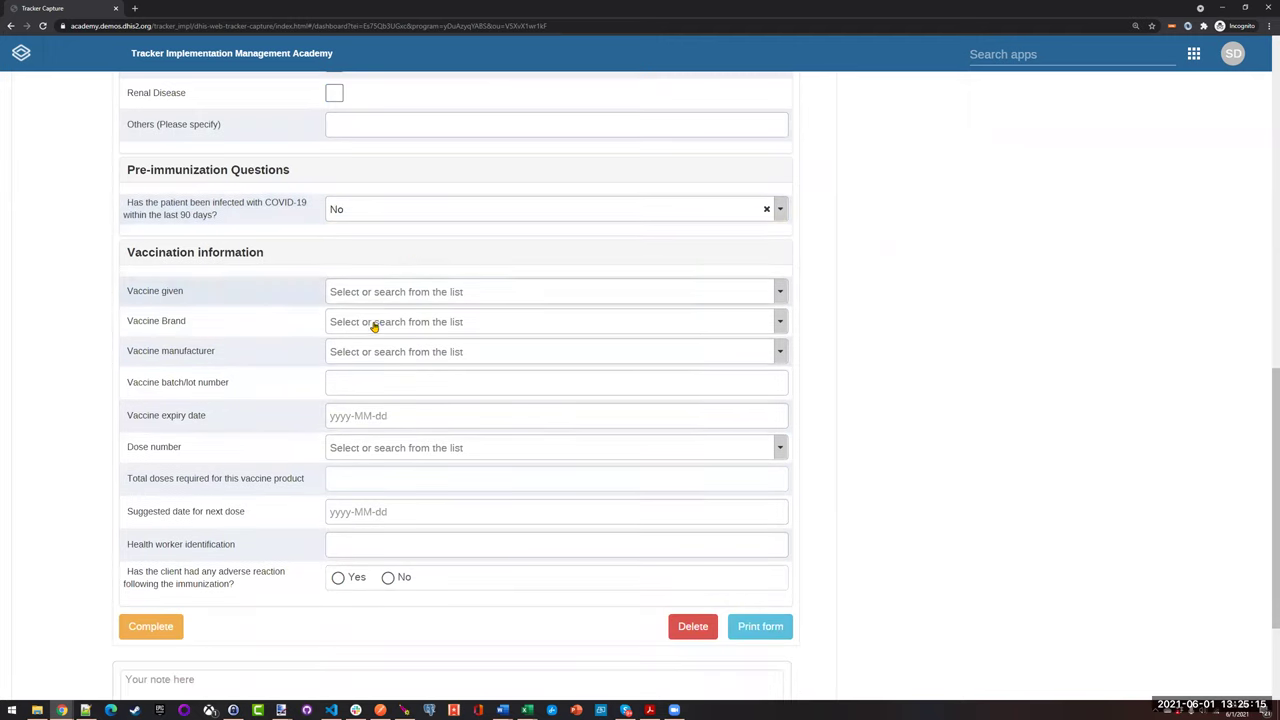
Record AZD1222 / AstraZeneca as the vaccine given, manufactured by AstraZeneca
left_click(400, 300)
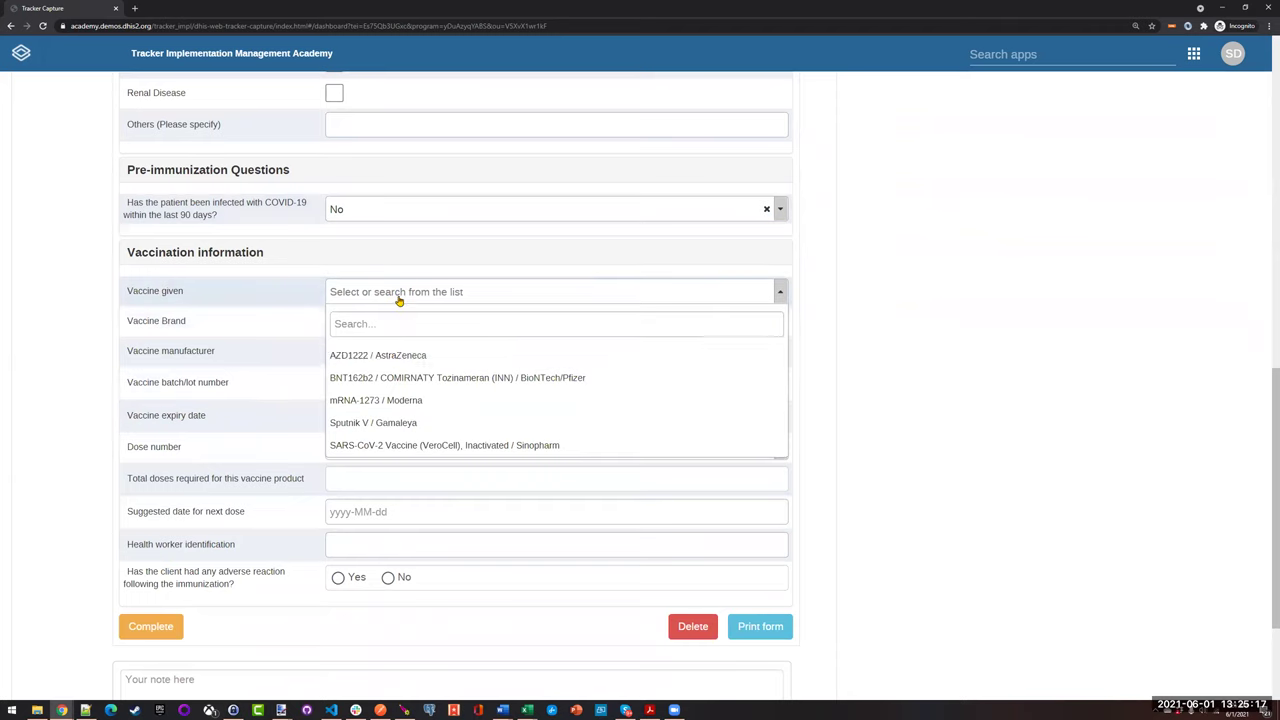
left_click(389, 354)
left_click(386, 354)
left_click(410, 418)
Set the vaccine expiry date to 2021-11-12 and mark it as the 1st dose
left_click(427, 423)
left_click(443, 466)
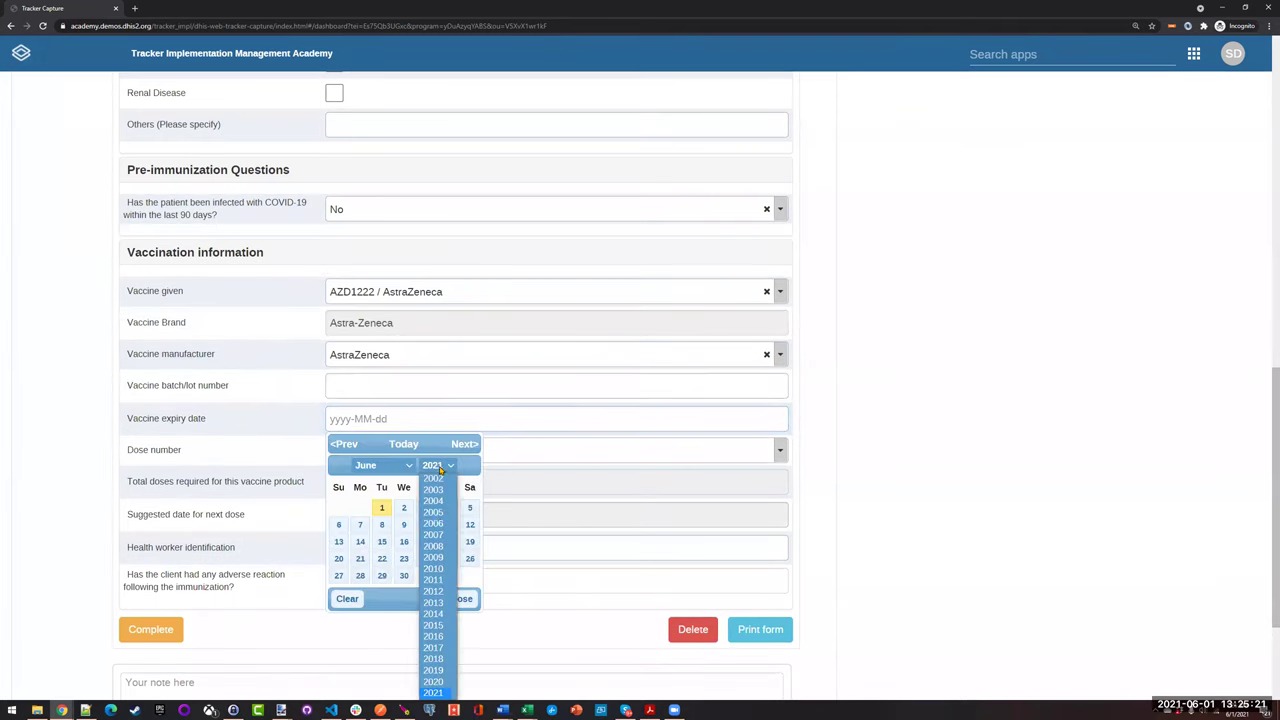
scroll(437, 540, "up", 3)
left_click(512, 457)
left_click(430, 418)
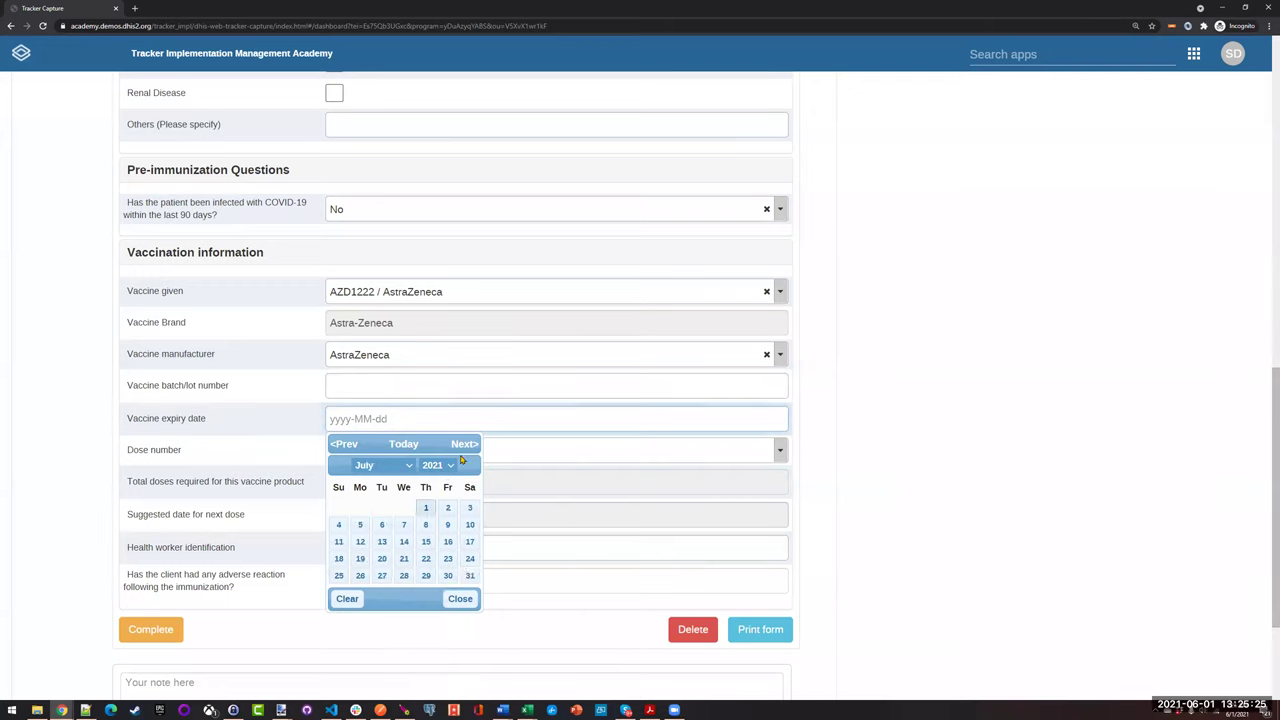
left_click(464, 443)
left_click(464, 443)
left_click(464, 443)
left_click(464, 443)
left_click(448, 524)
left_click(452, 452)
left_click(406, 514)
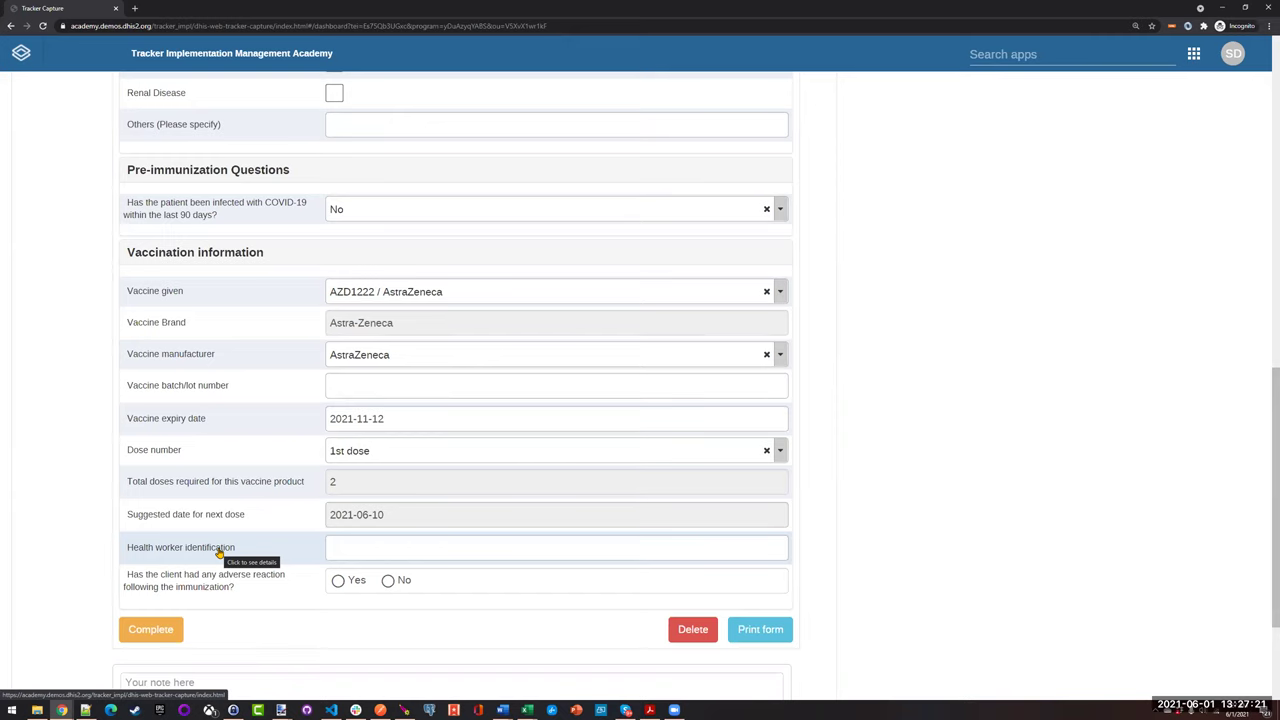
Go back to the COVAC registry front page and show the All clients list
scroll(286, 517, "up", 5)
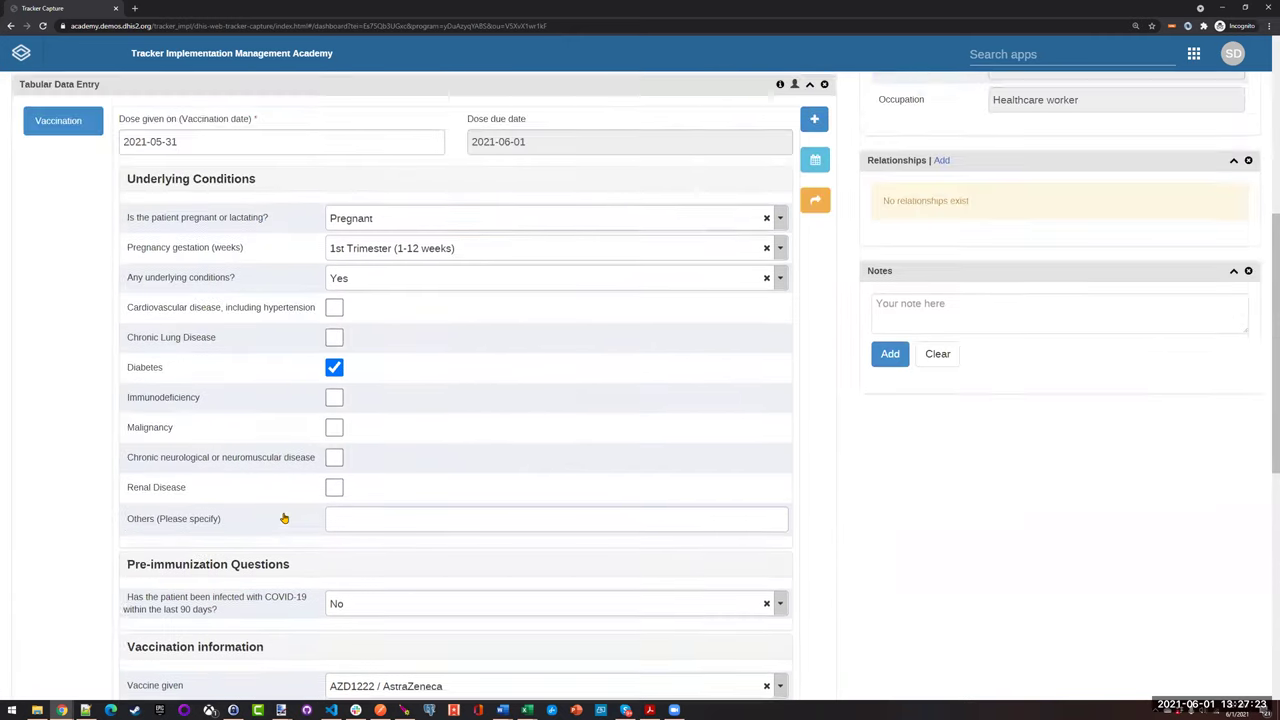
scroll(284, 517, "up", 3)
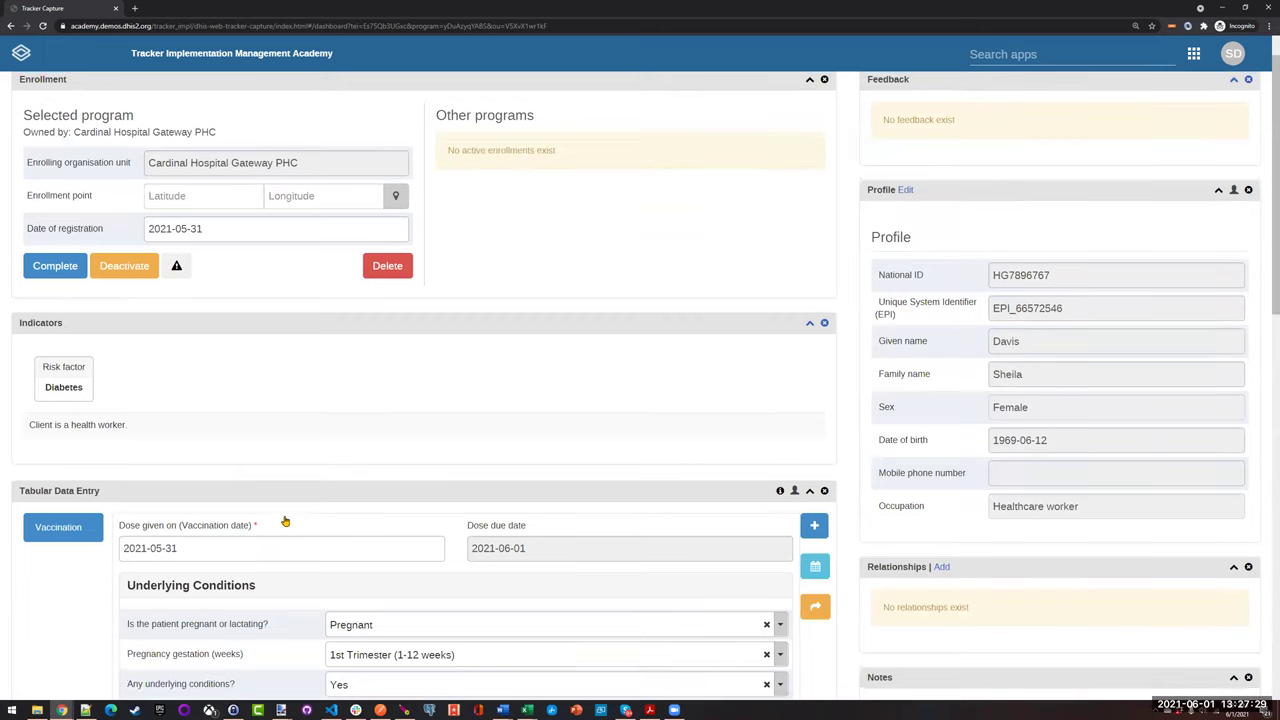
scroll(284, 518, "up", 1)
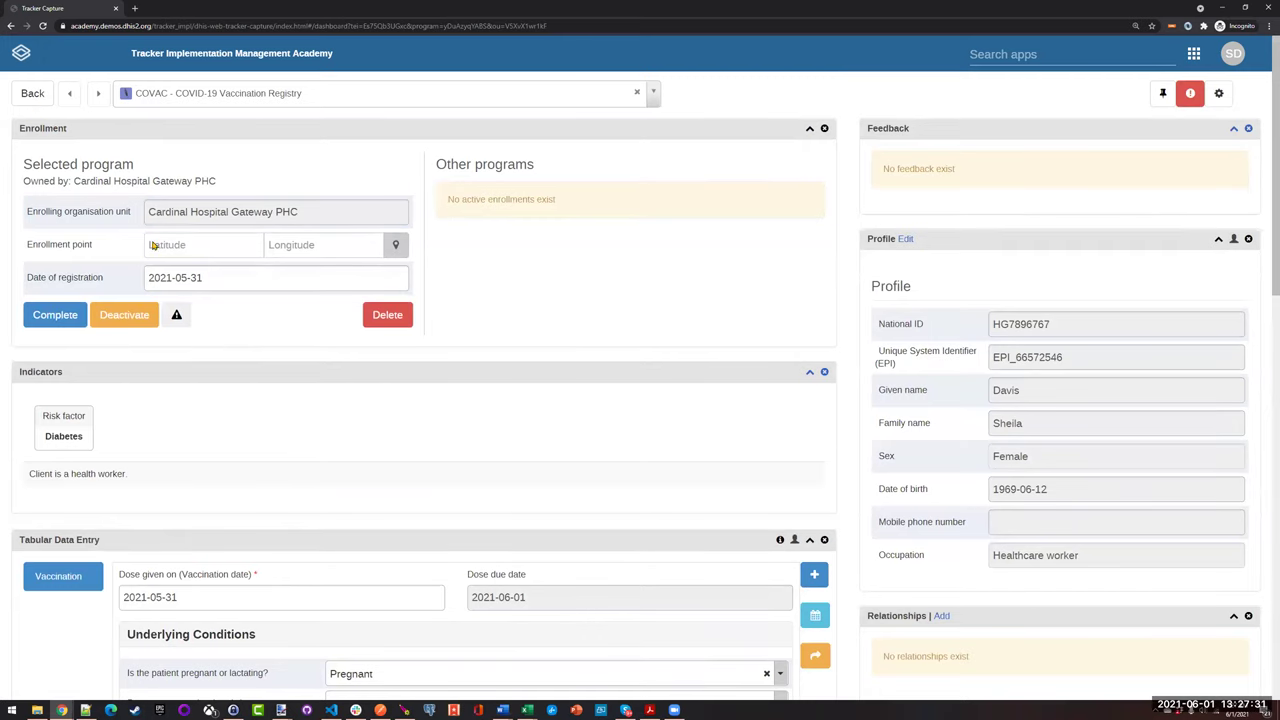
left_click(31, 95)
left_click(680, 136)
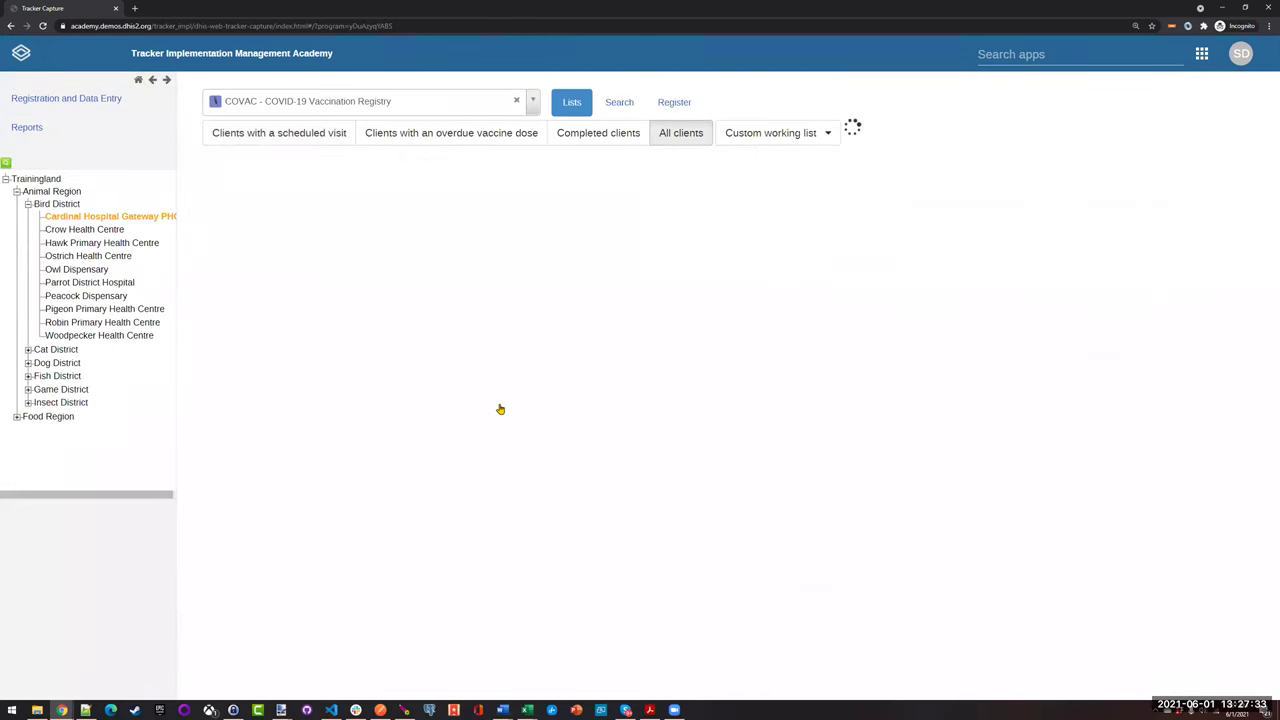
Bring the Poor data example Excel spreadsheet to the front
left_click(551, 710)
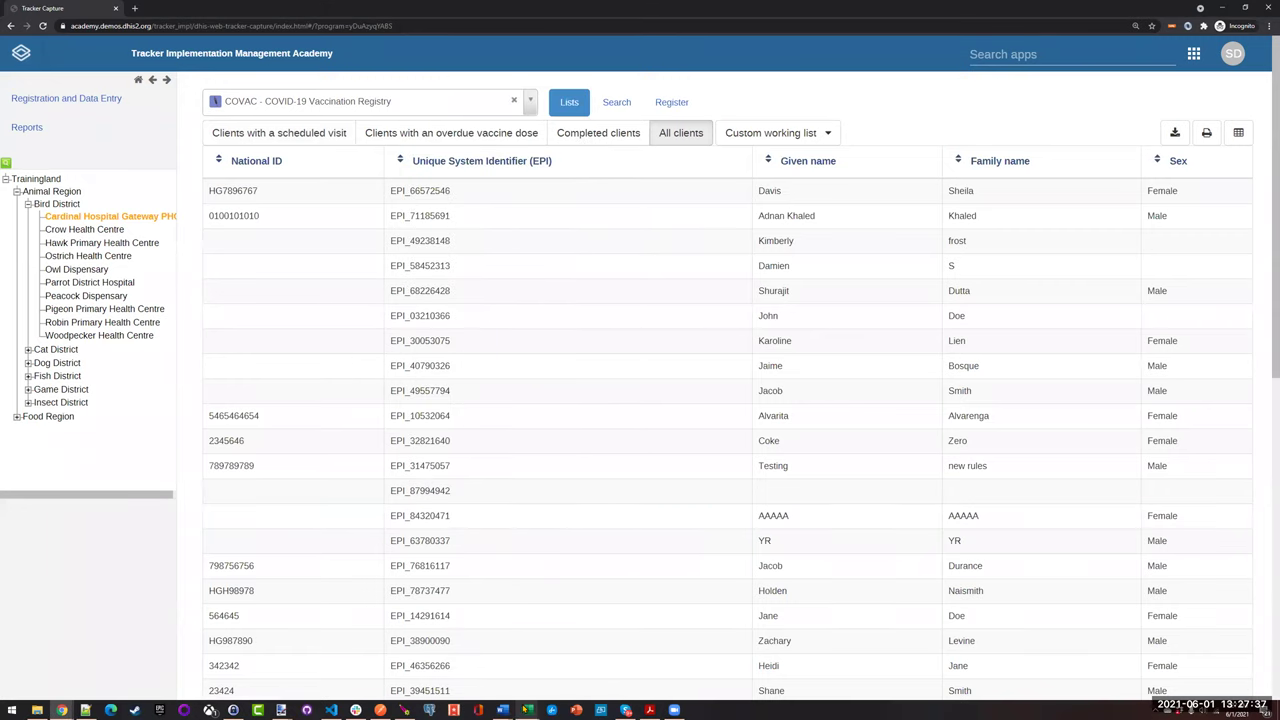
mouse_move(527, 708)
left_click(474, 645)
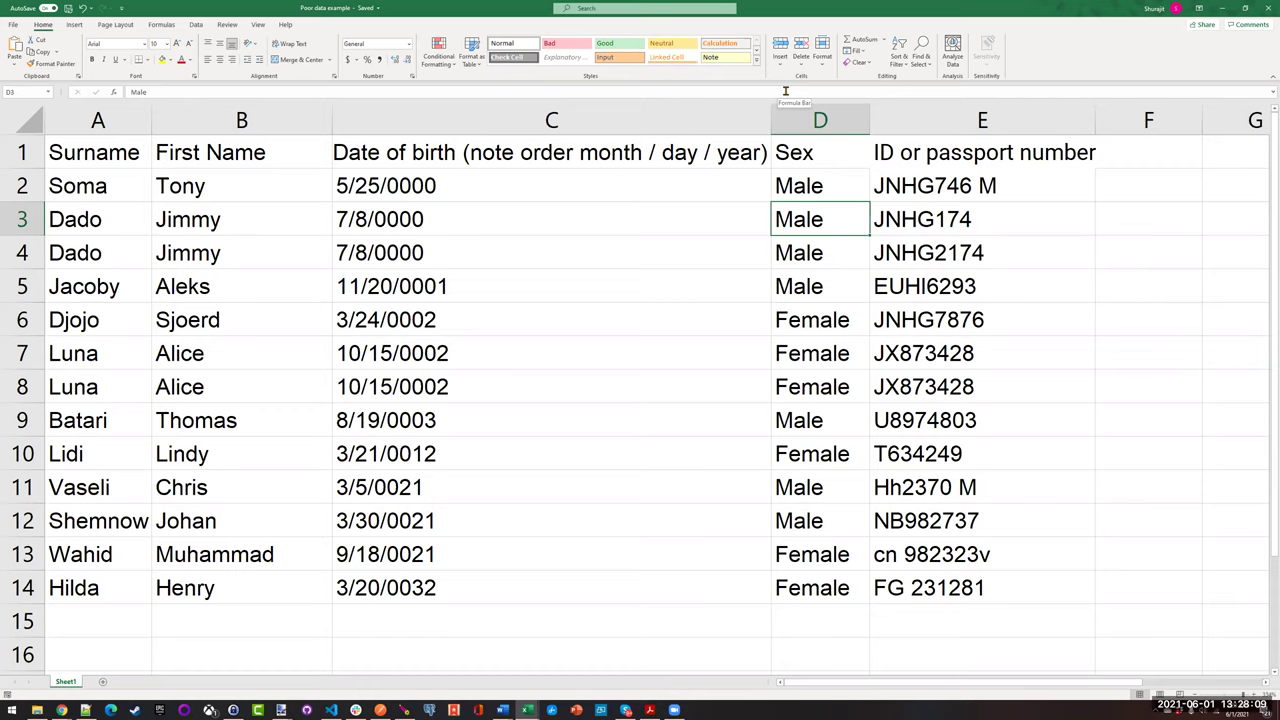
Inspect duplicated rows 3–4 and 7–8, birth dates in C7 and C8, and IDs in E2:E14
left_click_drag(22, 219, 22, 262)
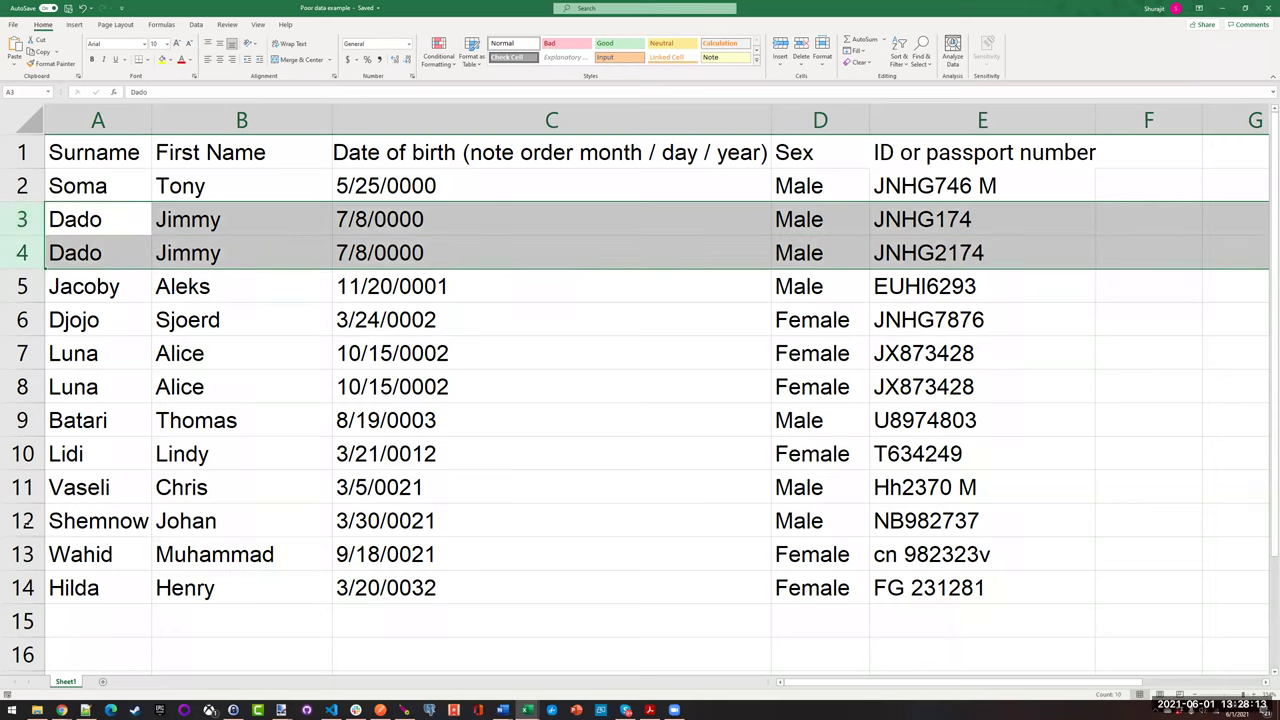
left_click_drag(22, 353, 25, 387)
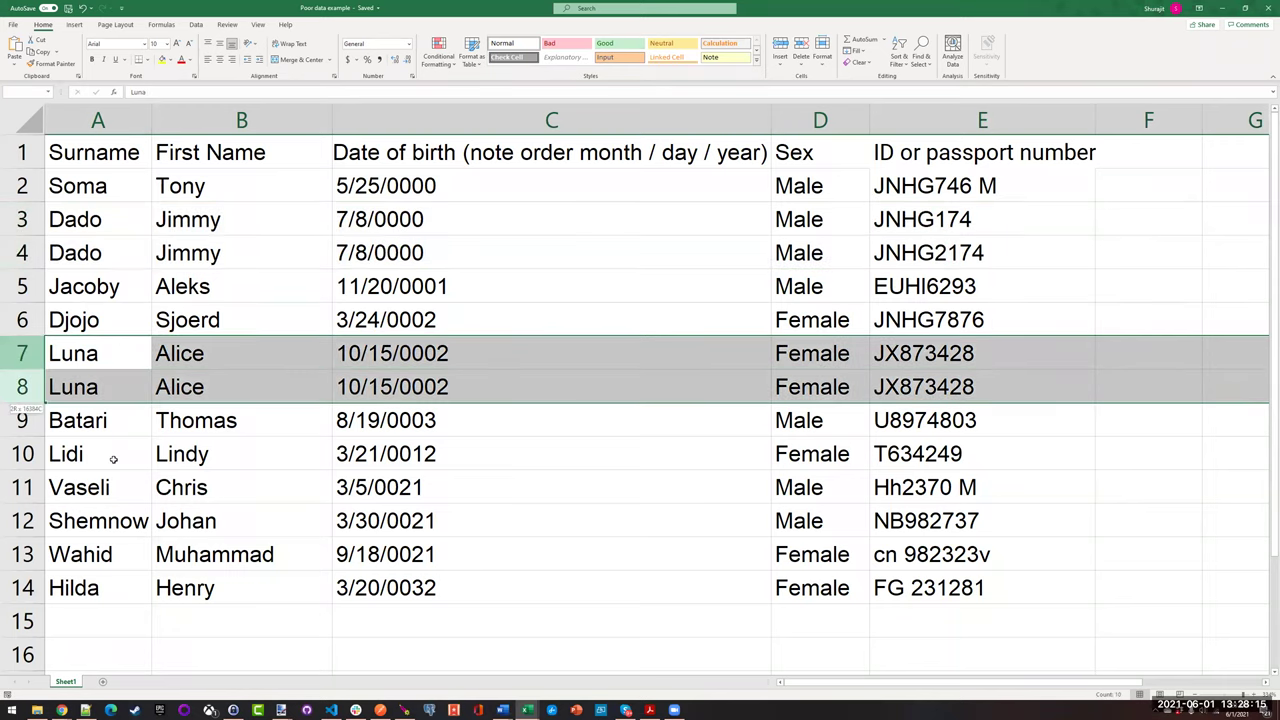
left_click(430, 383)
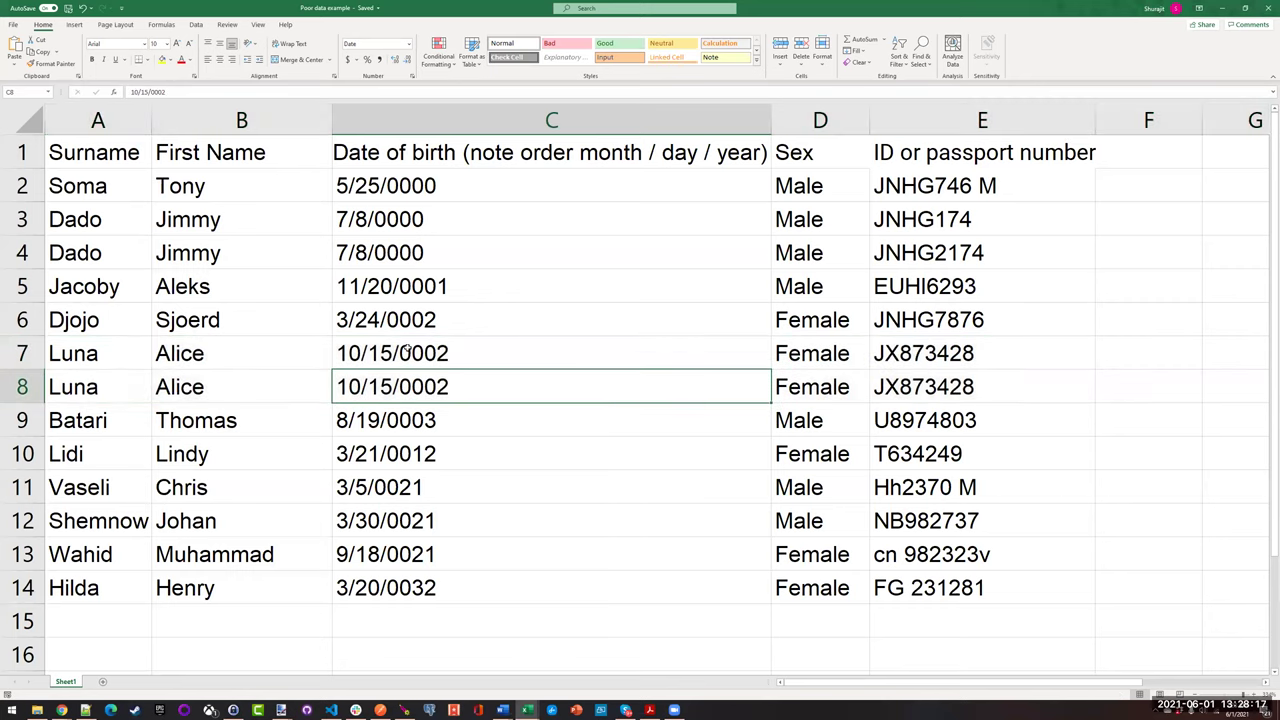
left_click(455, 354)
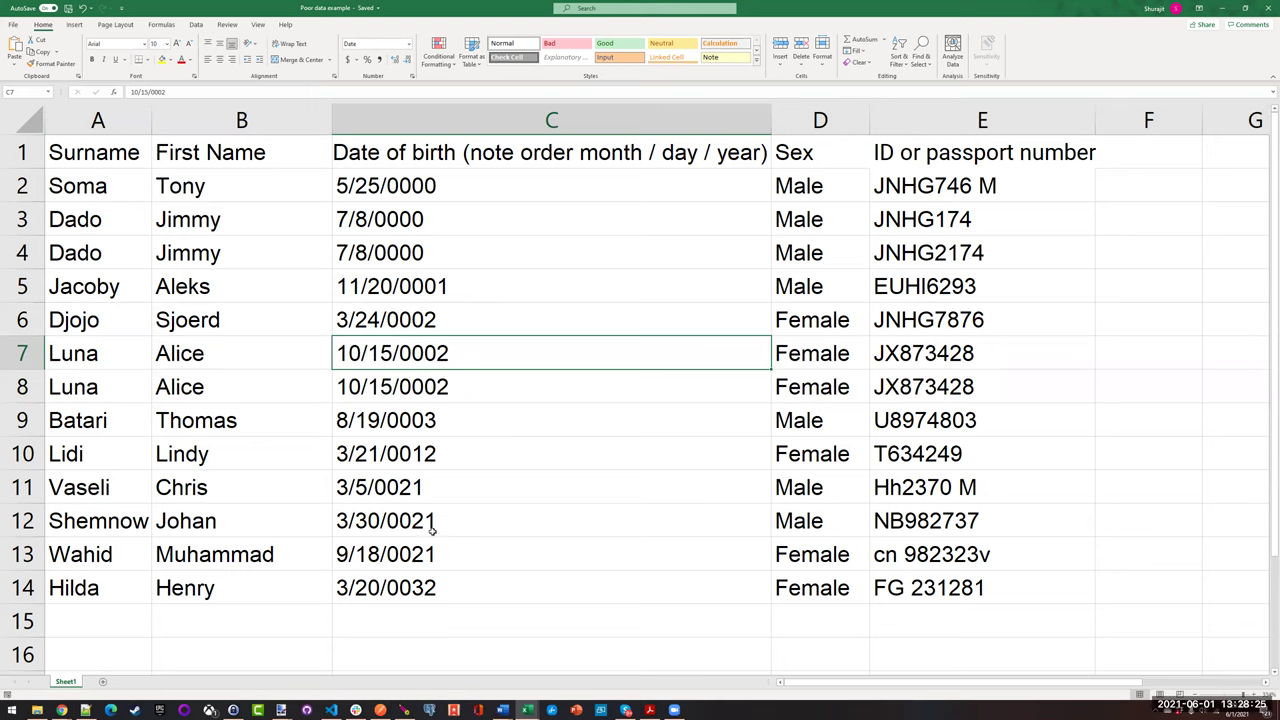
left_click_drag(948, 184, 958, 600)
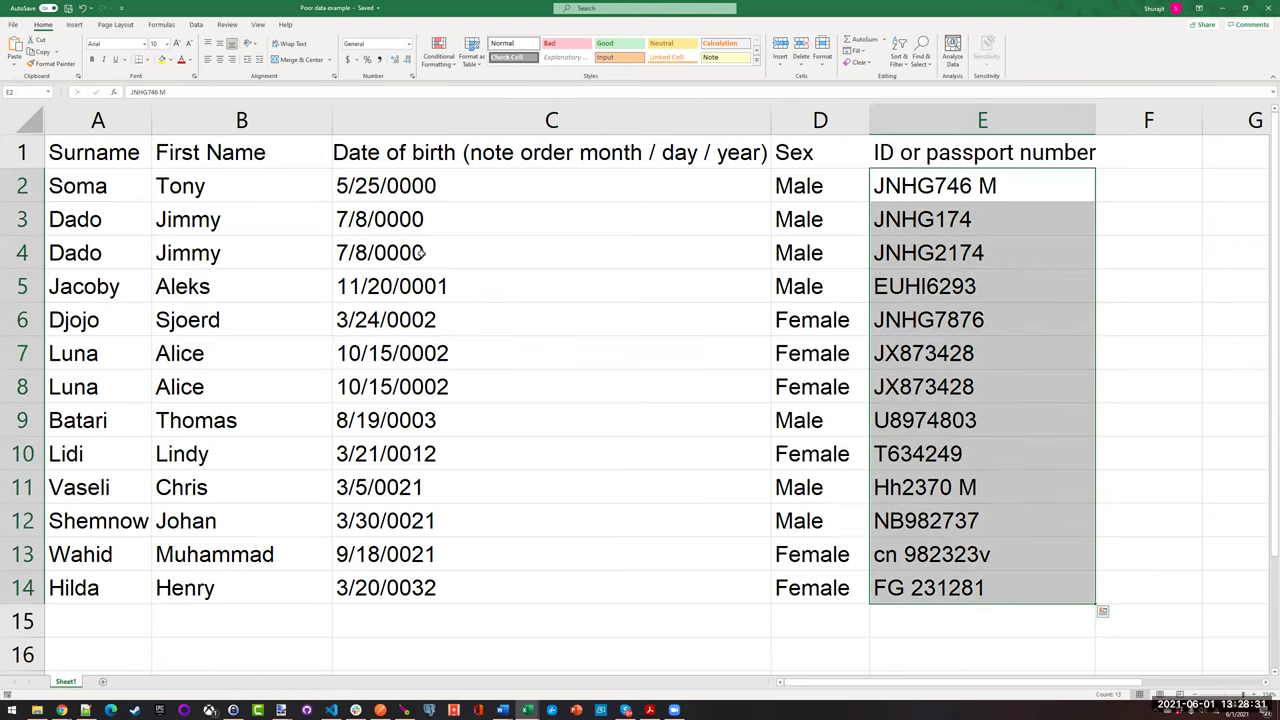
left_click(383, 197)
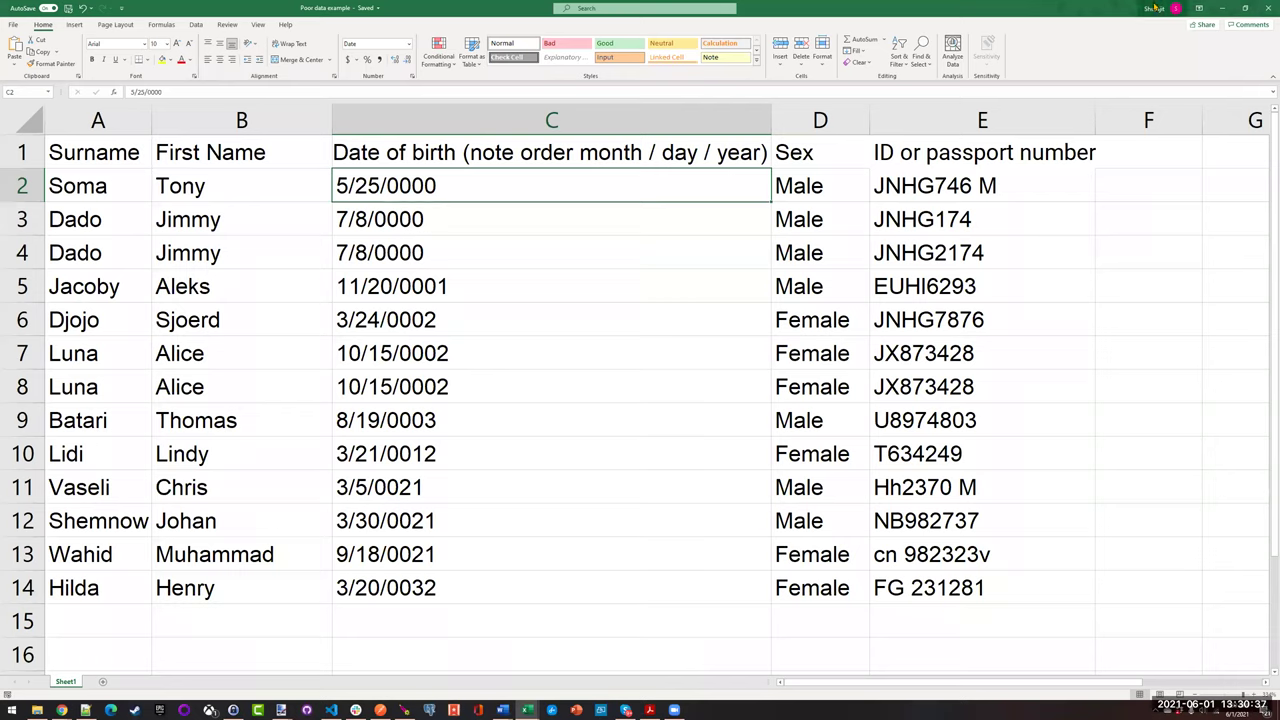
Minimise Excel and clear the screen to the desktop
left_click(1220, 5)
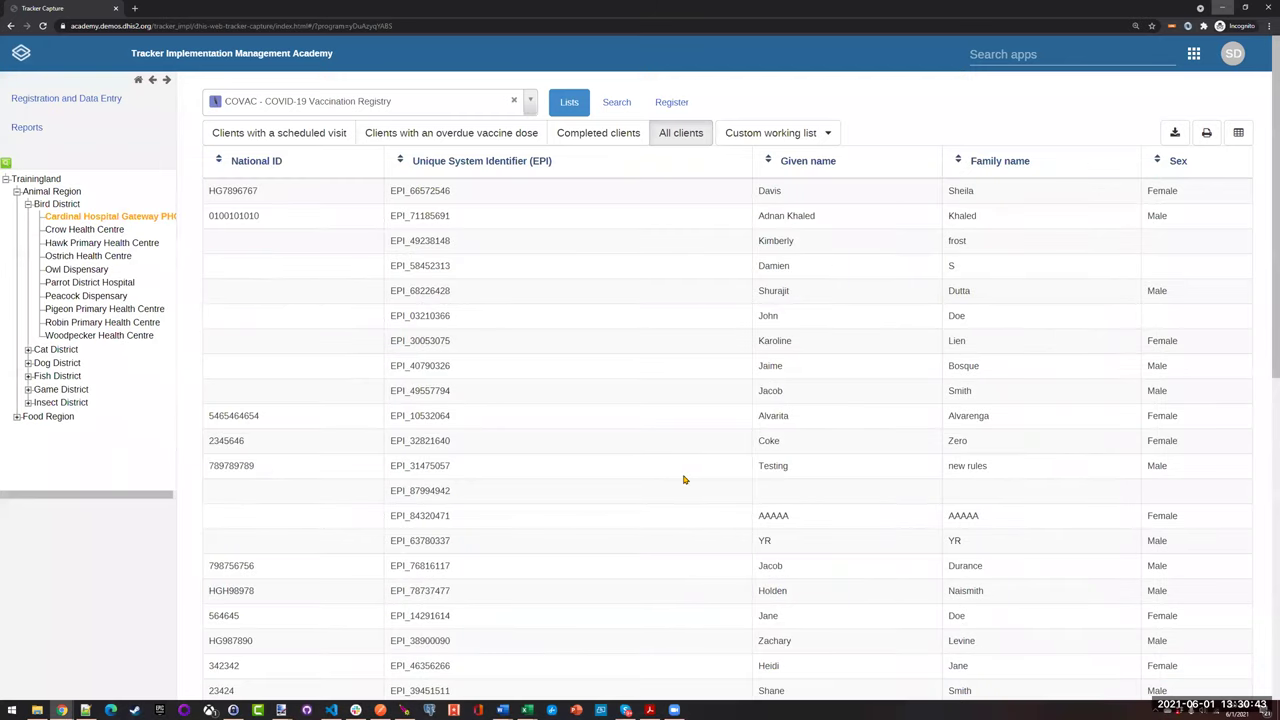
key("super+d")
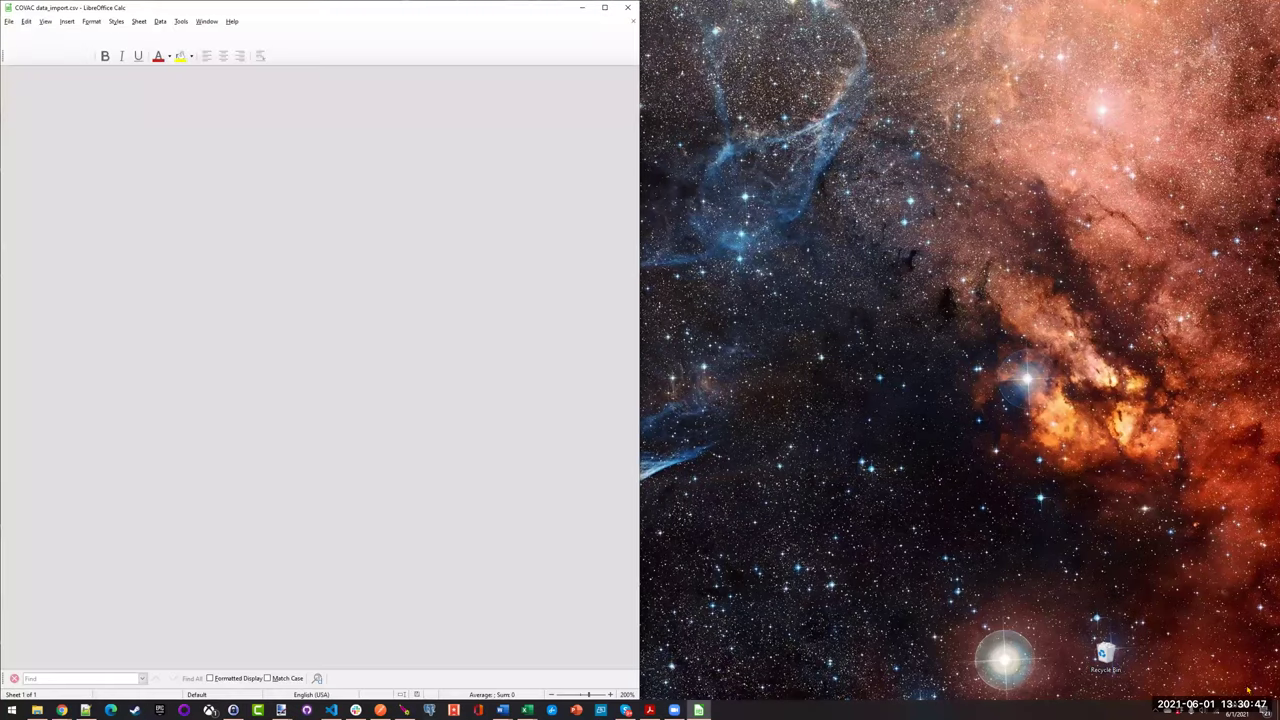
Zoom in and review the nine Ostrich Health Centre client rows in COVAC data_import.csv, then return to Tracker Capture
scroll(371, 337, "up", 1)
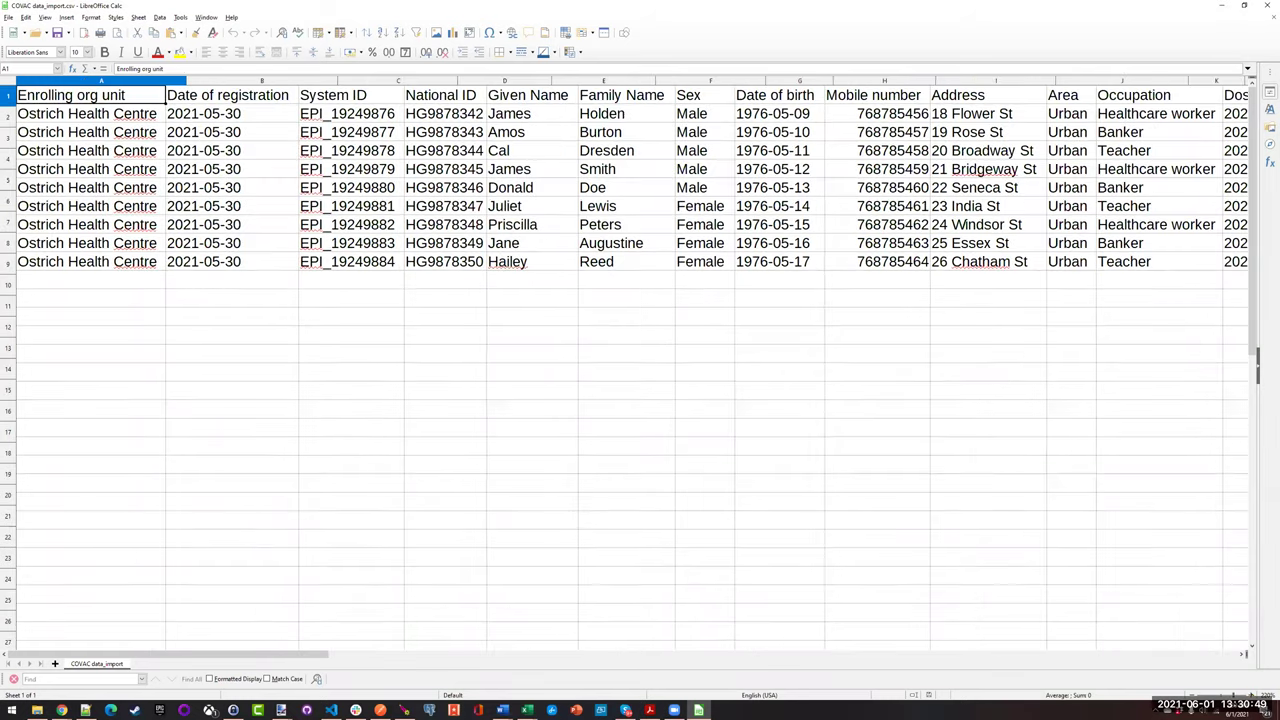
scroll(371, 337, "up", 1)
scroll(283, 395, "up", 1)
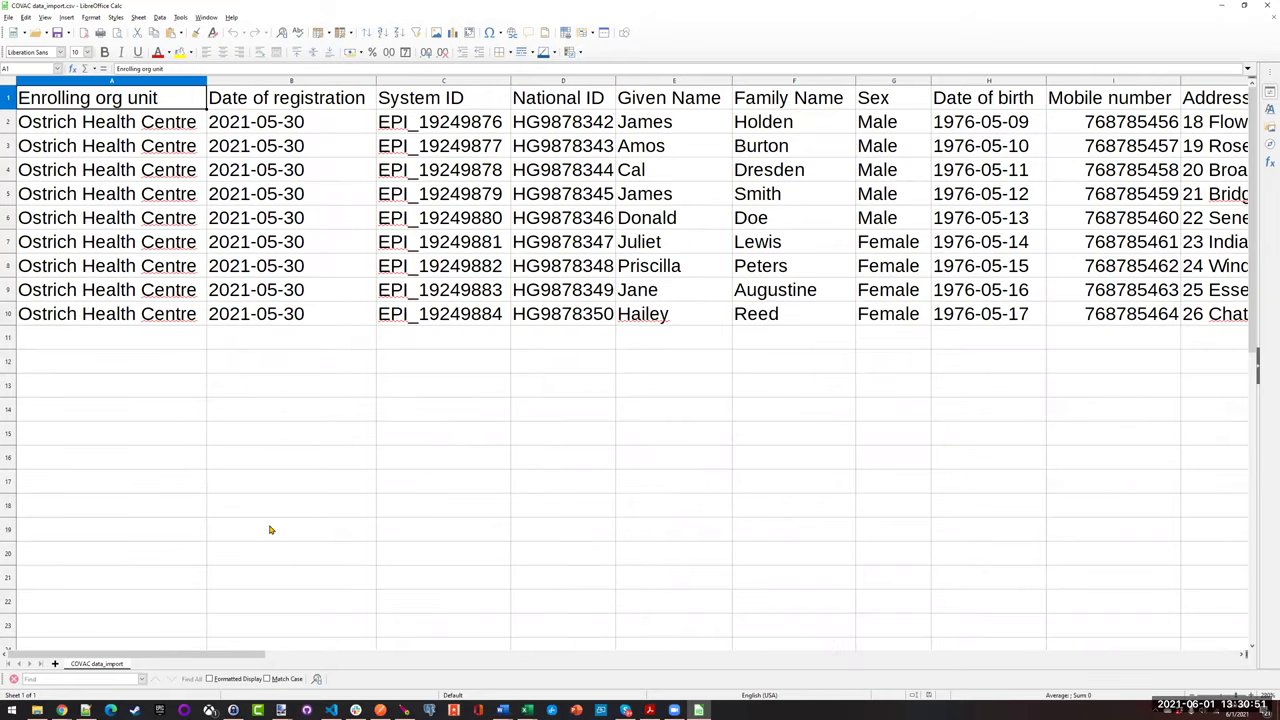
key("Down")
key("Down")
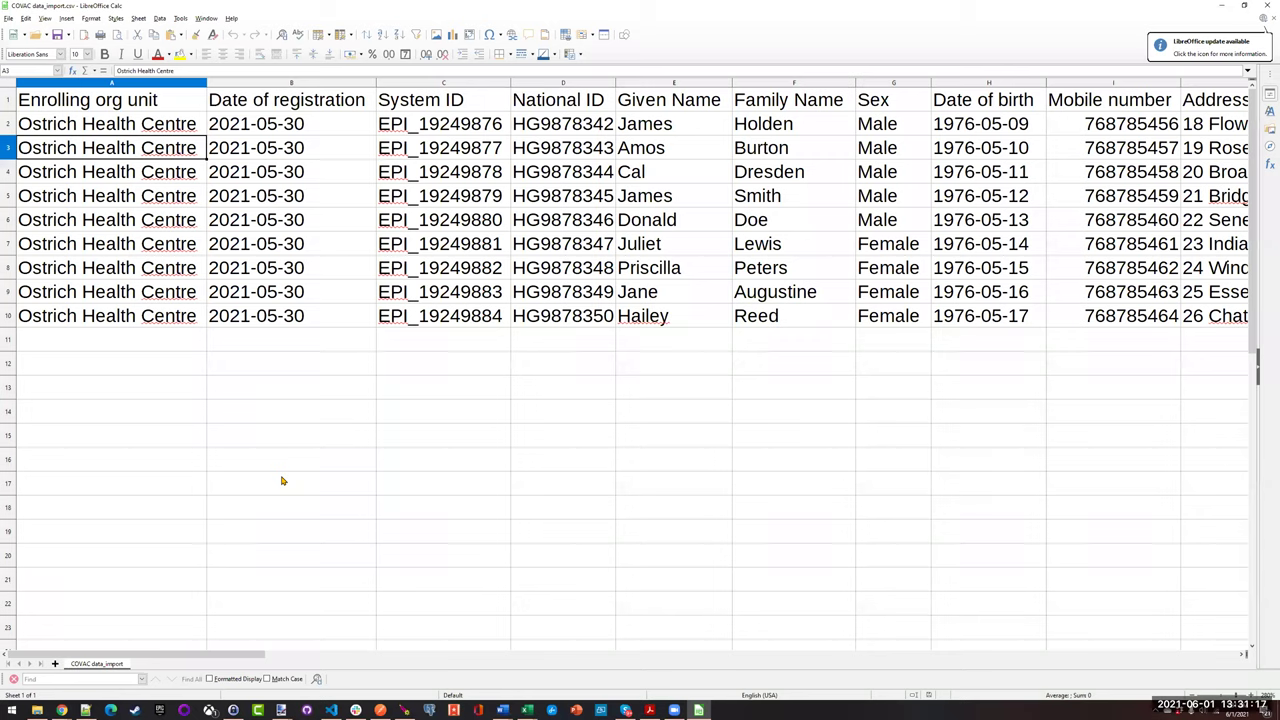
key("ctrl+Home")
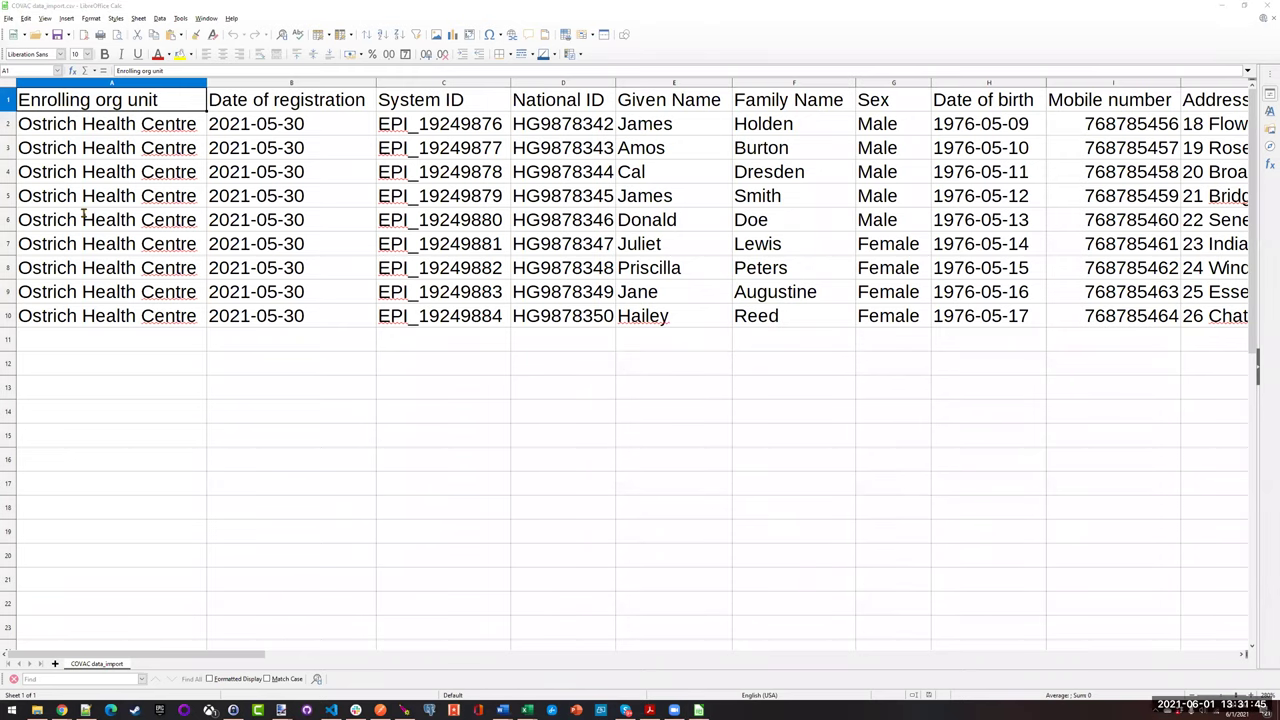
key("alt+Tab")
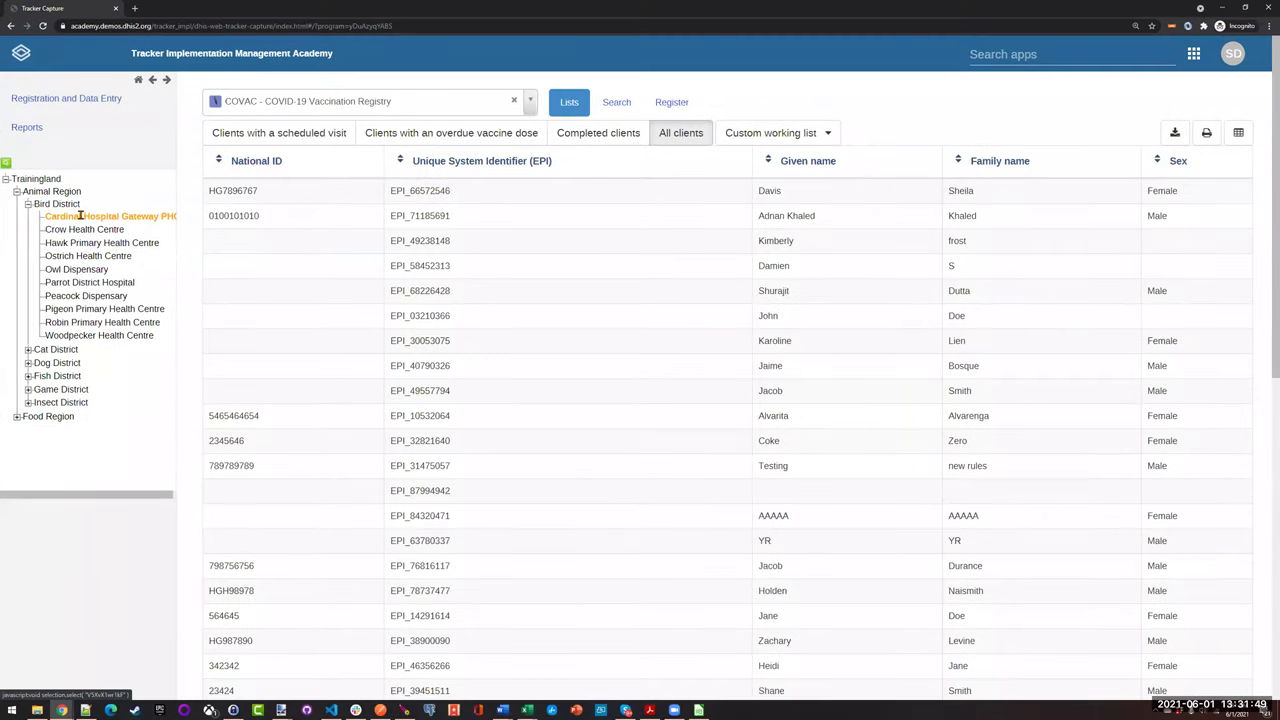
left_click(671, 102)
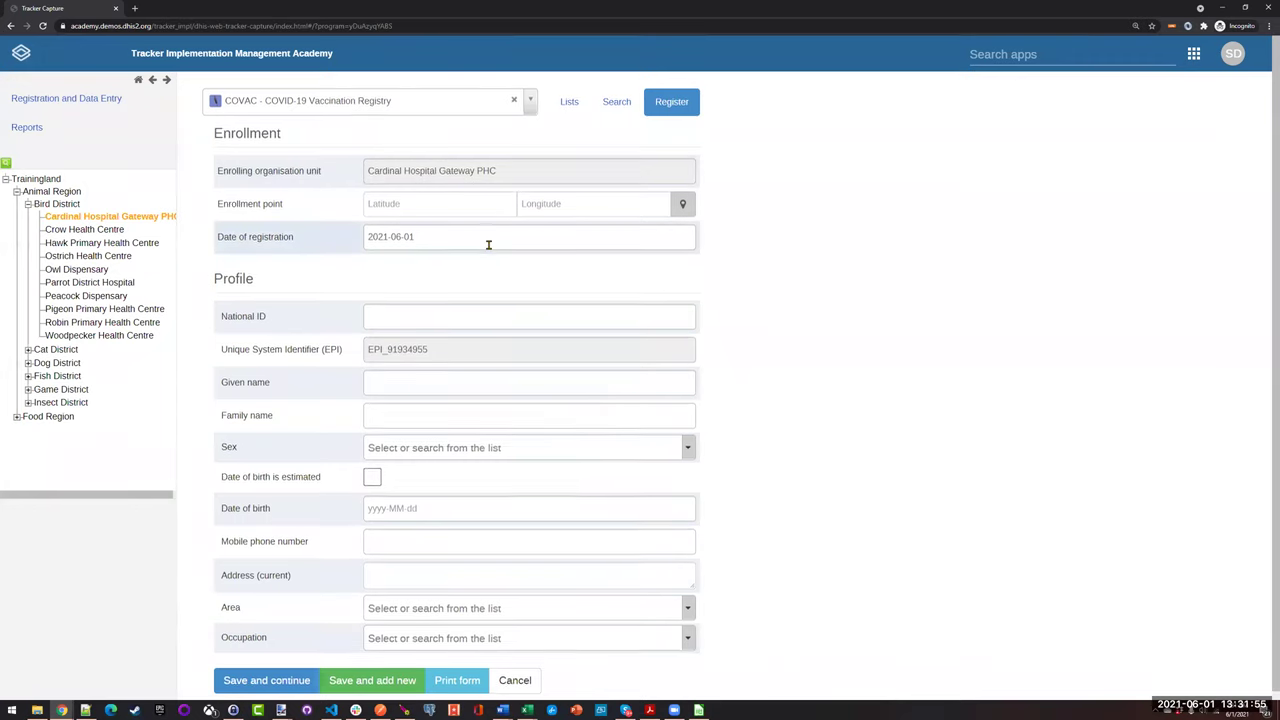
scroll(489, 244, "down", 1)
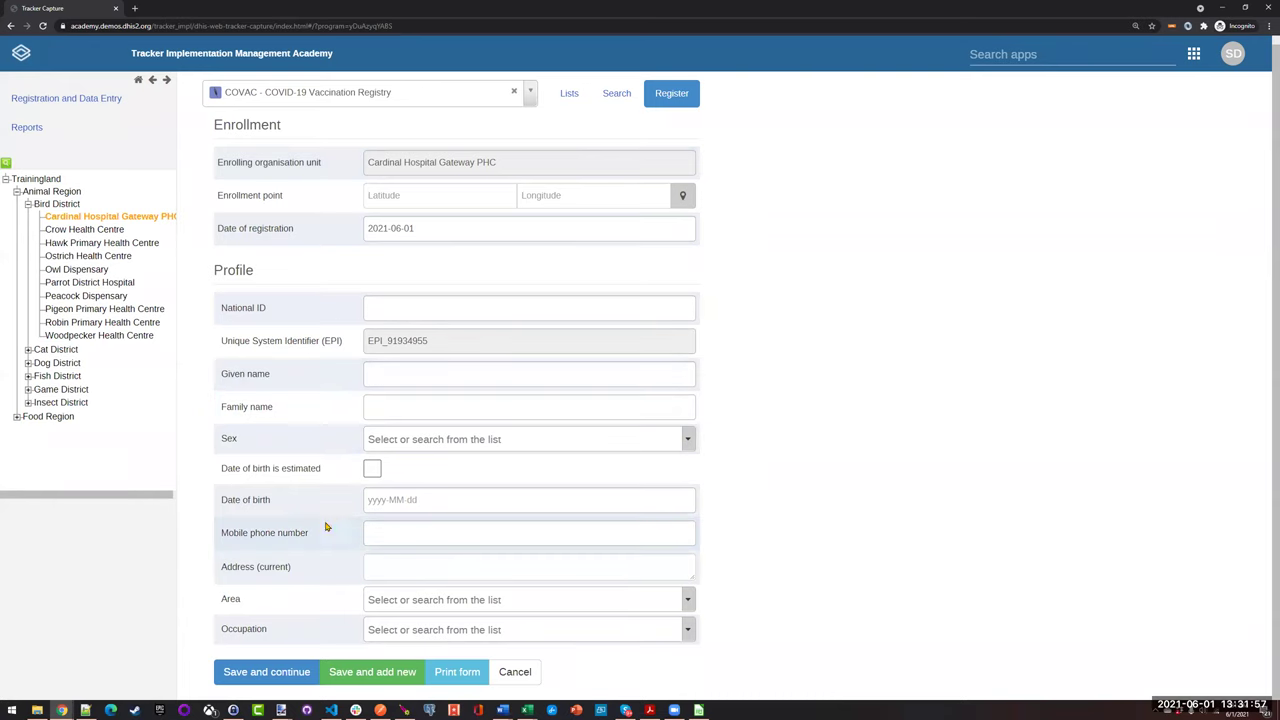
left_click(514, 673)
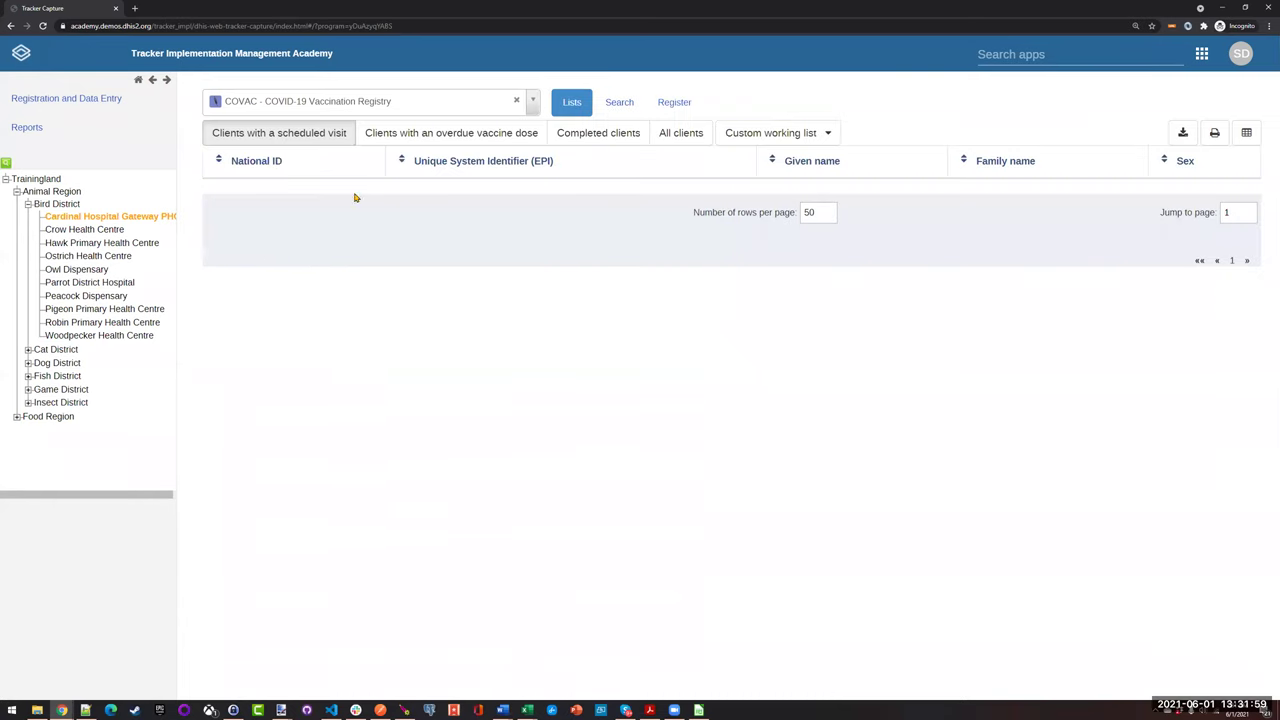
left_click(680, 136)
left_click(490, 189)
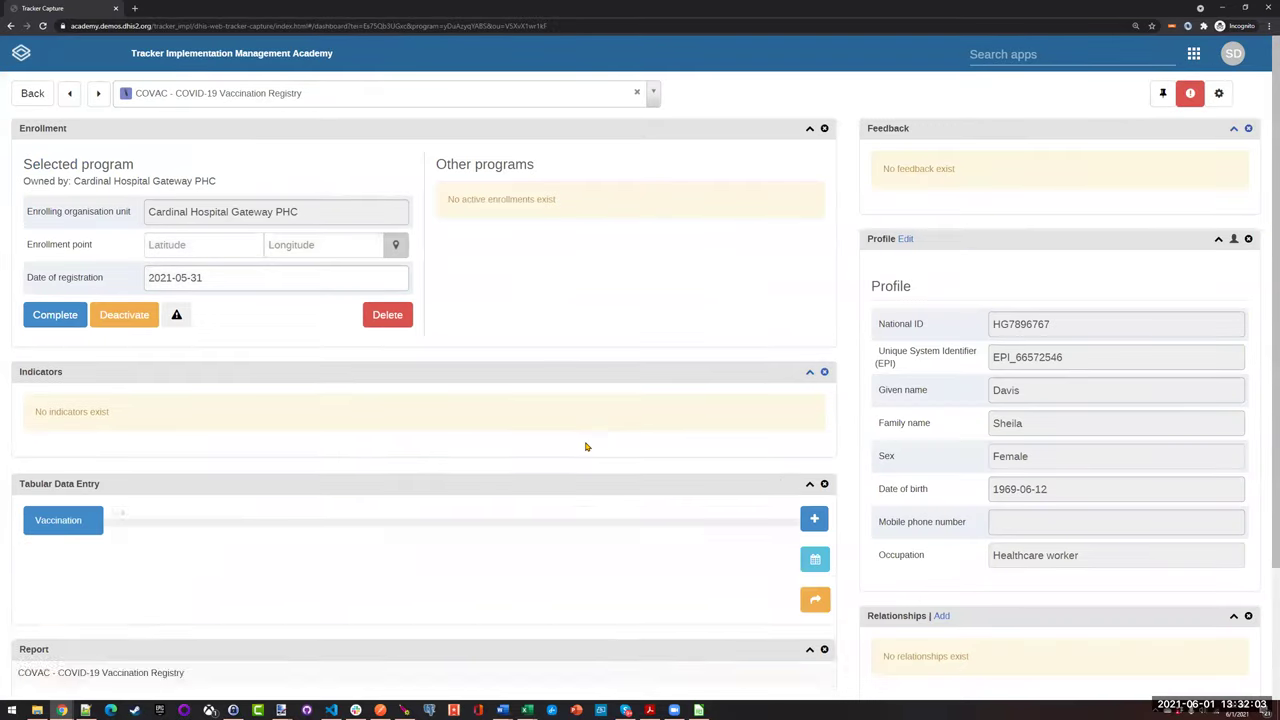
Review the client's Underlying Conditions and AstraZeneca first-dose vaccination details, then return to the spreadsheet
scroll(586, 448, "down", 1)
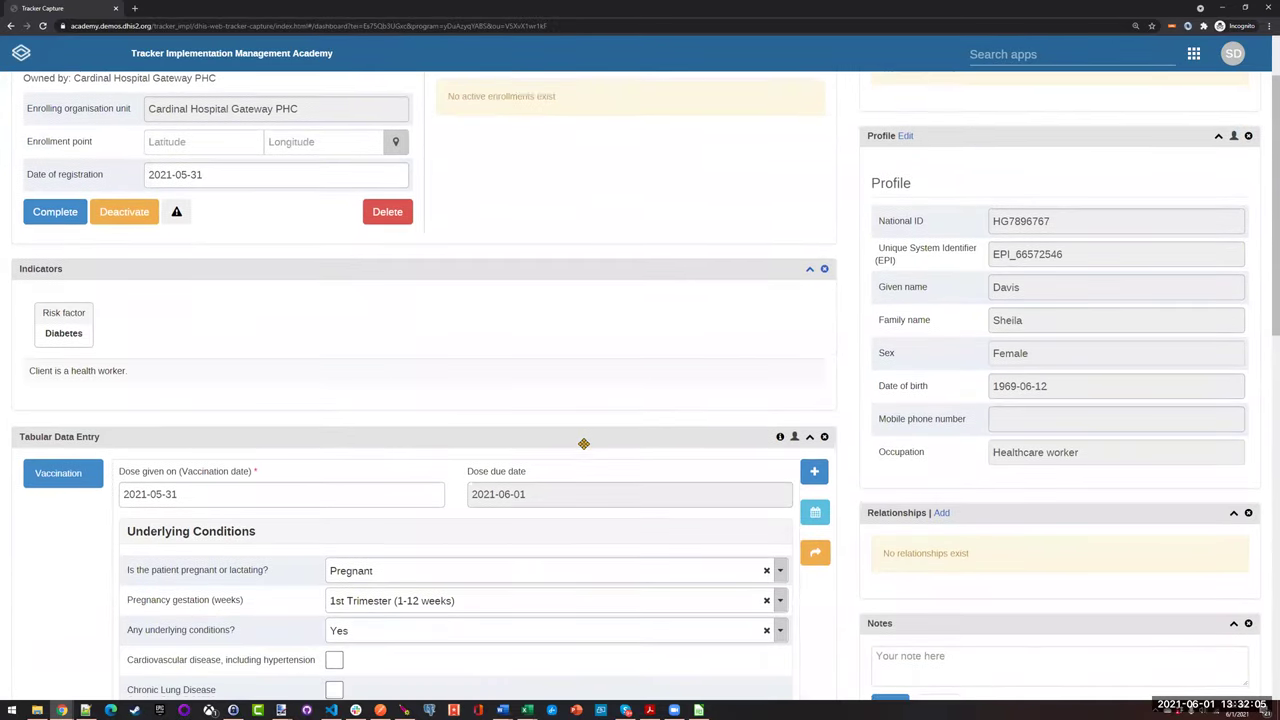
scroll(584, 443, "down", 3)
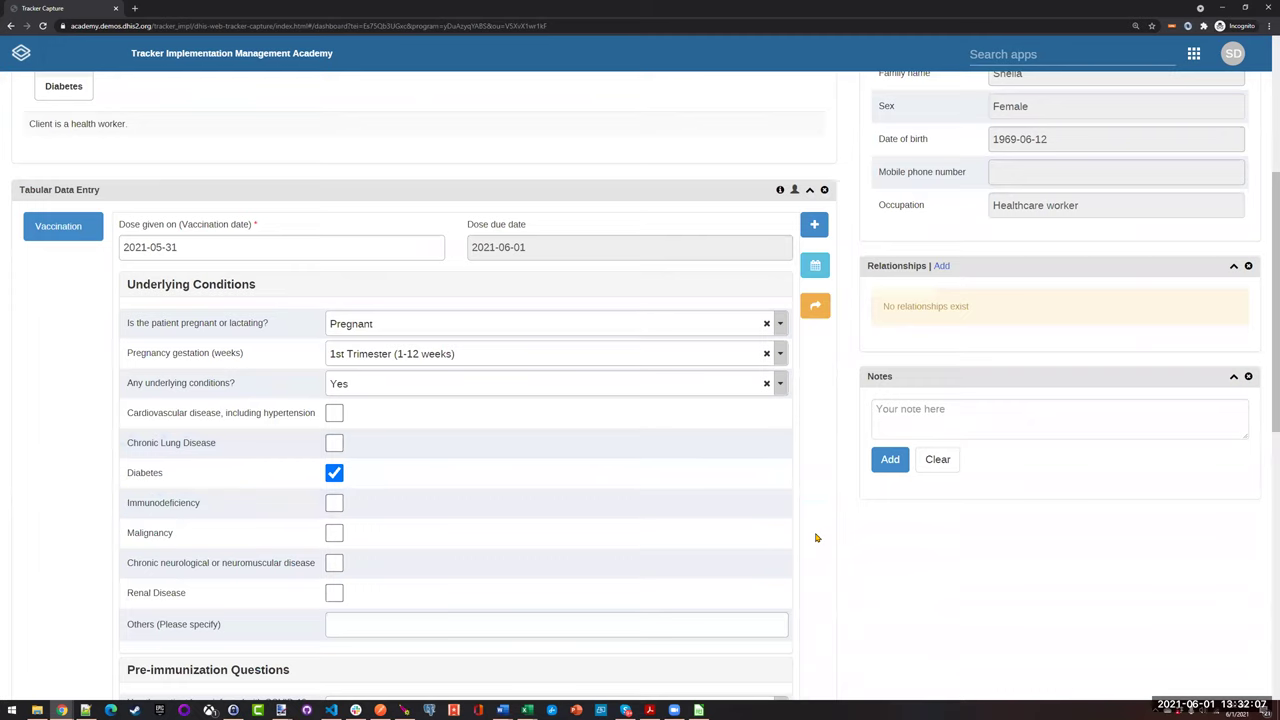
scroll(815, 538, "down", 2)
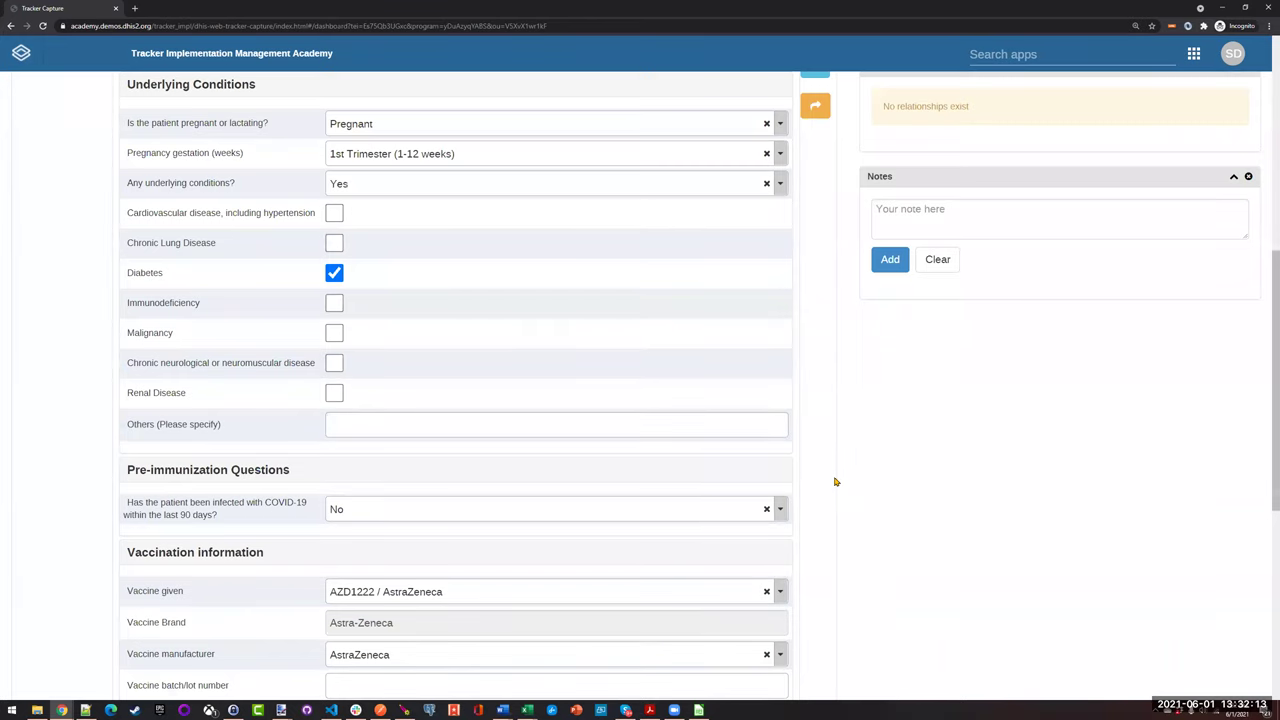
scroll(835, 482, "down", 3)
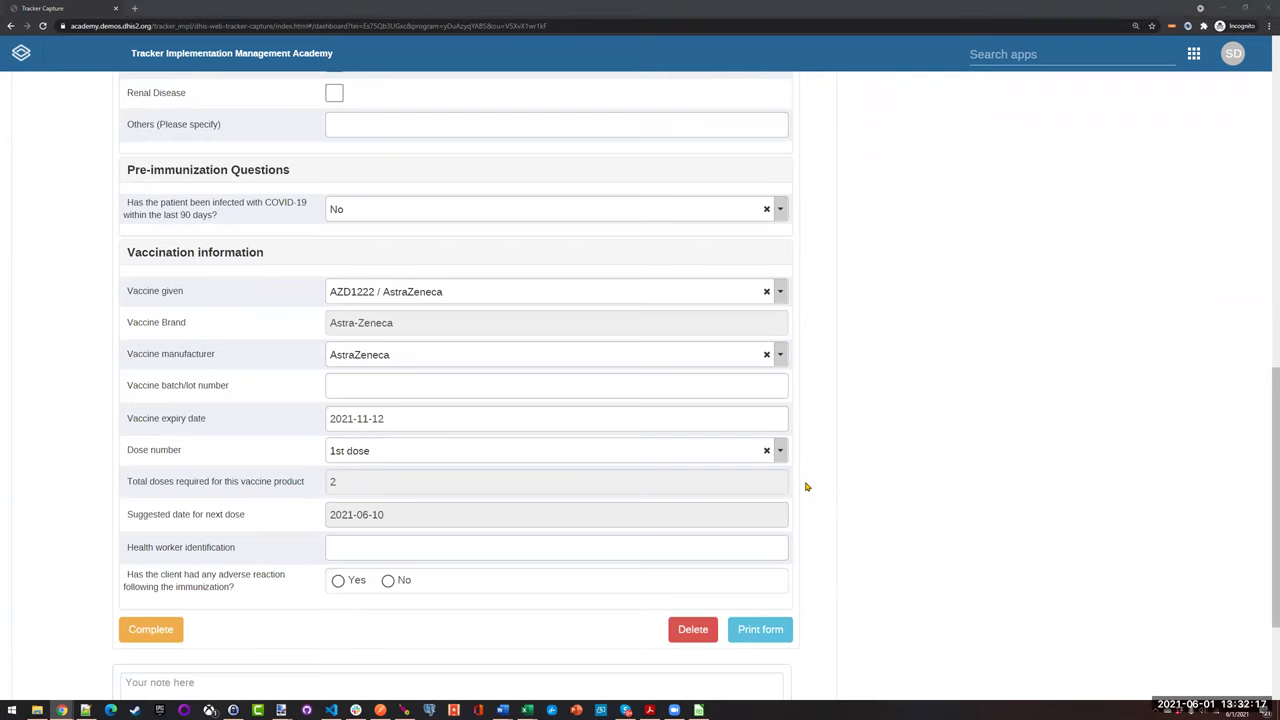
key("alt+Tab")
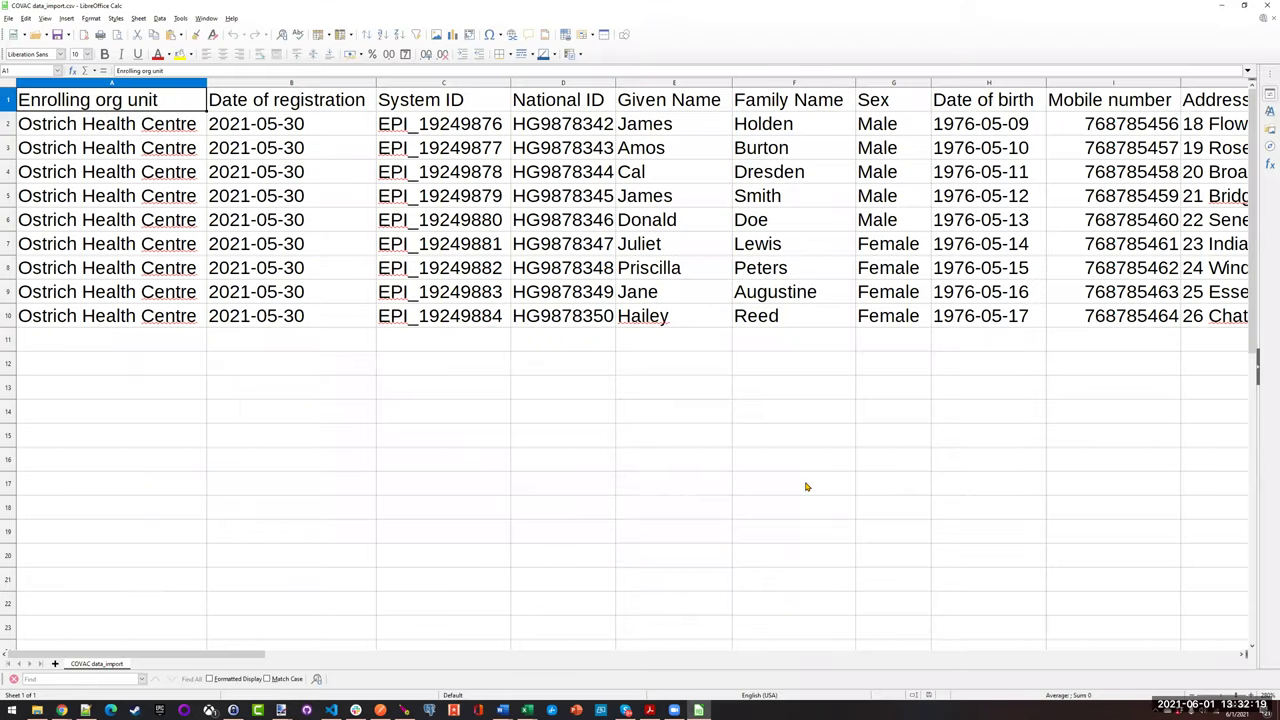
key("Down")
key("Right")
key("Right")
key("Right")
key("Right")
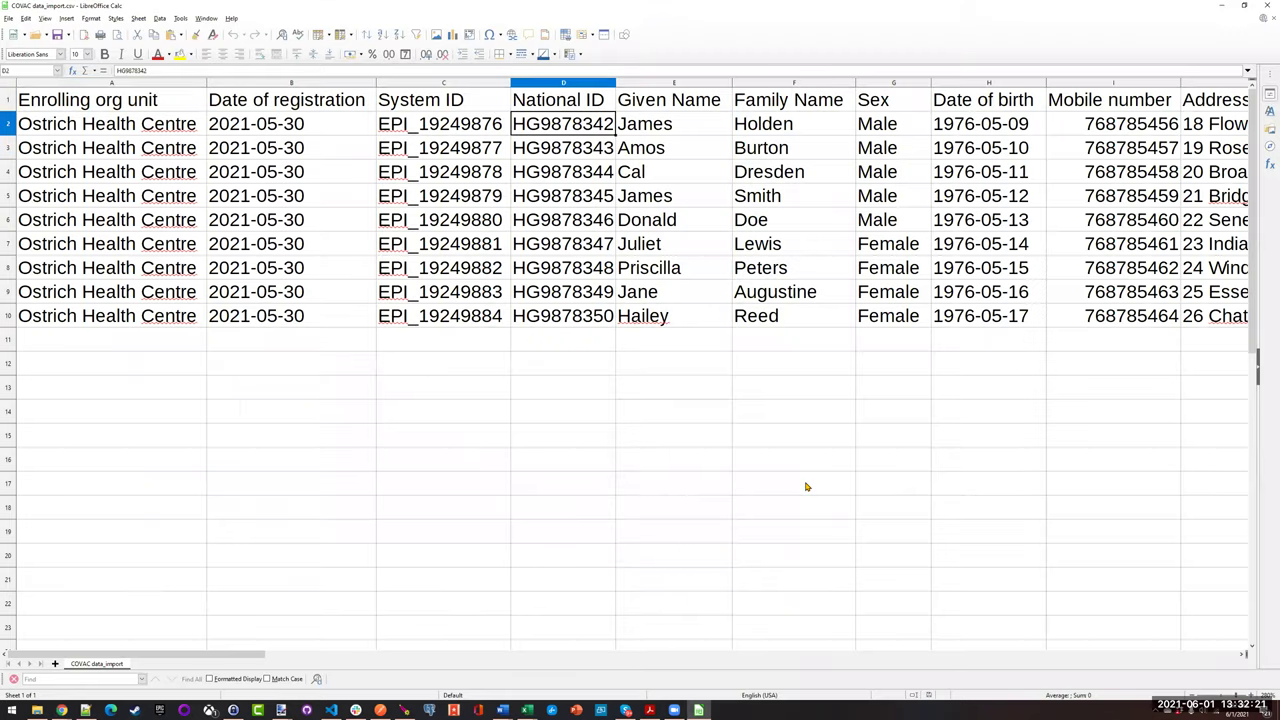
key("shift+Right")
key("Left")
key("Left")
key("Left")
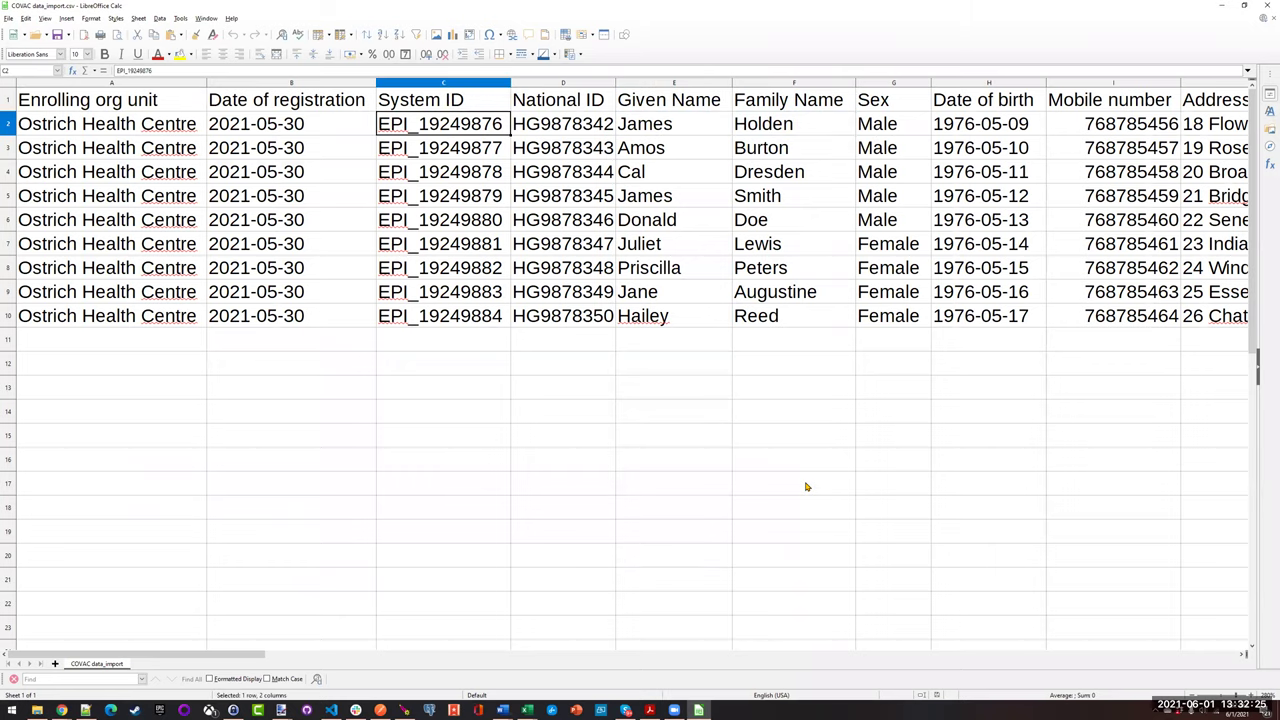
key("Right")
key("Right")
key("Right")
key("Right")
key("Right")
key("Right")
key("Right")
key("Right")
key("Right")
key("Right")
key("Right")
key("Right")
key("Right")
key("Right")
key("Right")
key("Right")
key("Right")
key("Right")
key("Right")
key("Right")
key("Right")
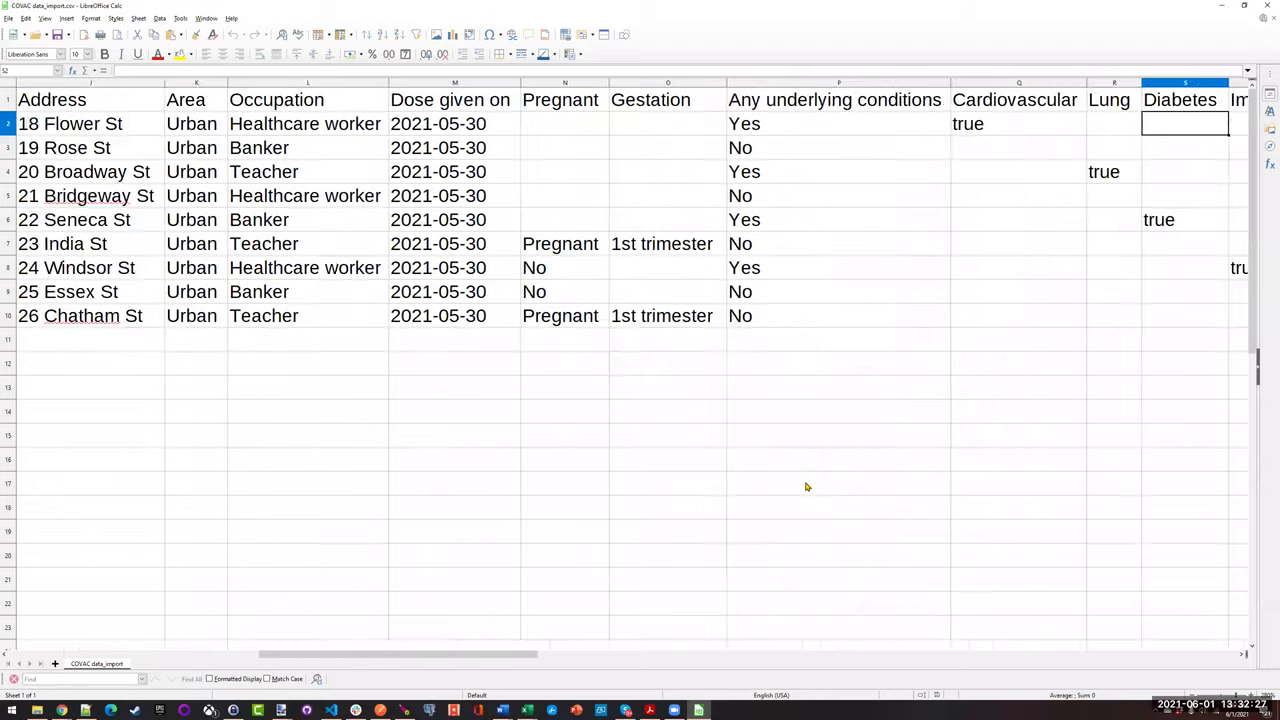
key("Right")
key("Right")
key("Right")
key("Right")
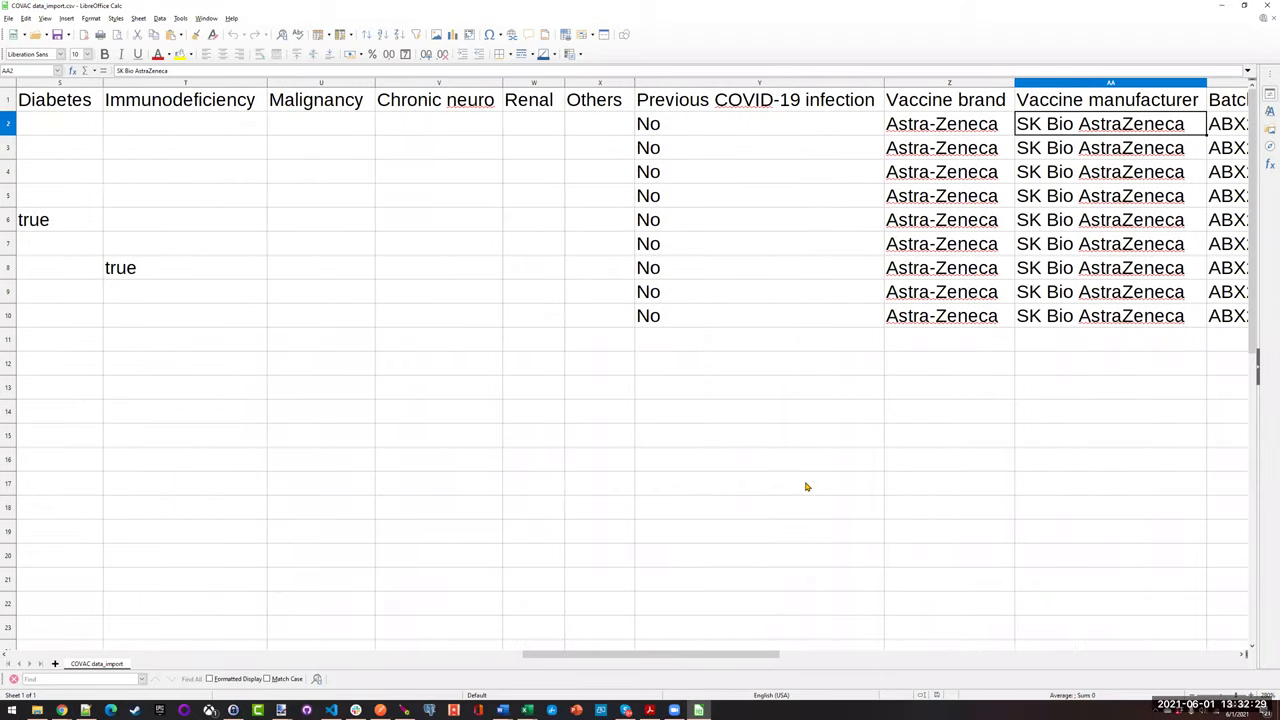
key("Right")
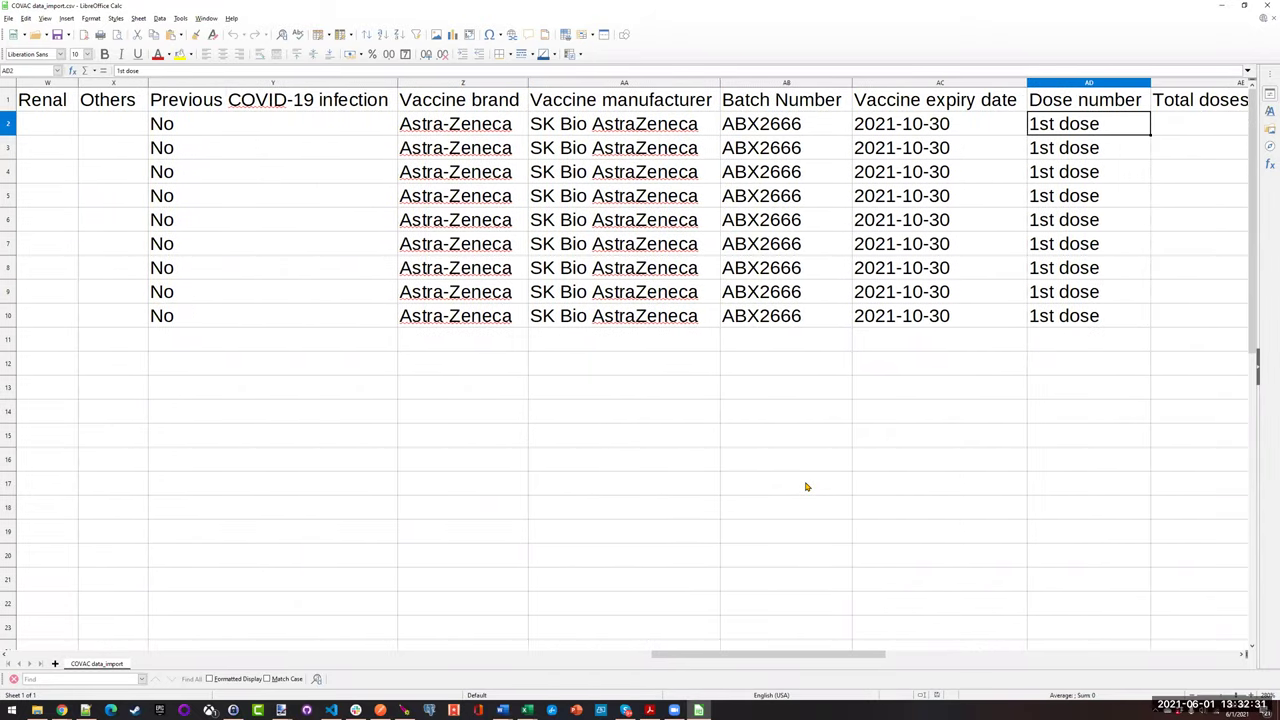
key("Left")
key("Right")
key("Right")
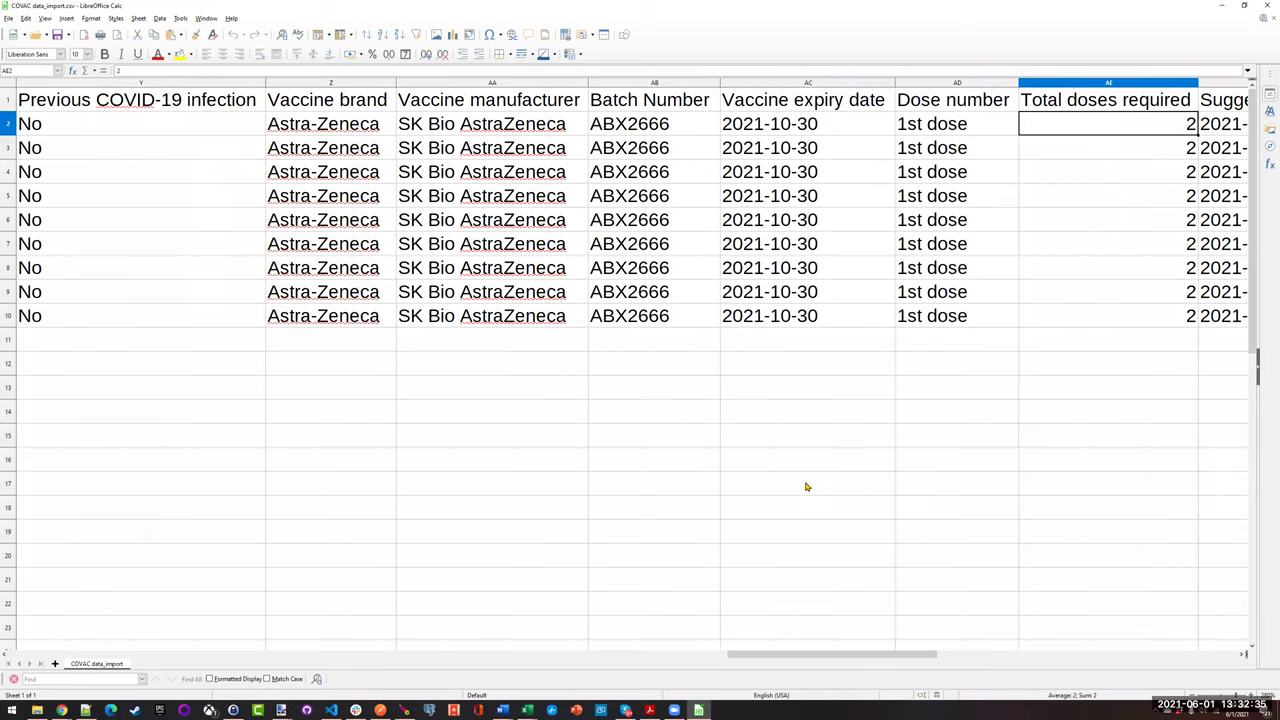
key("Right")
key("Right")
key("Right")
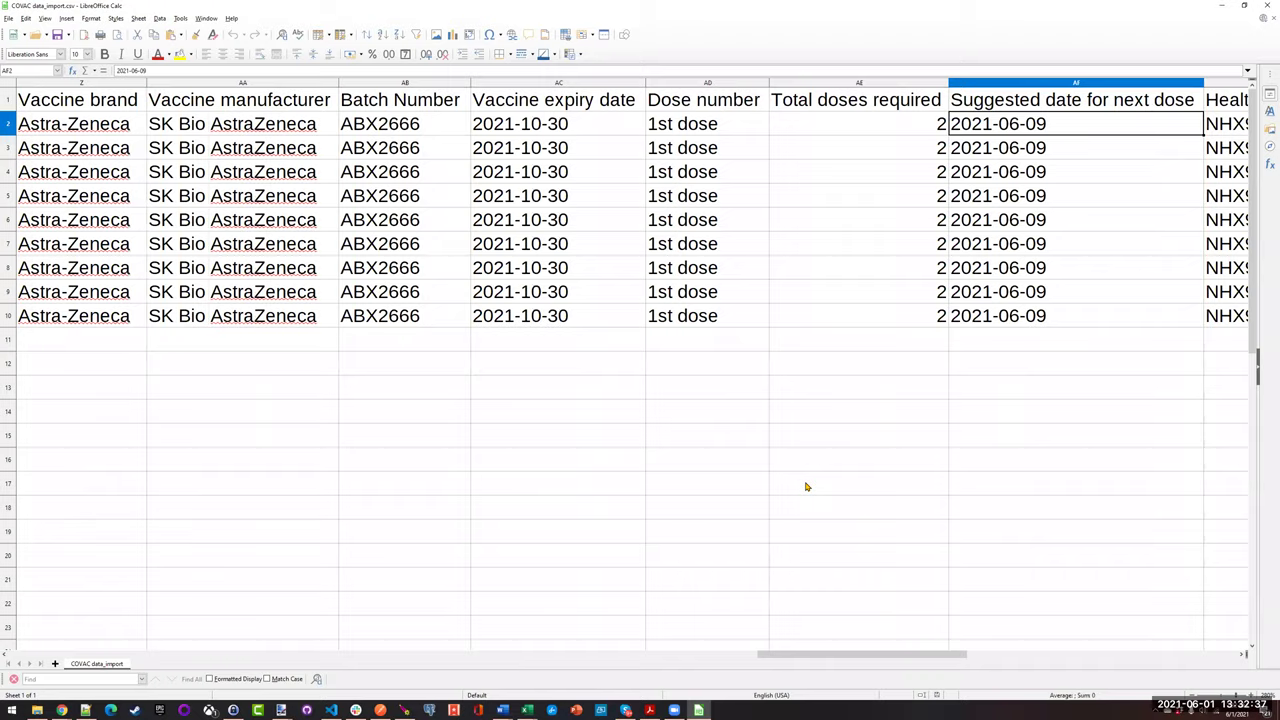
key("Left")
key("Left")
key("Left")
key("Left")
key("Left")
key("Left")
key("Left")
key("Left")
key("Left")
key("Left")
key("Left")
key("Left")
key("Left")
key("Left")
key("Left")
key("Left")
key("Left")
key("Left")
key("Left")
key("Left")
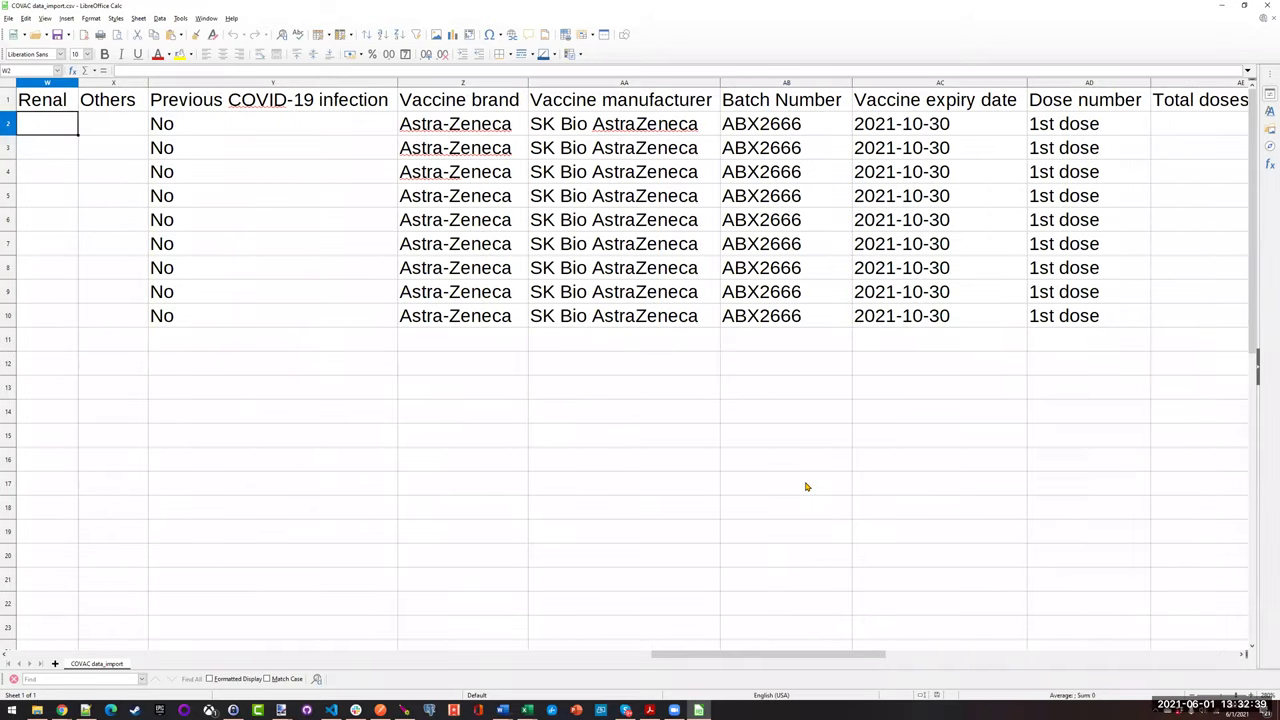
key("Left")
key("Left")
key("Left")
key("Left")
key("Left")
key("Left")
key("Left")
key("Left")
key("Left")
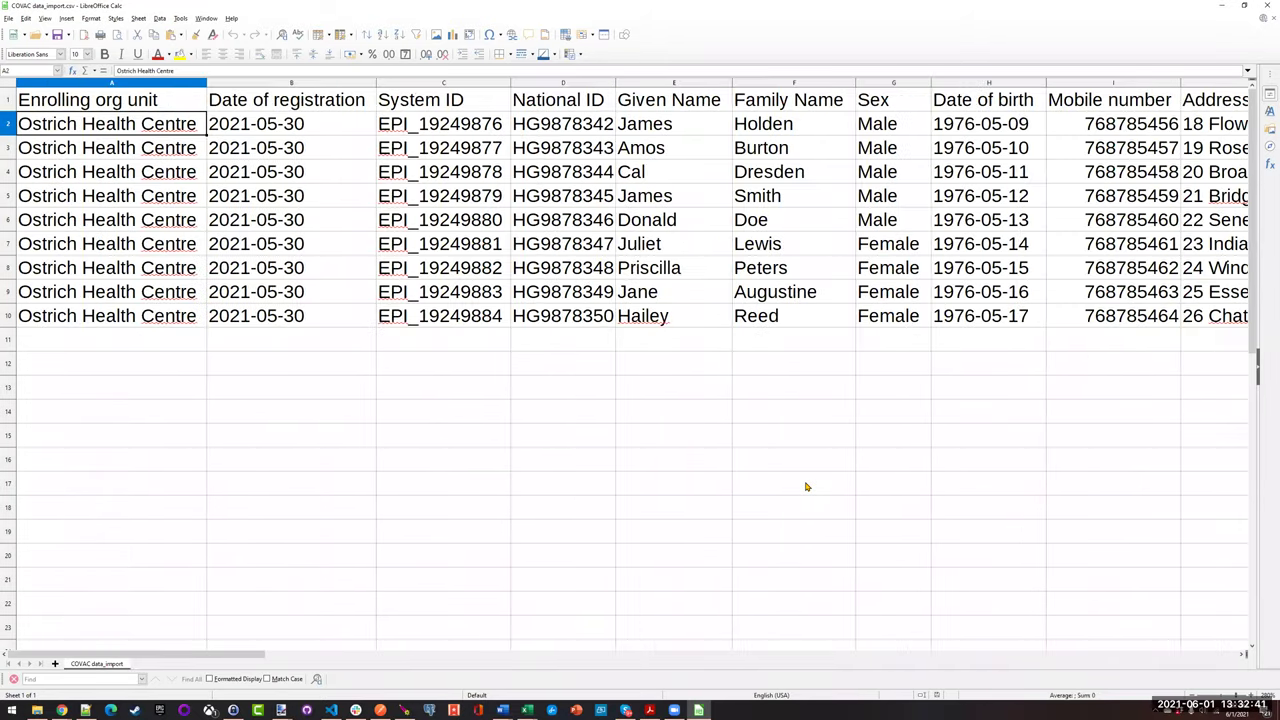
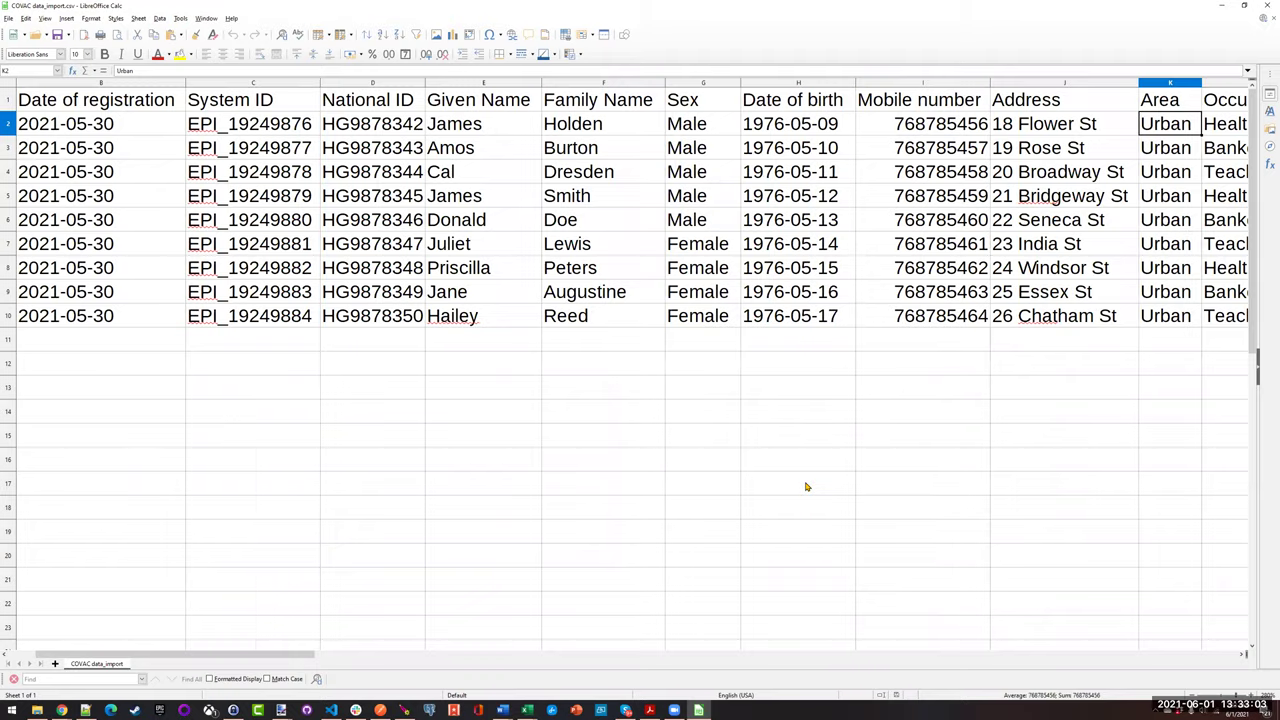
Step across the import sheet's columns, then bring up the Poor data example workbook
key("Left")
key("Left")
key("Left")
key("Left")
key("Left")
key("Left")
key("Left")
key("Left")
key("Left")
key("Left")
key("Left")
key("Left")
key("Left")
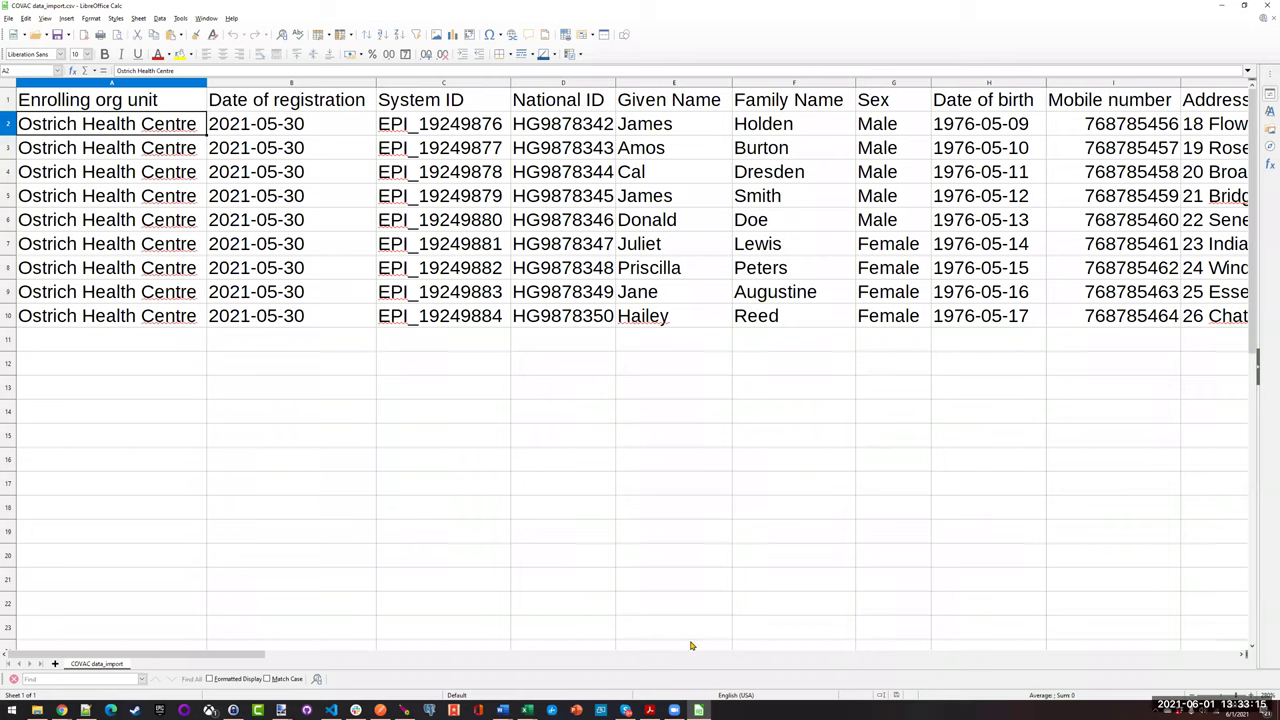
left_click(493, 668)
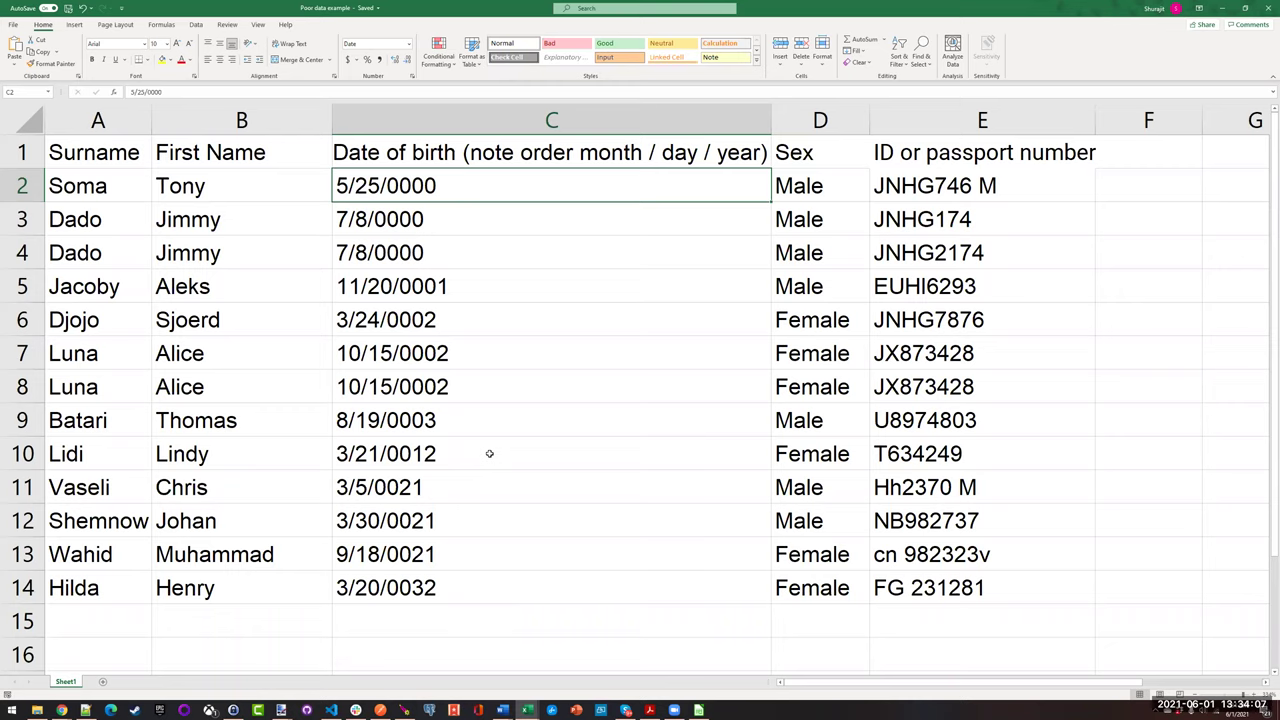
Move along row 2 of the Poor data example to inspect its malformed birth dates and IDs
key("Right")
key("Right")
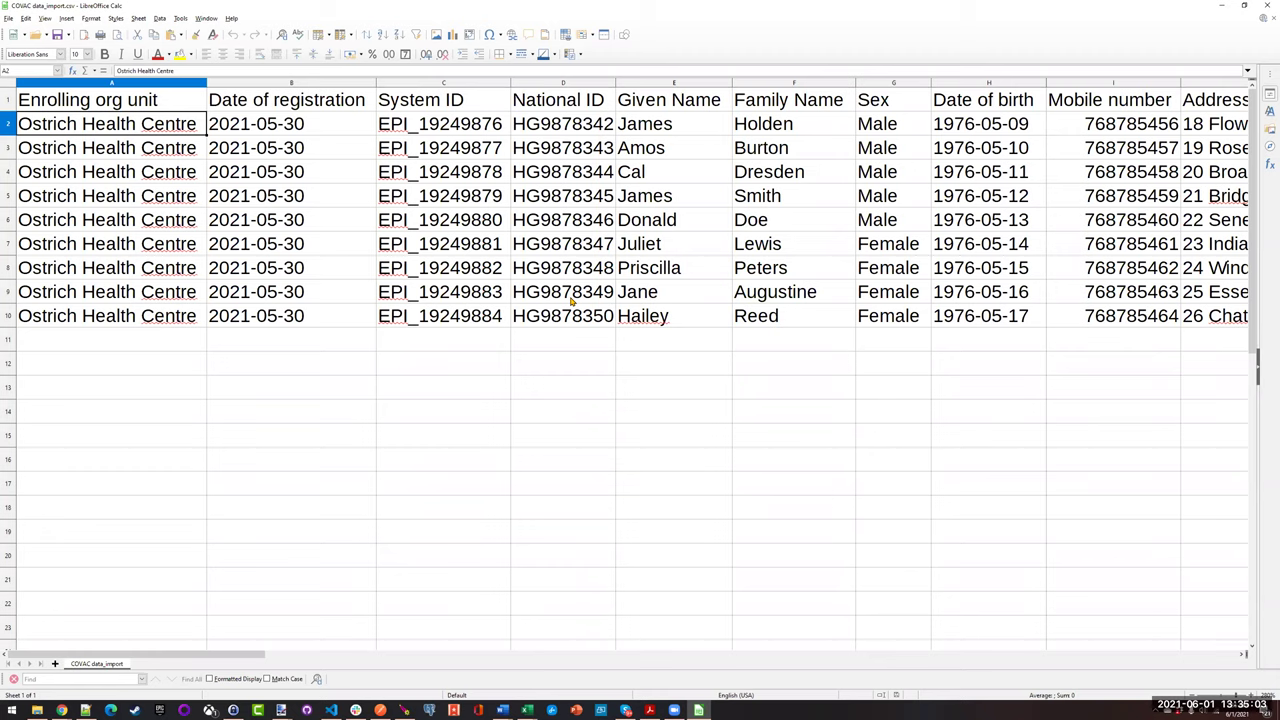
Step right through System ID, National ID and later COVAC columns, then switch to Tracker Capture
key("Right")
key("Right")
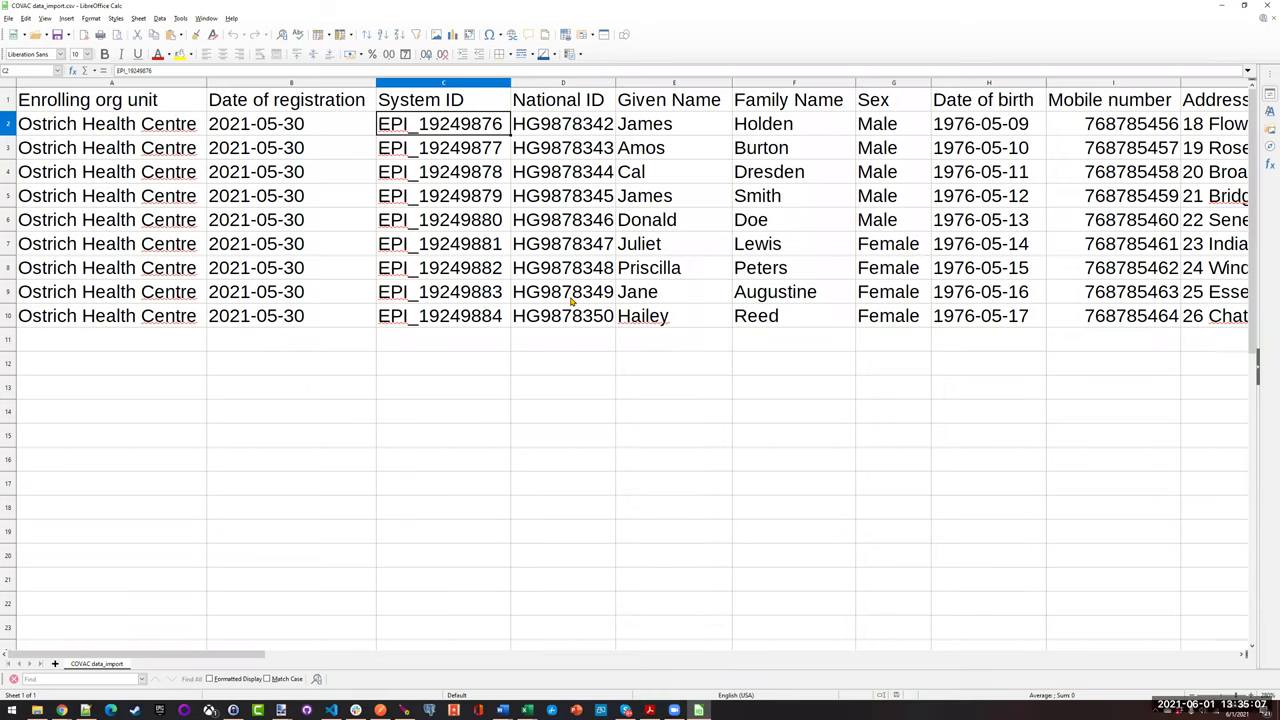
key("Right")
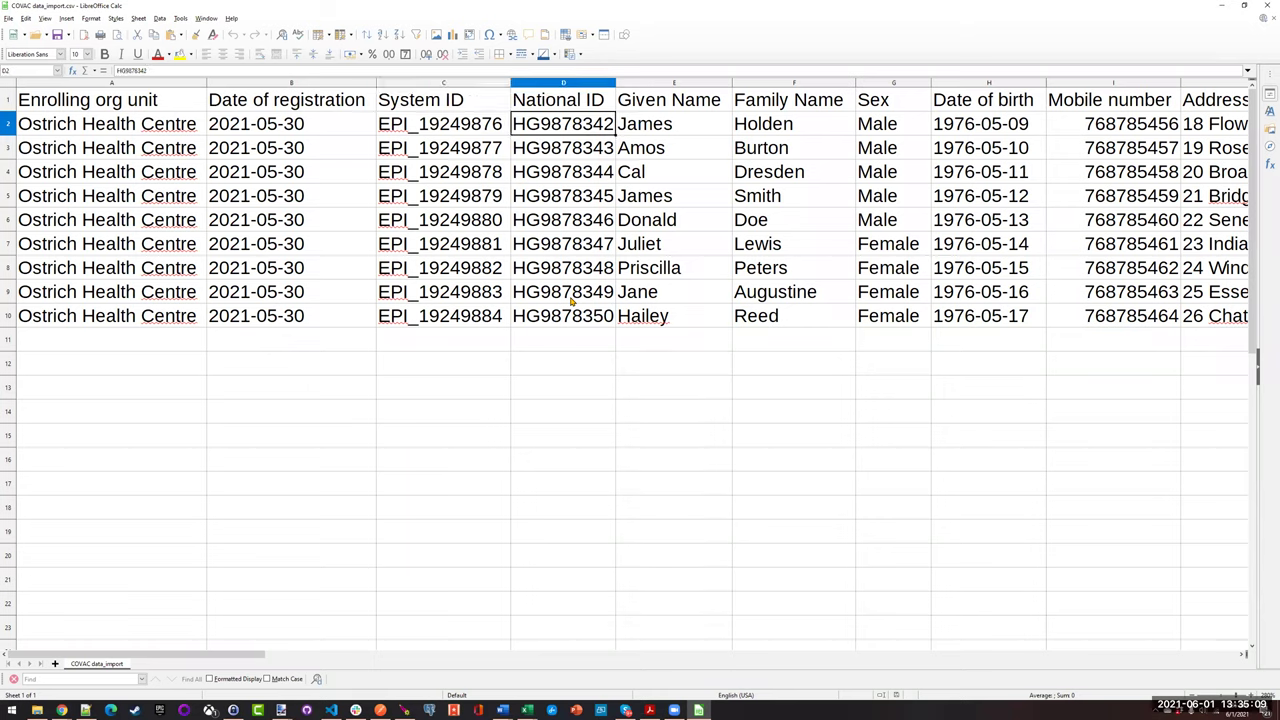
key("Right")
key("Right")
key("Right")
key("Right")
key("Right")
key("Right")
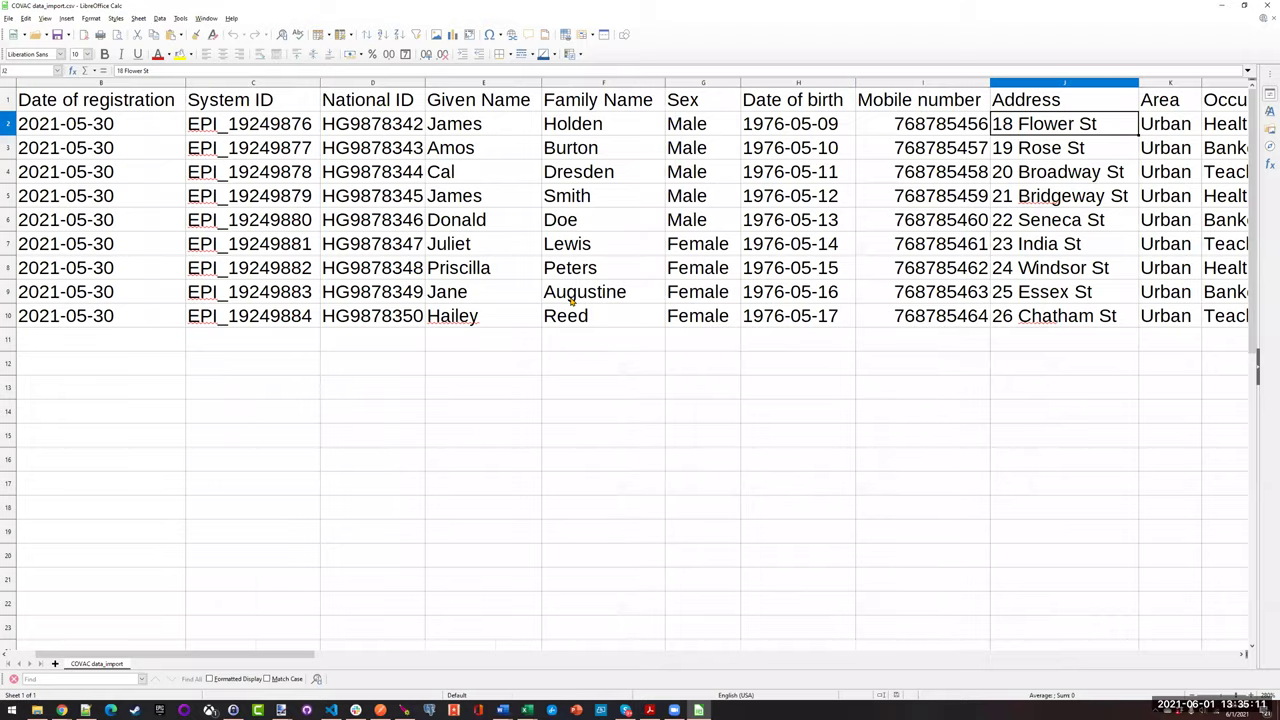
key("Right")
key("Right")
key("Right")
key("Right")
key("Right")
key("Right")
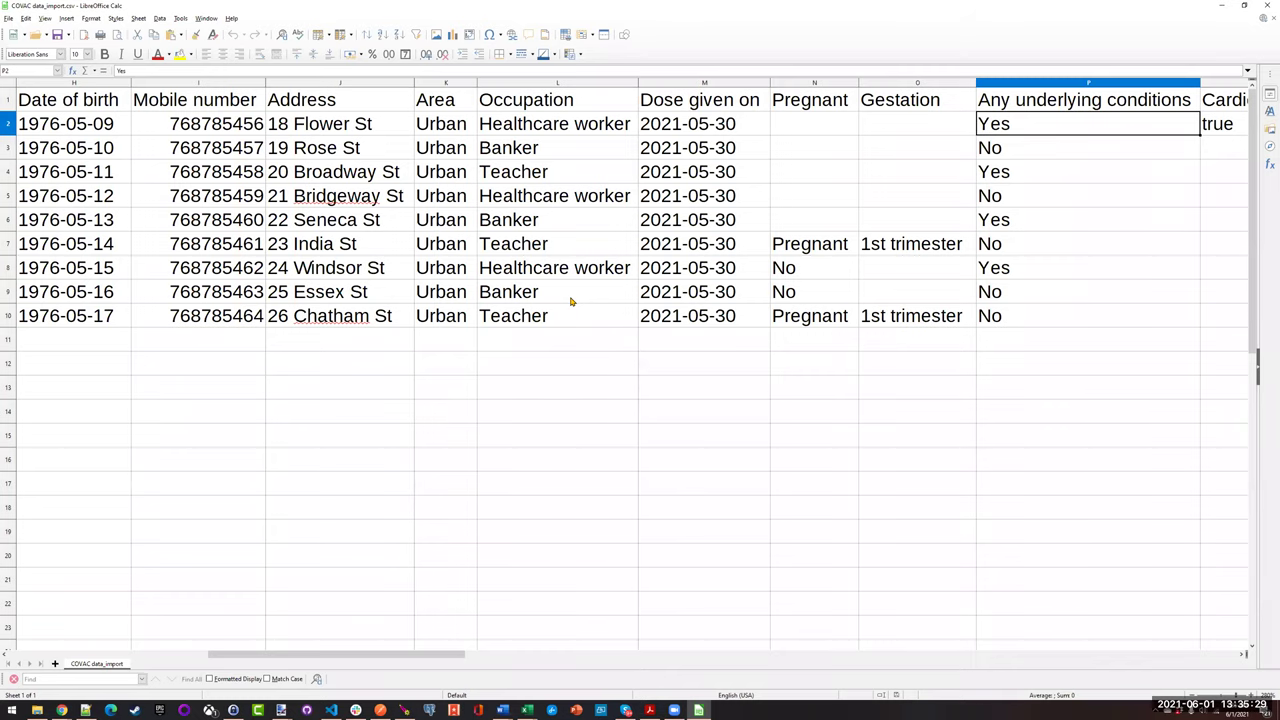
key("alt+Tab")
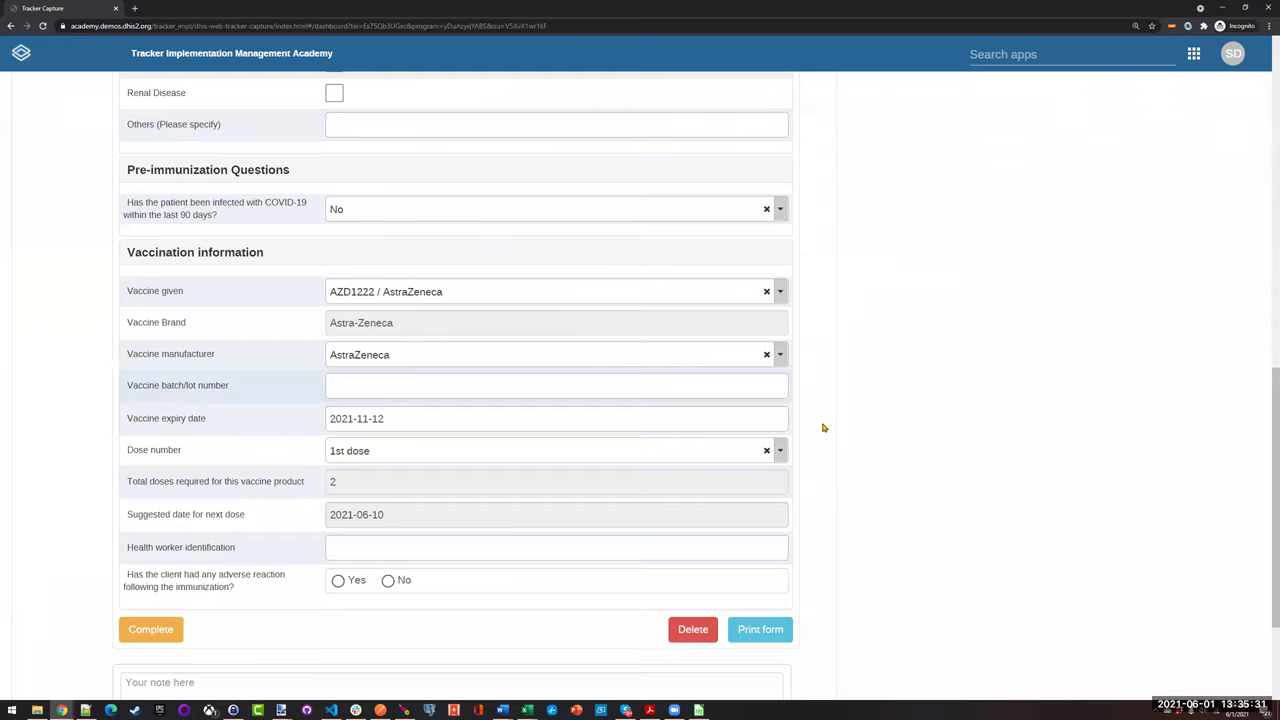
Leave the client dashboard, then open and cancel a new client registration form
scroll(870, 405, "up", 10)
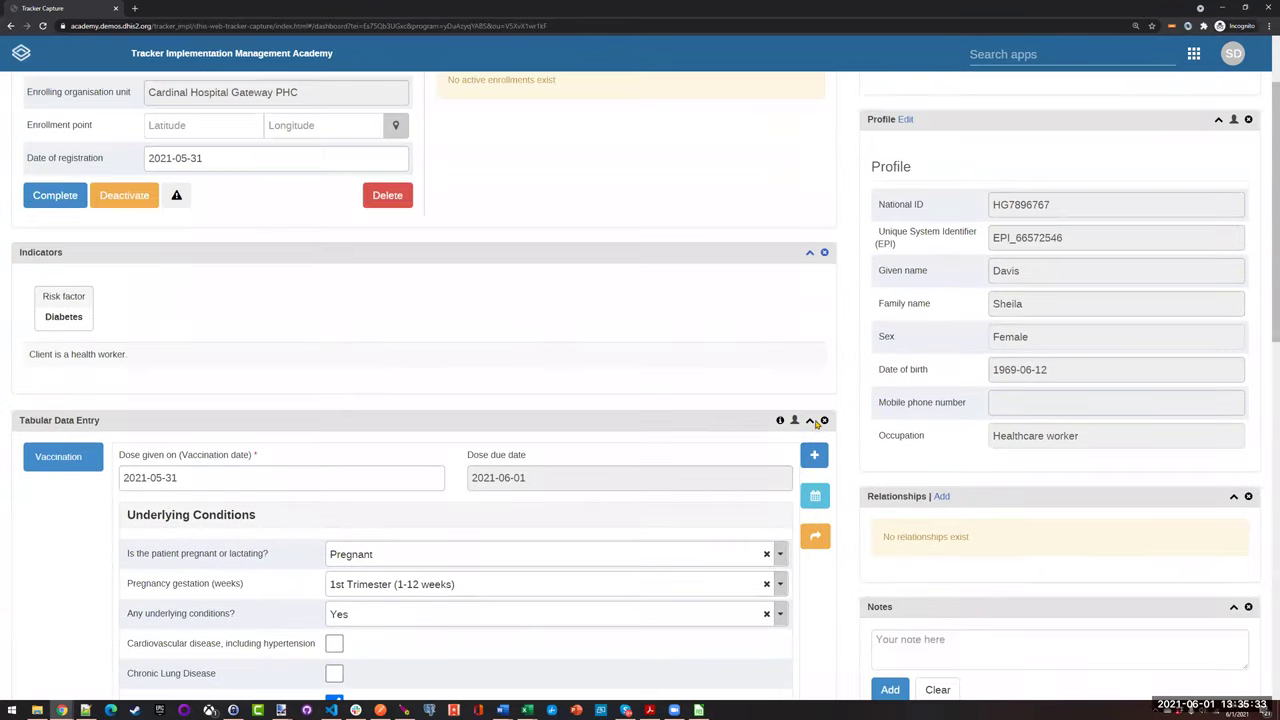
scroll(816, 424, "up", 5)
left_click(30, 88)
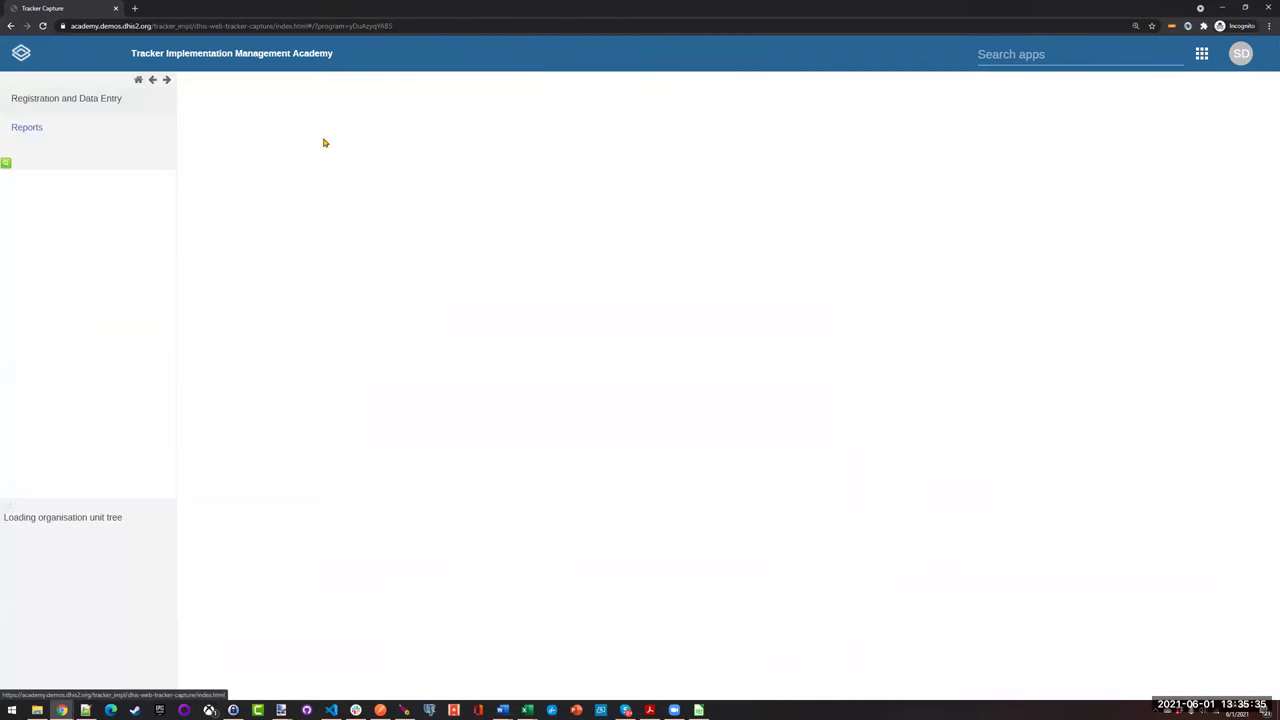
left_click(664, 108)
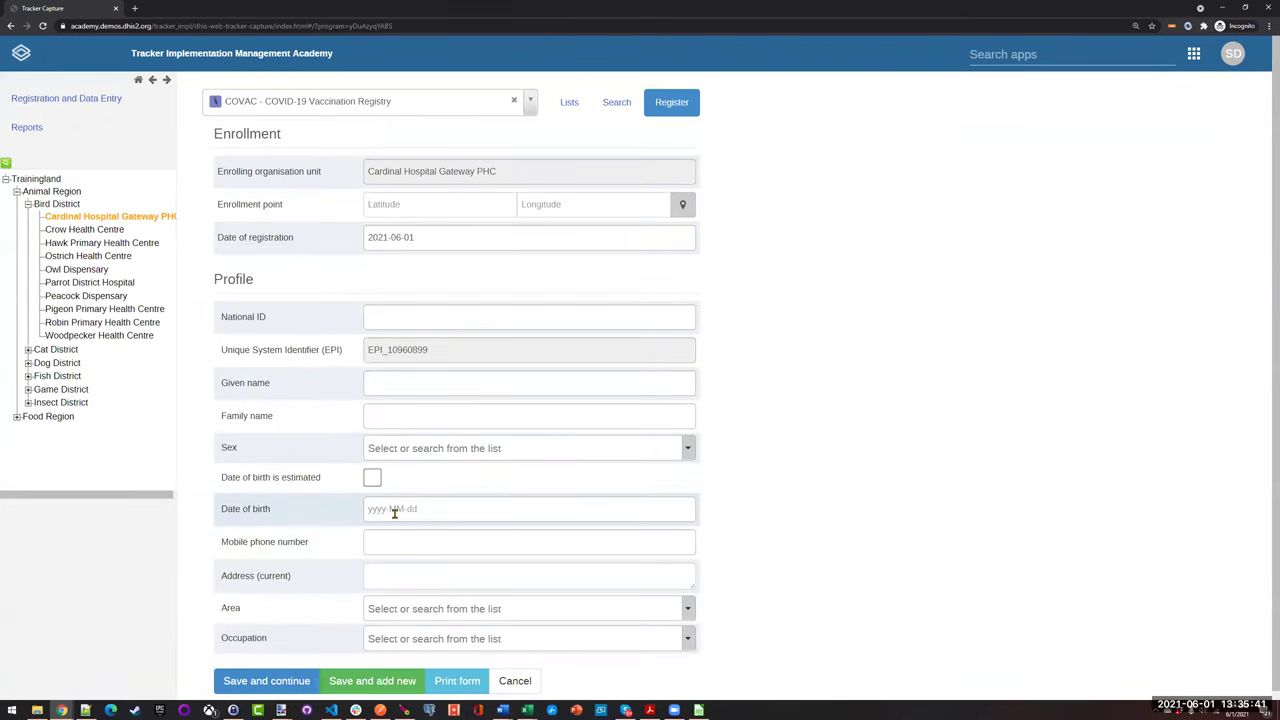
left_click(530, 684)
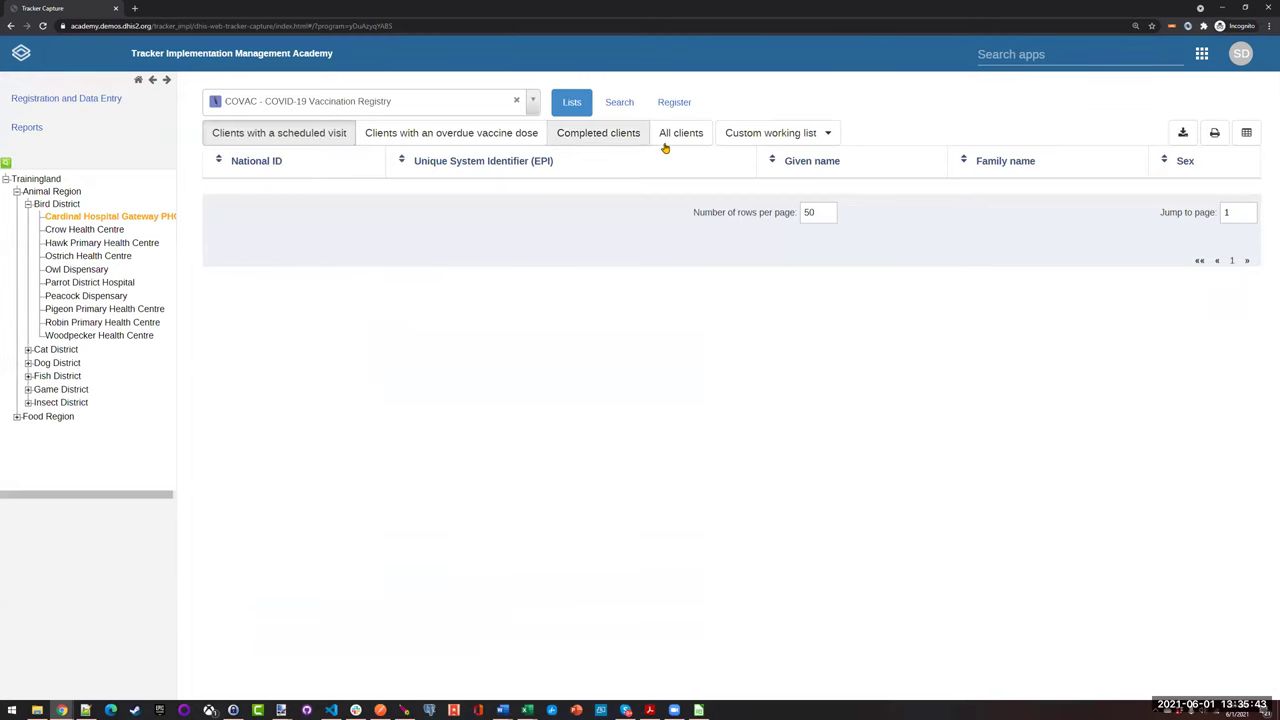
List all COVAC registry clients and review an existing client's Vaccination event details
left_click(646, 457)
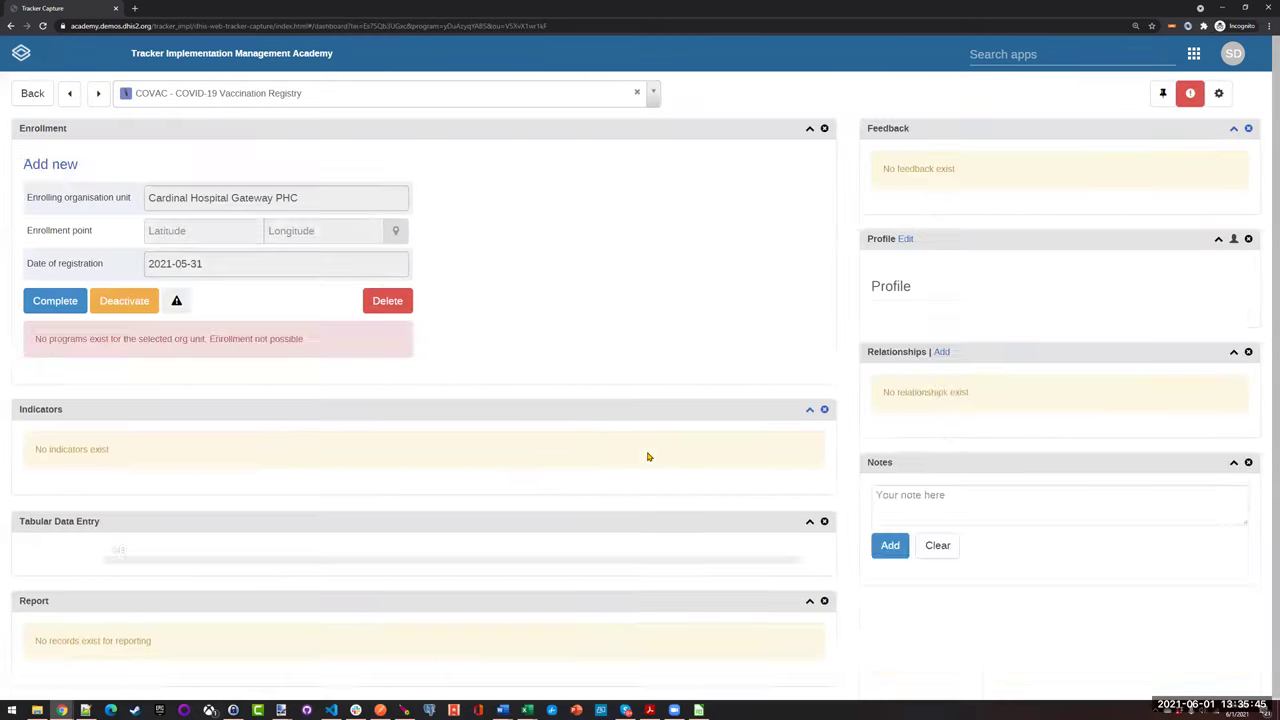
scroll(580, 471, "down", 5)
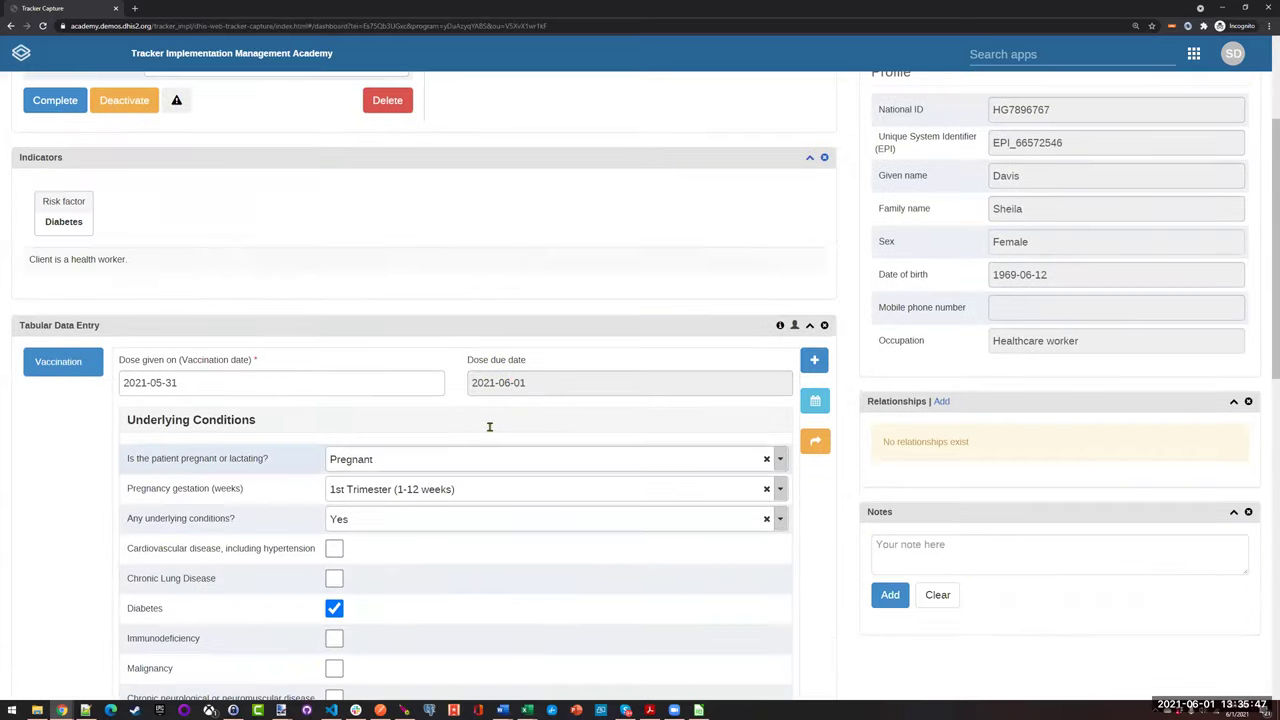
scroll(360, 320, "down", 2)
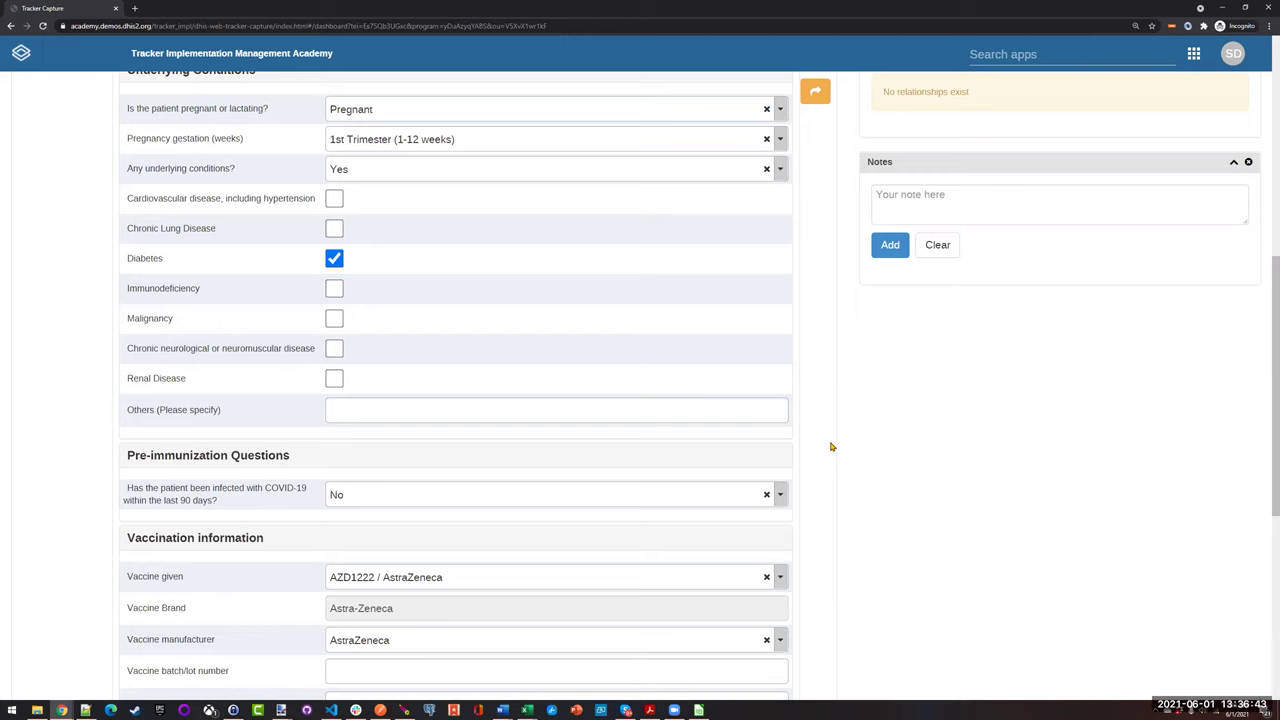
scroll(1040, 160, "up", 1)
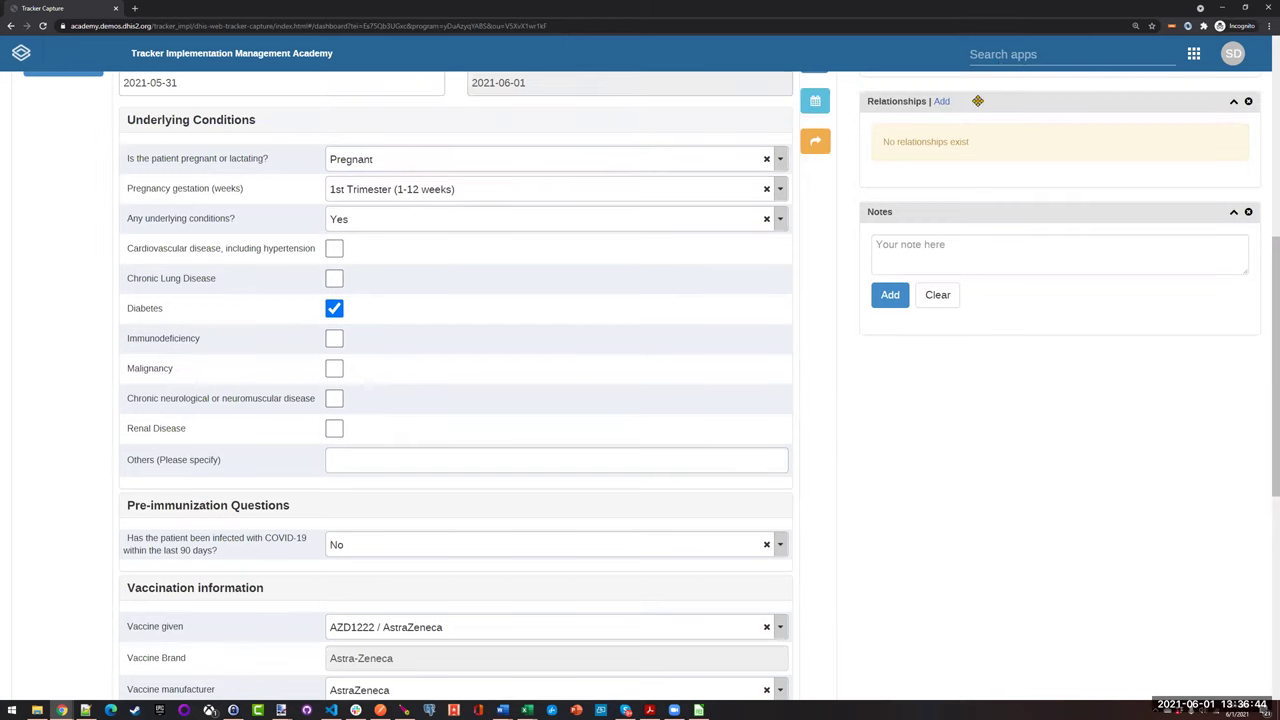
left_click(1006, 54)
Search apps for 'data', launch Data Import Wizard, and pick the COVID-19 Vaccination Registry mapping
type("data")
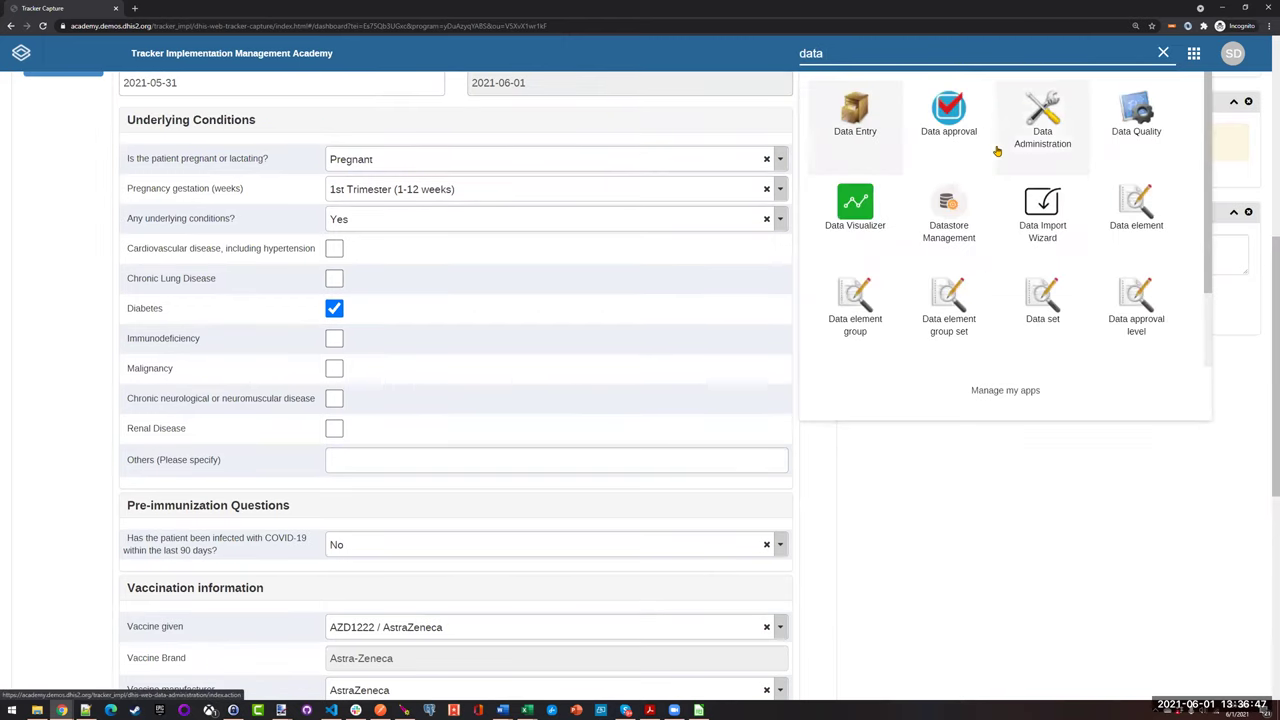
left_click(1050, 228)
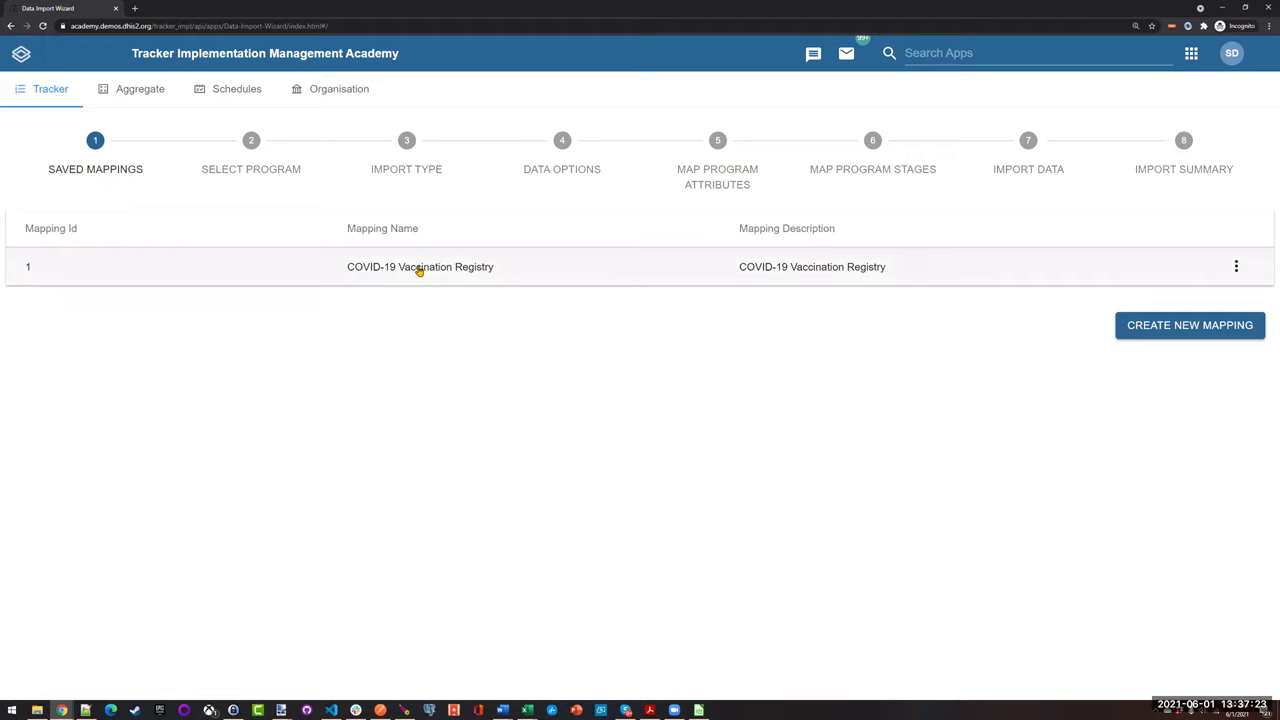
left_click(428, 268)
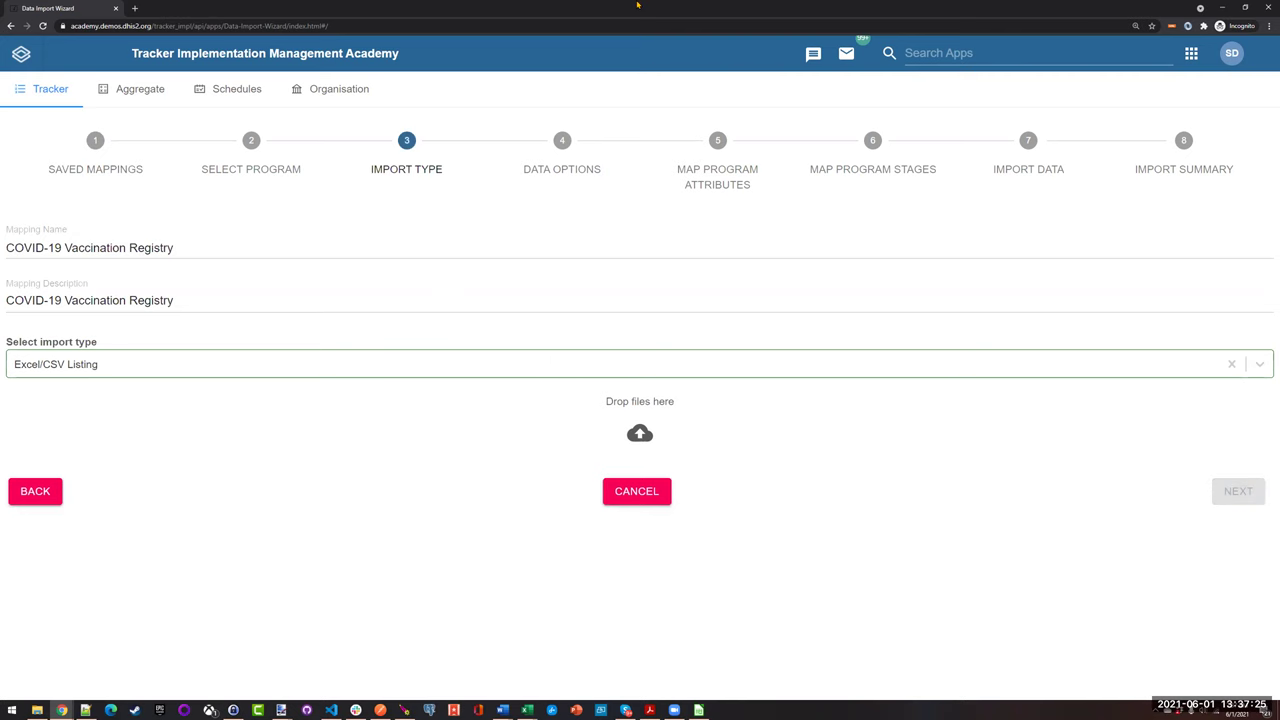
Drop COVAC data_import.csv from the desktop into the upload area and advance to Data Options
double_click(785, 26)
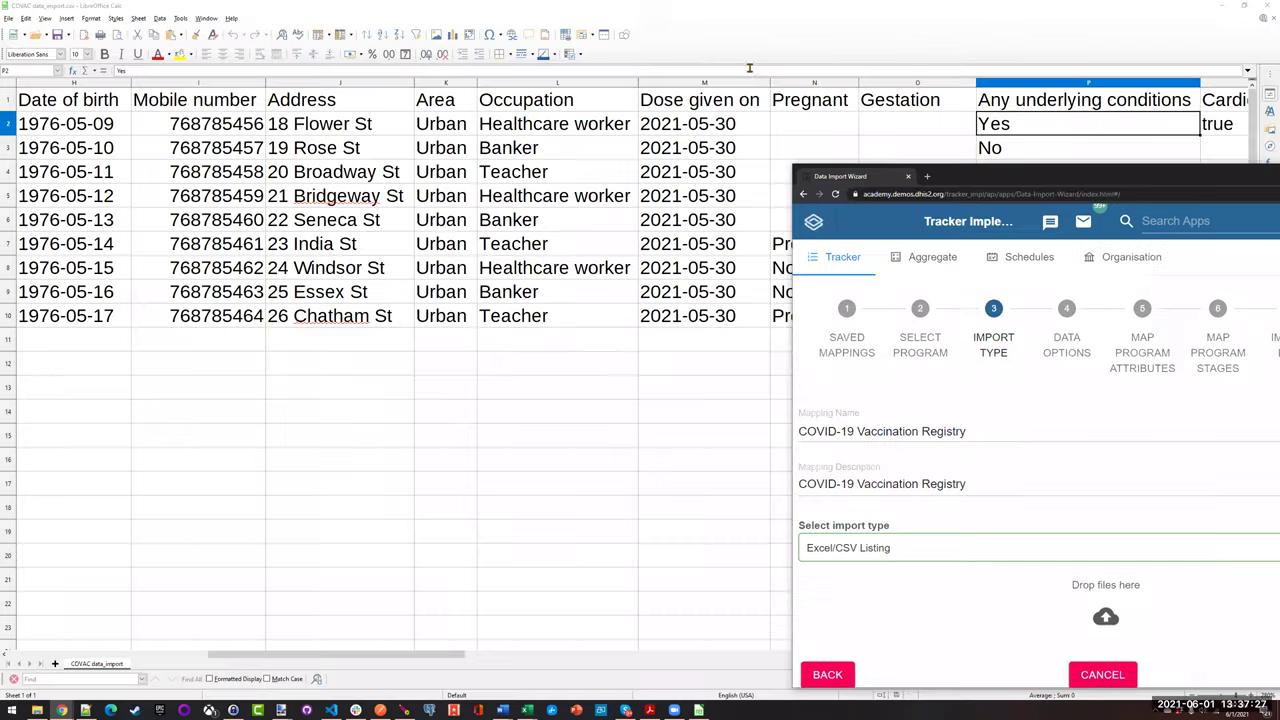
left_click(1192, 164)
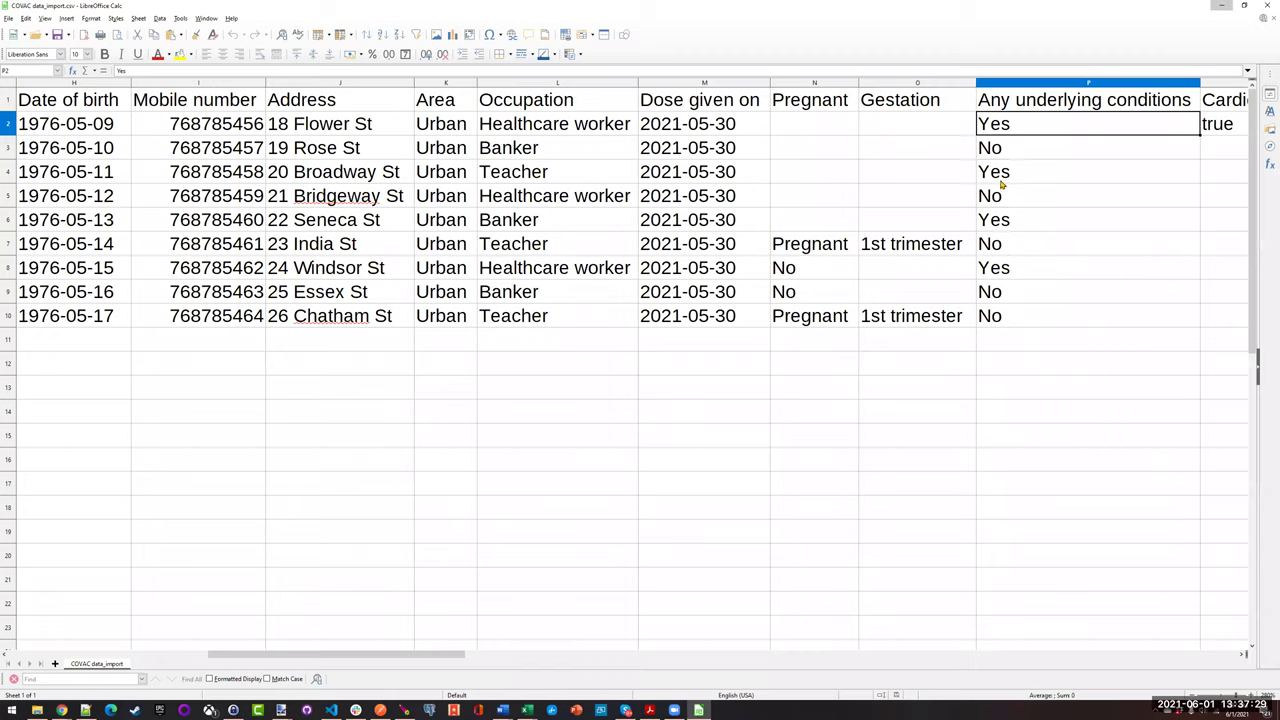
key("super+d")
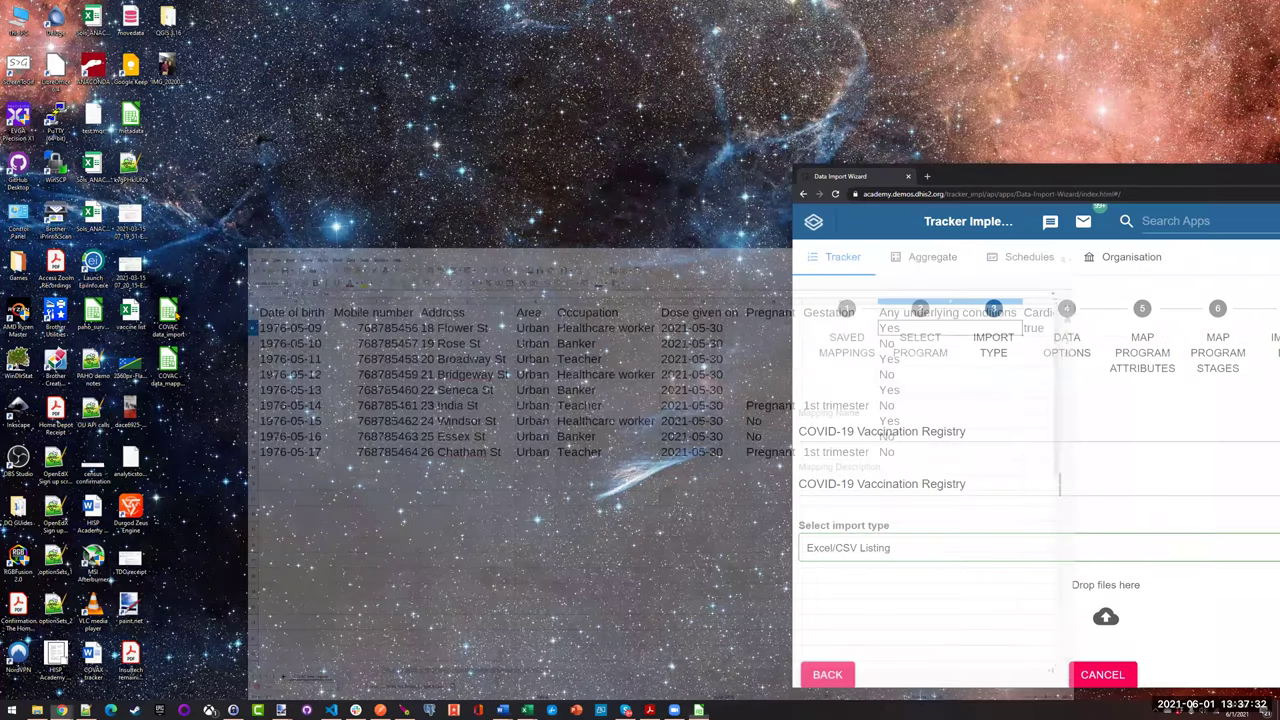
left_click_drag(175, 316, 959, 442)
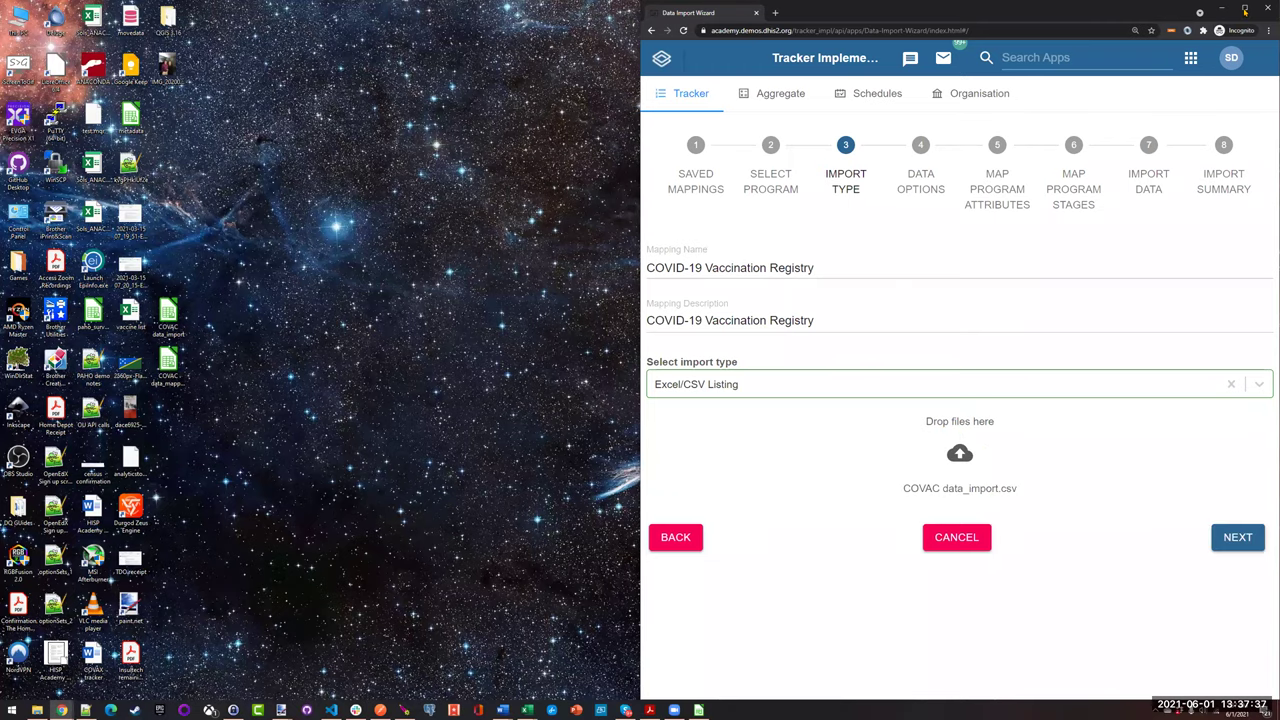
key("super+Up")
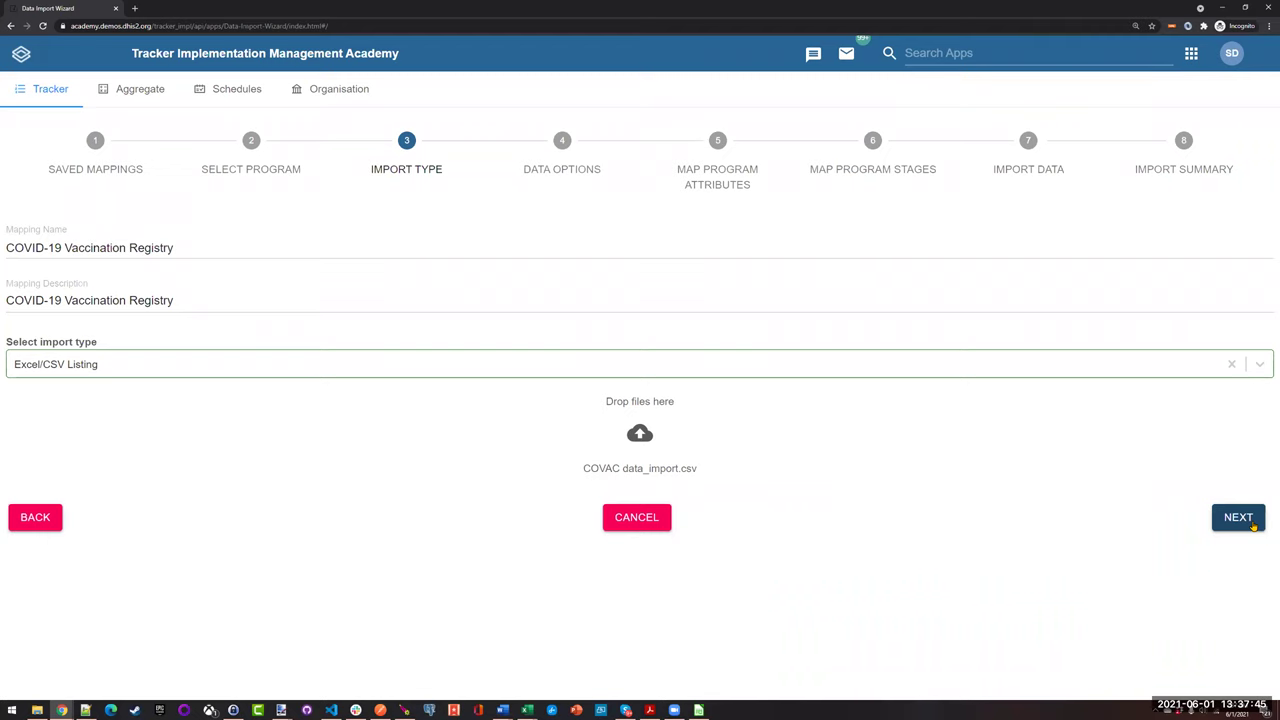
left_click(1238, 517)
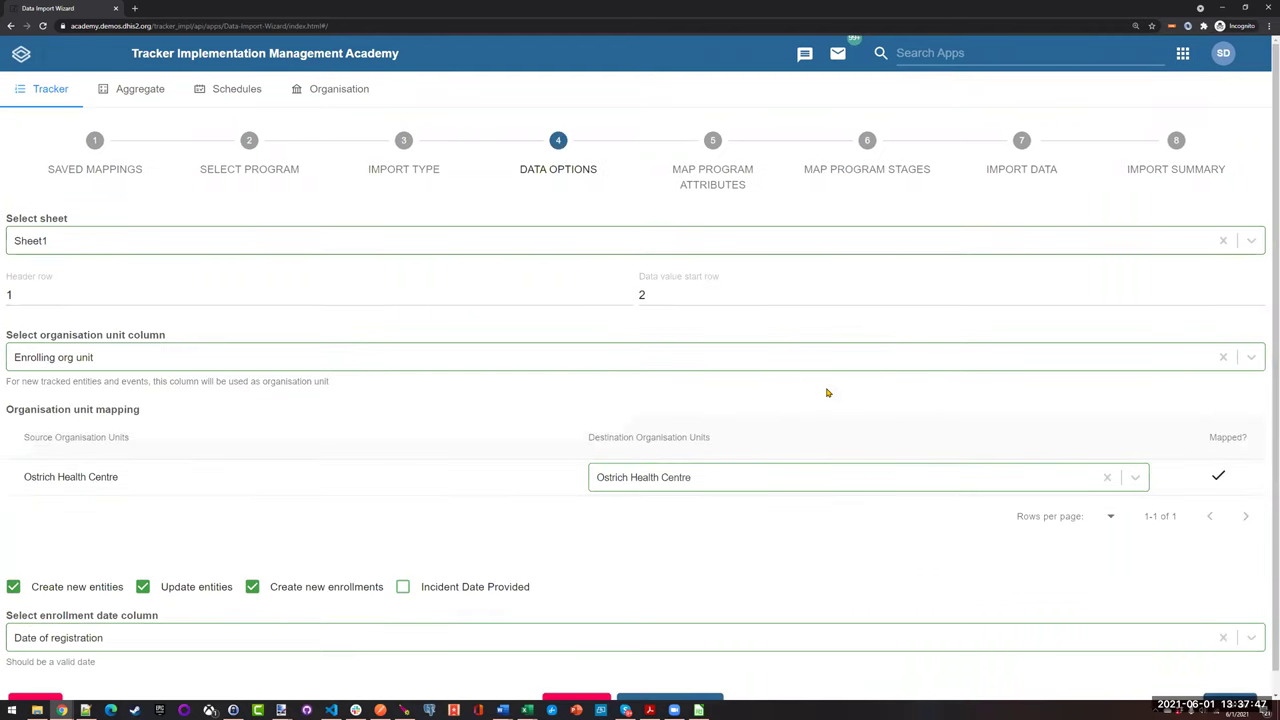
scroll(958, 360, "down", 1)
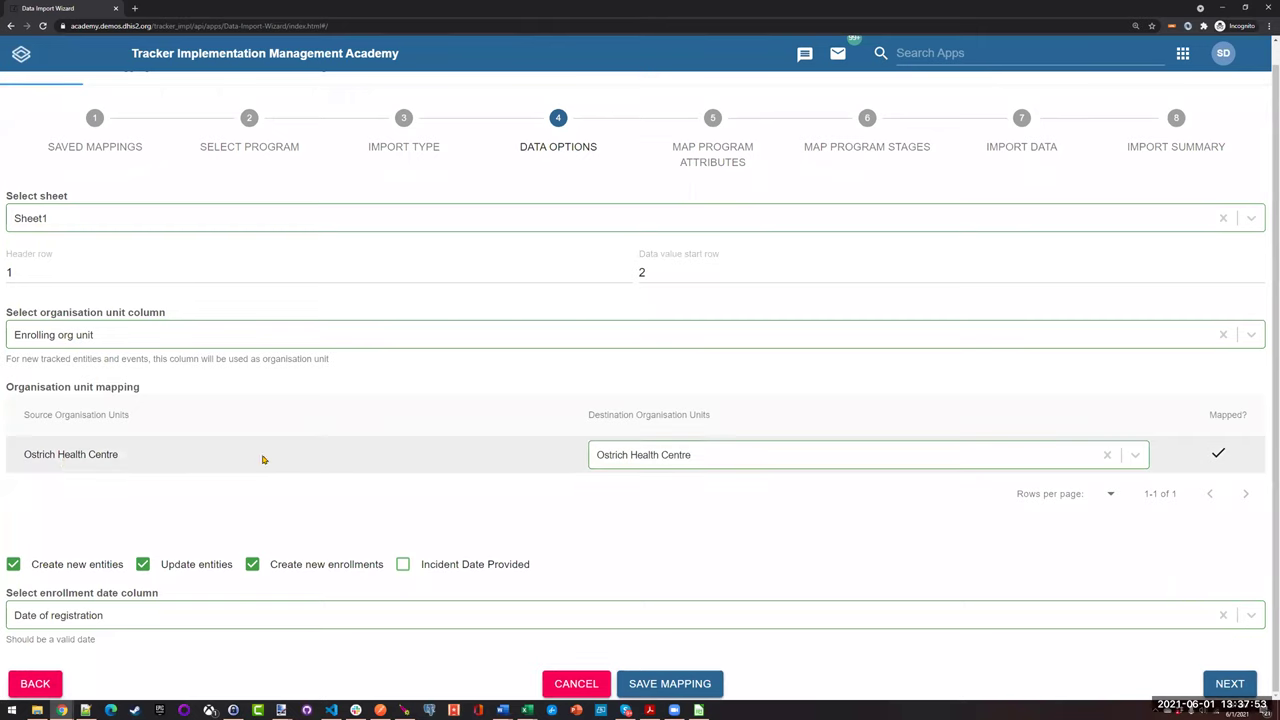
Advance to program attribute mapping and show 25 attribute rows per page
left_click(1228, 684)
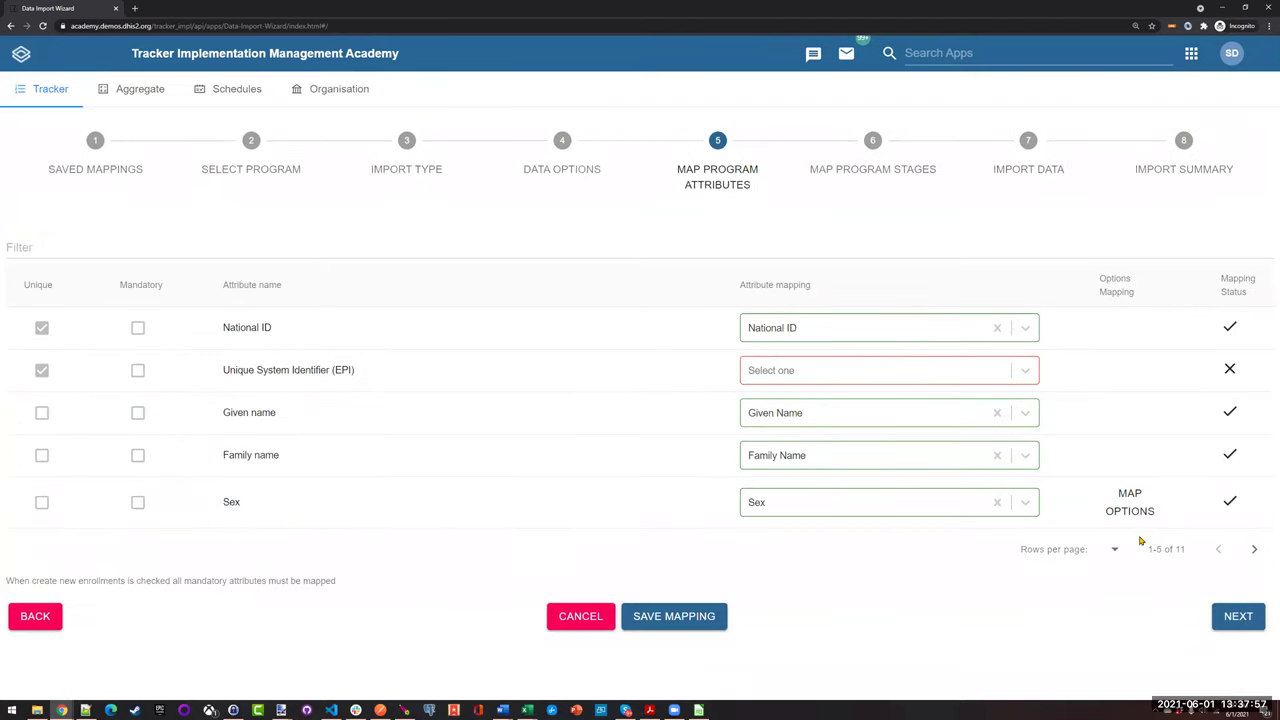
left_click(1111, 551)
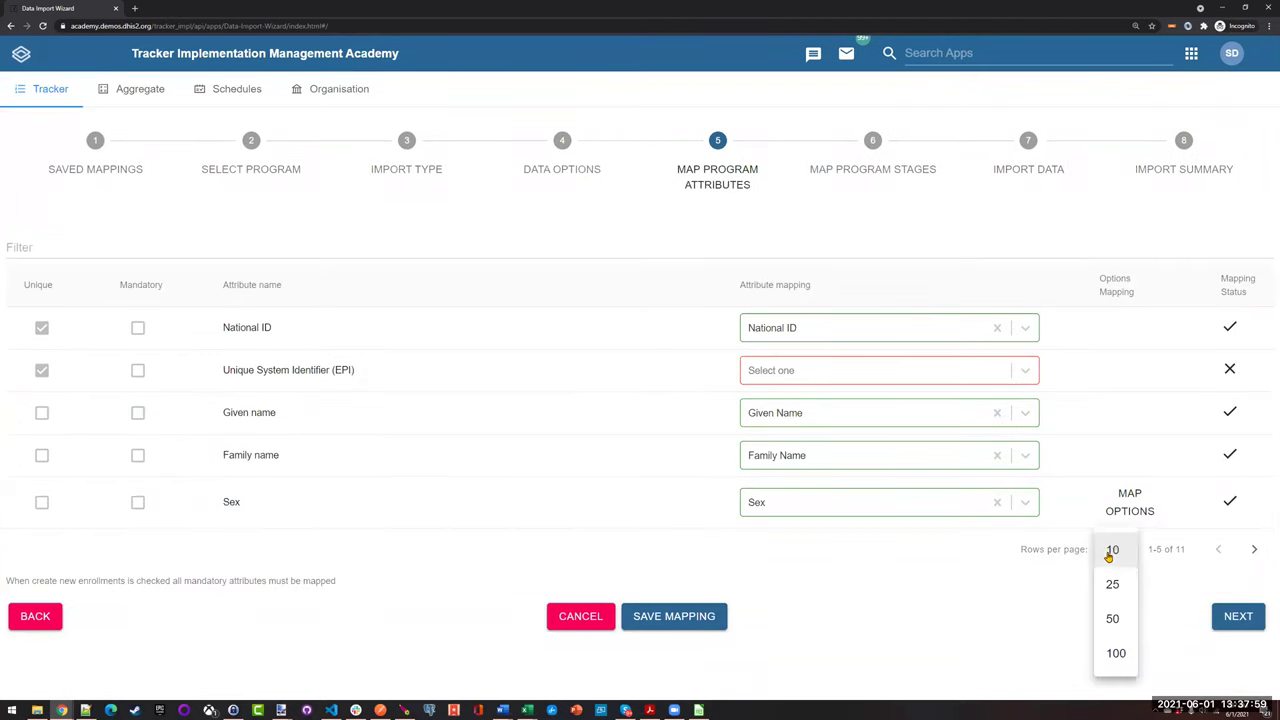
left_click(1113, 584)
scroll(997, 537, "up", 3)
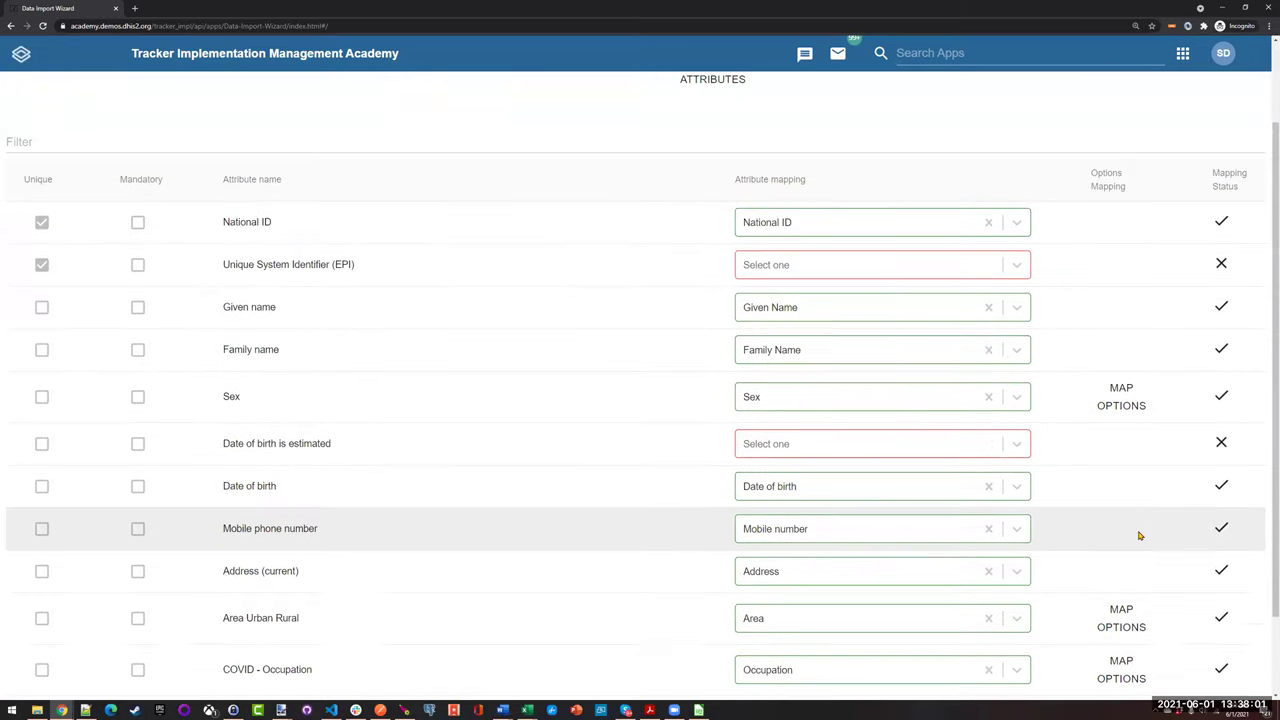
scroll(1138, 536, "down", 2)
scroll(1136, 532, "down", 1)
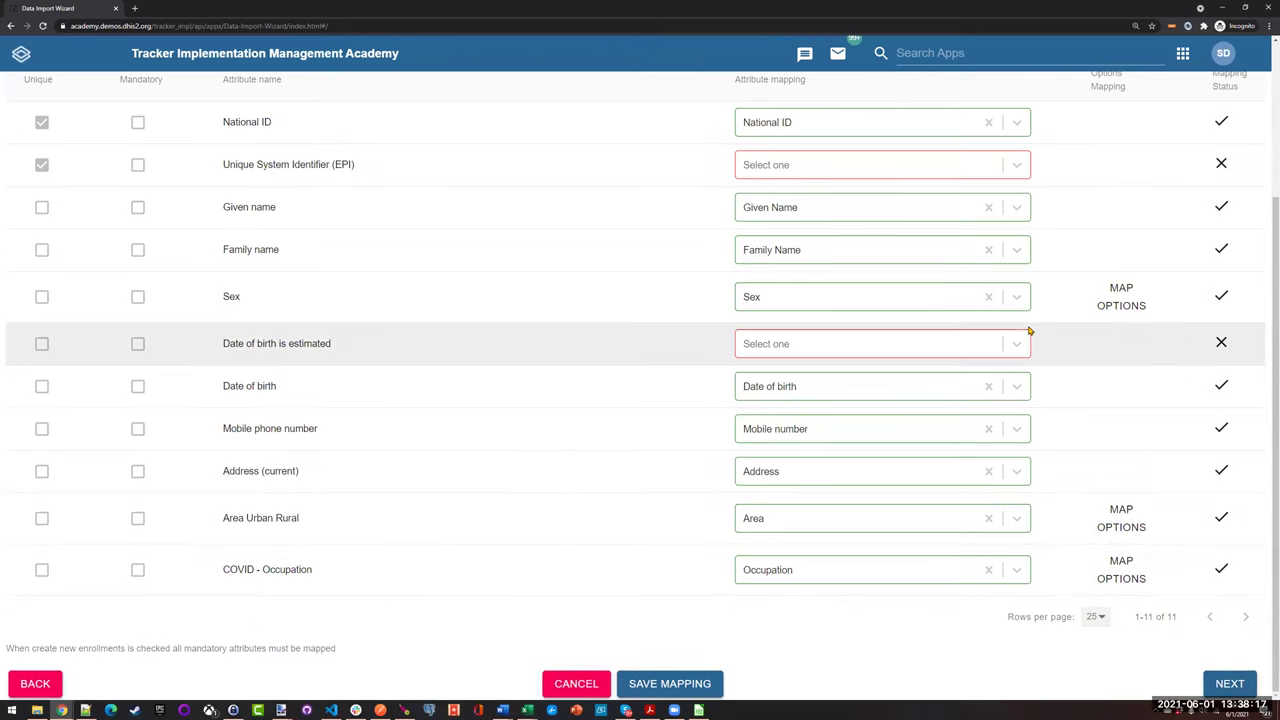
Abandon choosing a column for Unique System Identifier (EPI) and cancel back to saved mappings
left_click(1011, 164)
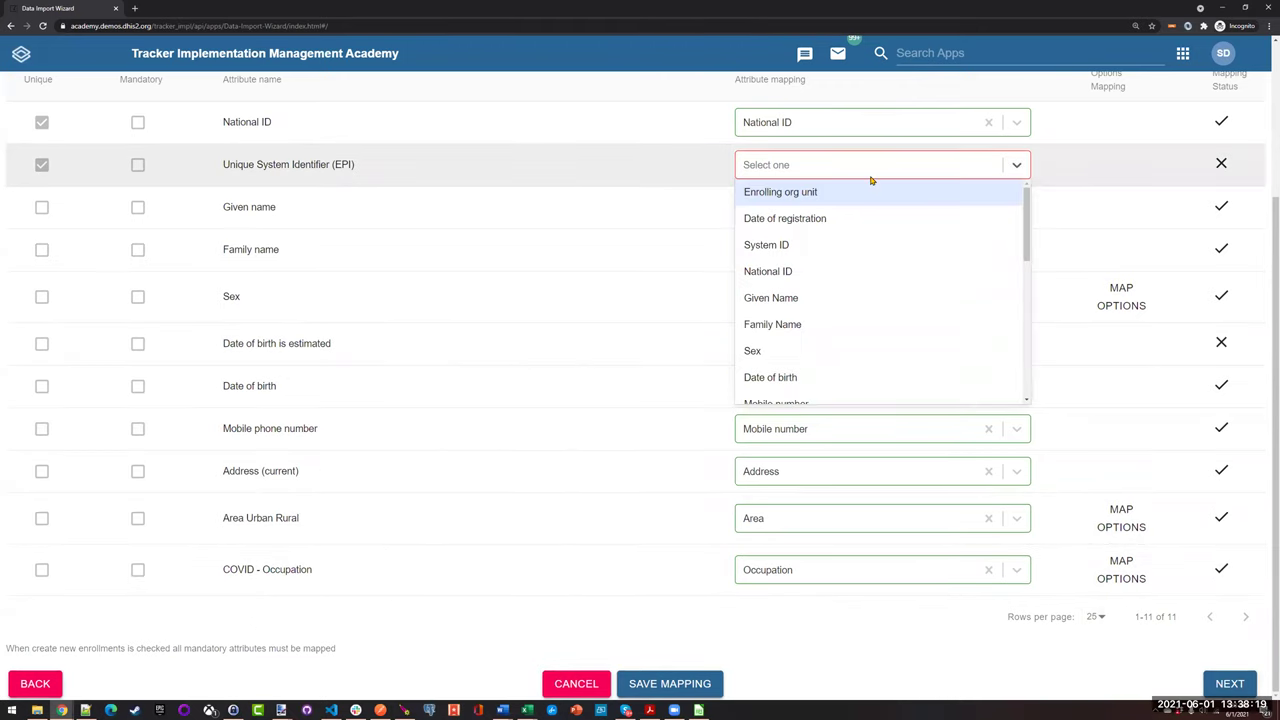
type("un")
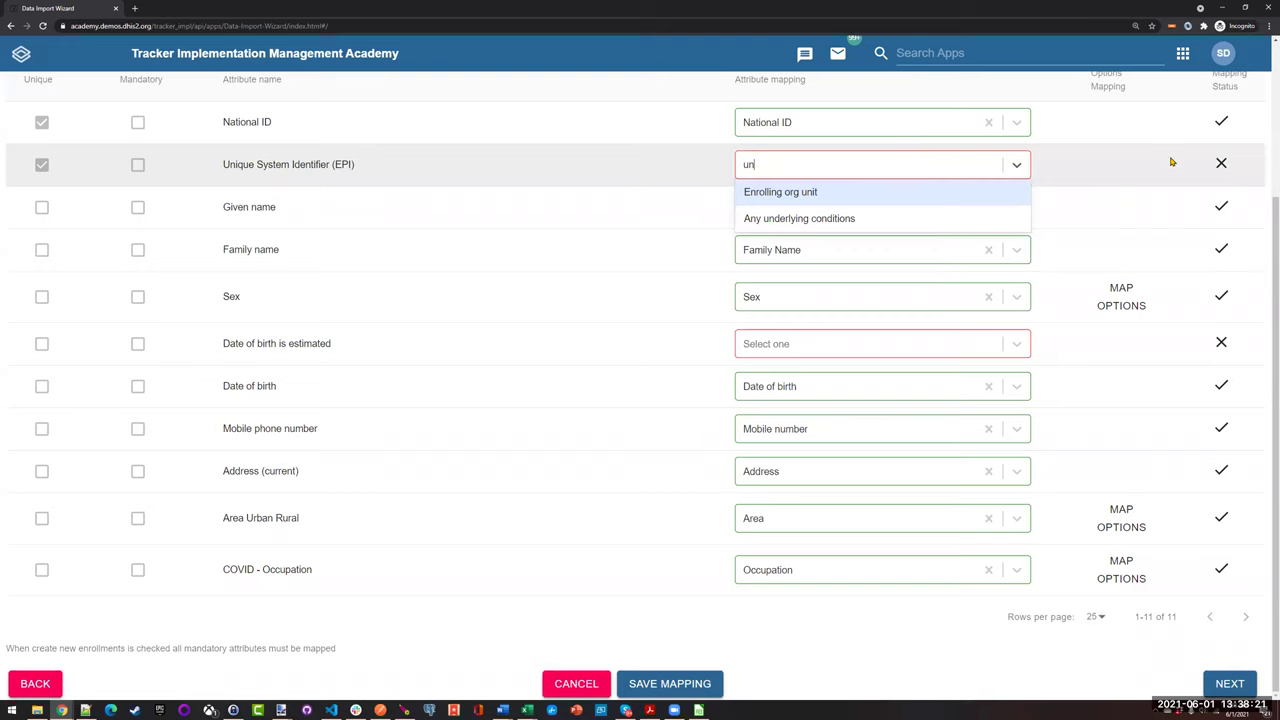
left_click(1064, 166)
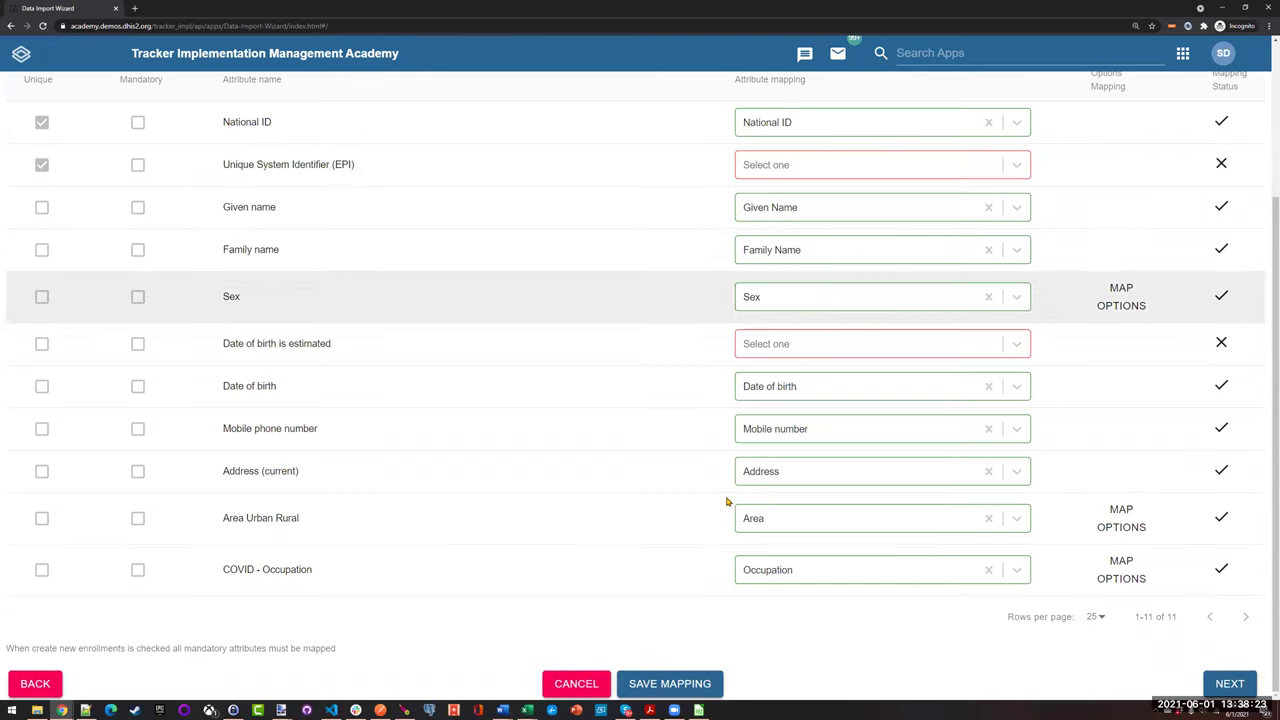
left_click(584, 684)
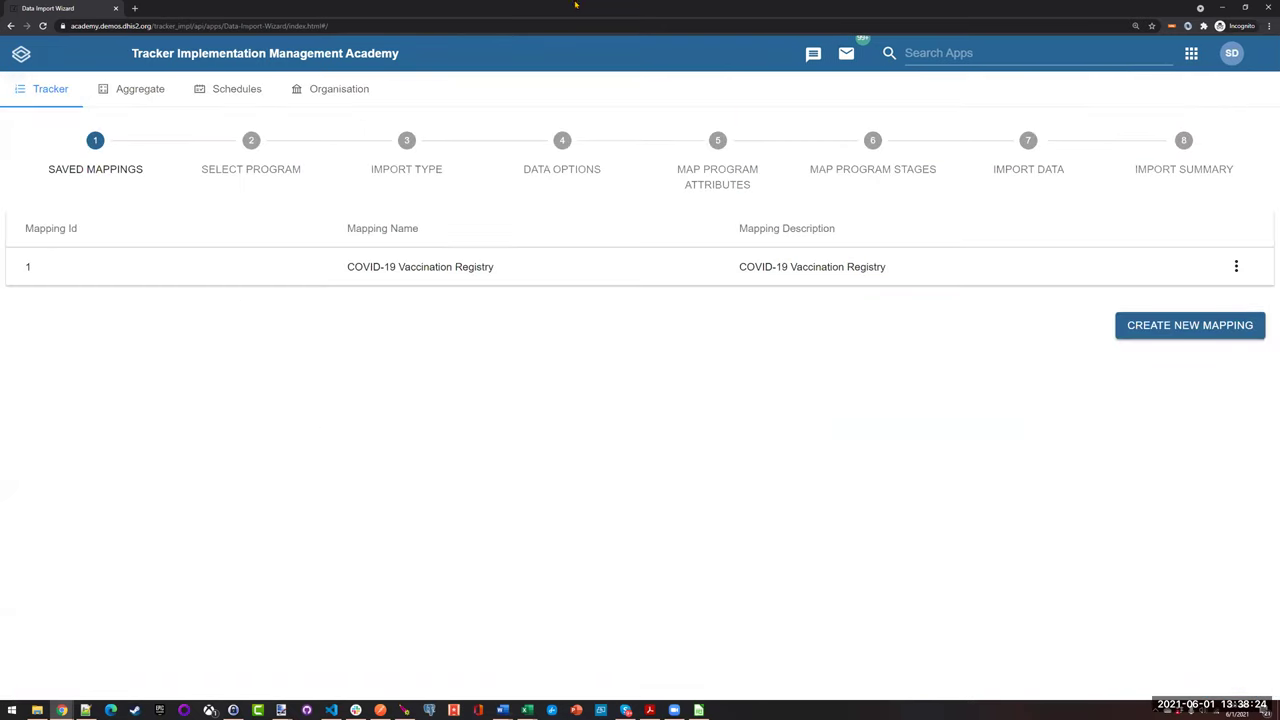
left_click(586, 277)
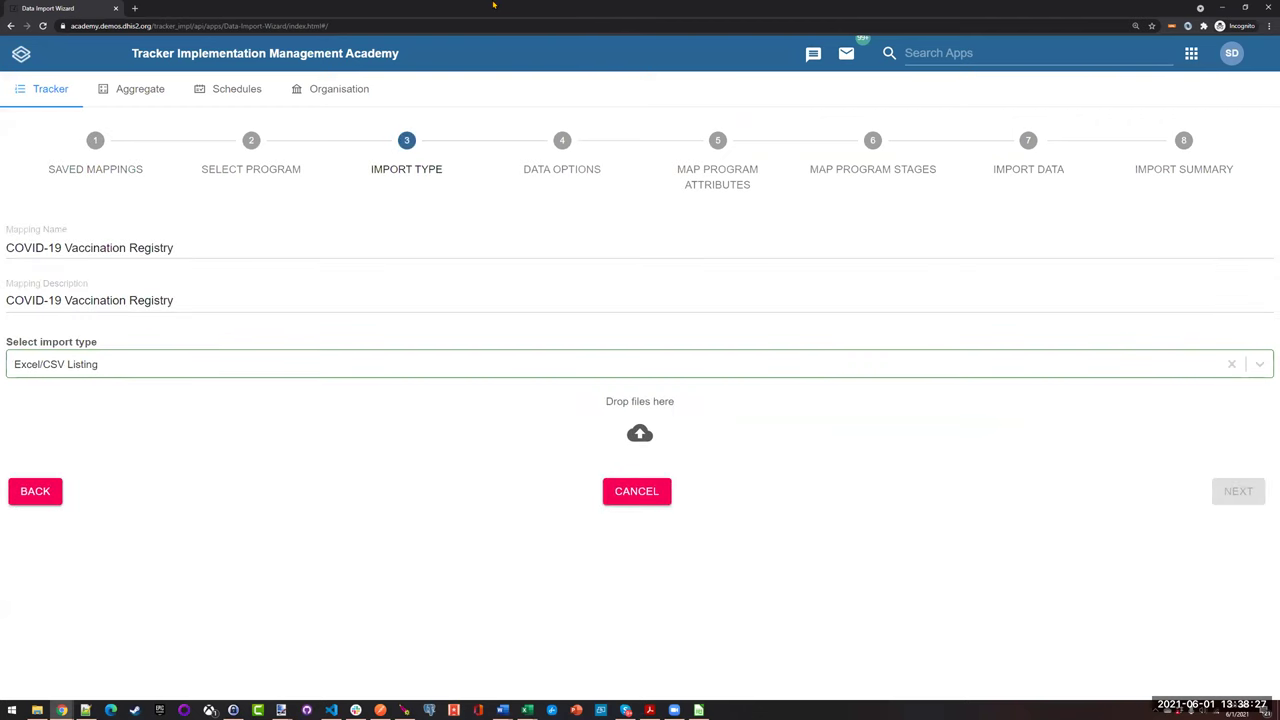
Load COVAC data_import.csv into the wizard again and reach the Data Options step
key("super+Right")
left_click_drag(168, 360, 963, 440)
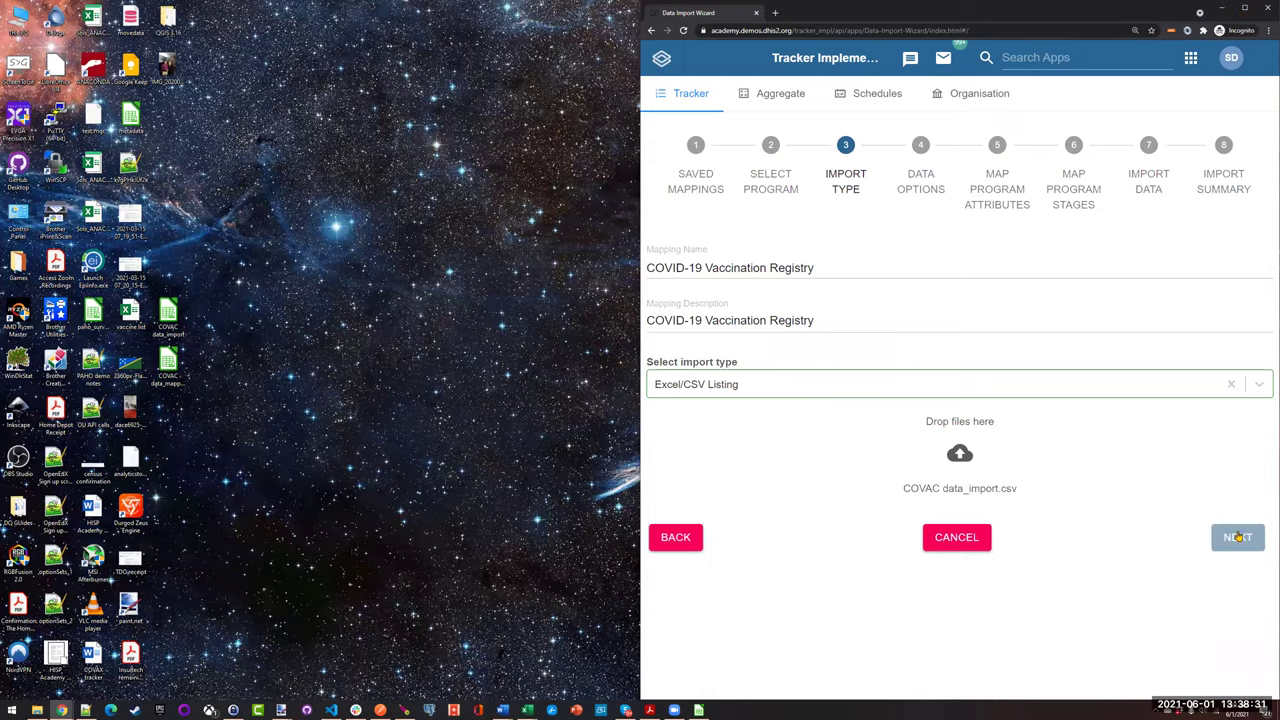
key("super+Up")
left_click(1236, 522)
scroll(1232, 654, "down", 1)
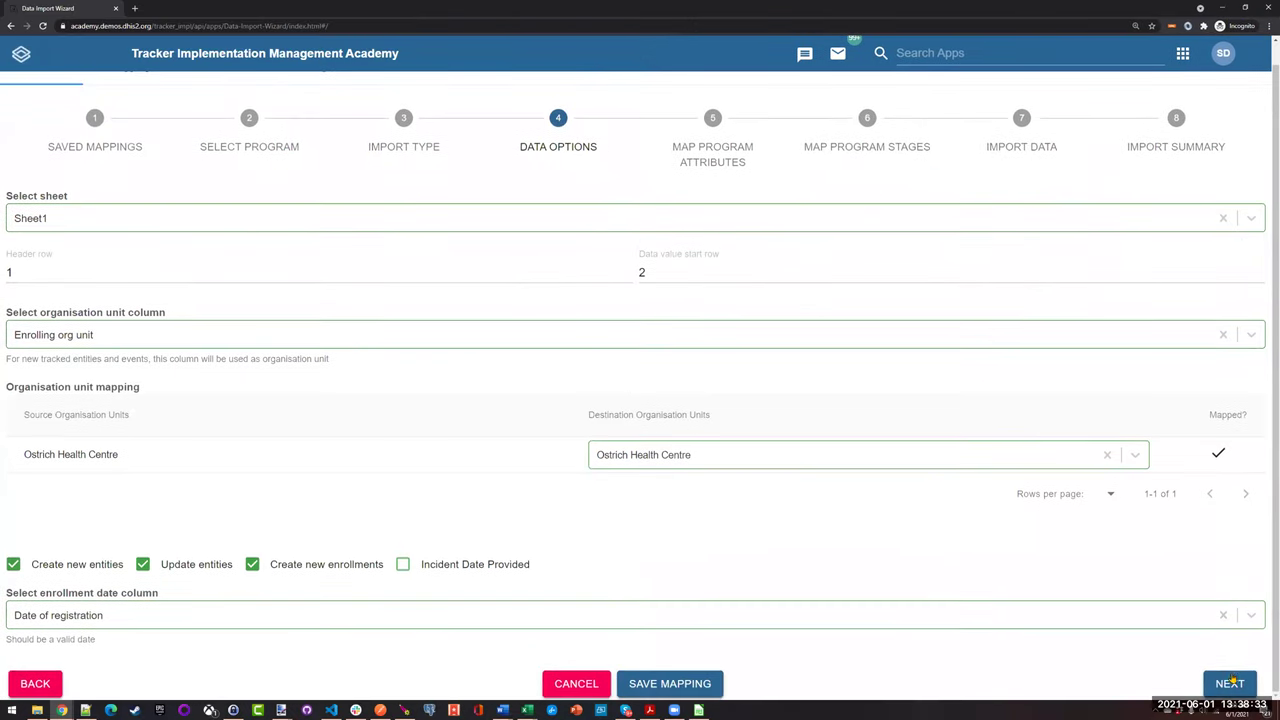
Display all 11 program attribute mappings on one page, checking COVID - Occupation, then continue
left_click(1231, 683)
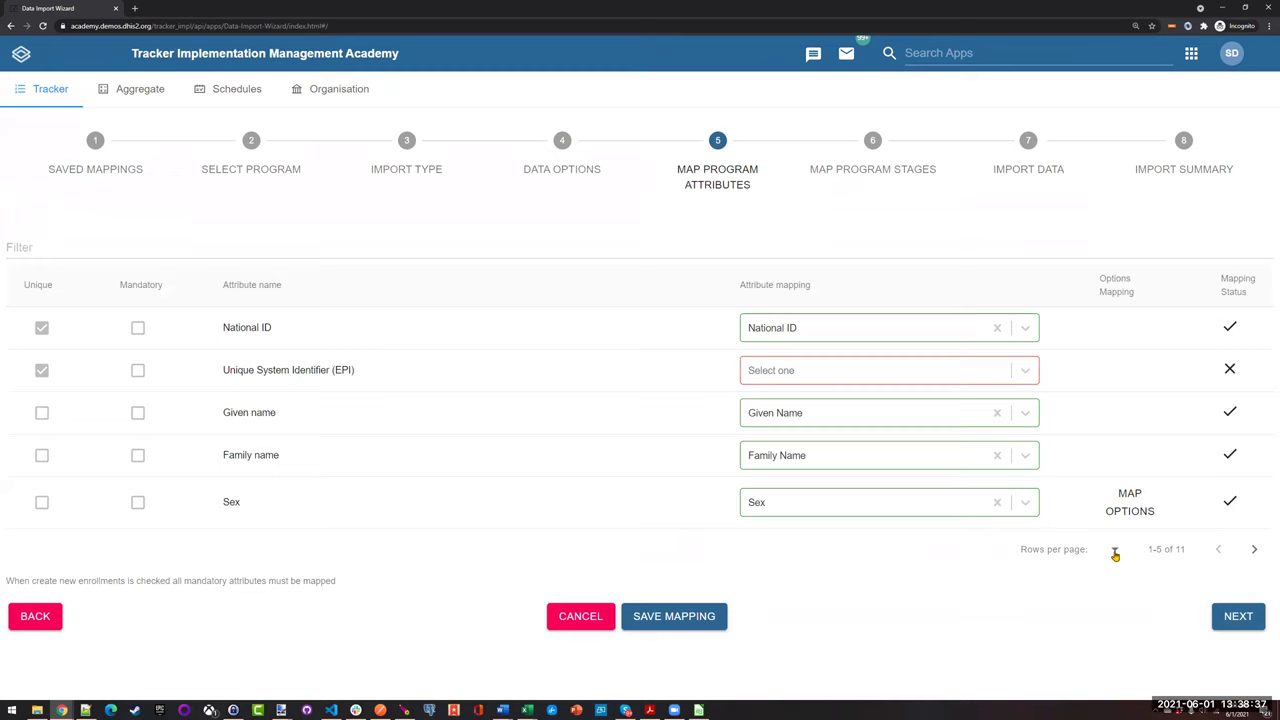
left_click(1114, 551)
left_click(1100, 579)
scroll(840, 553, "down", 2)
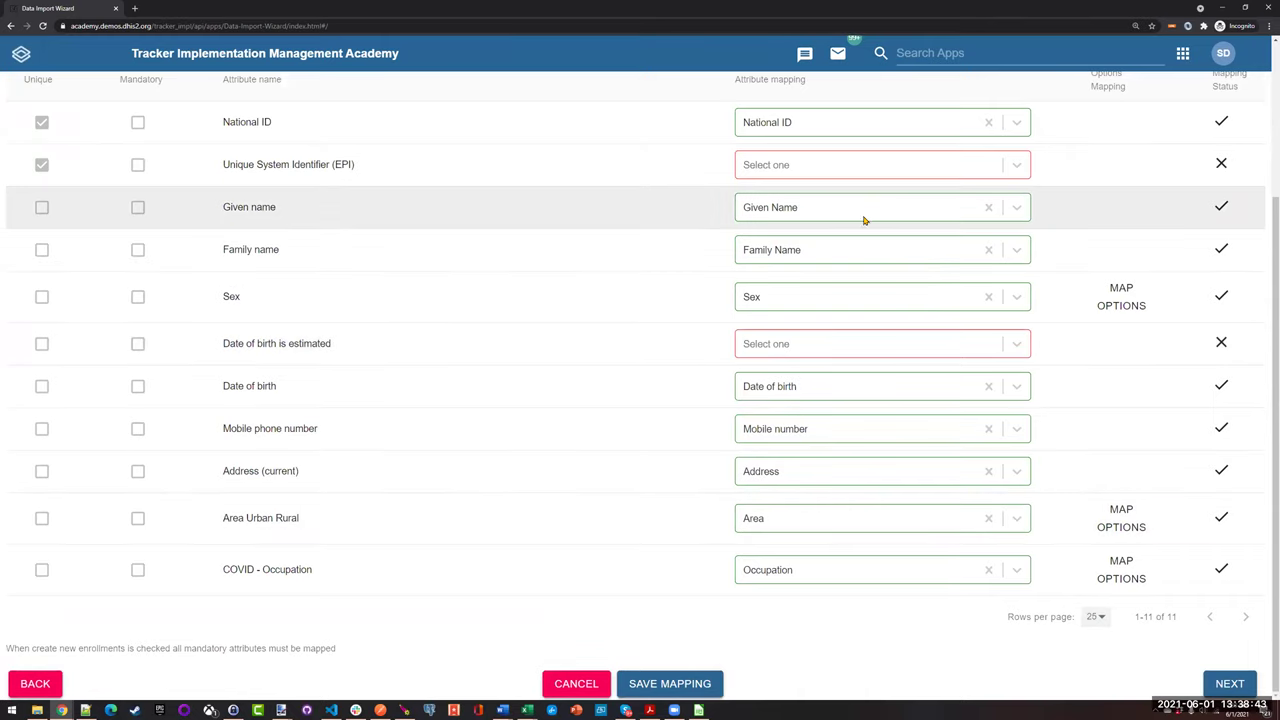
left_click_drag(314, 571, 221, 571)
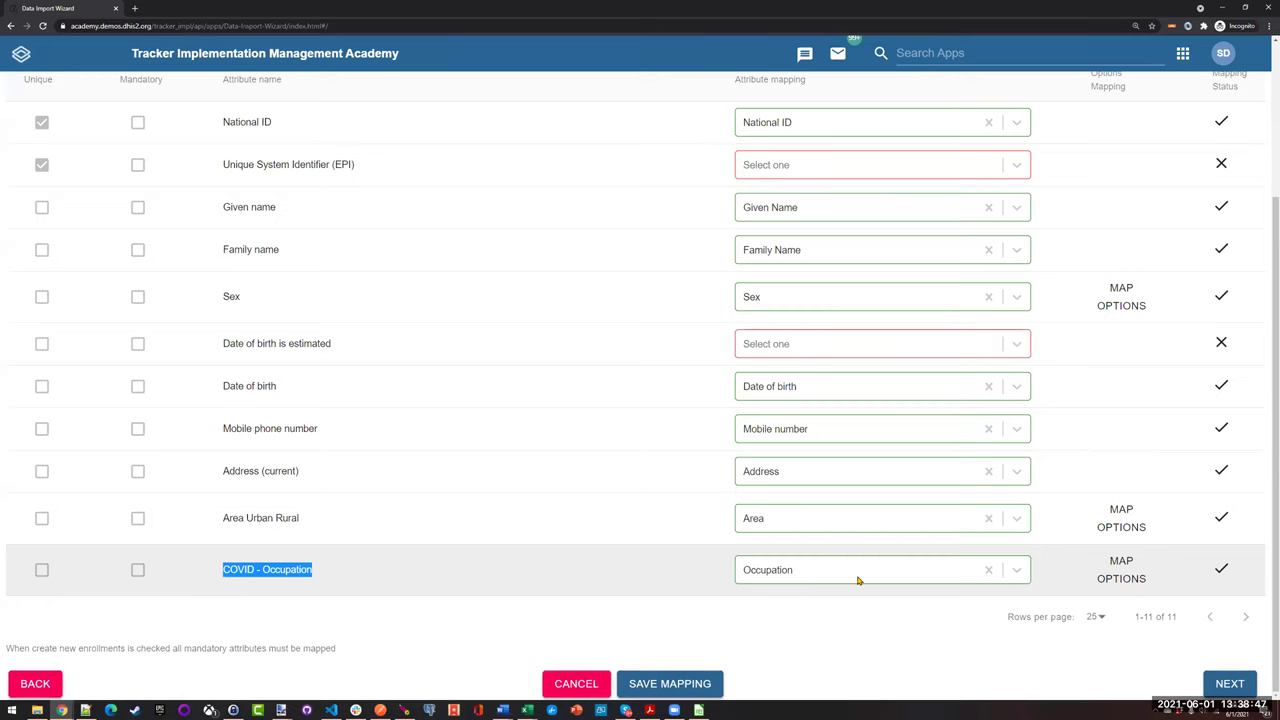
left_click(590, 582)
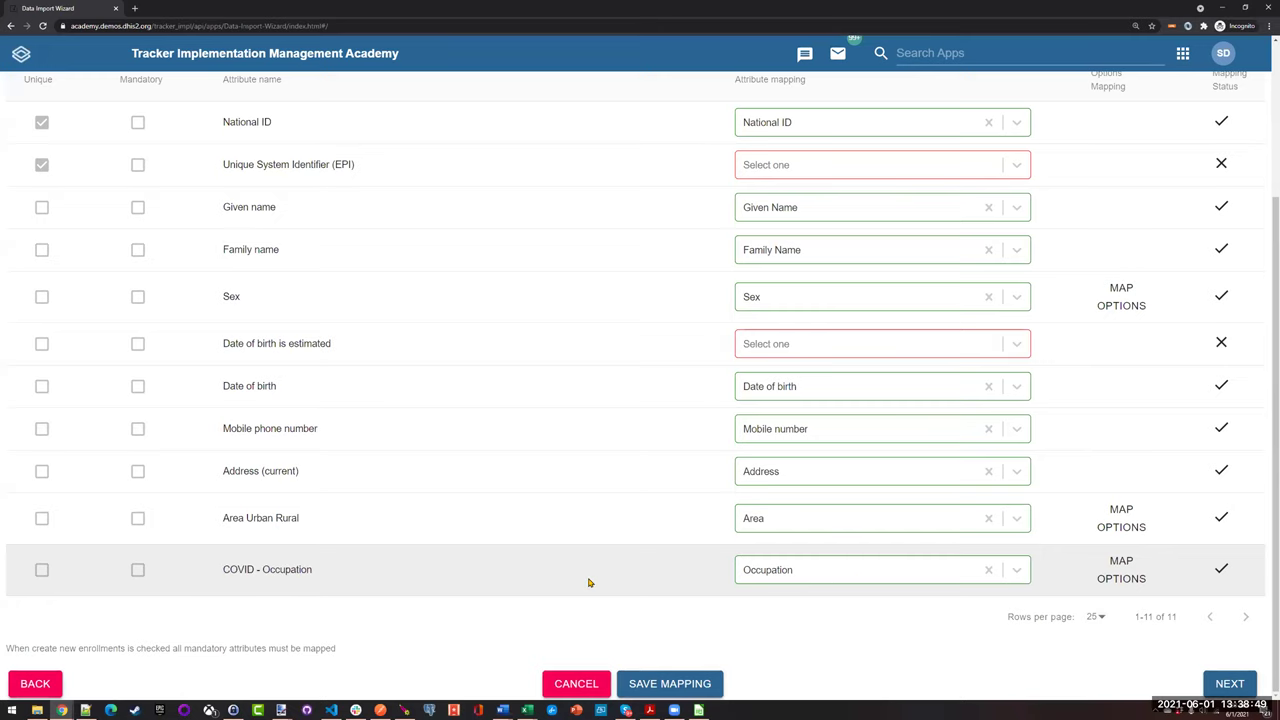
left_click(1230, 686)
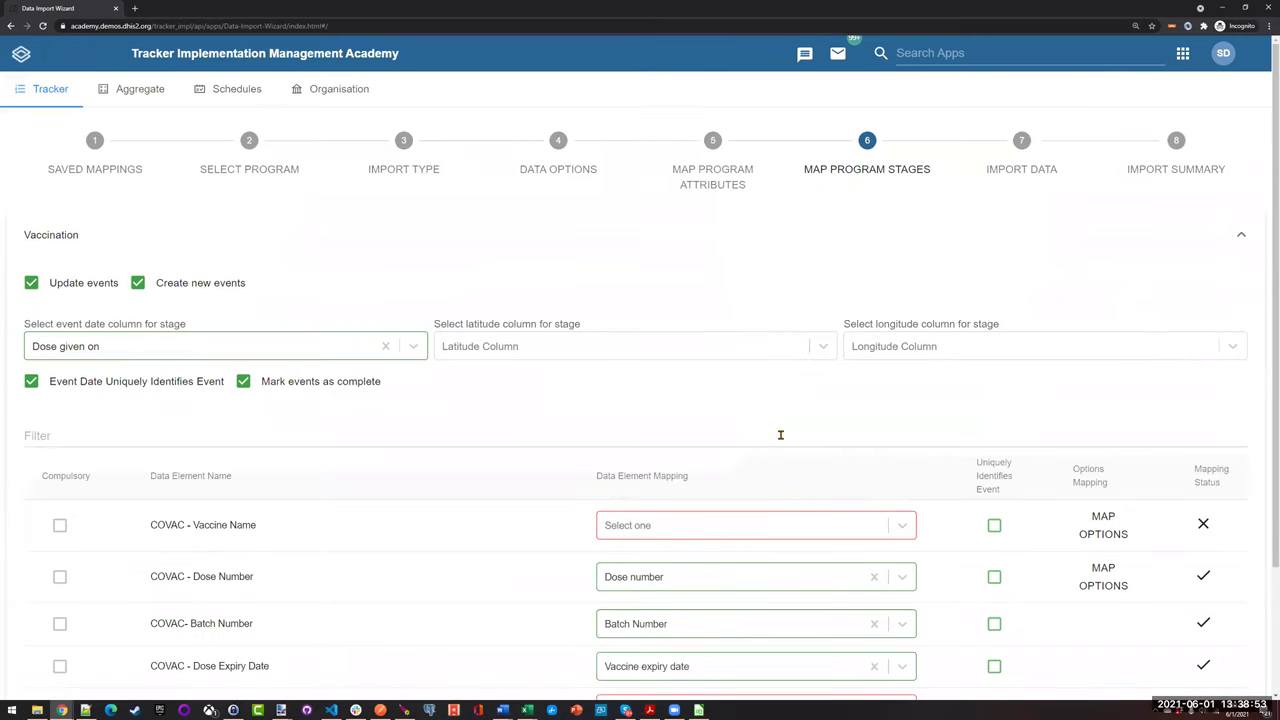
Show all 25 Vaccination stage data elements on one page, review their mappings, and generate the preview
scroll(1266, 200, "down", 3)
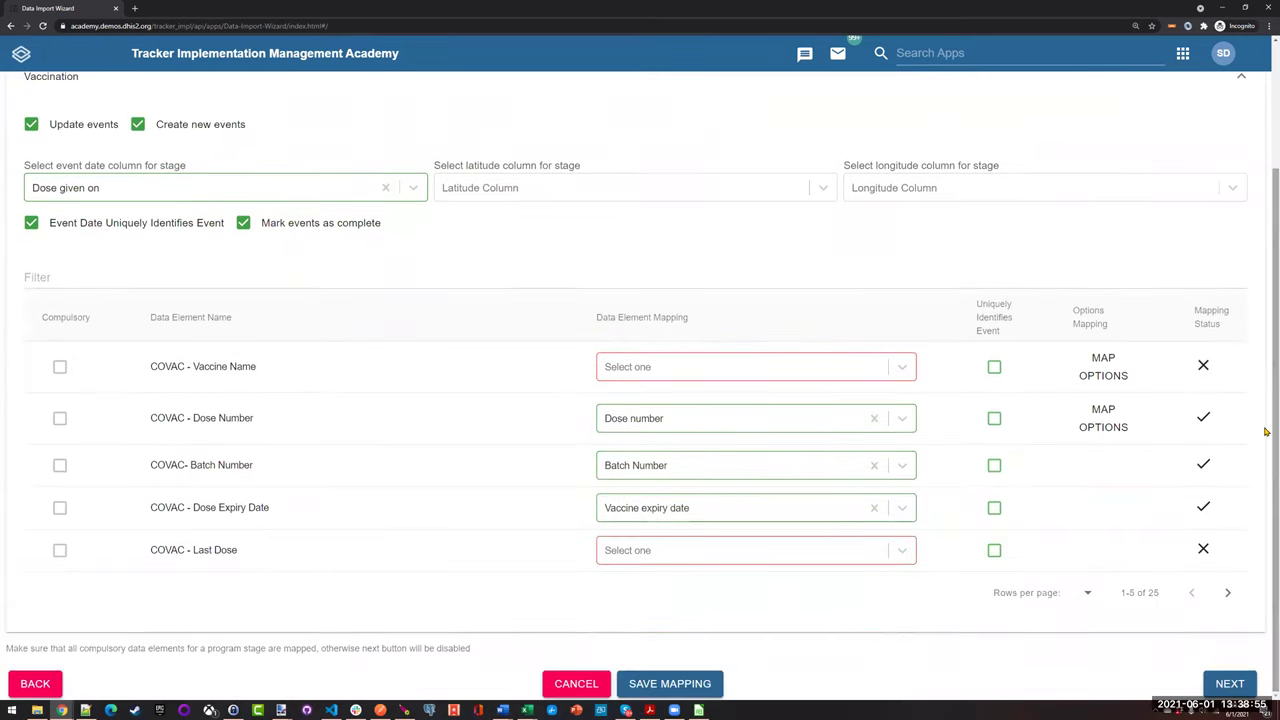
left_click(1083, 595)
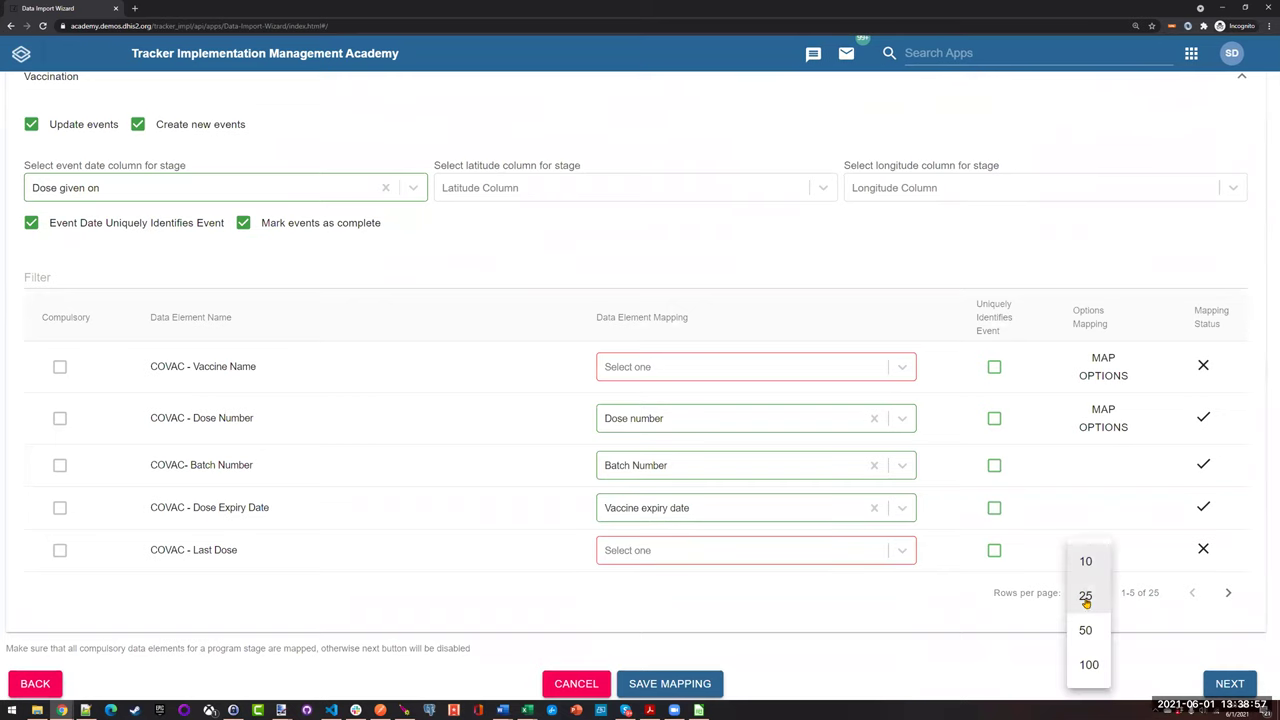
left_click(1085, 597)
left_click_drag(1268, 470, 1265, 177)
scroll(1265, 177, "up", 5)
scroll(1265, 226, "down", 2)
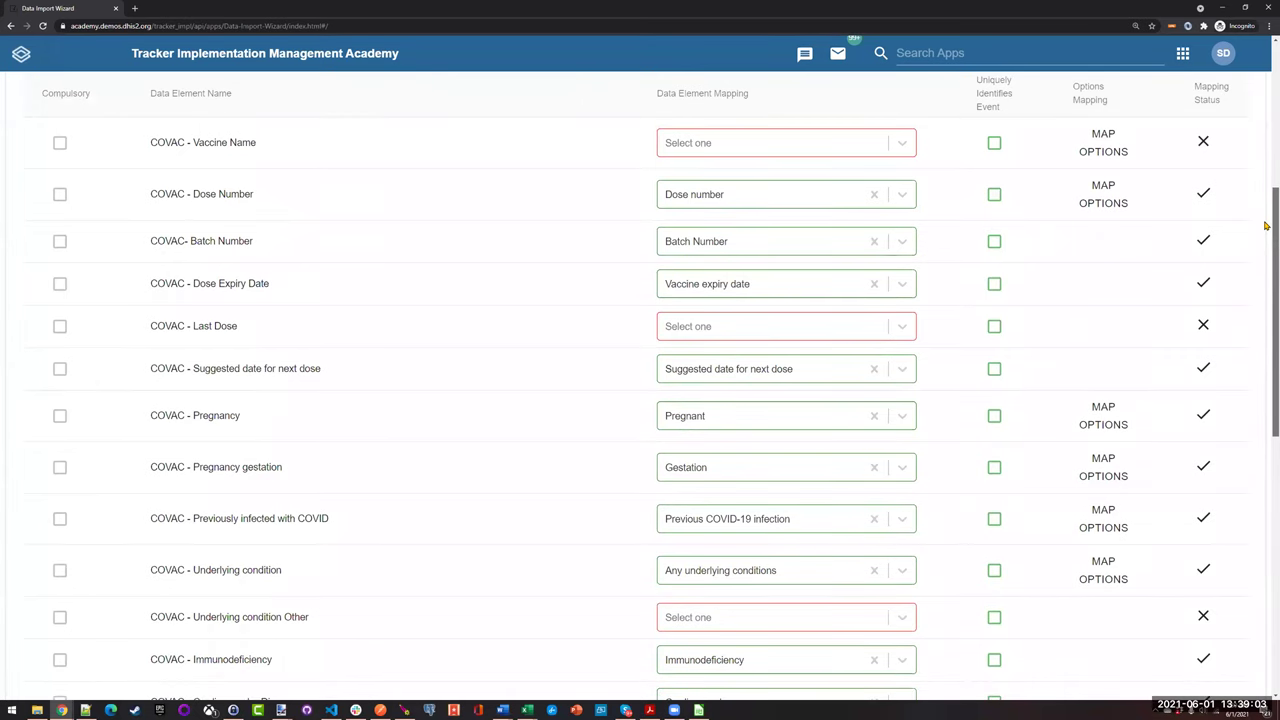
scroll(1266, 237, "down", 3)
scroll(1265, 340, "down", 2)
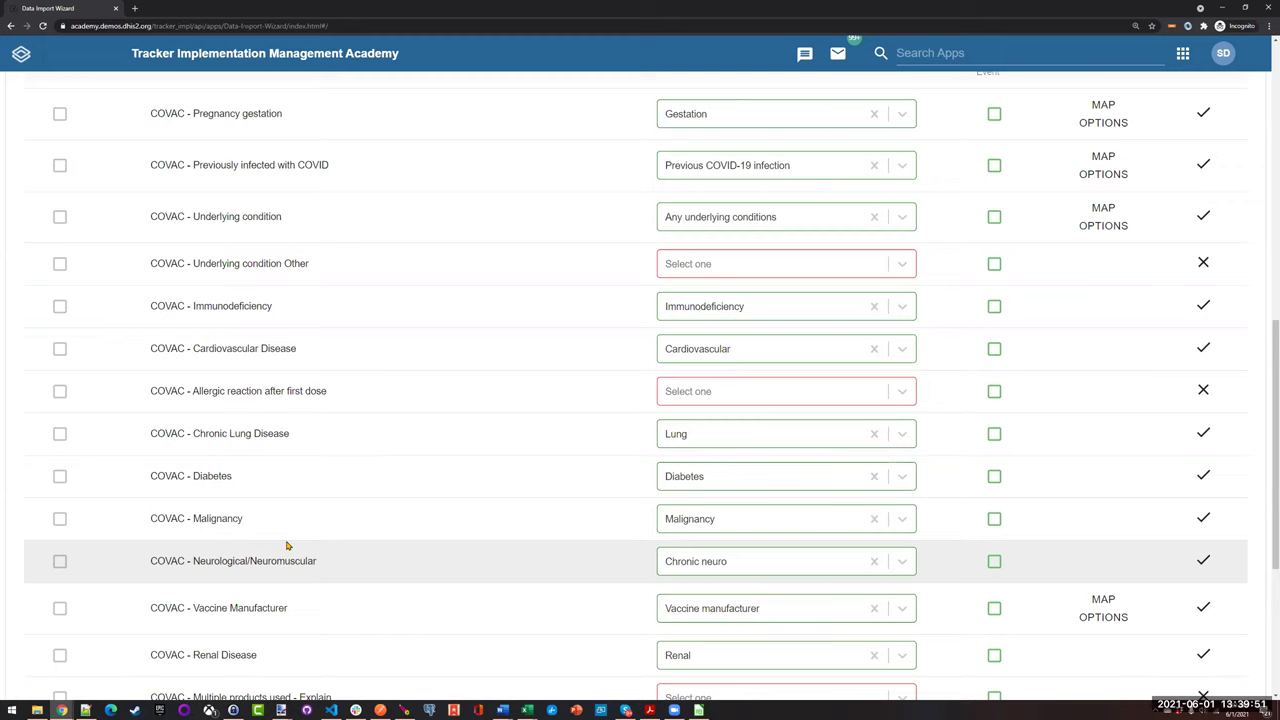
scroll(465, 509, "down", 3)
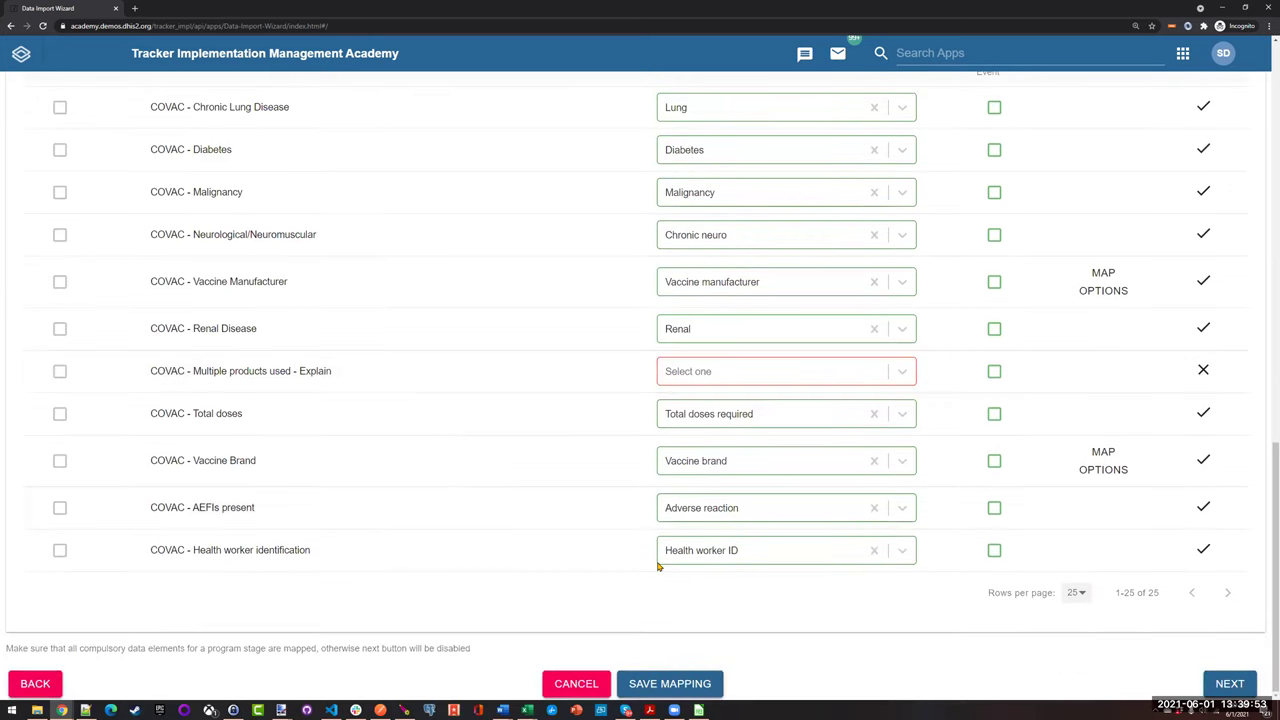
left_click(1232, 685)
Expand the first new entity's attribute values in the preview, then switch to the COVAC spreadsheet
scroll(463, 396, "up", 1)
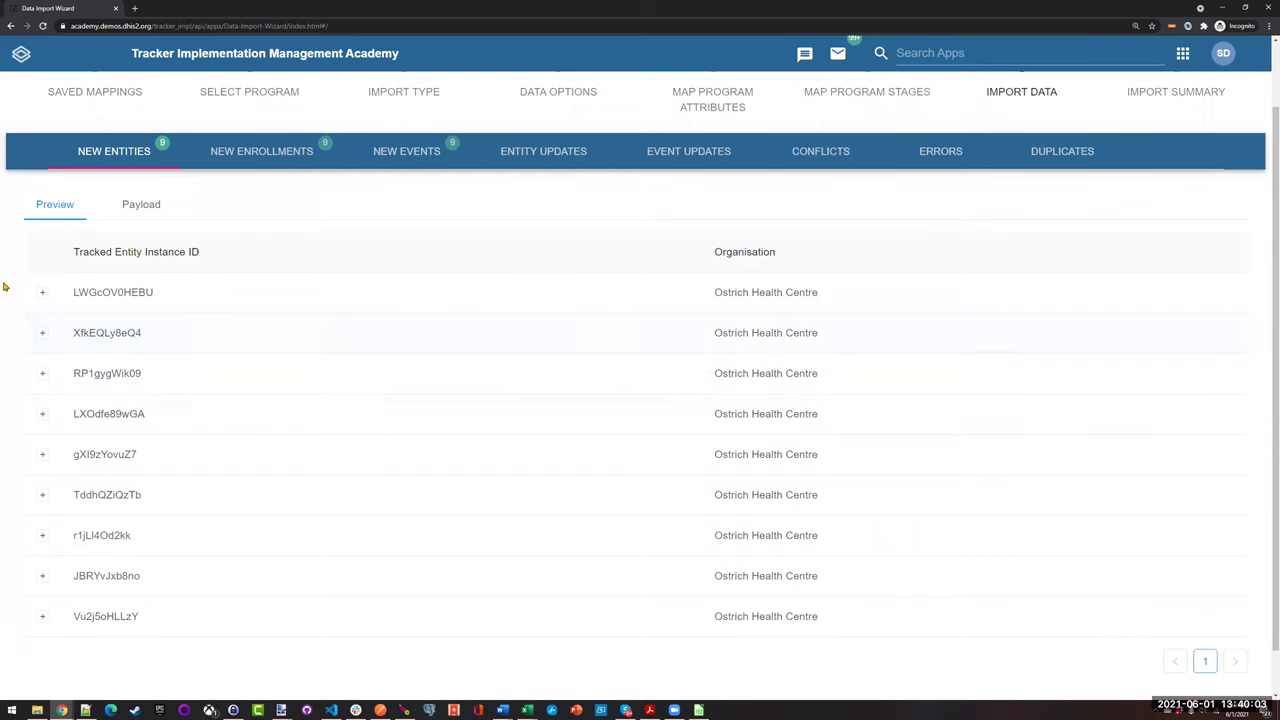
left_click(45, 295)
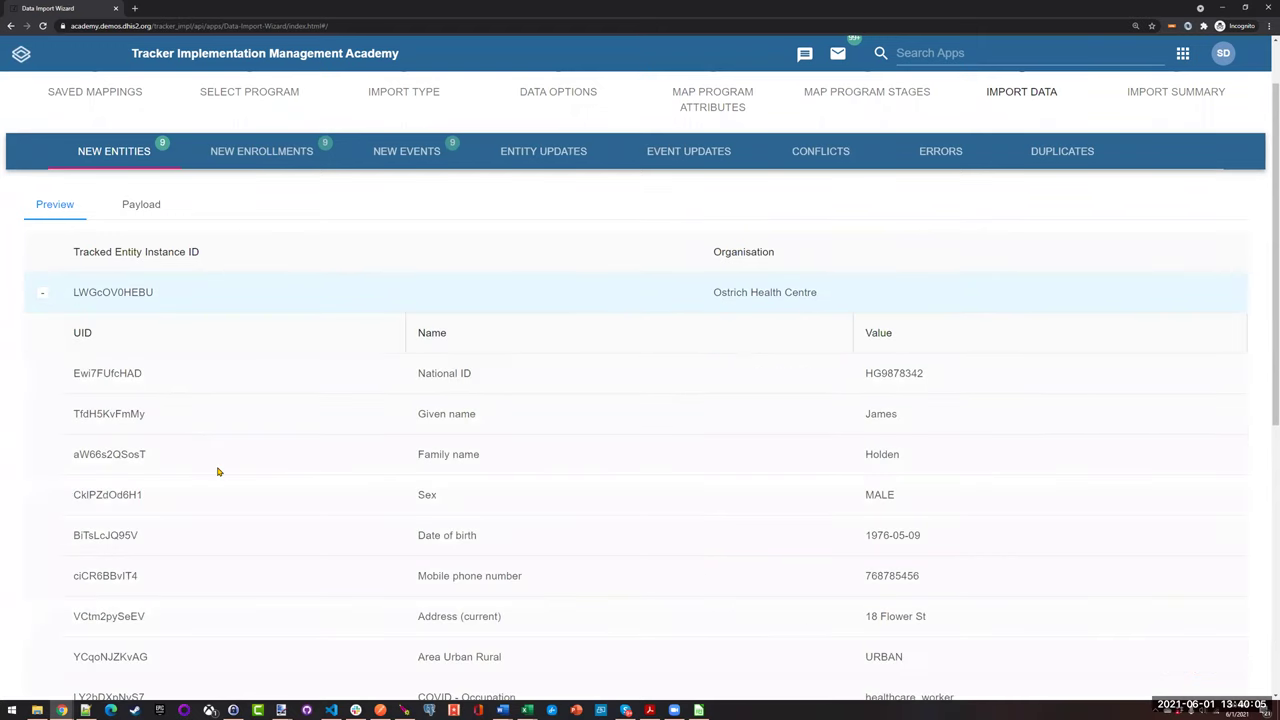
scroll(914, 317, "down", 1)
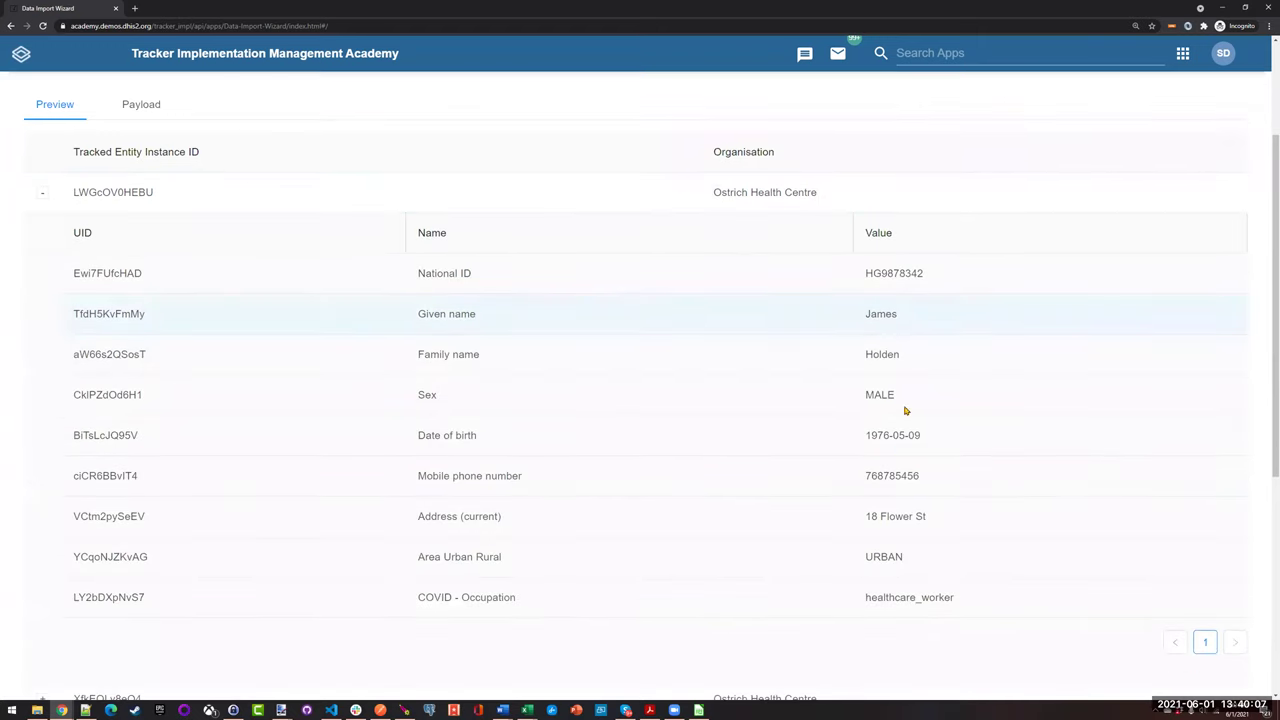
key("alt+Tab")
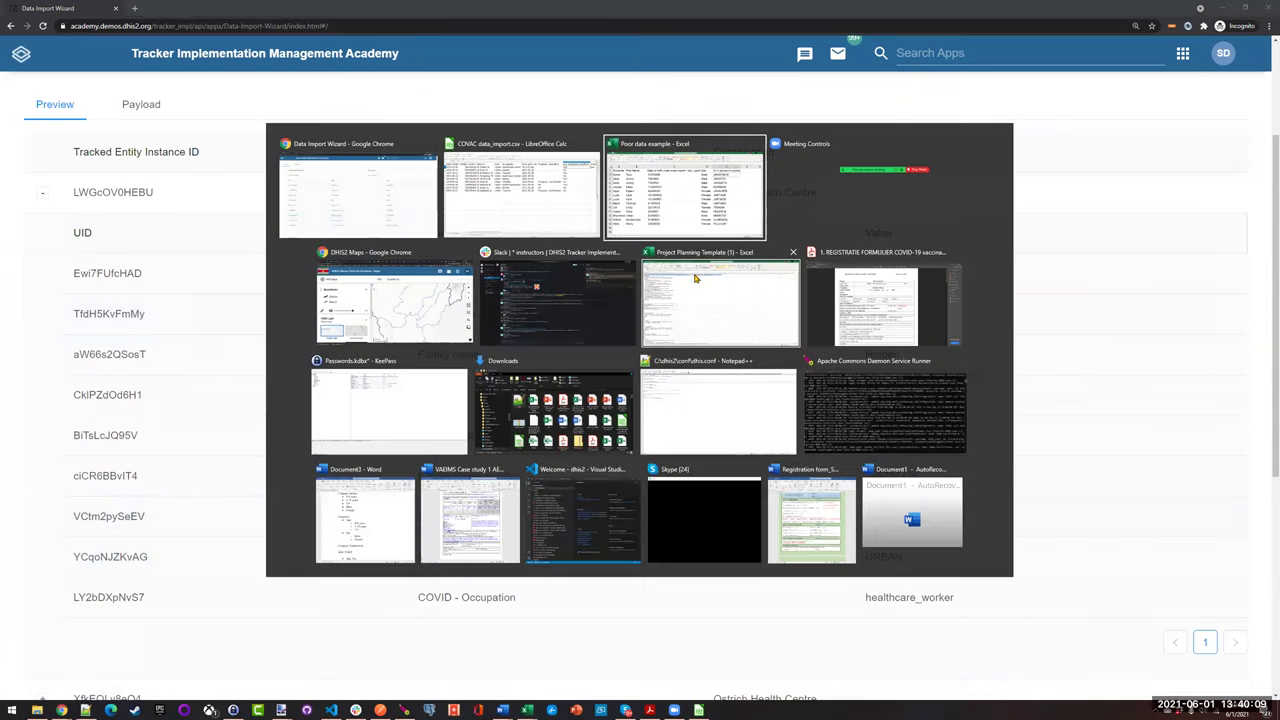
left_click(521, 185)
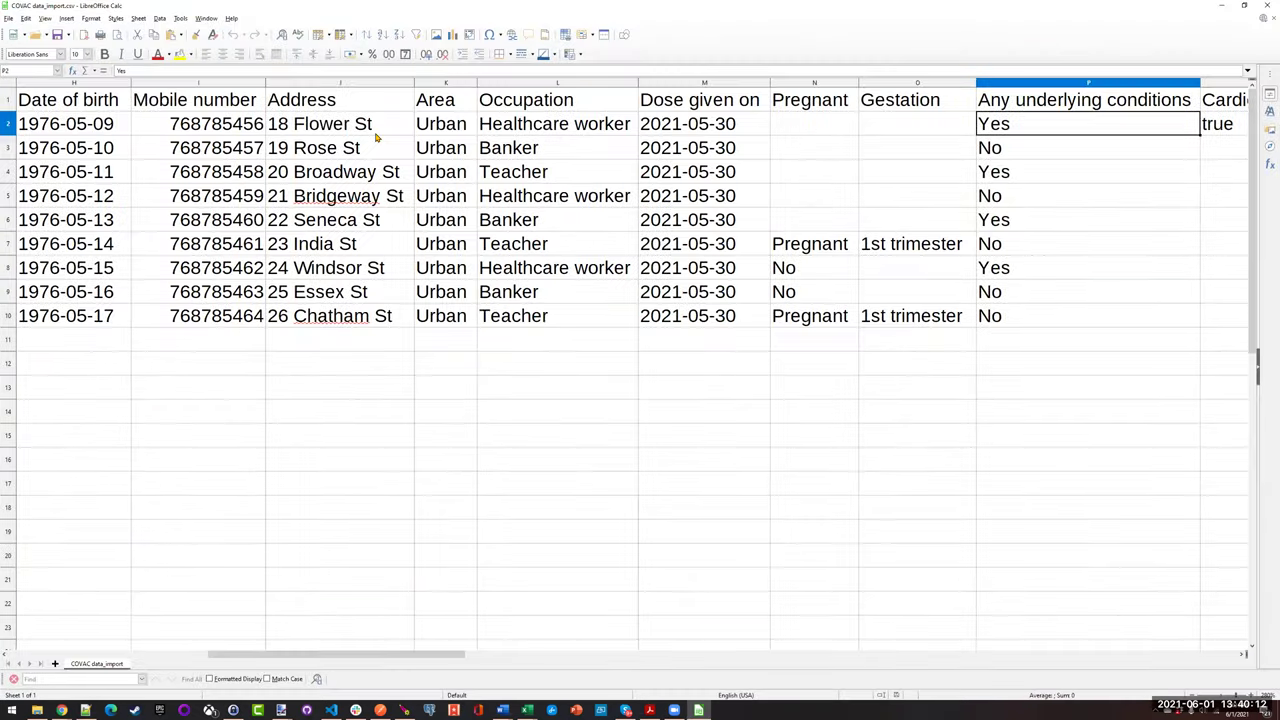
Compare row 2's values, including given and family names, with the preview, then minimize Calc
left_click(377, 136)
key("Left")
key("Left")
key("Left")
key("Left")
key("Left")
key("Left")
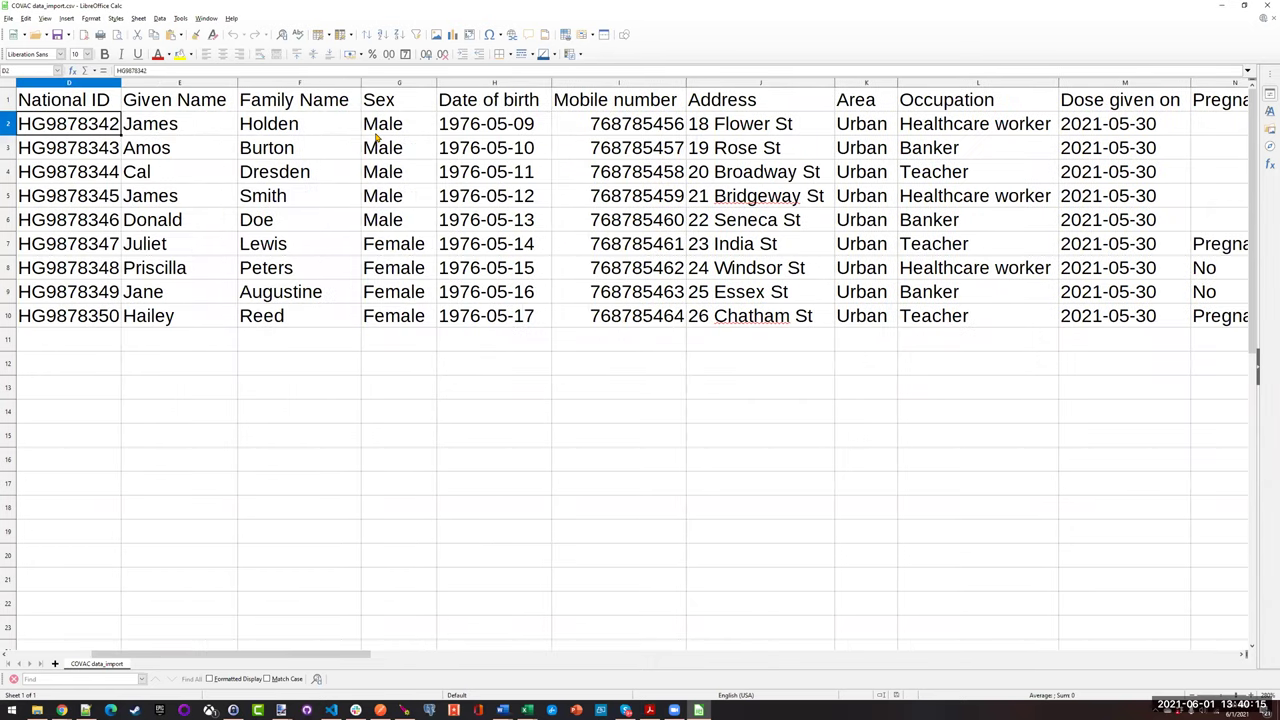
key("Left")
key("Left")
key("Left")
key("Right")
key("Right")
key("Right")
key("Right")
key("shift+Right")
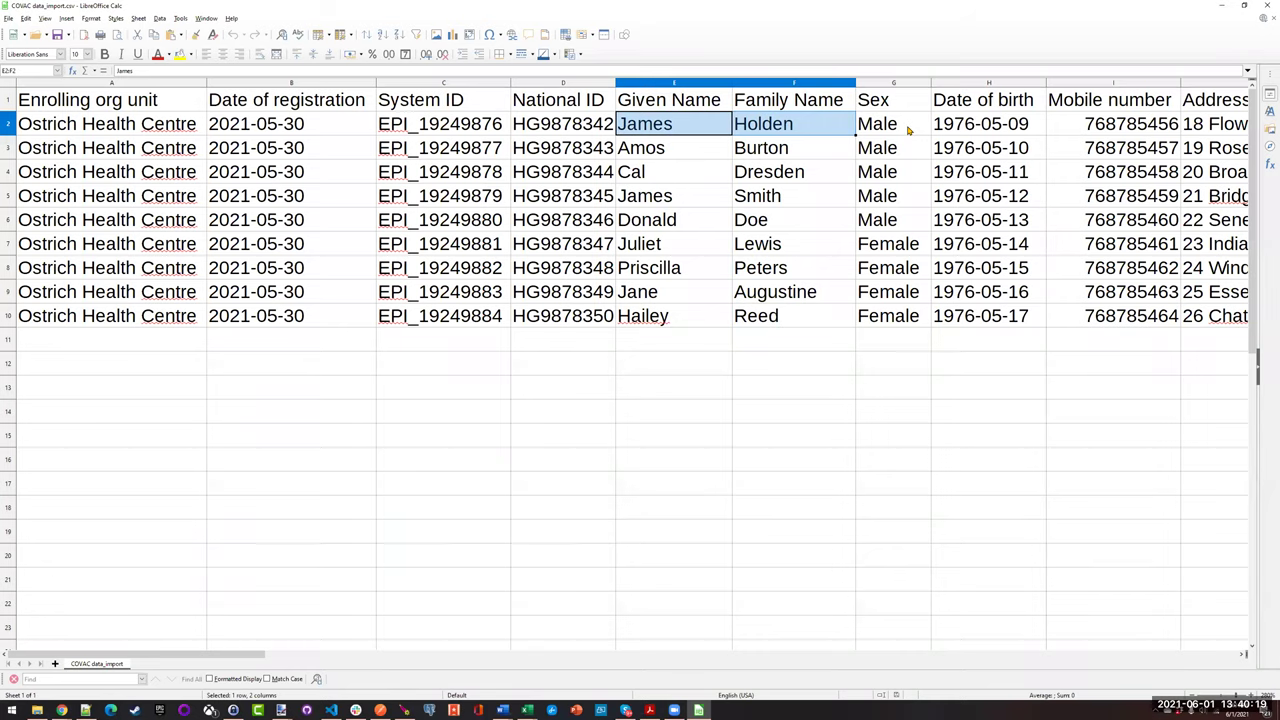
left_click(1217, 5)
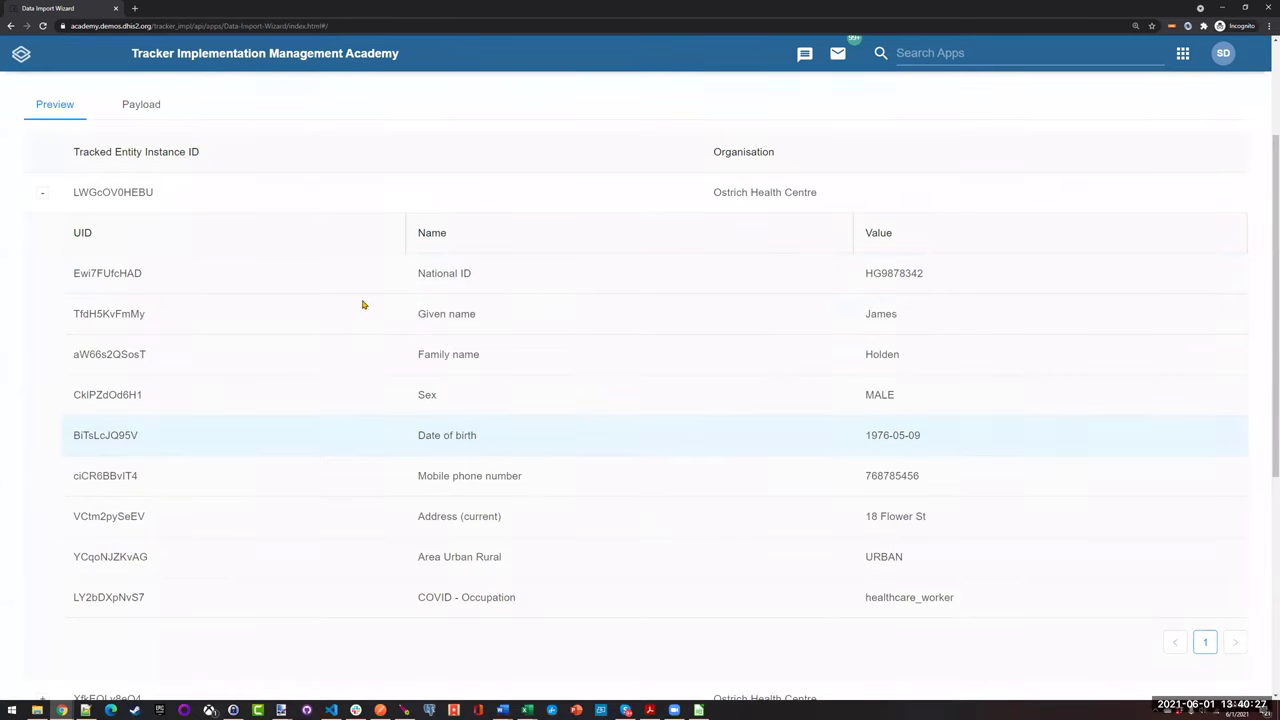
Review the first Vaccination event's data values under New Events, then go back to the nine new entities
left_click(44, 196)
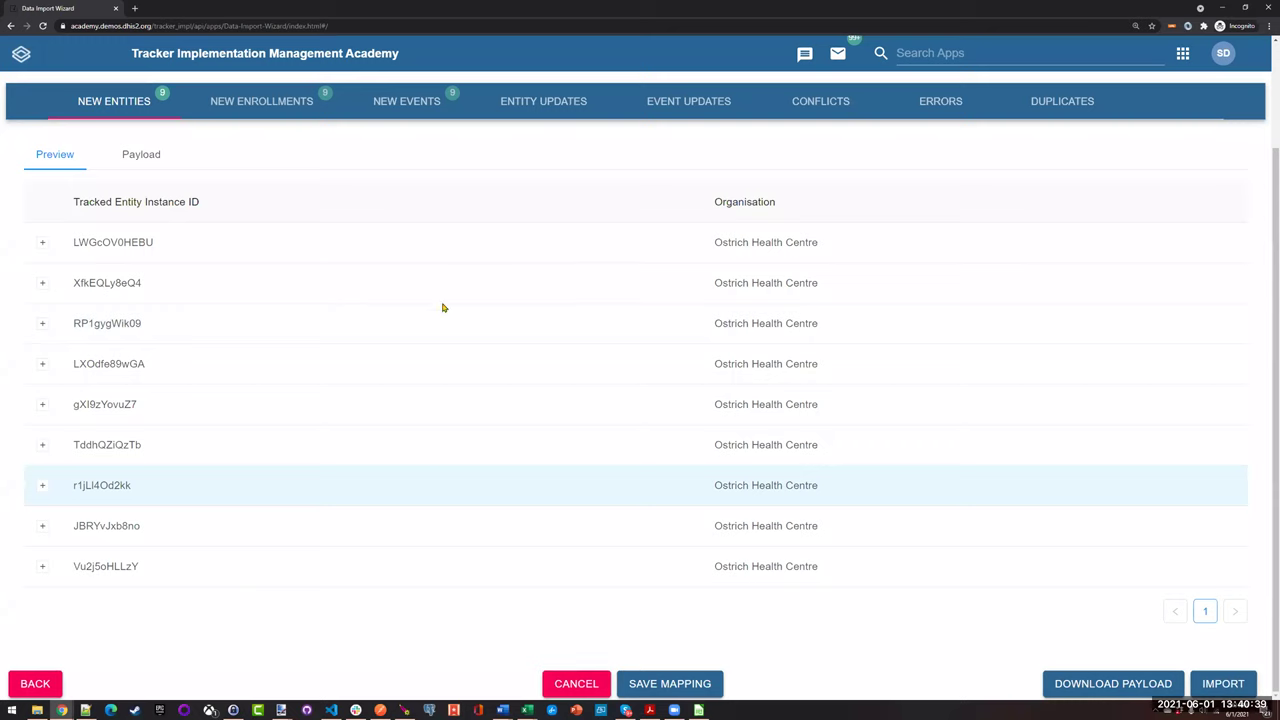
left_click(410, 104)
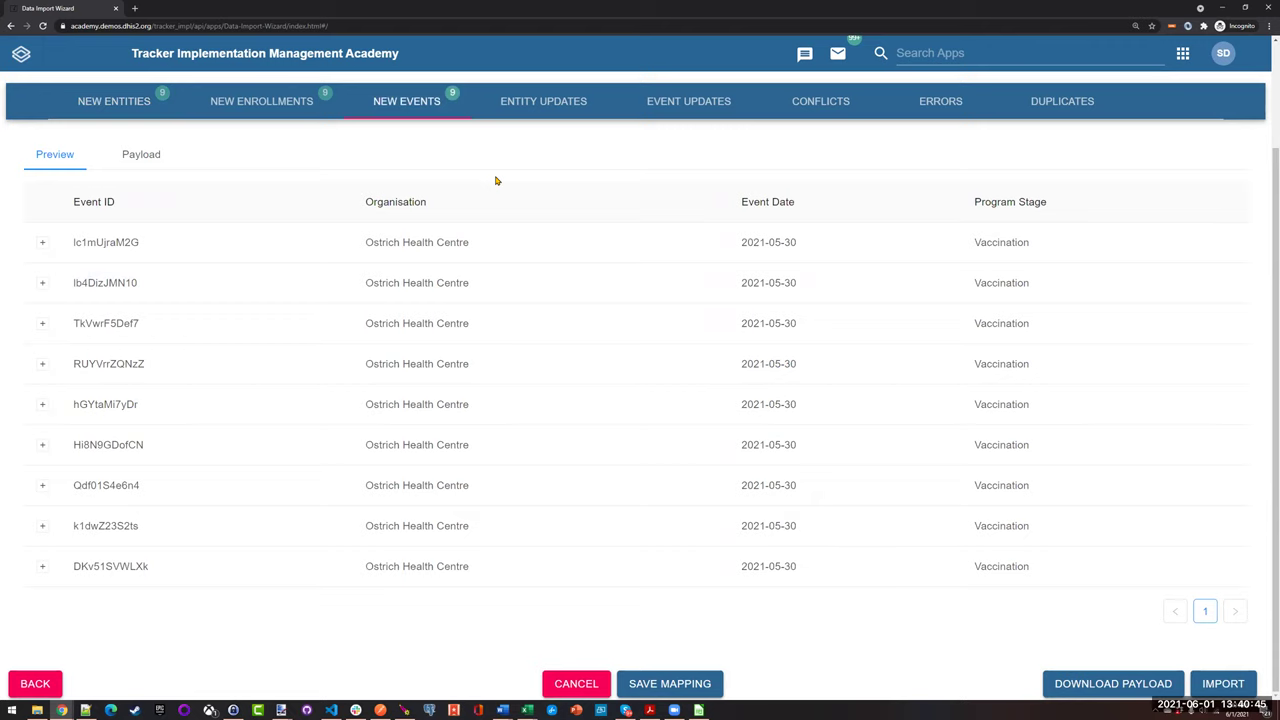
left_click(43, 245)
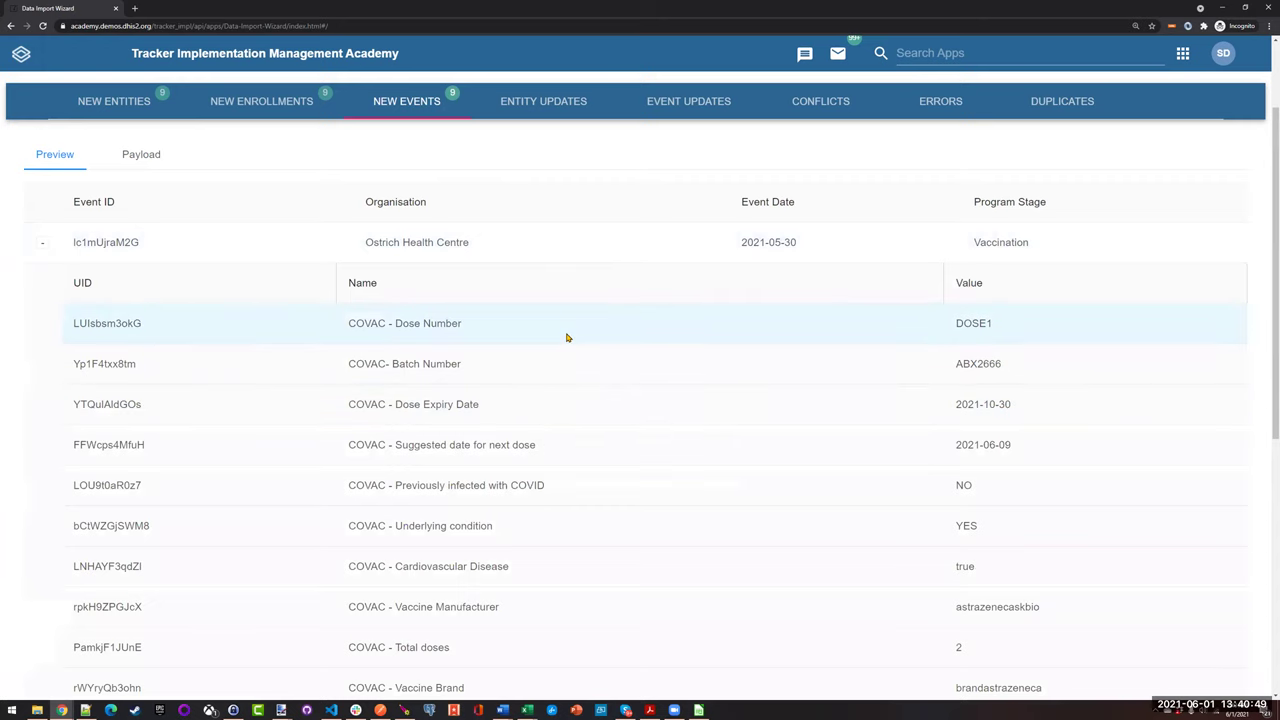
scroll(567, 337, "down", 3)
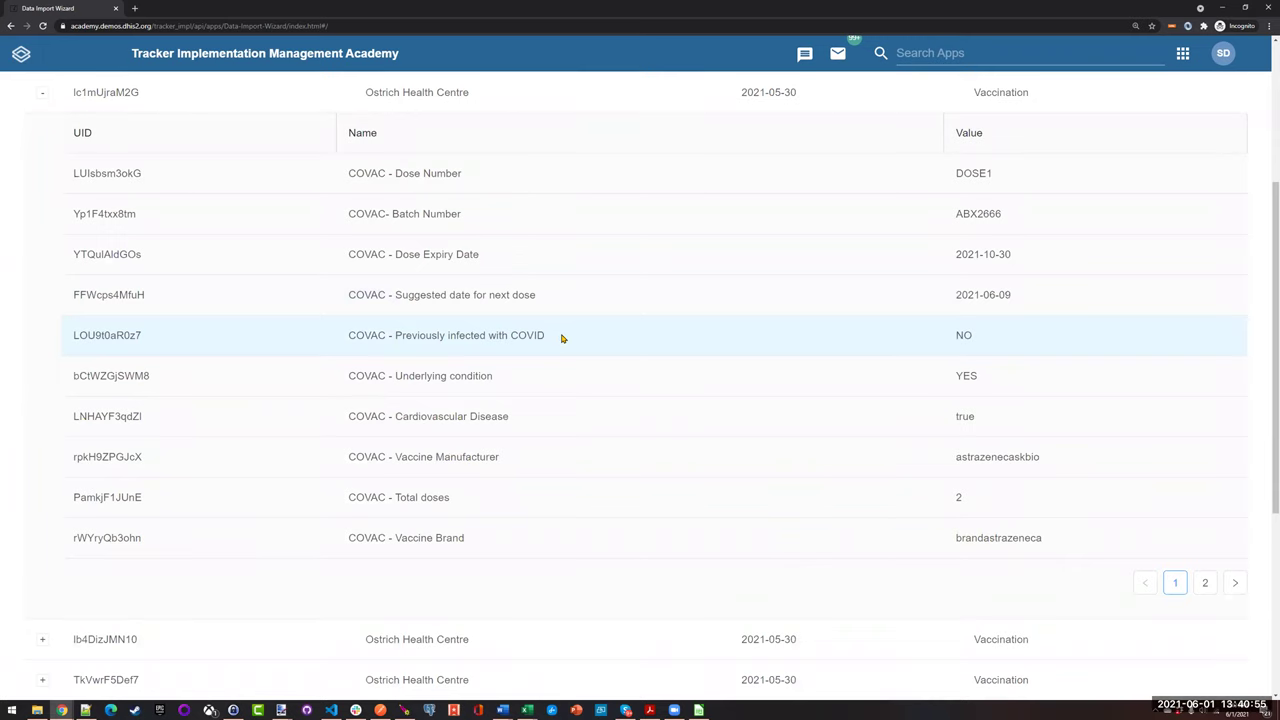
scroll(562, 338, "up", 4)
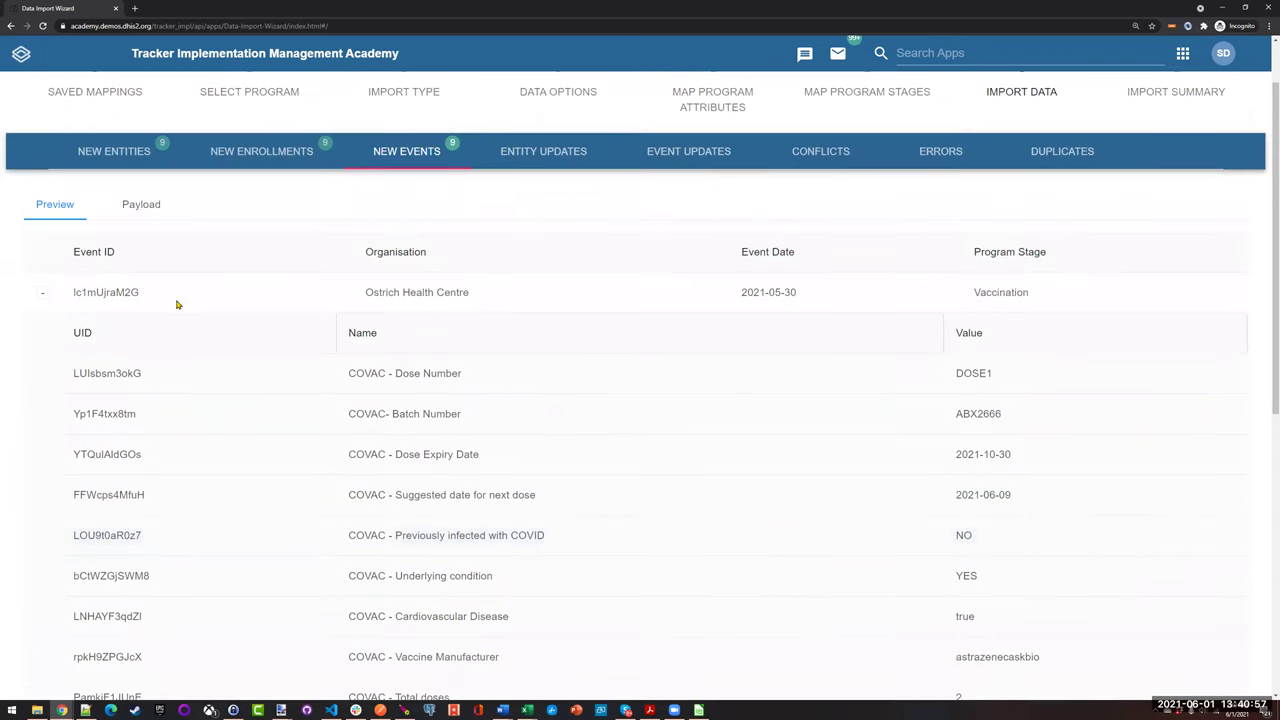
left_click(106, 153)
scroll(1040, 264, "down", 1)
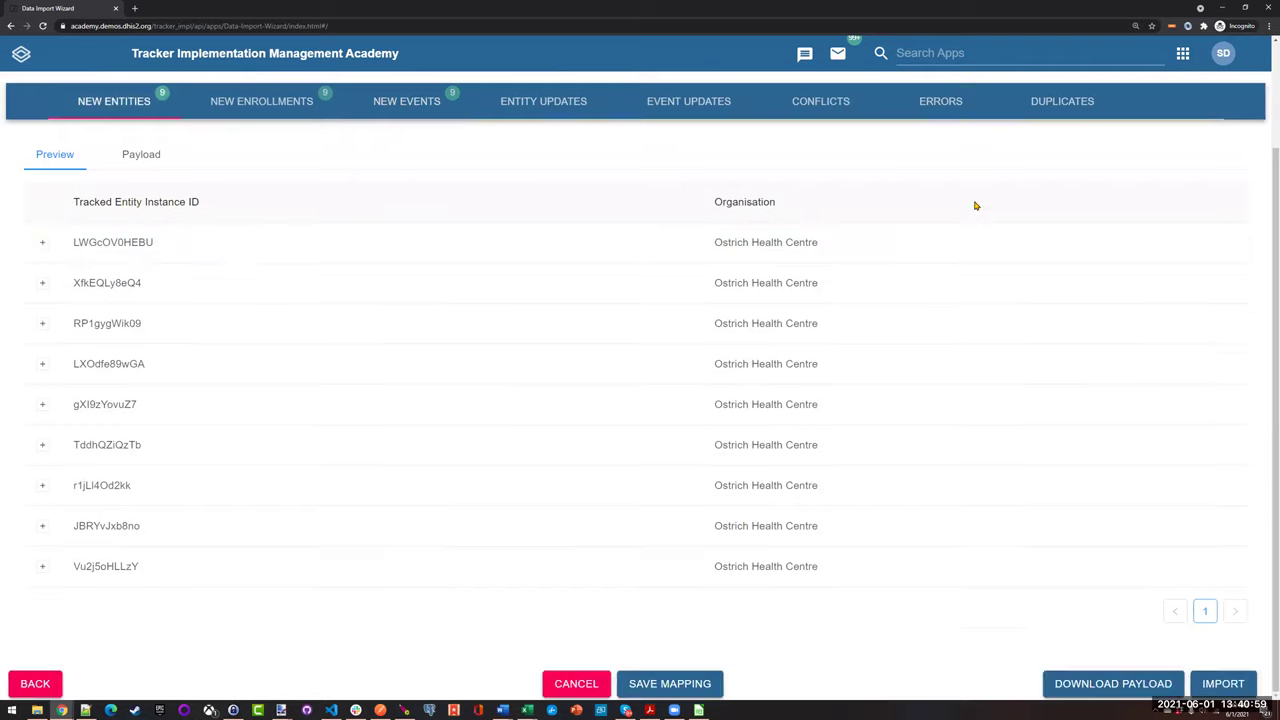
Run the import (27 successes) and launch Tracker Capture from the 'trac' apps search
left_click(1222, 686)
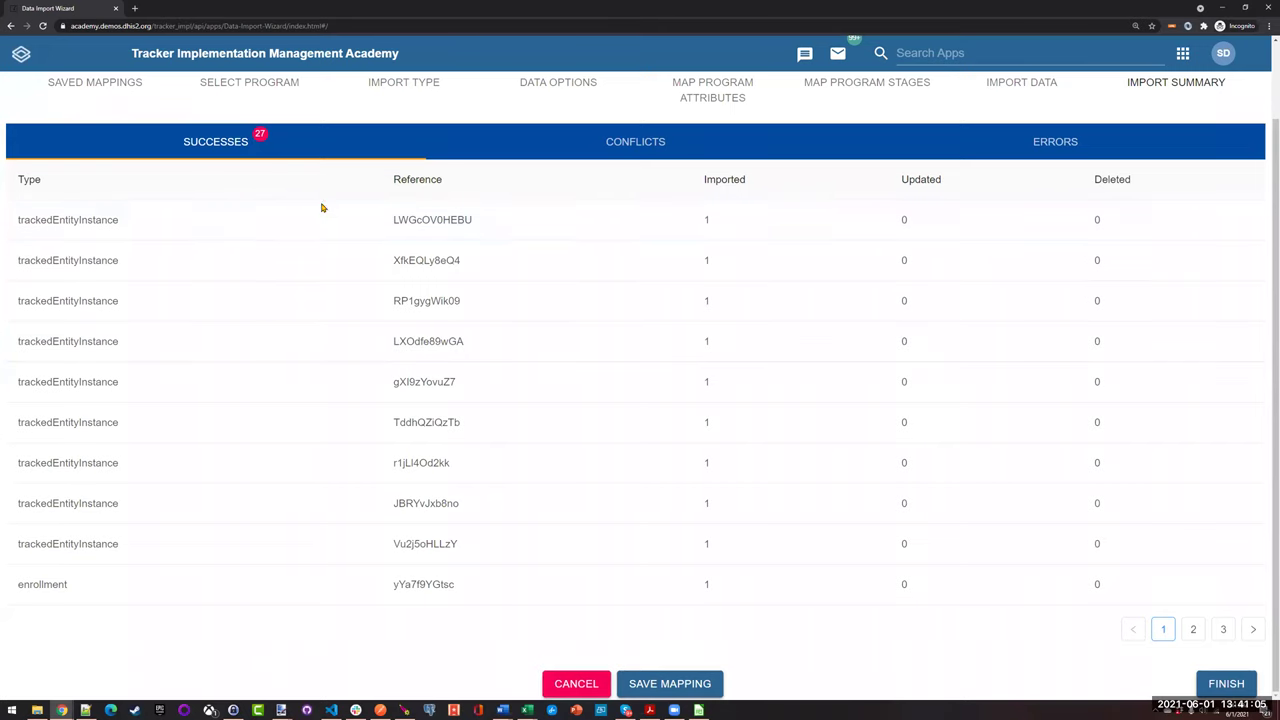
scroll(269, 183, "up", 2)
left_click(966, 55)
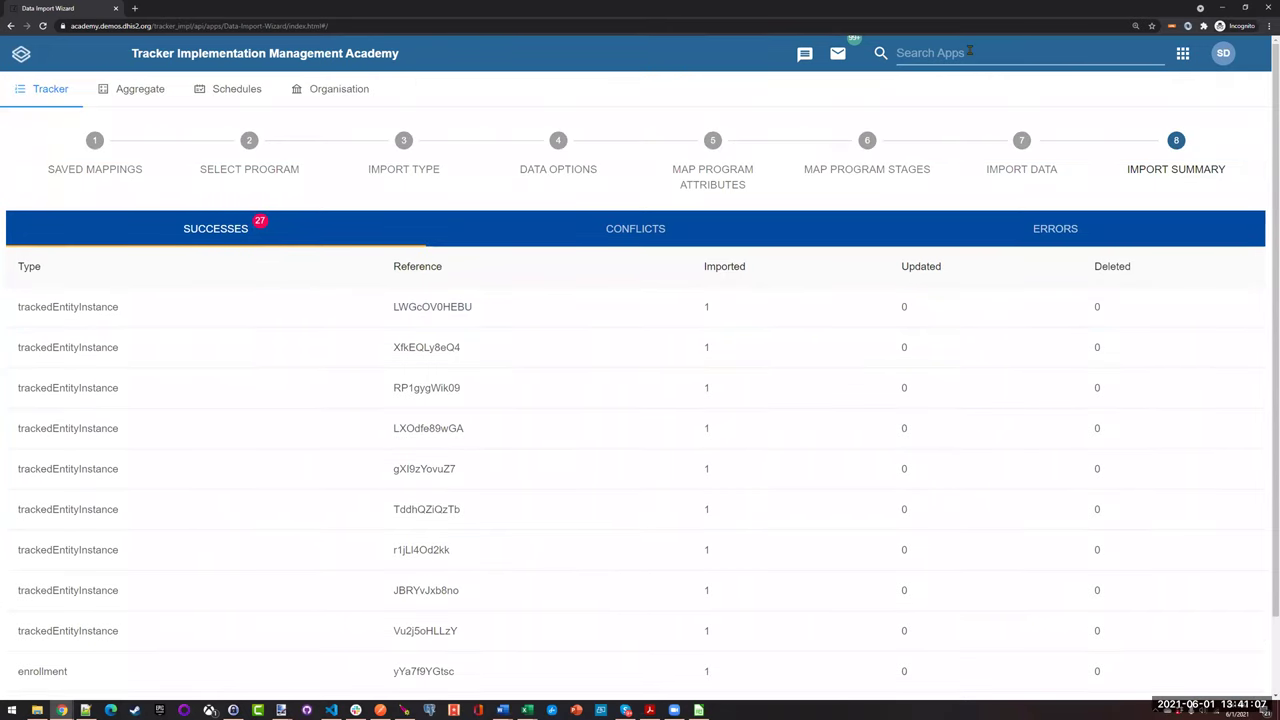
type("trac")
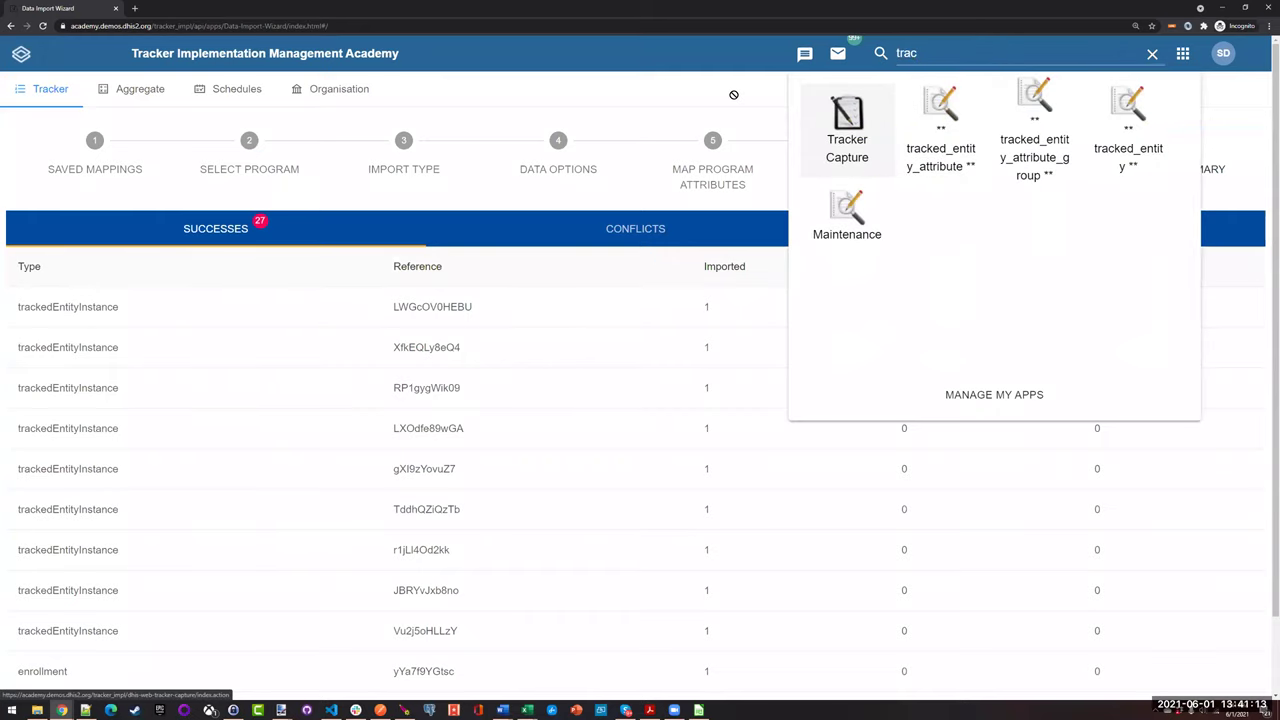
key("Return")
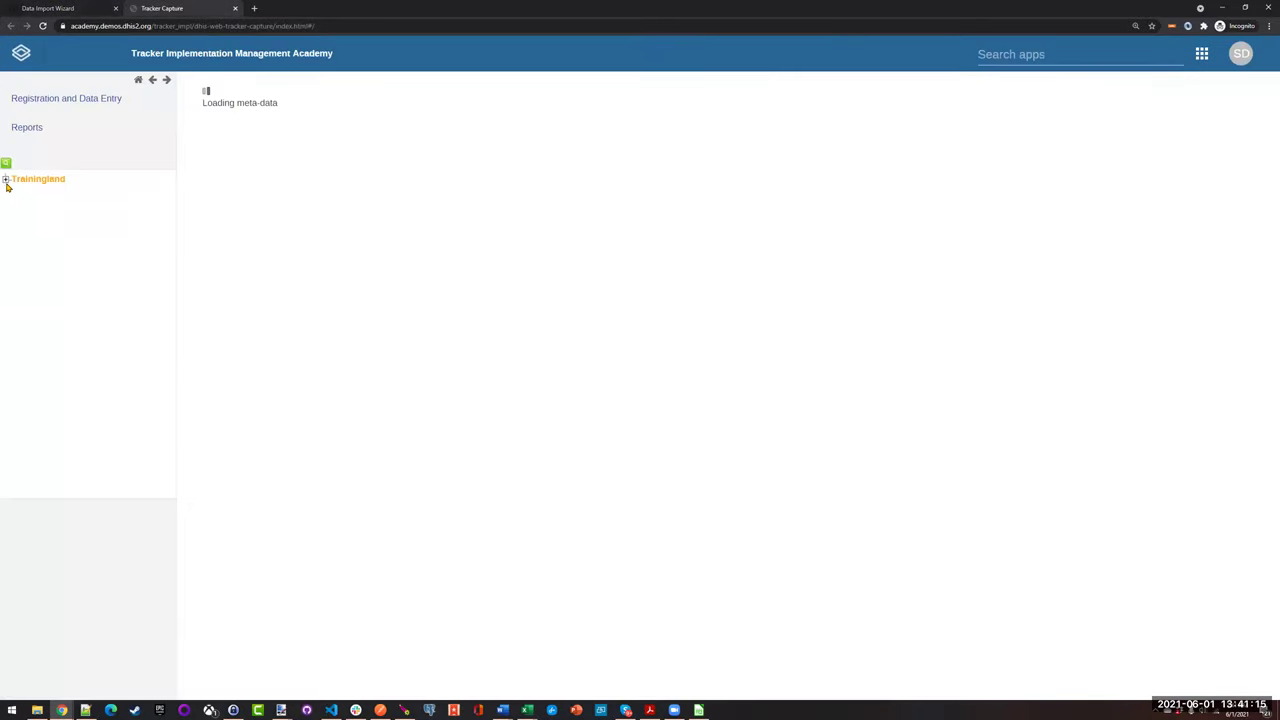
Select Ostrich Health Centre as the organisation unit by searching the tree for 'ostrich'
left_click(5, 180)
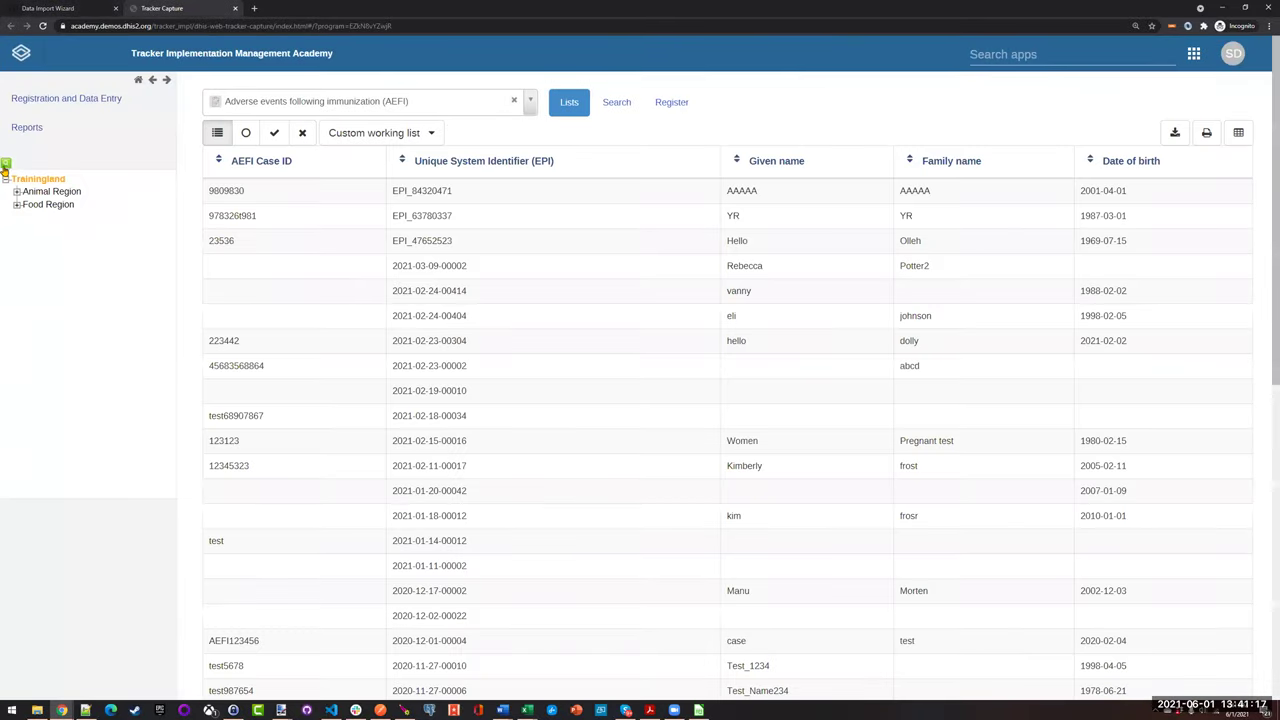
left_click(6, 163)
type("ostrich")
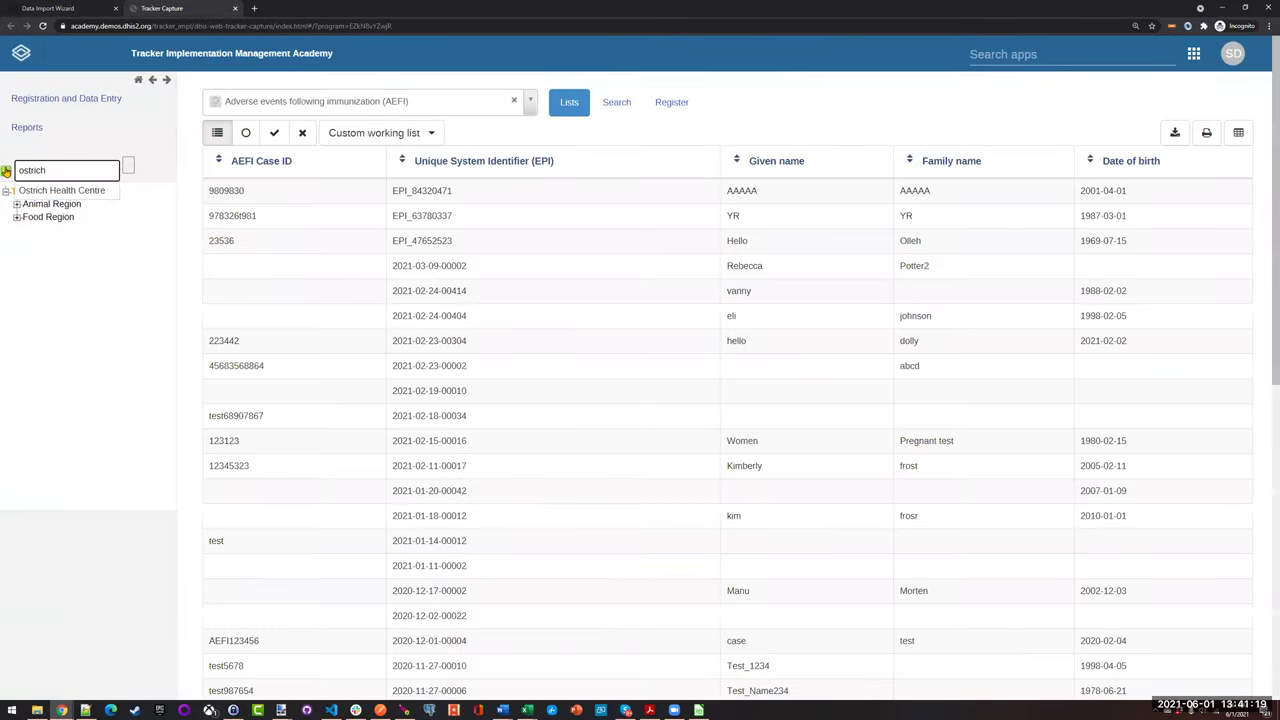
left_click(45, 188)
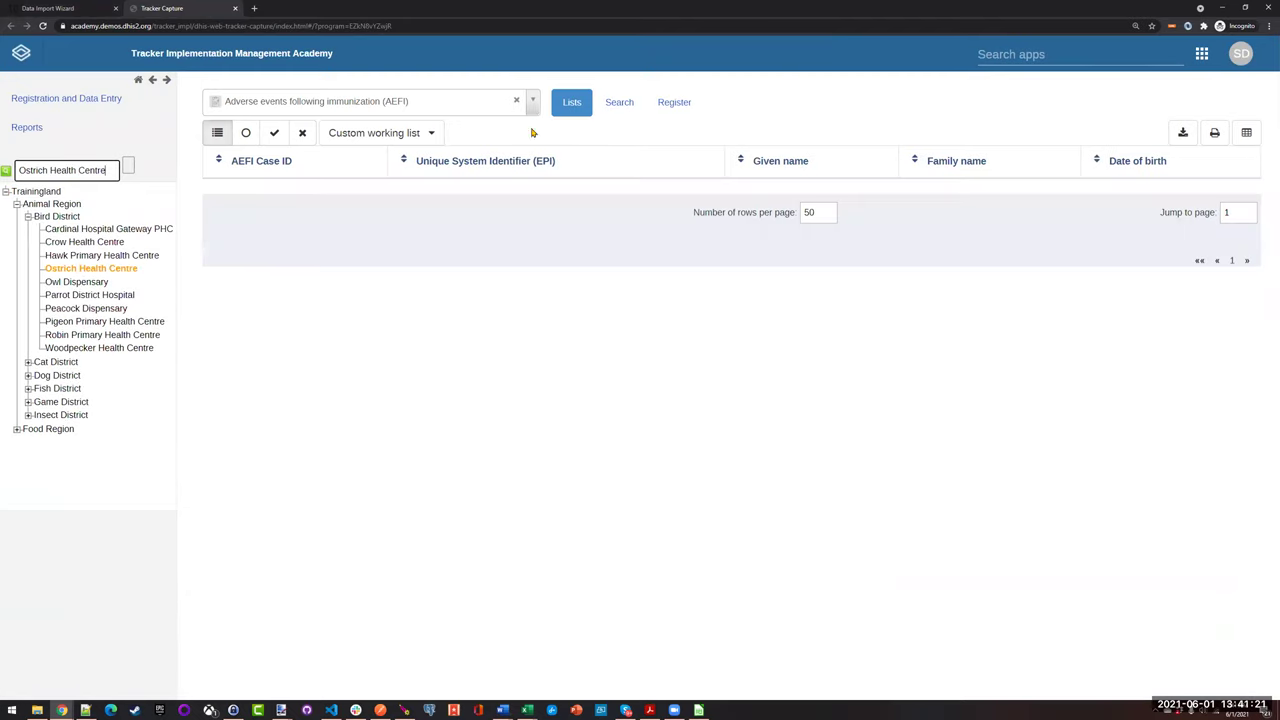
Switch to the COVAC - COVID-19 Vaccination Registry program, list all clients, and open one client's dashboard
left_click(350, 101)
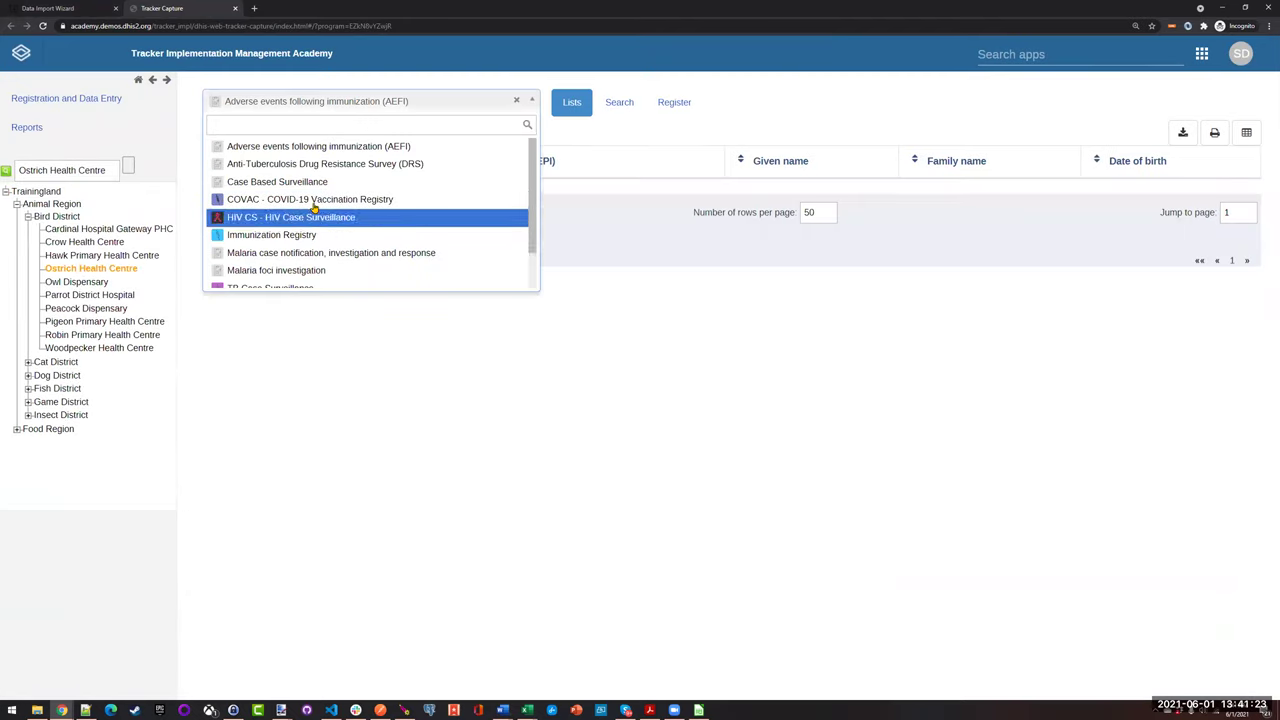
left_click(305, 199)
left_click(698, 134)
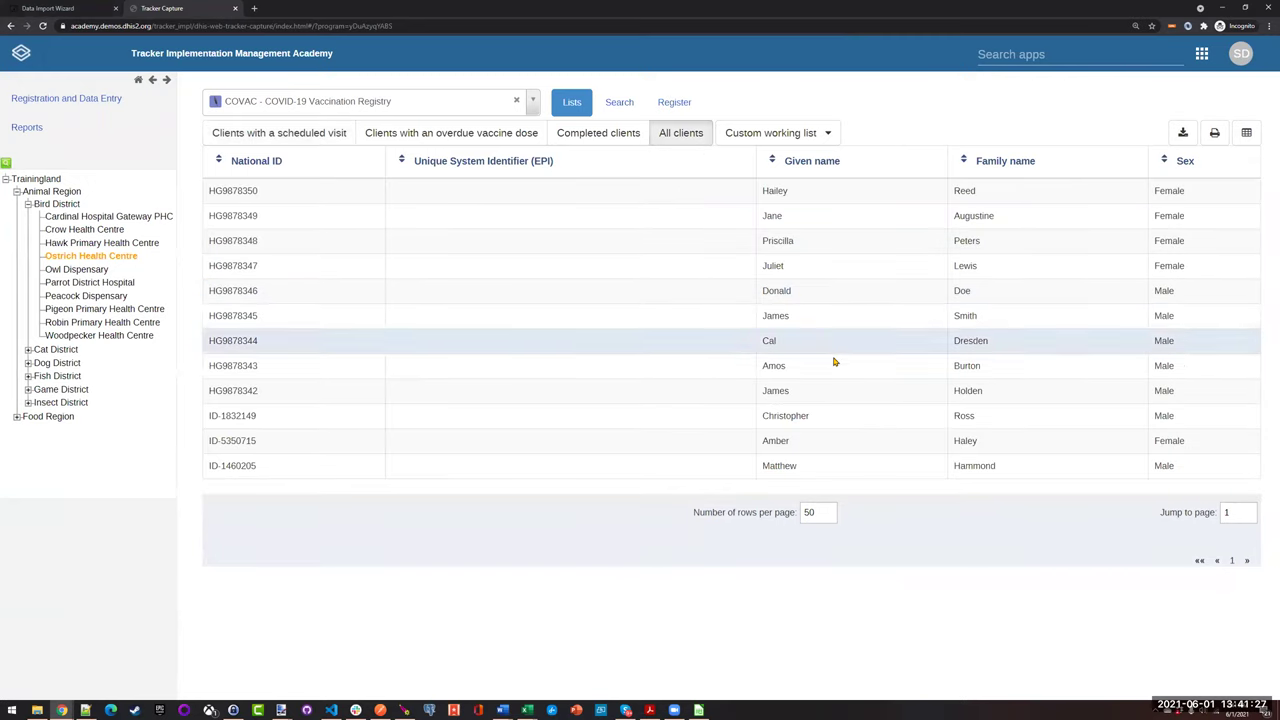
key("ctrl+plus")
key("ctrl+plus")
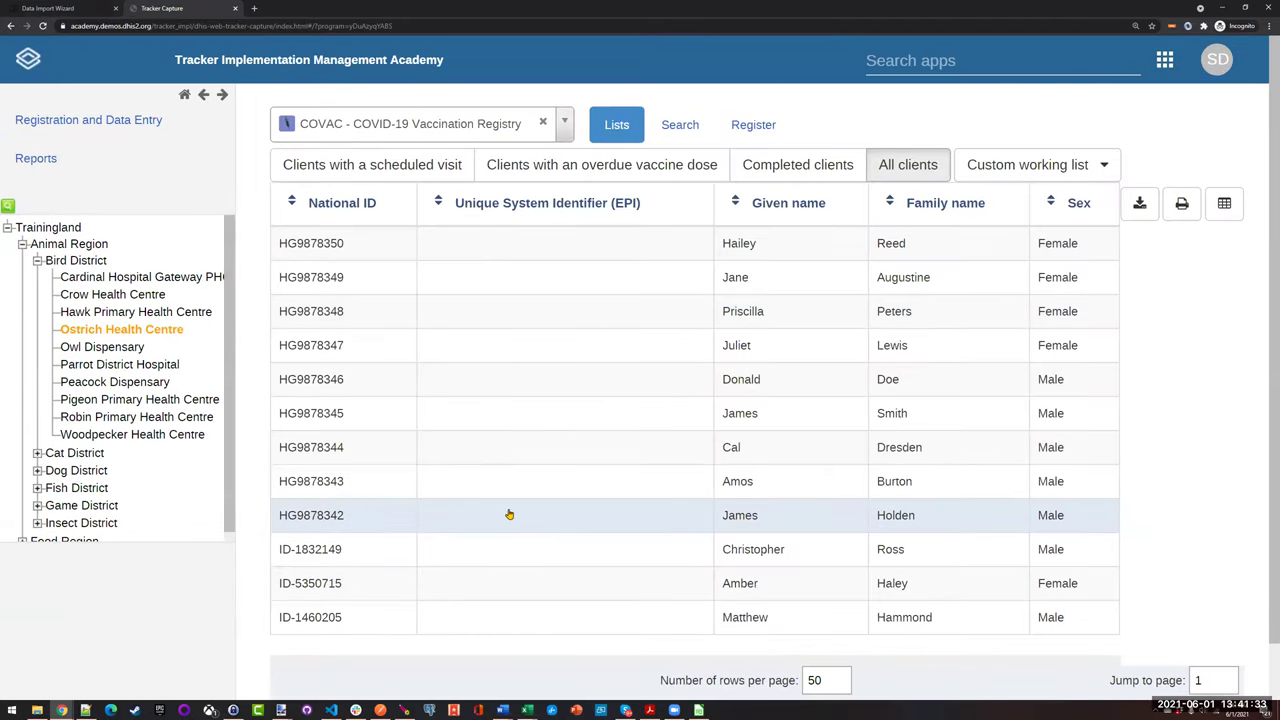
left_click(917, 525)
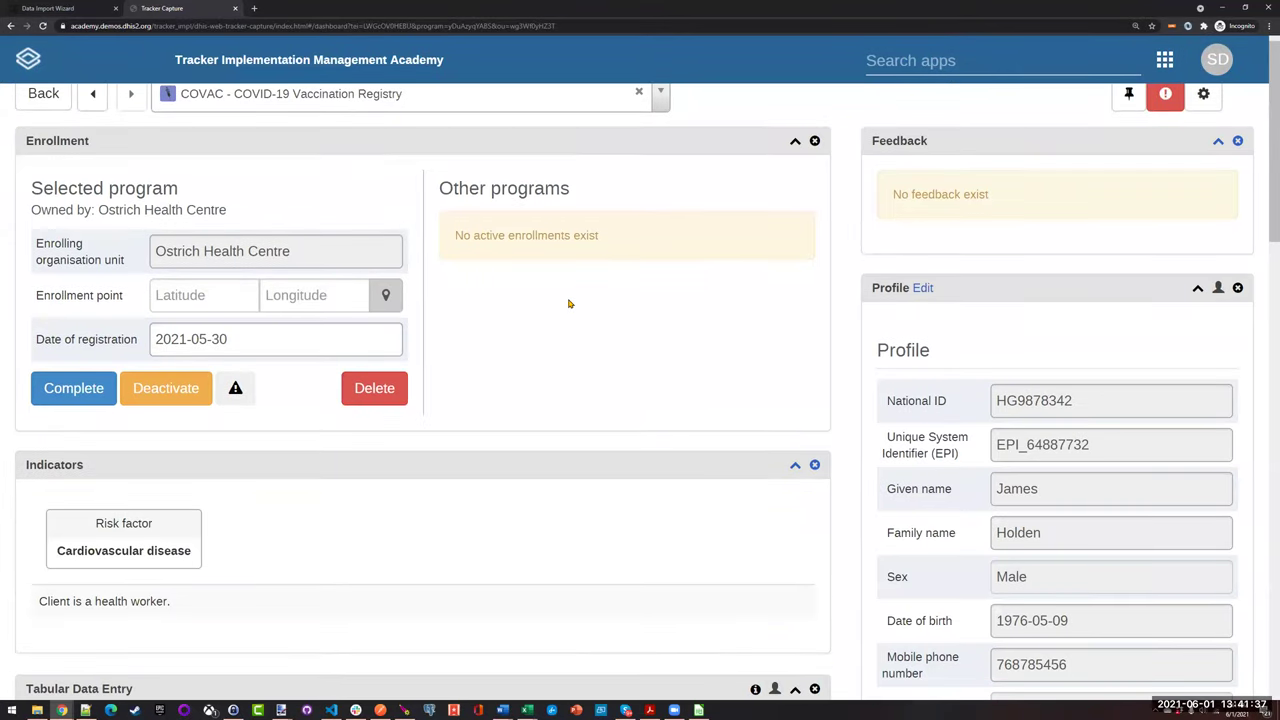
Scroll through the client's vaccination event data, then put the Profile panel into edit mode
scroll(572, 316, "down", 2)
scroll(806, 440, "down", 4)
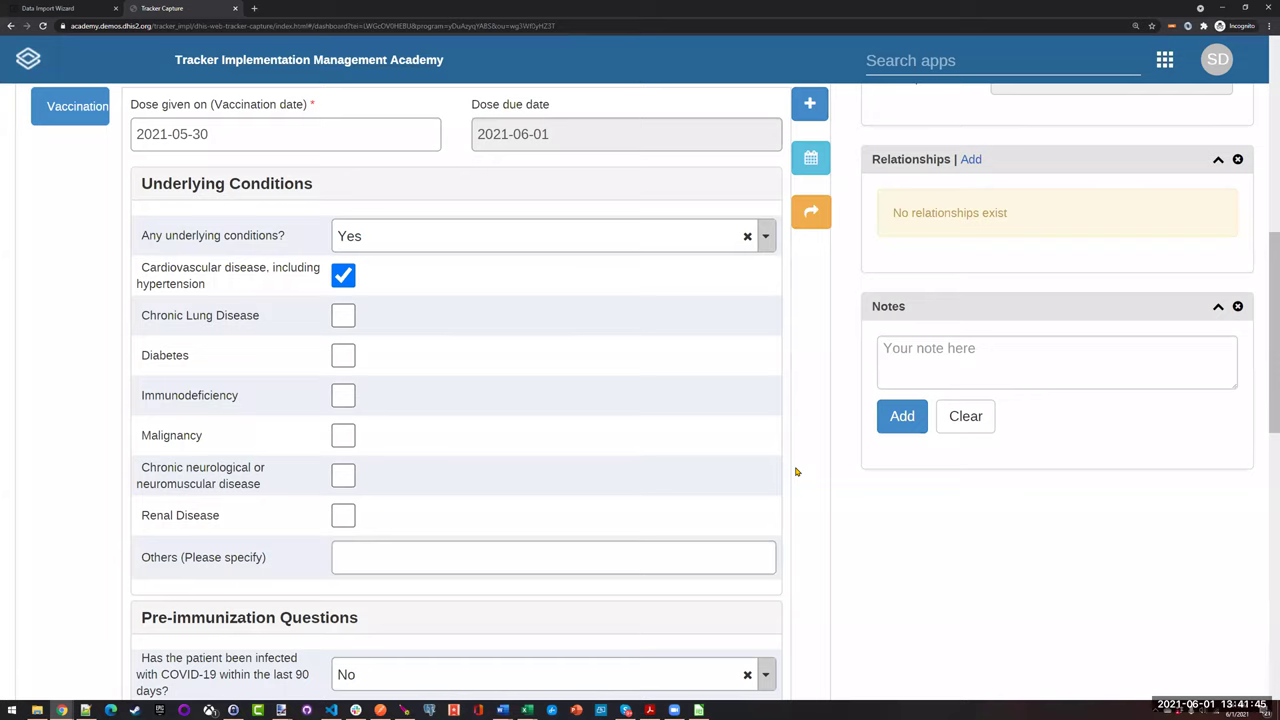
scroll(796, 471, "down", 5)
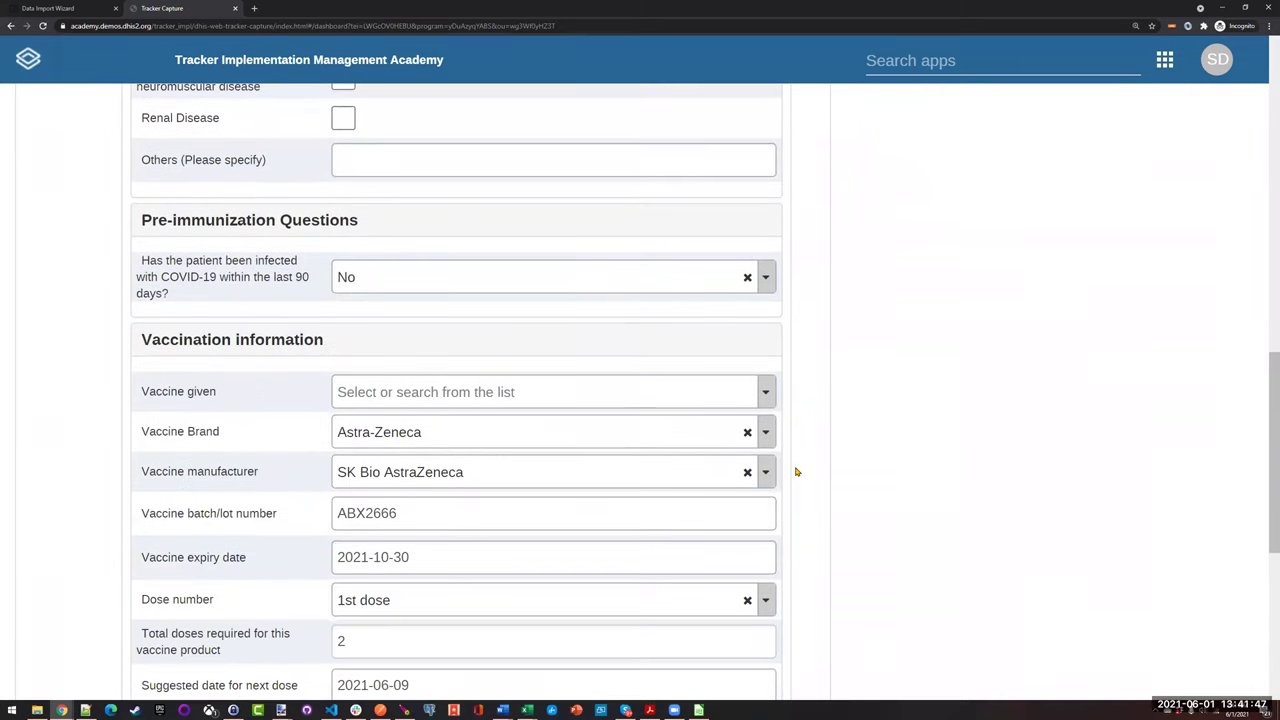
scroll(820, 480, "down", 1)
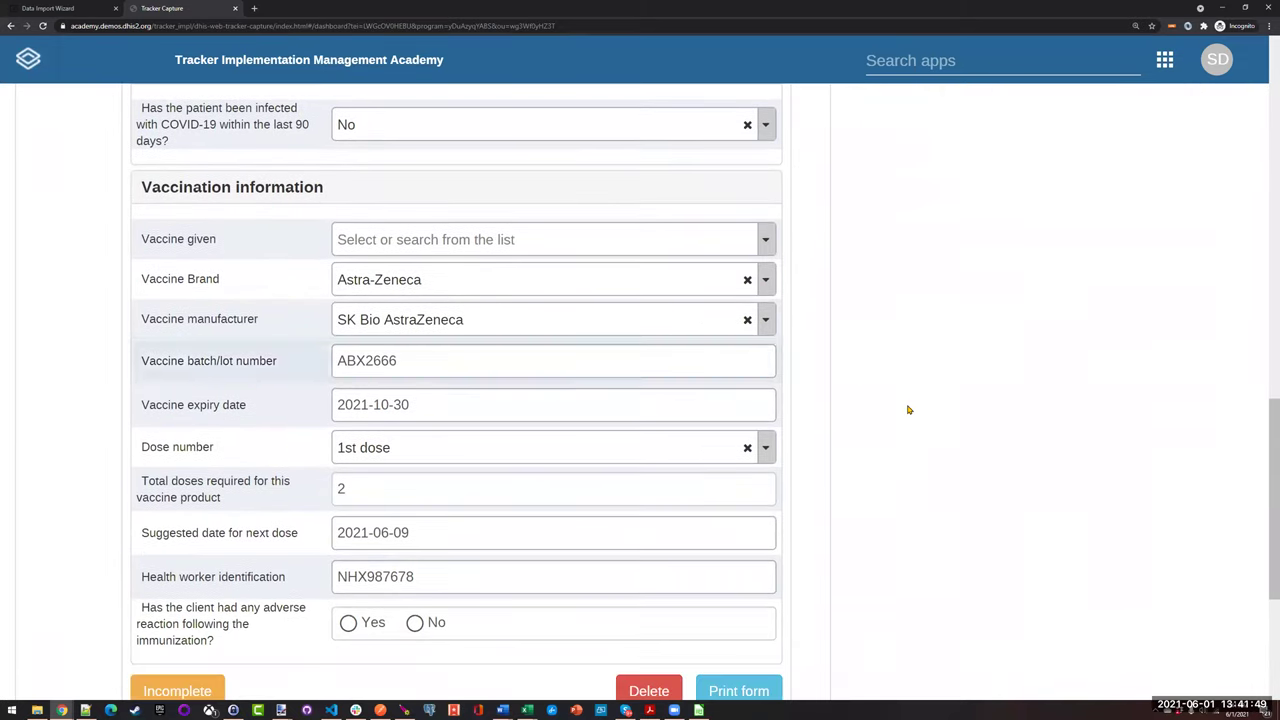
scroll(908, 408, "up", 2)
scroll(980, 462, "up", 10)
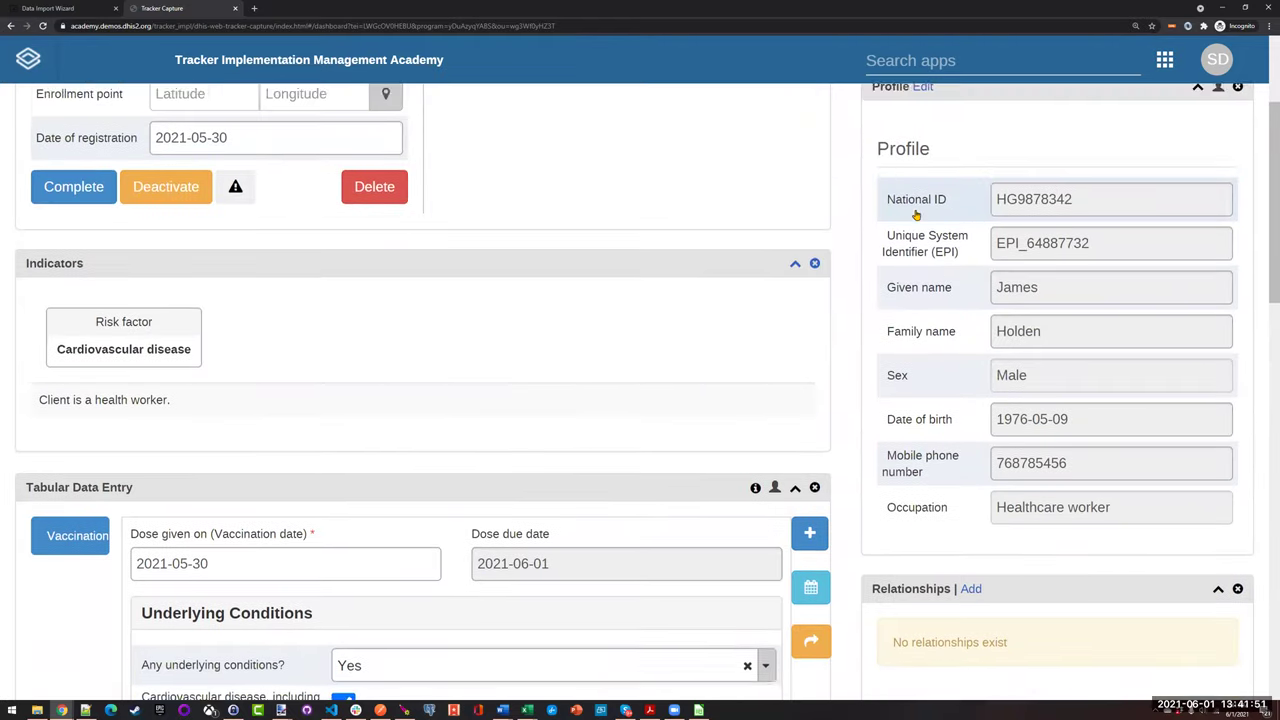
scroll(915, 215, "up", 3)
left_click(931, 203)
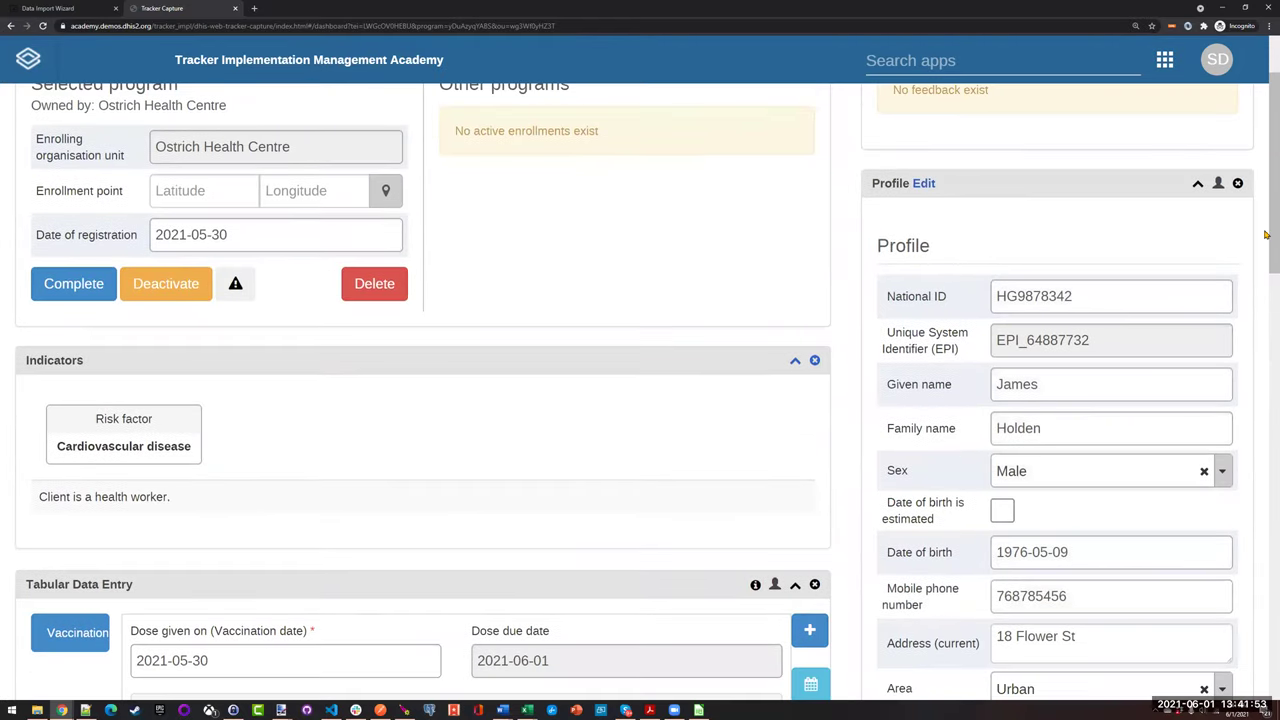
scroll(1265, 236, "down", 2)
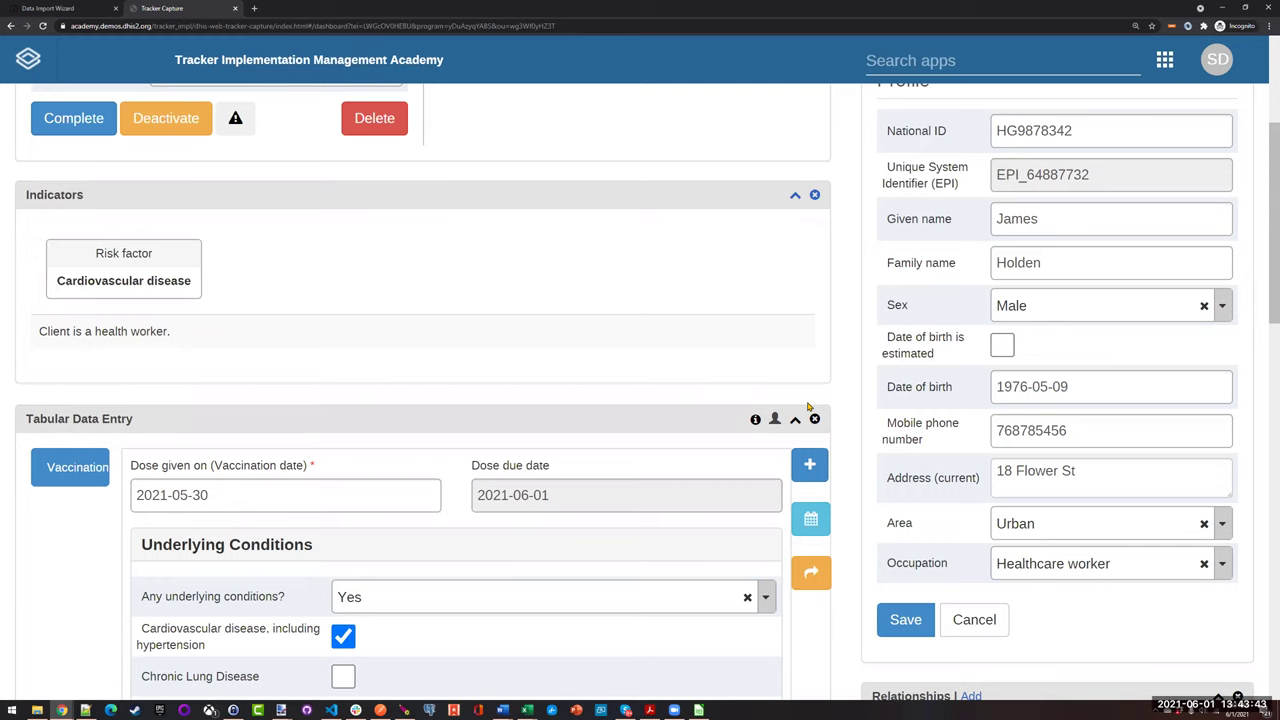
left_click(940, 58)
Open the Data Import Wizard and load the saved COVID-19 Vaccination Registry mapping
type("data i")
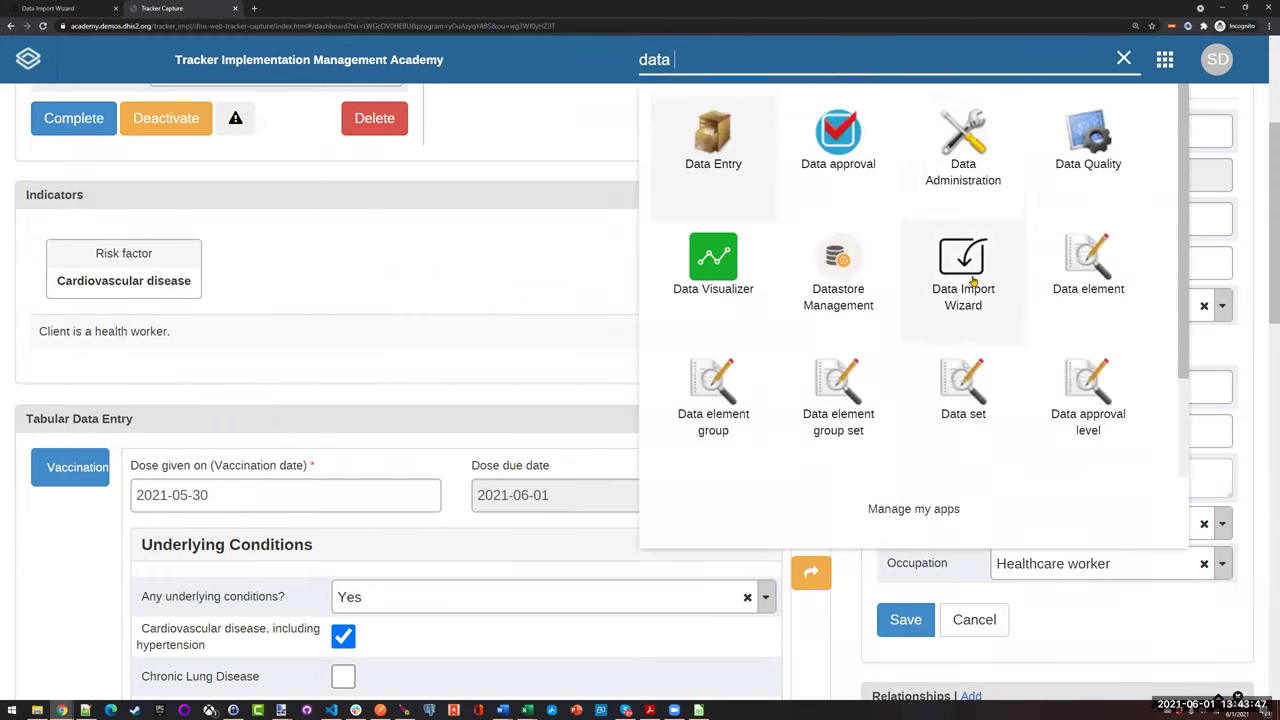
left_click(963, 265)
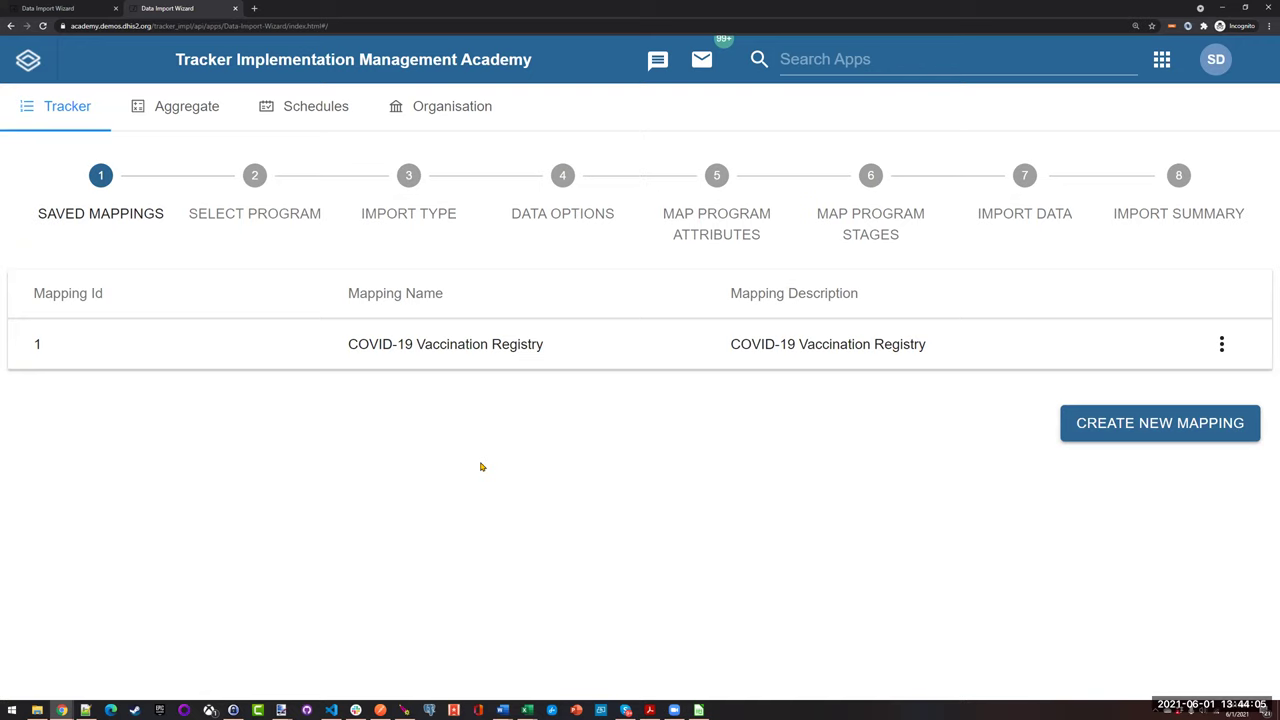
left_click(765, 344)
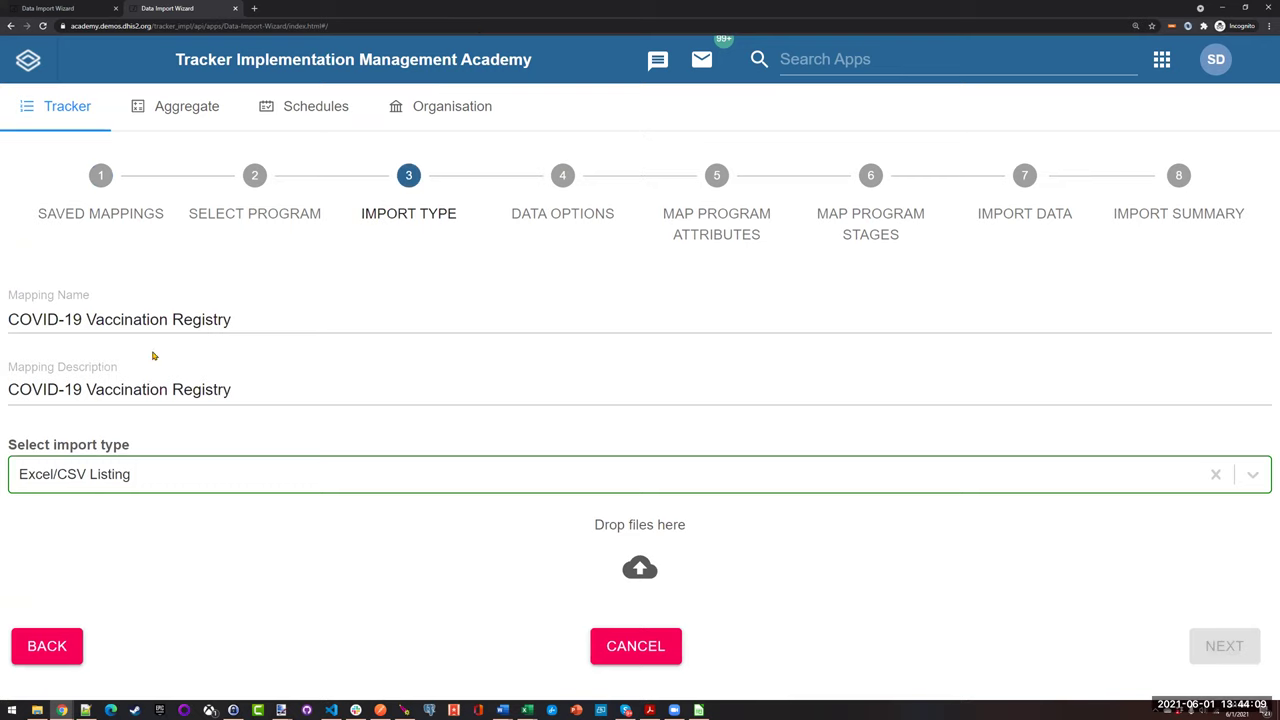
Attach COVAC data_import.csv from the desktop and advance to the Data Options step
key("super+Right")
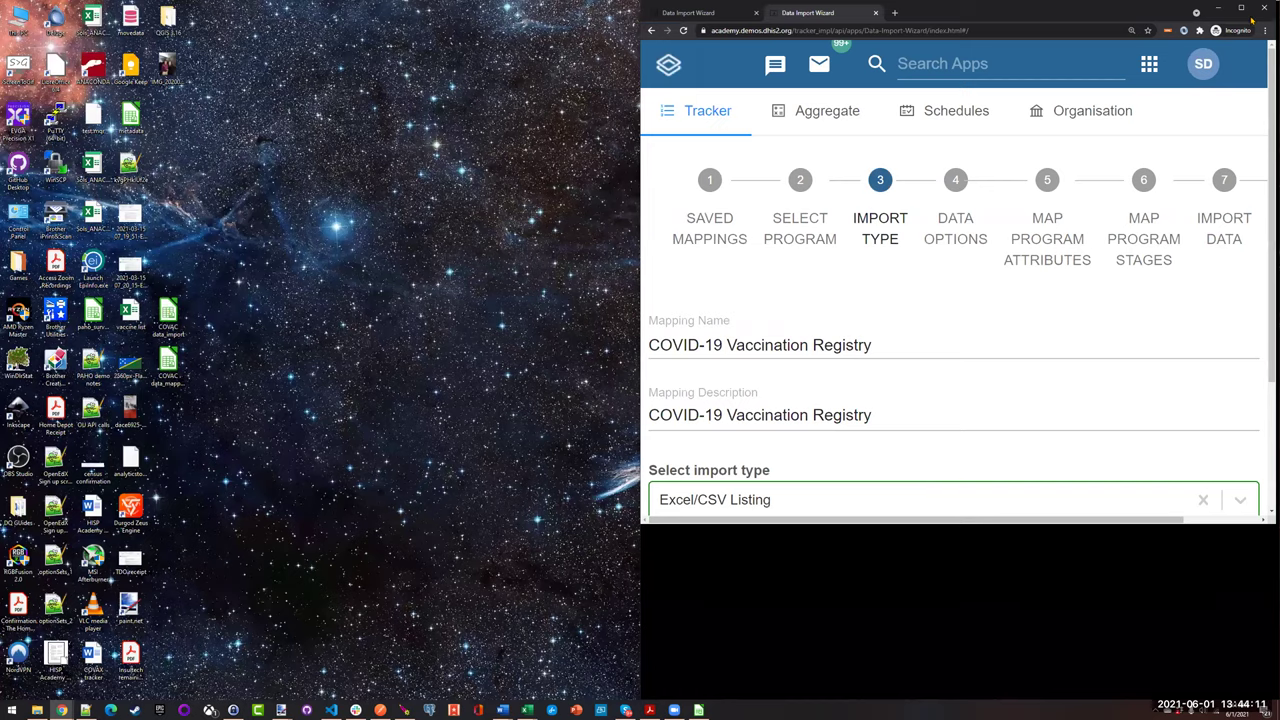
left_click(1240, 8)
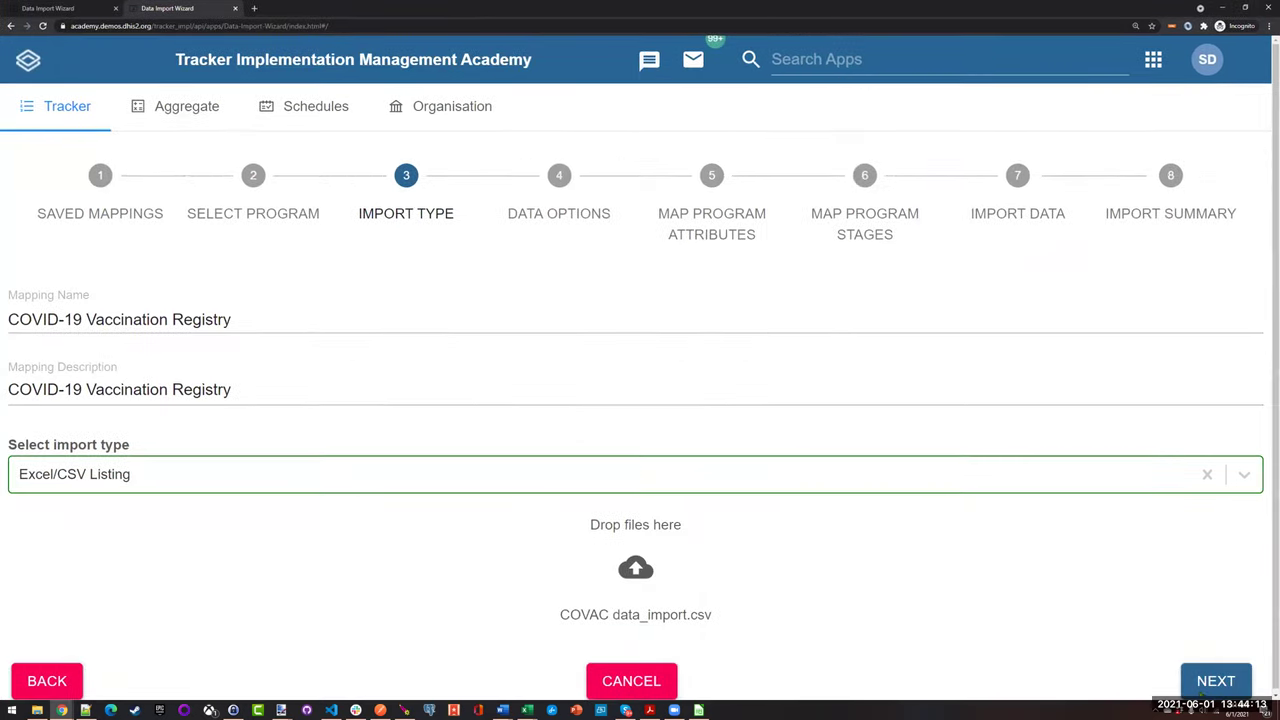
left_click(1216, 678)
scroll(1006, 457, "down", 2)
scroll(643, 455, "down", 1)
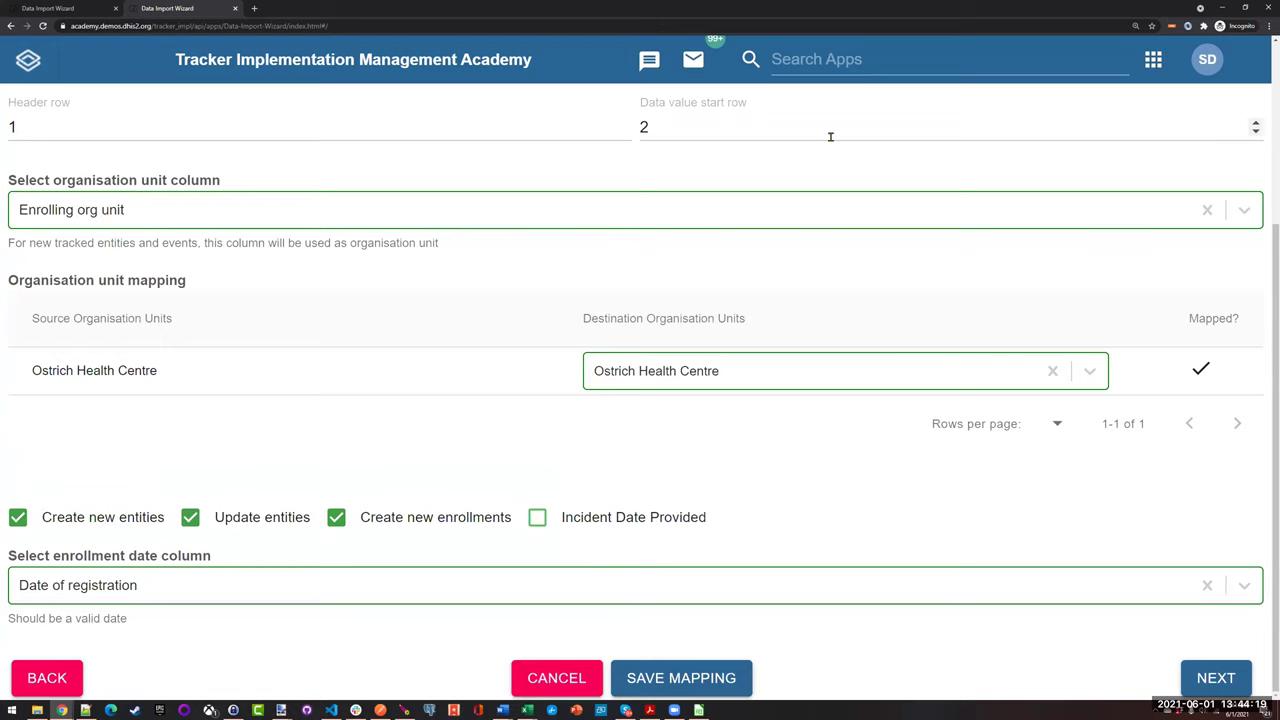
left_click(852, 68)
Open Tracker Capture in a new tab and select Ostrich Health Centre via the 'ostrich' search
type("trac")
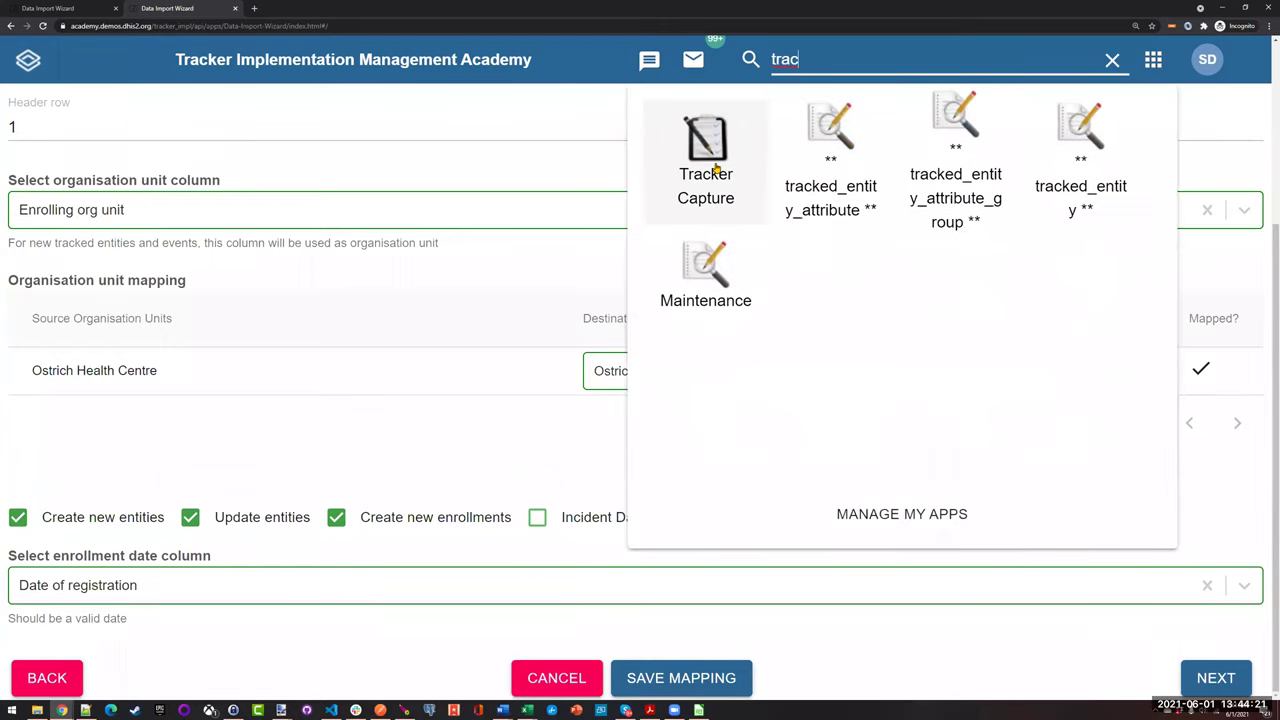
left_click(705, 165)
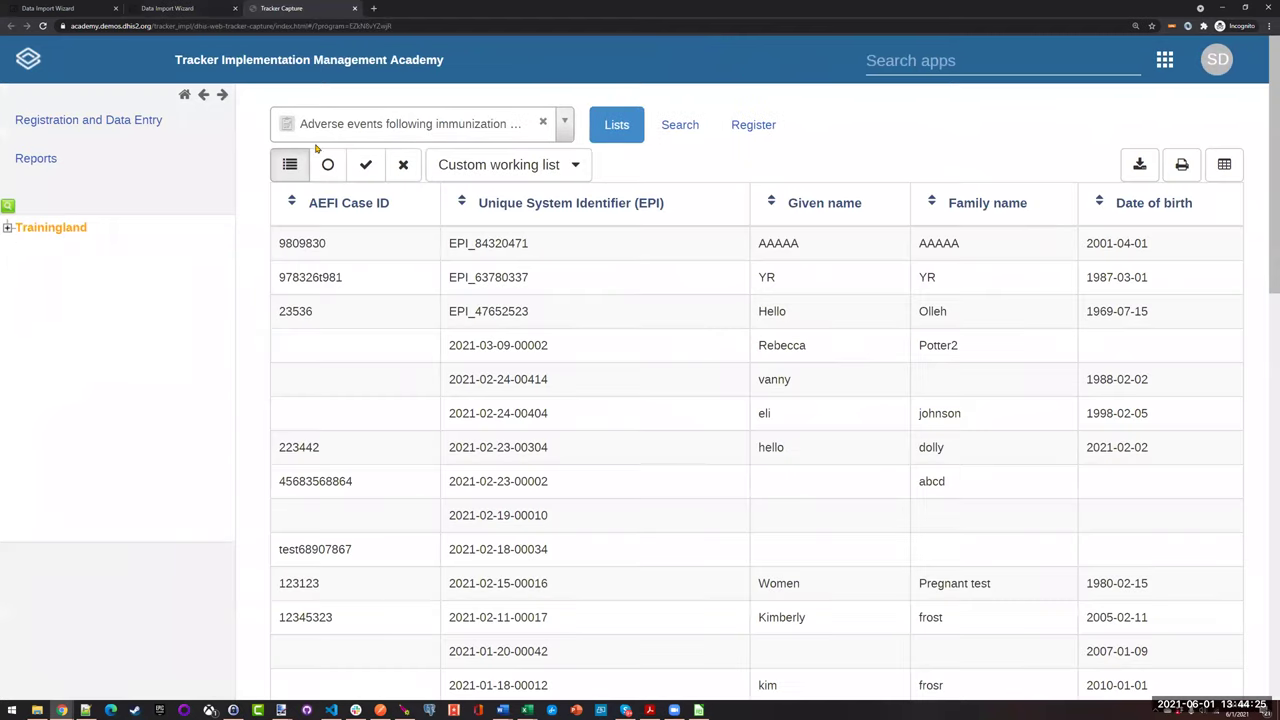
left_click(326, 130)
scroll(386, 328, "down", 3)
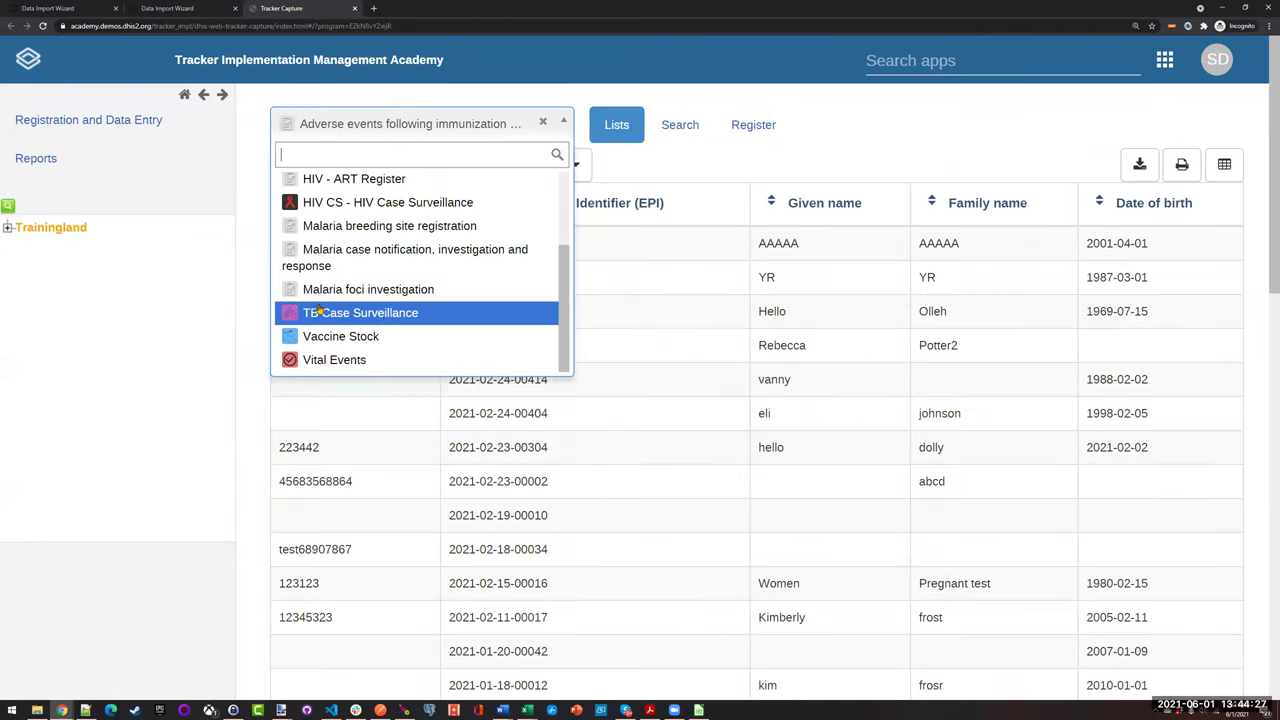
left_click(7, 228)
left_click(22, 244)
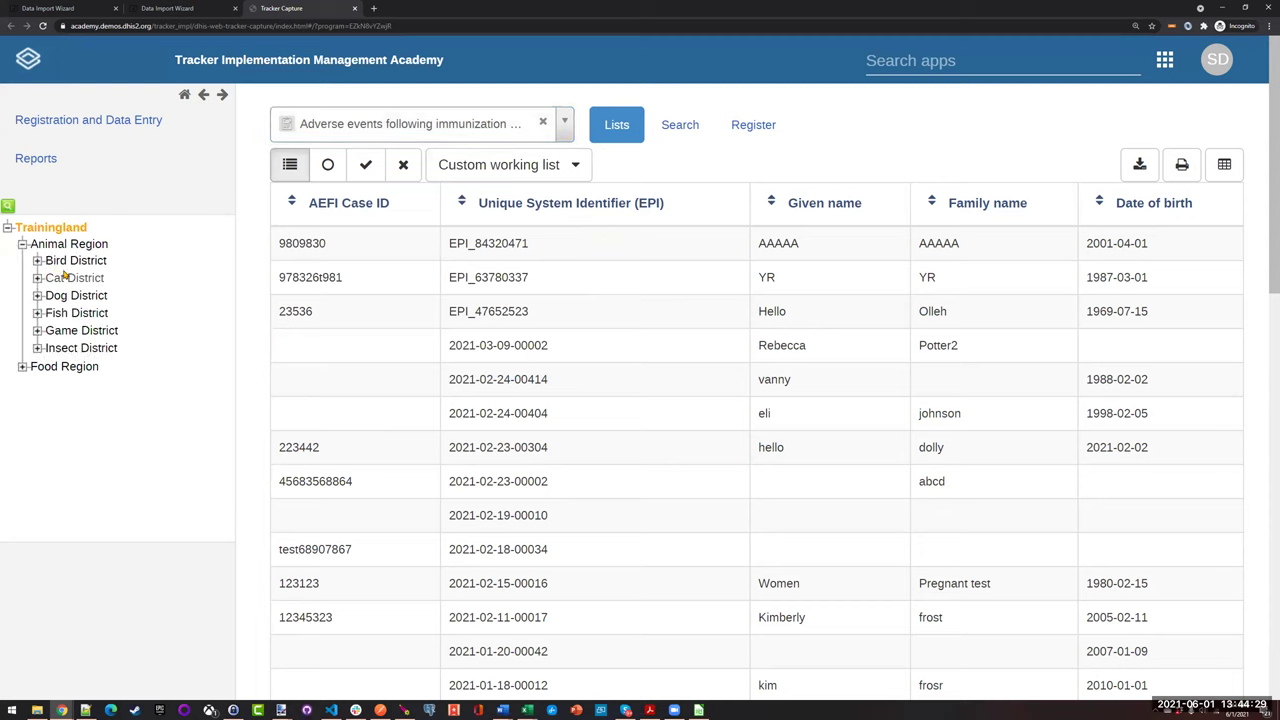
left_click(37, 260)
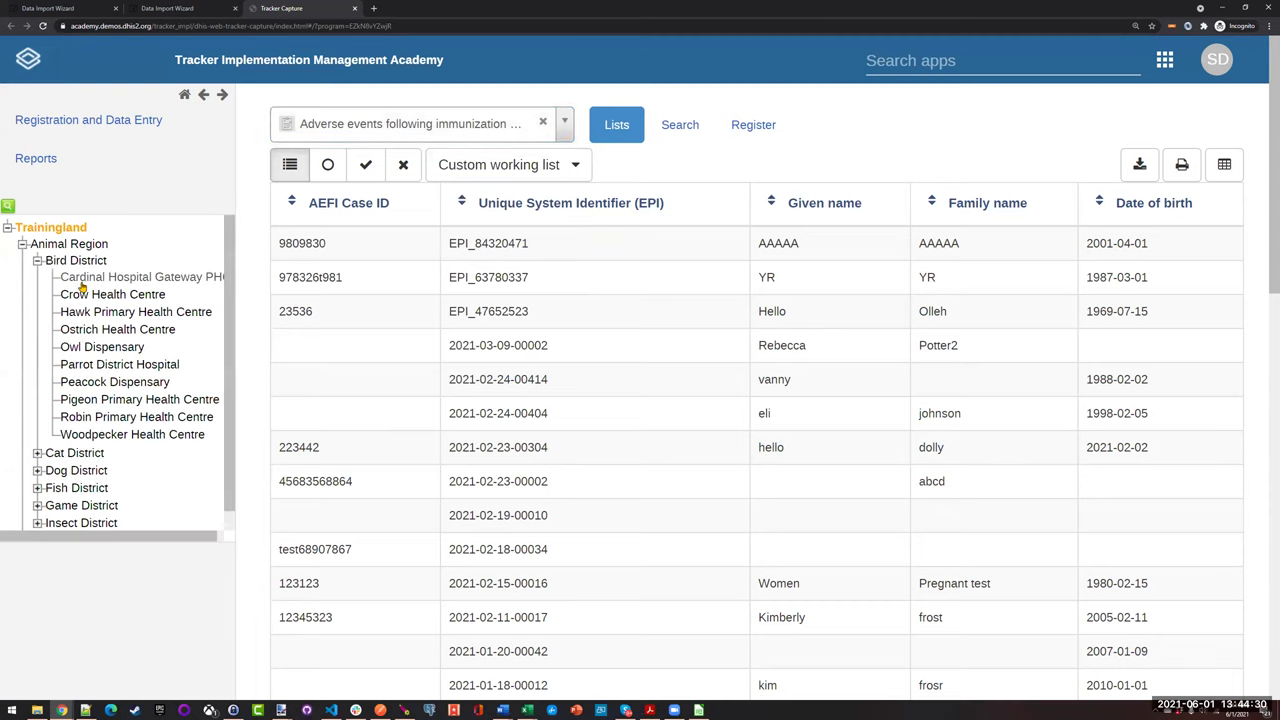
left_click(9, 208)
type("ostrich")
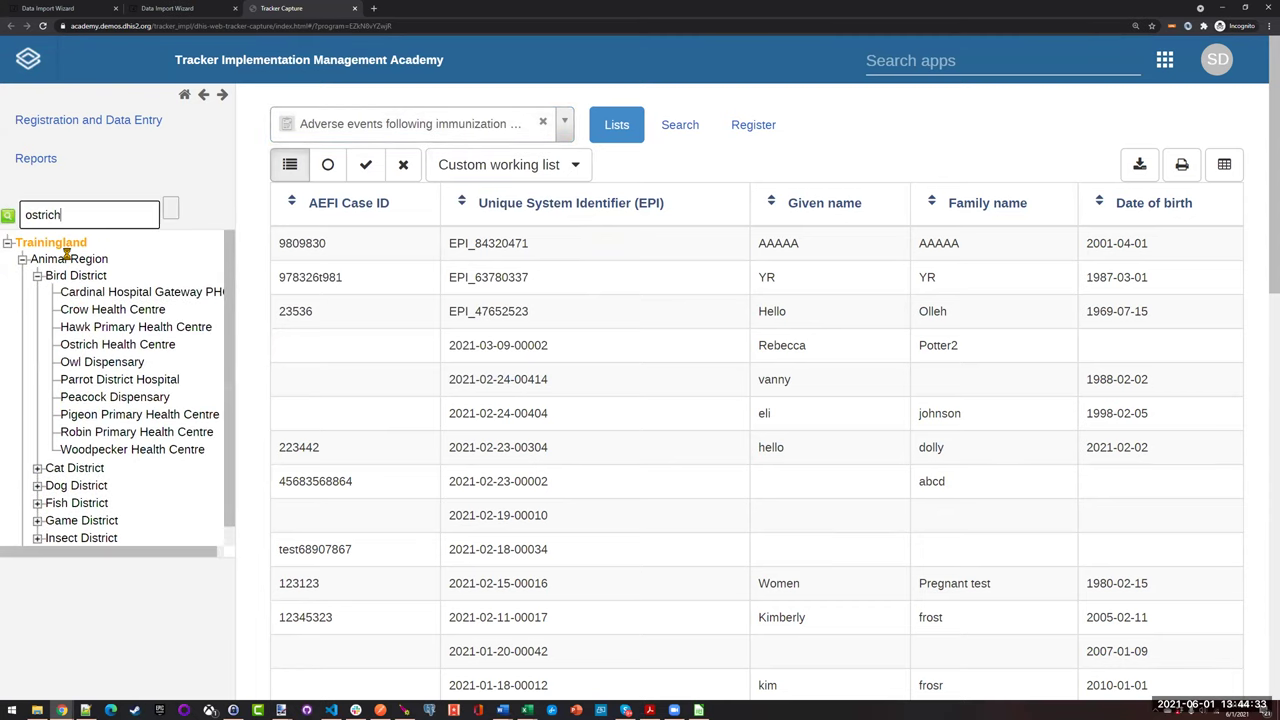
key("Return")
Look over the new-case registration form, then cancel it without saving
left_click(737, 138)
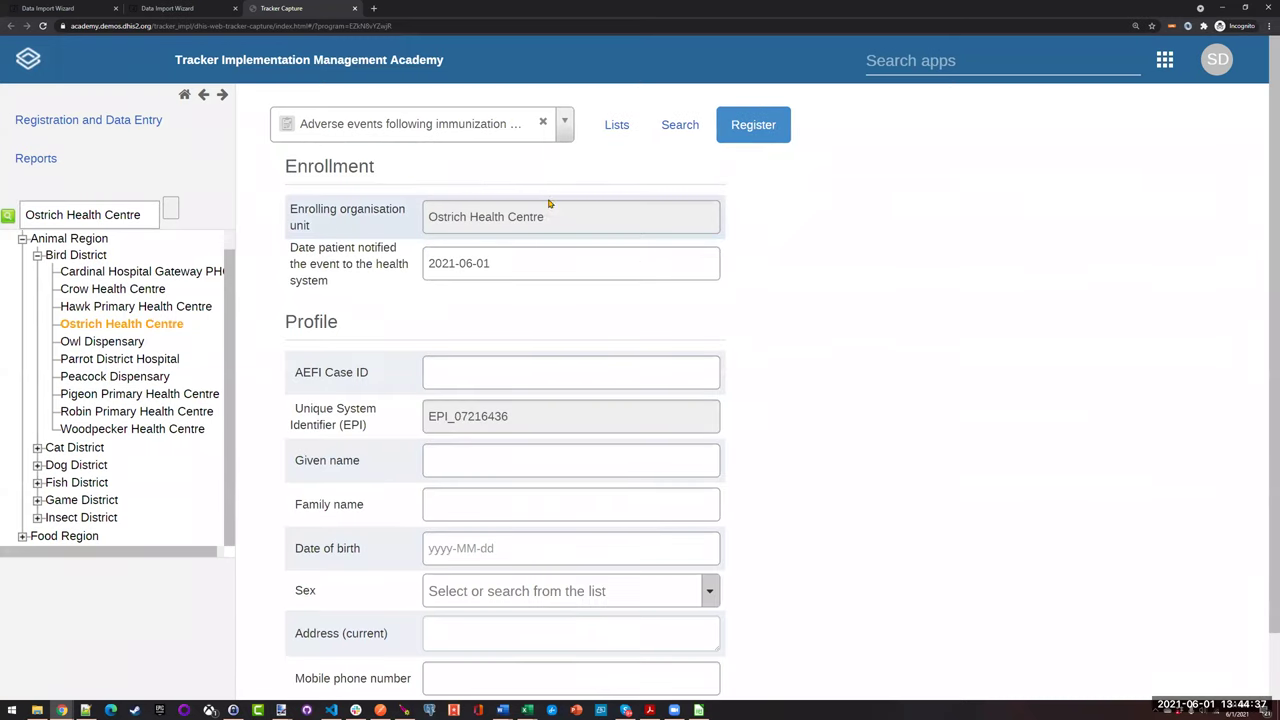
left_click_drag(546, 224, 400, 225)
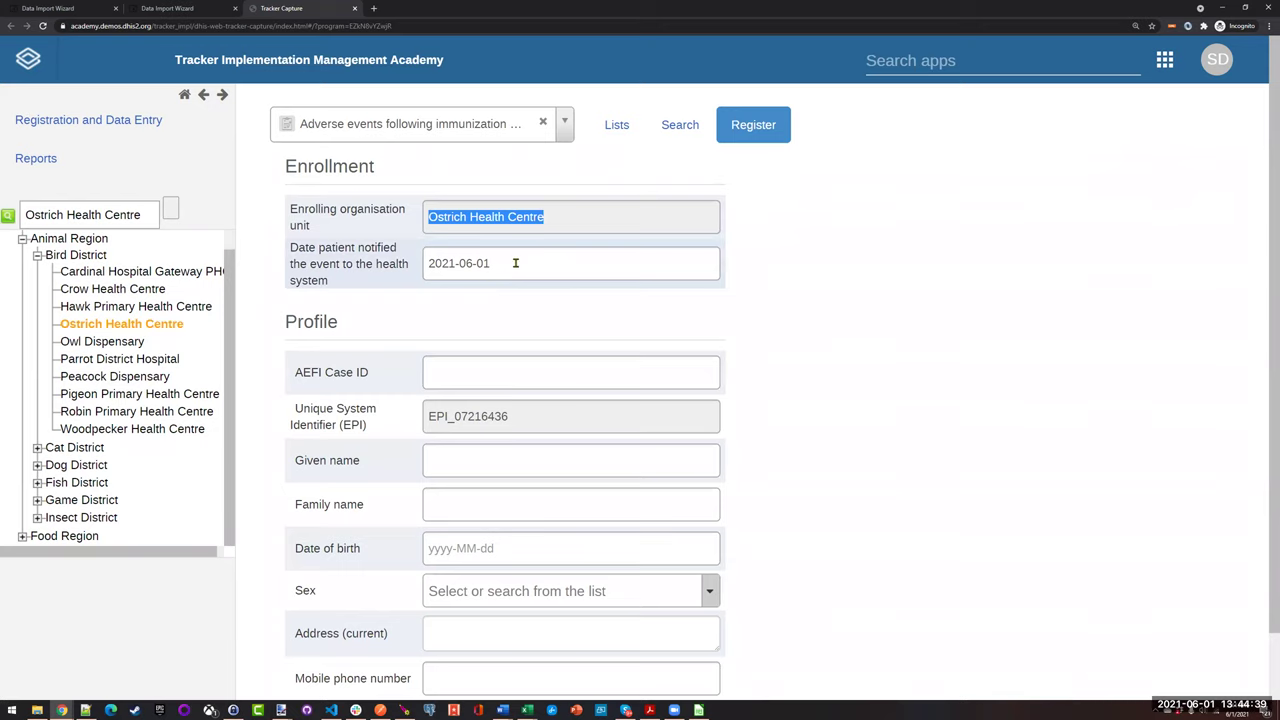
left_click(848, 279)
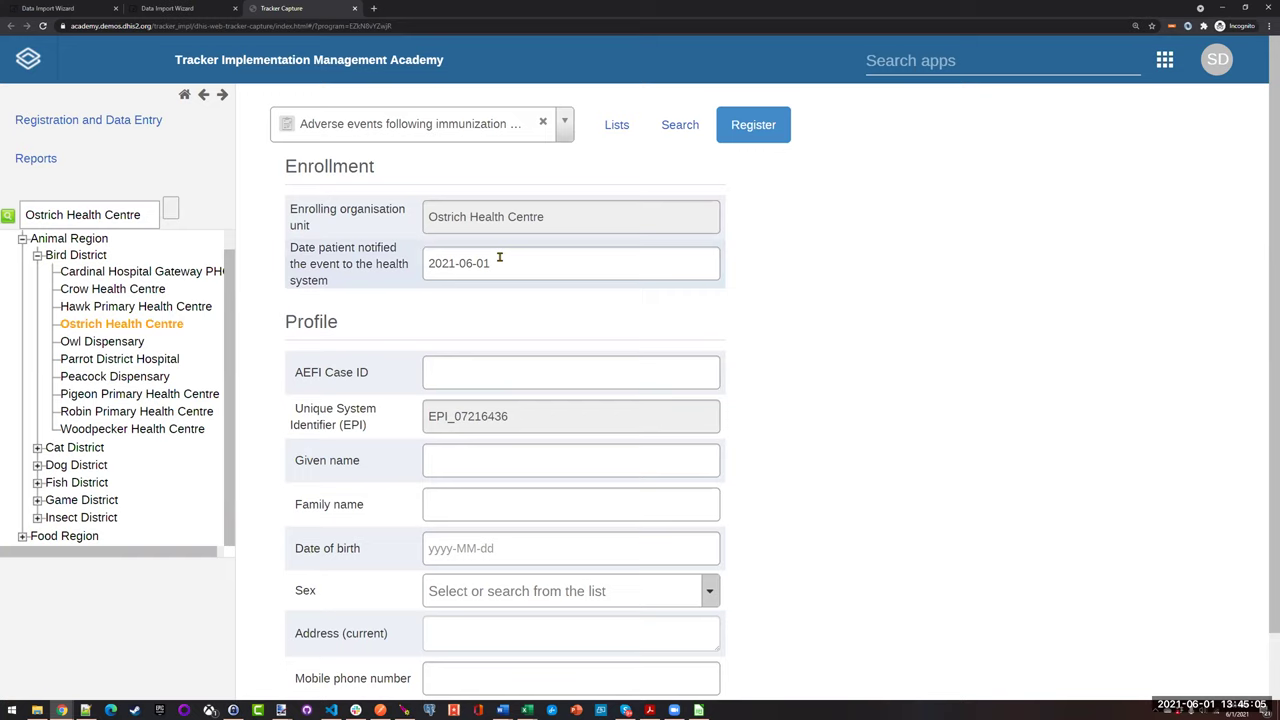
scroll(727, 371, "down", 1)
scroll(725, 371, "down", 1)
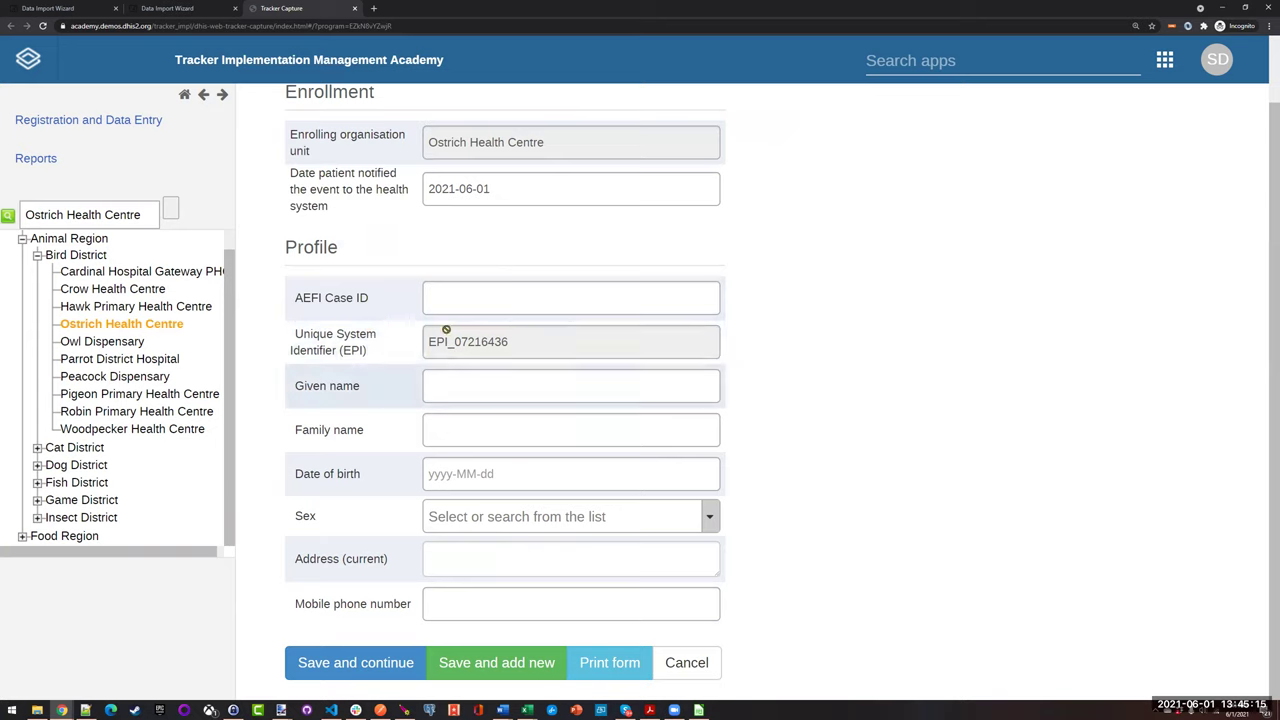
scroll(460, 243, "up", 1)
scroll(651, 489, "up", 3)
scroll(651, 489, "down", 2)
left_click(686, 663)
Switch the program back to COVAC - COVID-19 Vaccination Registry
left_click(457, 138)
scroll(386, 290, "down", 1)
scroll(380, 230, "up", 2)
left_click(400, 178)
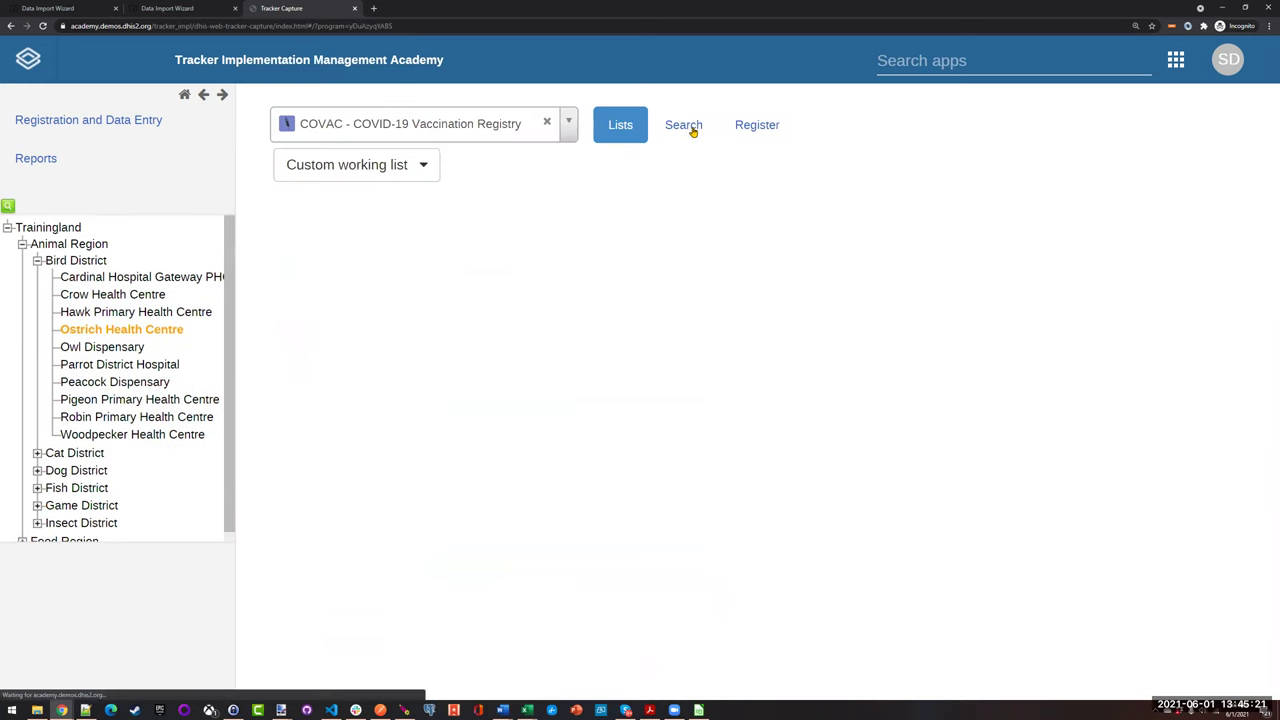
Open a blank COVAC registration form dated 2021-06-01 and scroll through its Profile fields
left_click(757, 124)
scroll(785, 365, "down", 2)
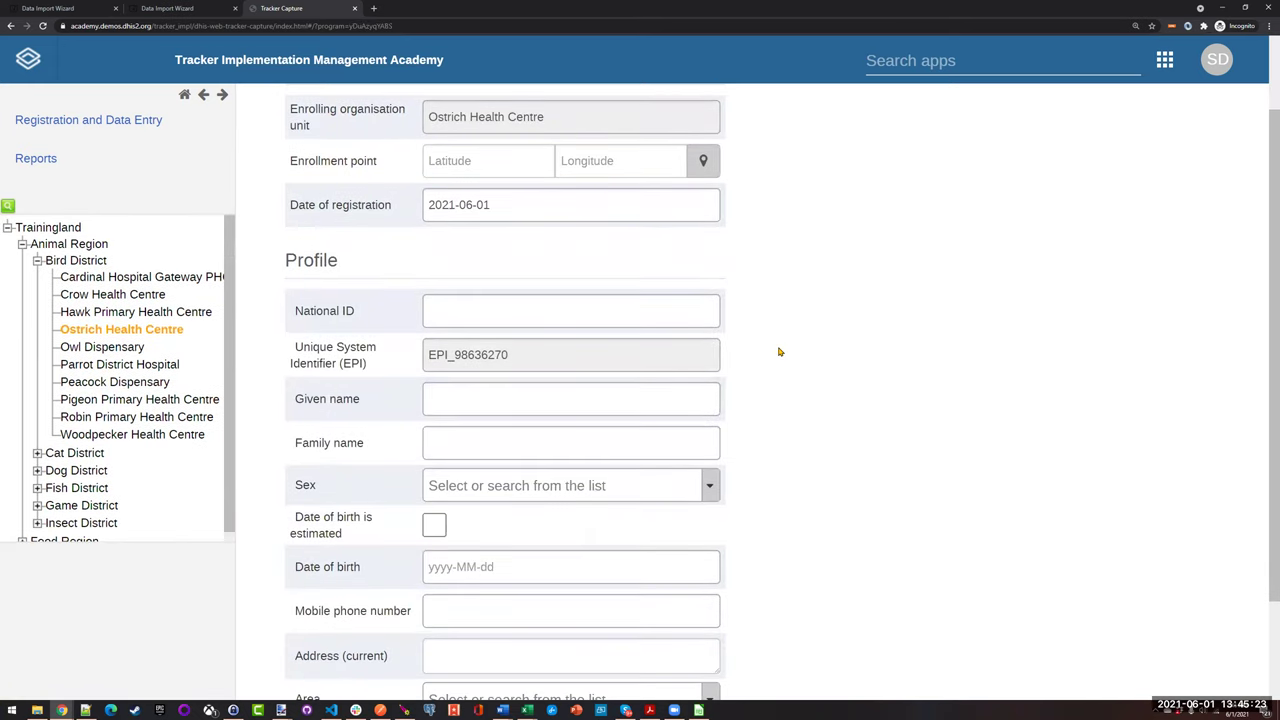
scroll(731, 240, "up", 1)
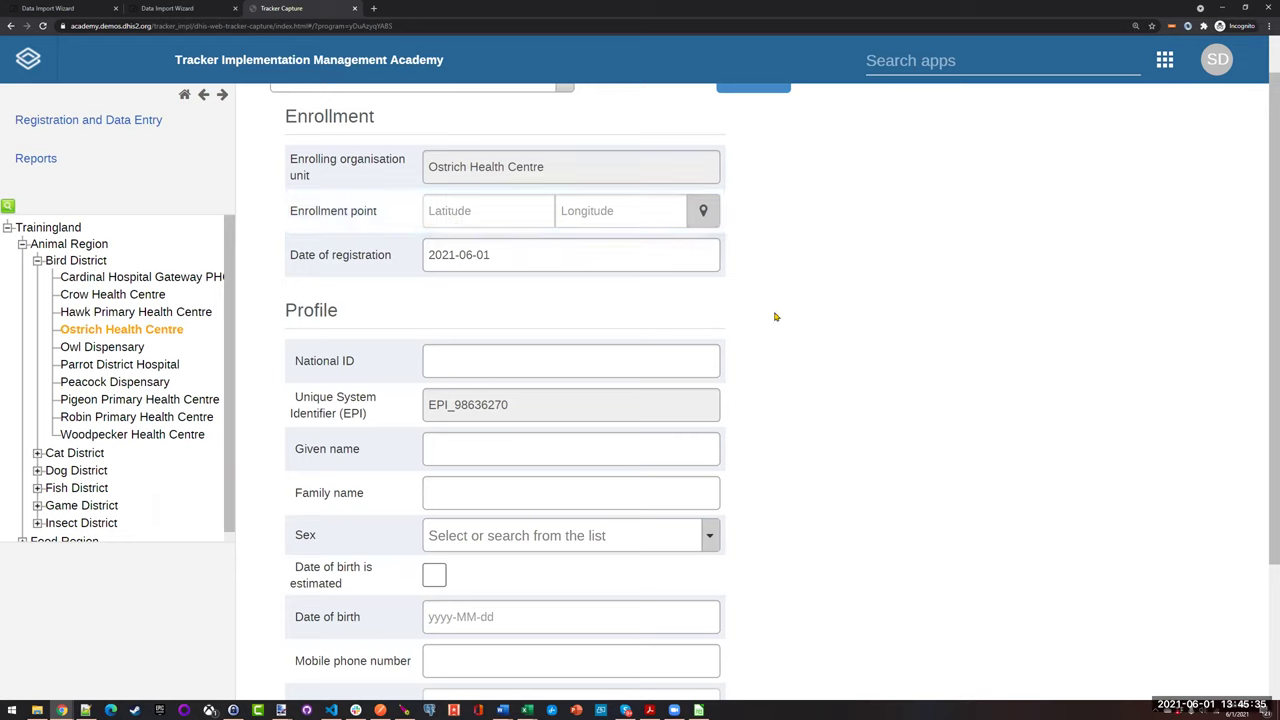
scroll(797, 311, "down", 2)
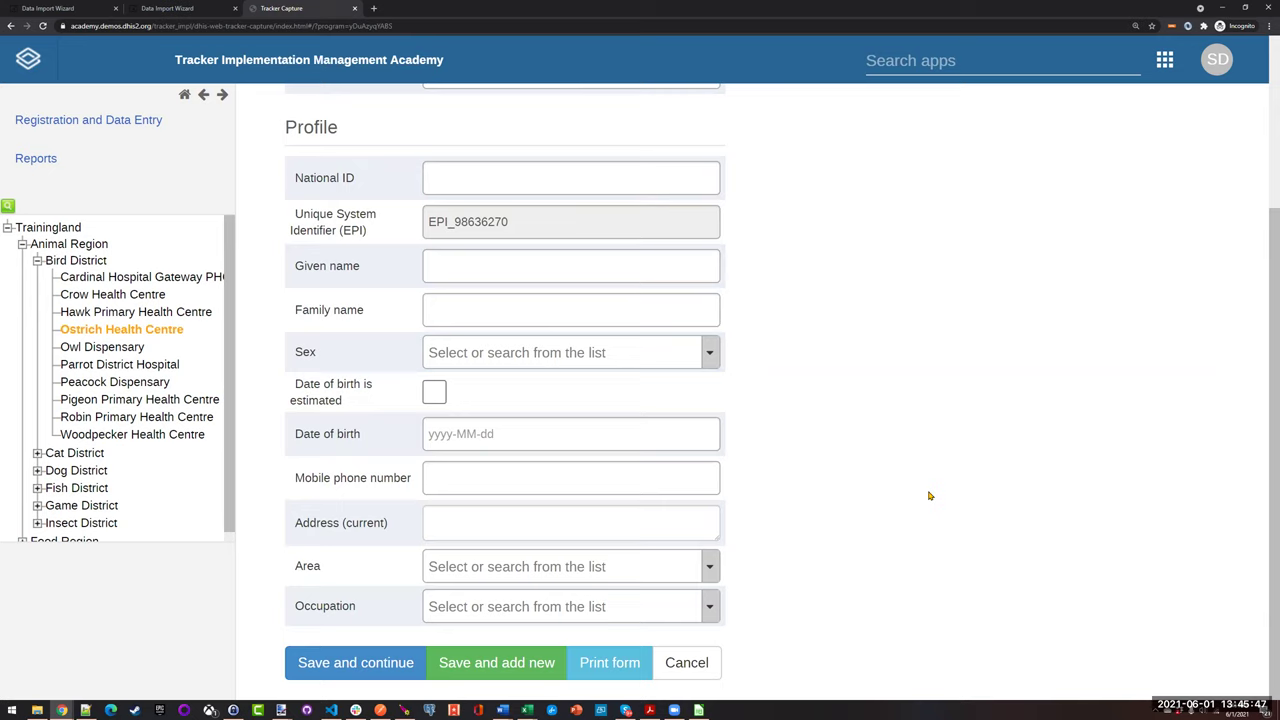
left_click(178, 8)
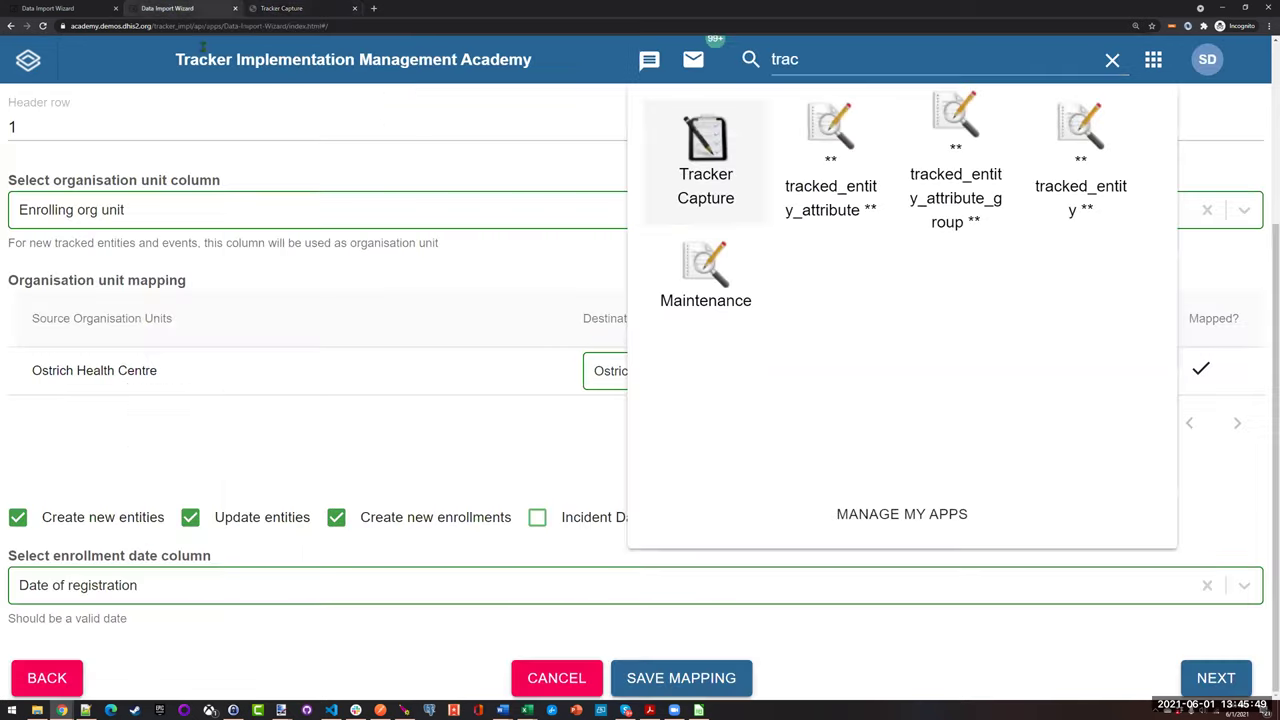
Dismiss the app search results on the org unit mapping page and switch to the COVAC CSV in Calc
left_click(480, 420)
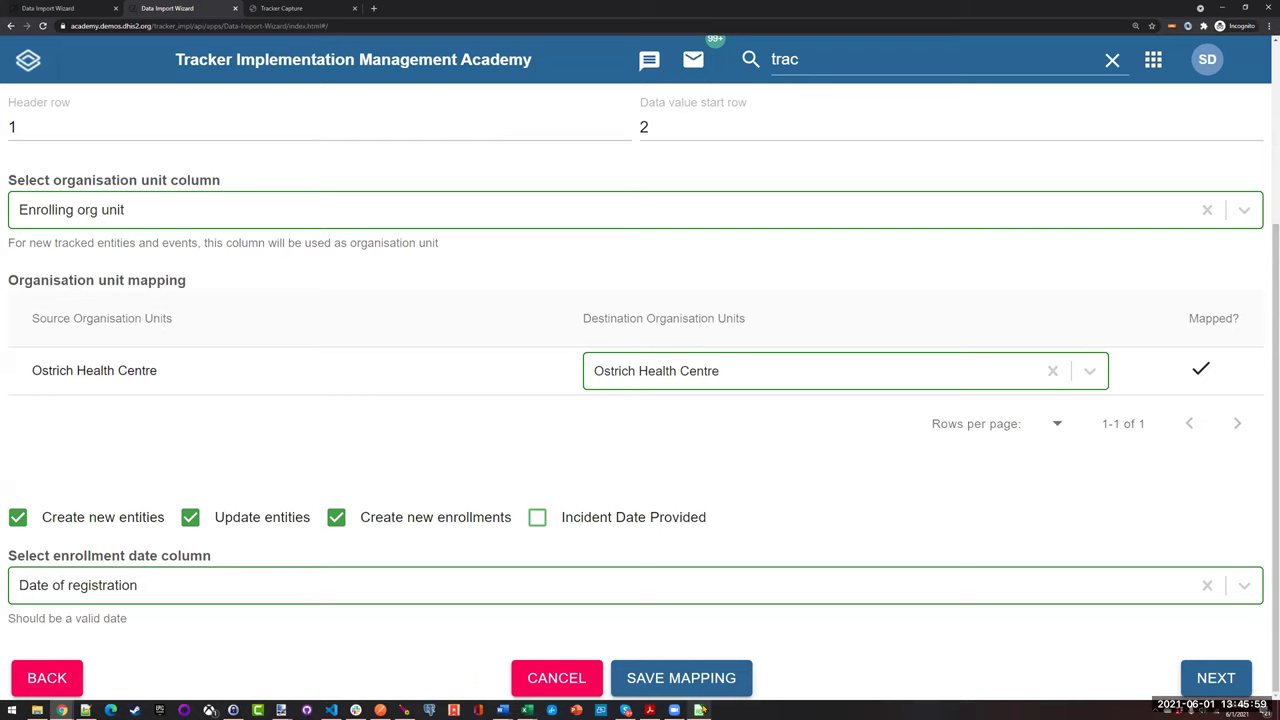
key("alt+Tab")
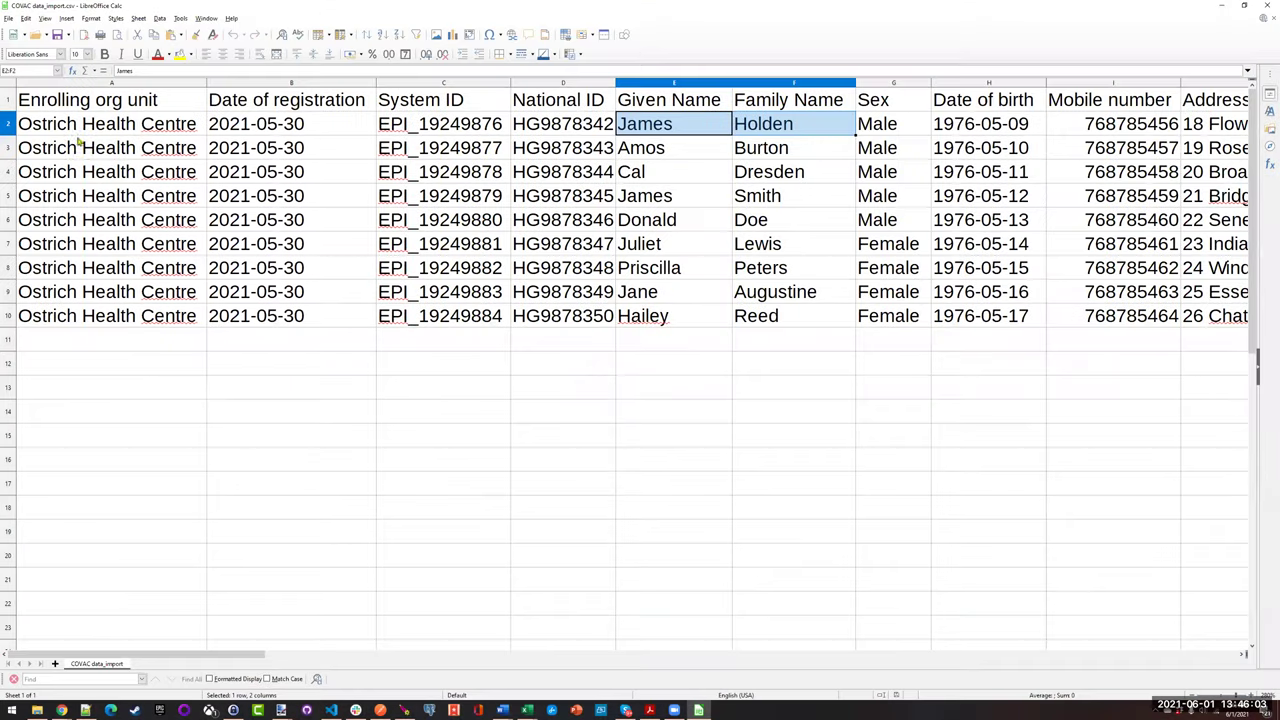
Confirm column A lists Ostrich Health Centre for all nine records, then return to the wizard
key("Home")
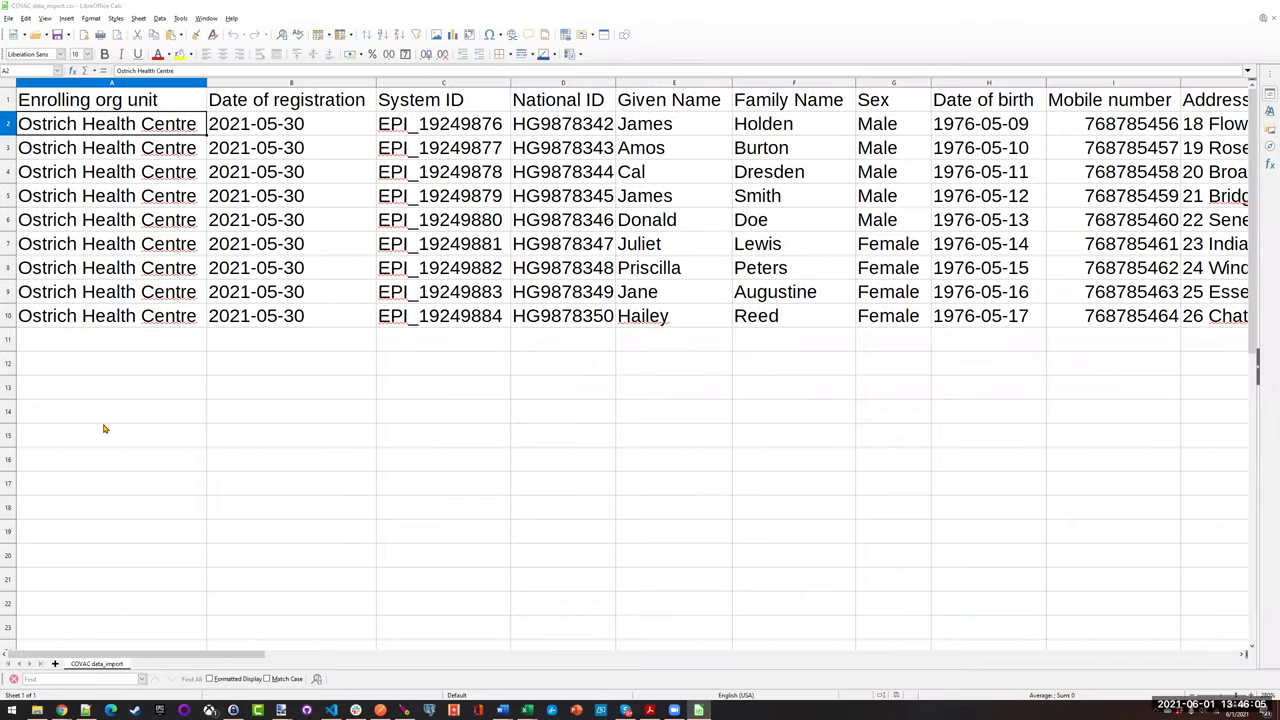
key("alt+Tab")
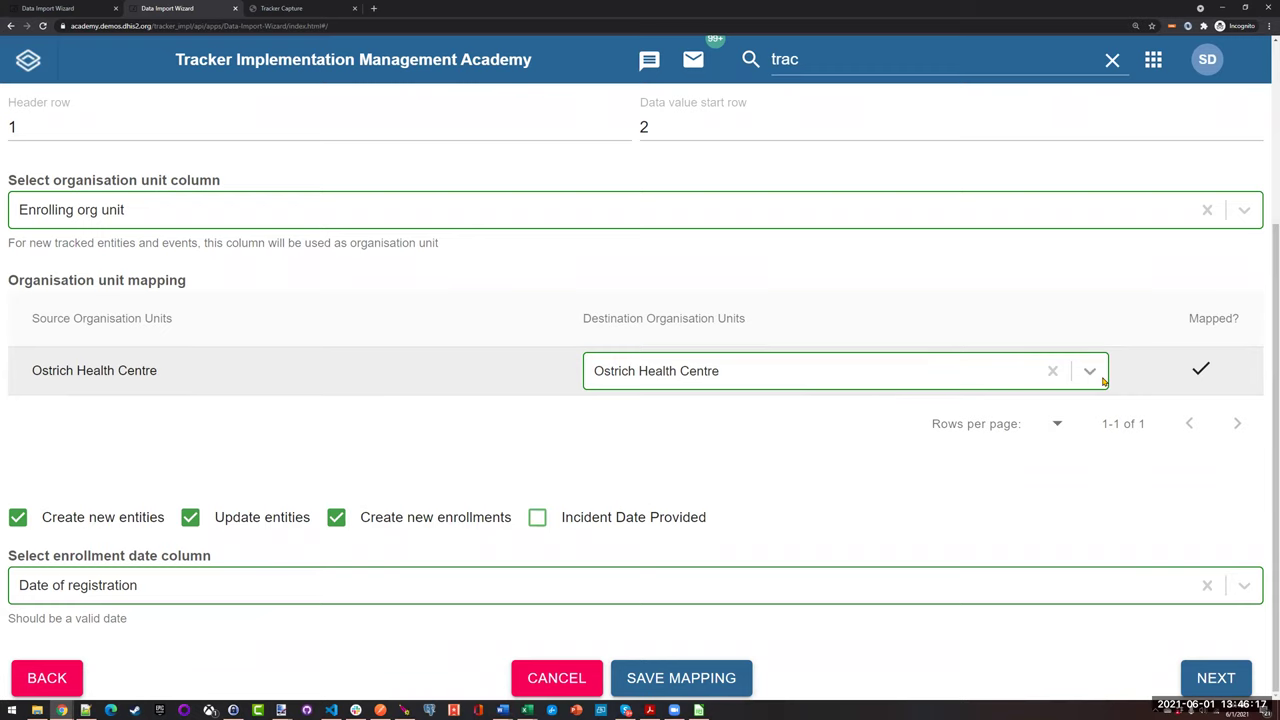
Try mapping source Ostrich Health Centre to destination Cassava Hospital Gateway PHC
left_click_drag(164, 372, 32, 368)
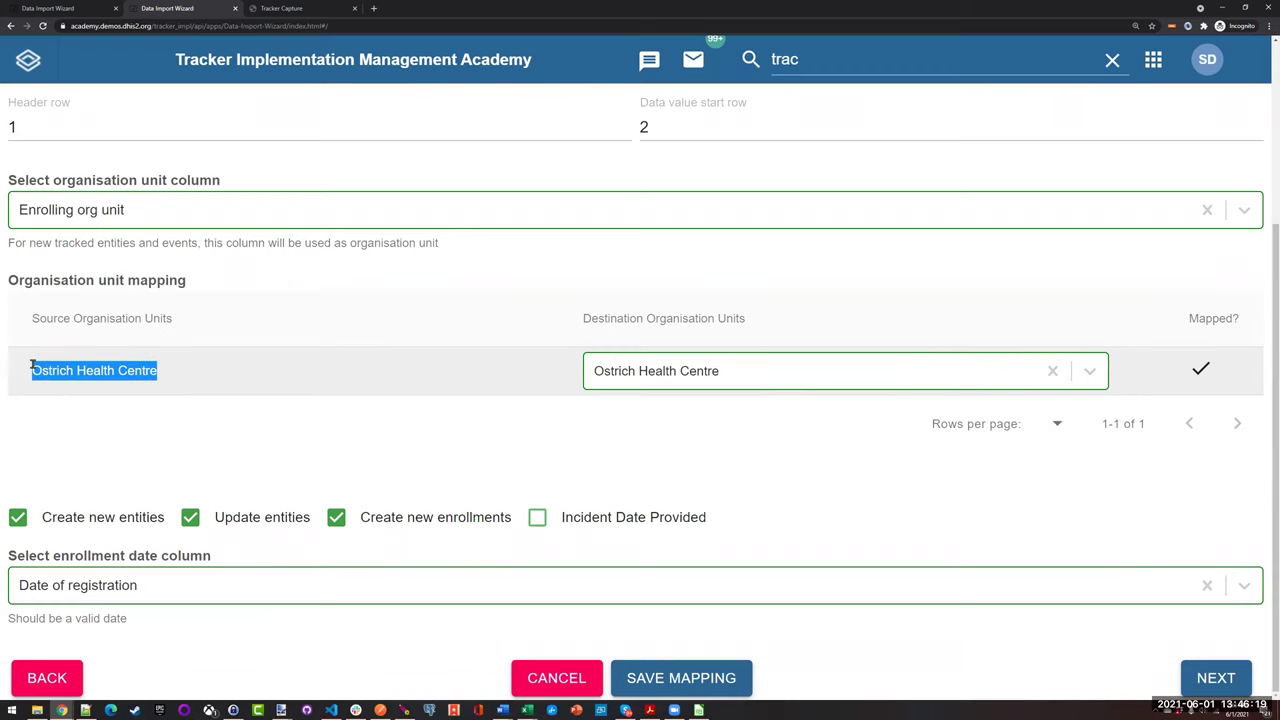
left_click(314, 352)
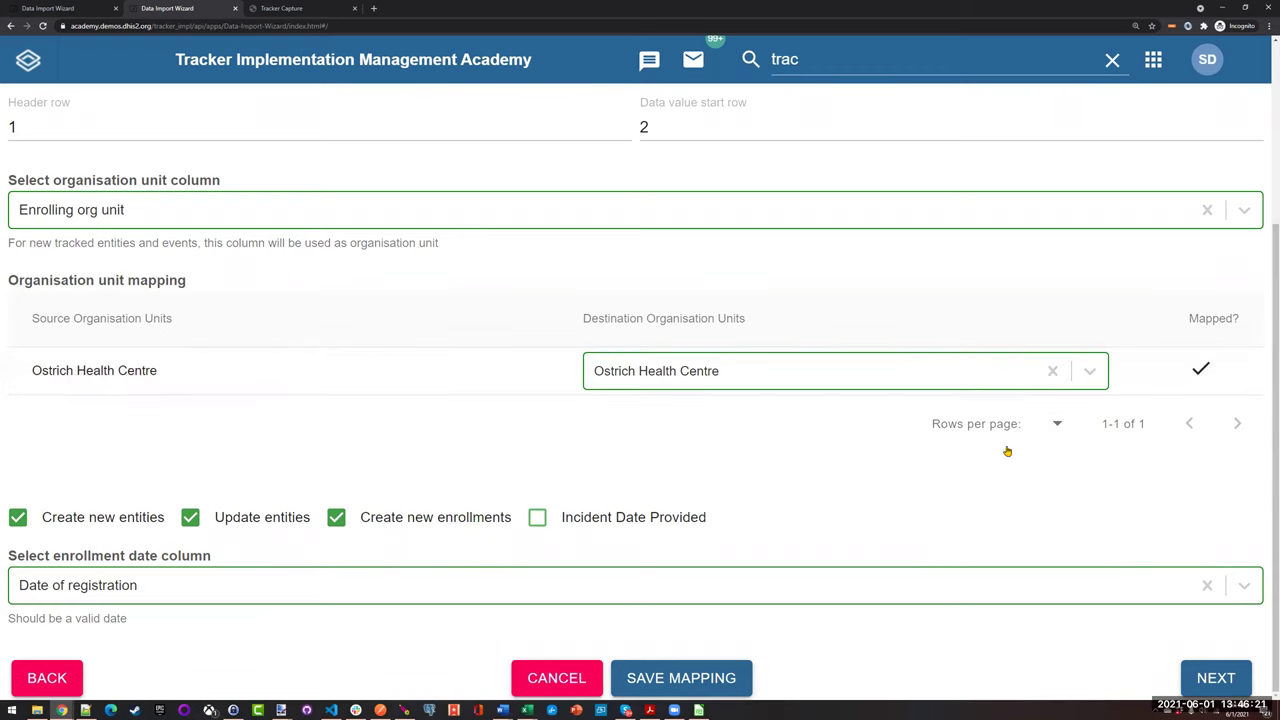
left_click(1090, 372)
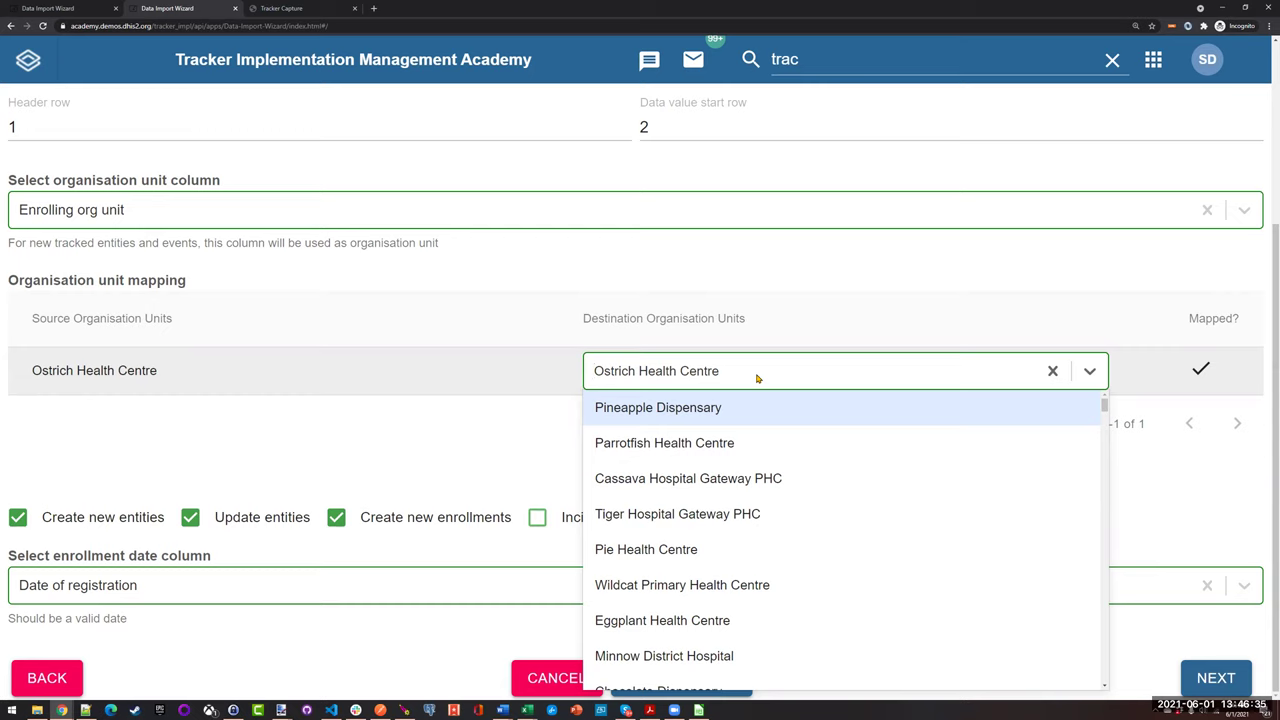
left_click(650, 371)
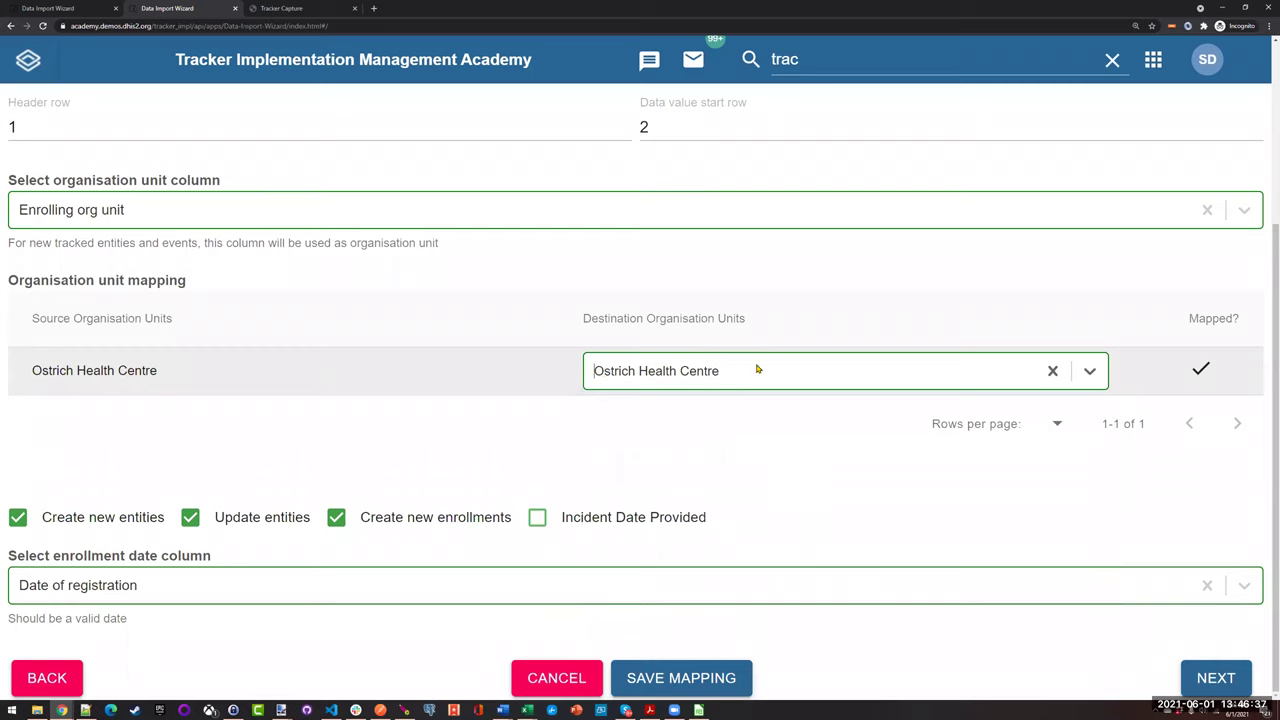
left_click(757, 369)
left_click(680, 477)
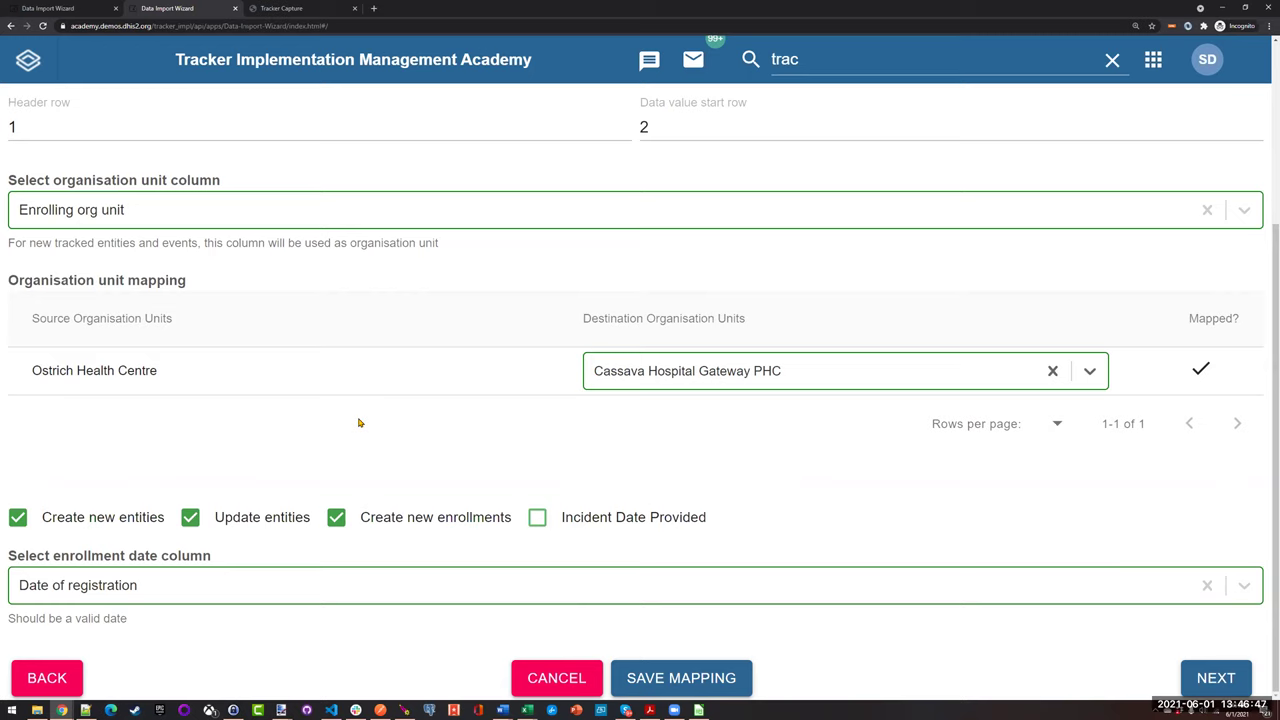
Search 'ostr' to remap Ostrich Health Centre to itself, then view the Tracker Capture form
left_click(694, 374)
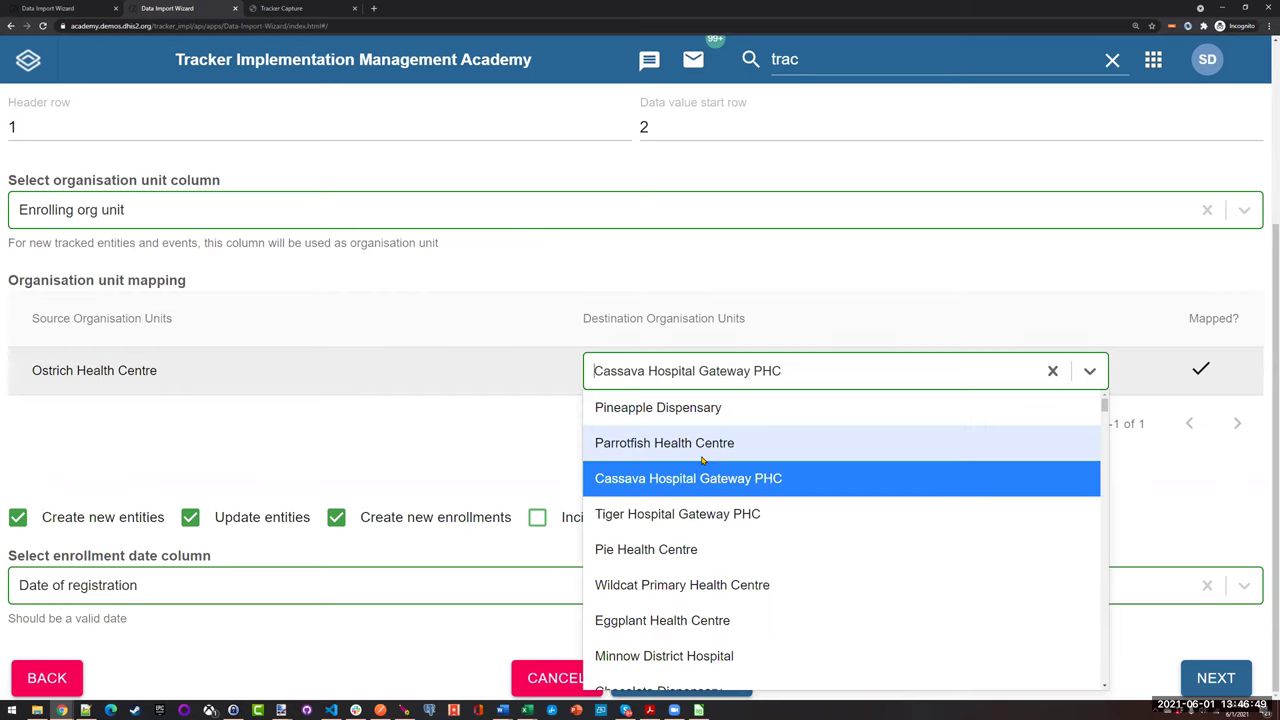
scroll(760, 541, "down", 3)
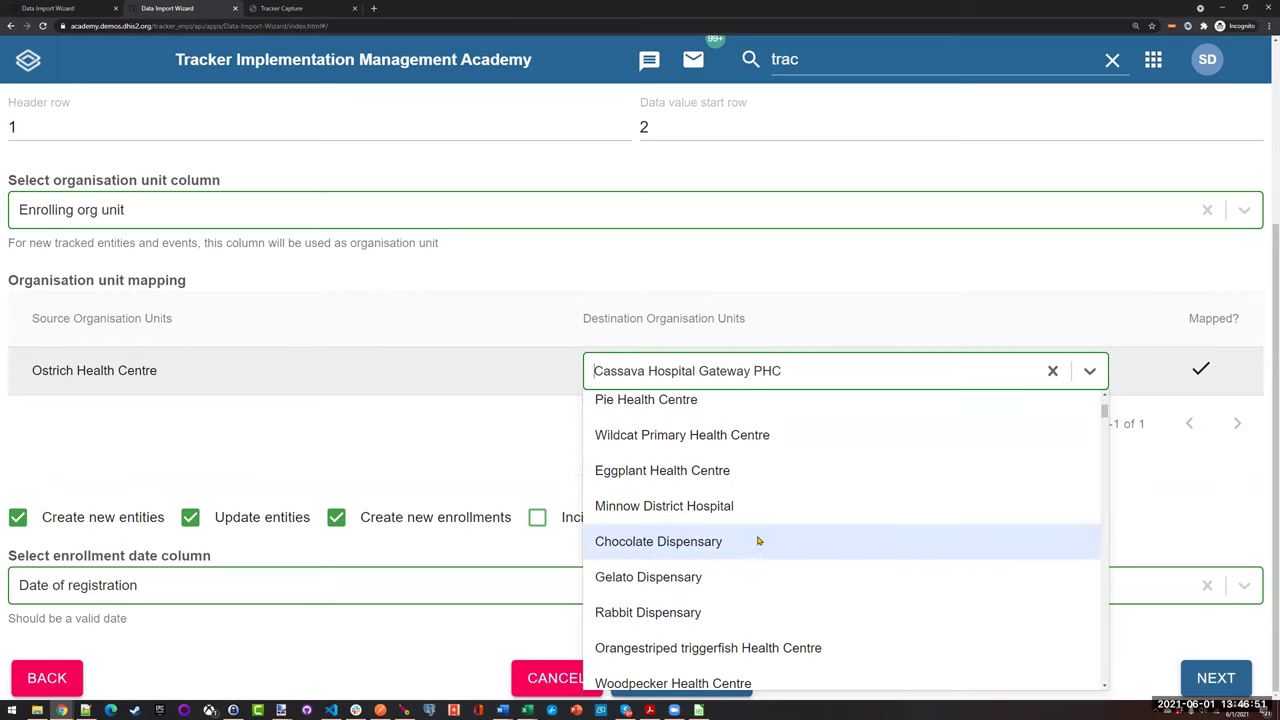
left_click(1051, 371)
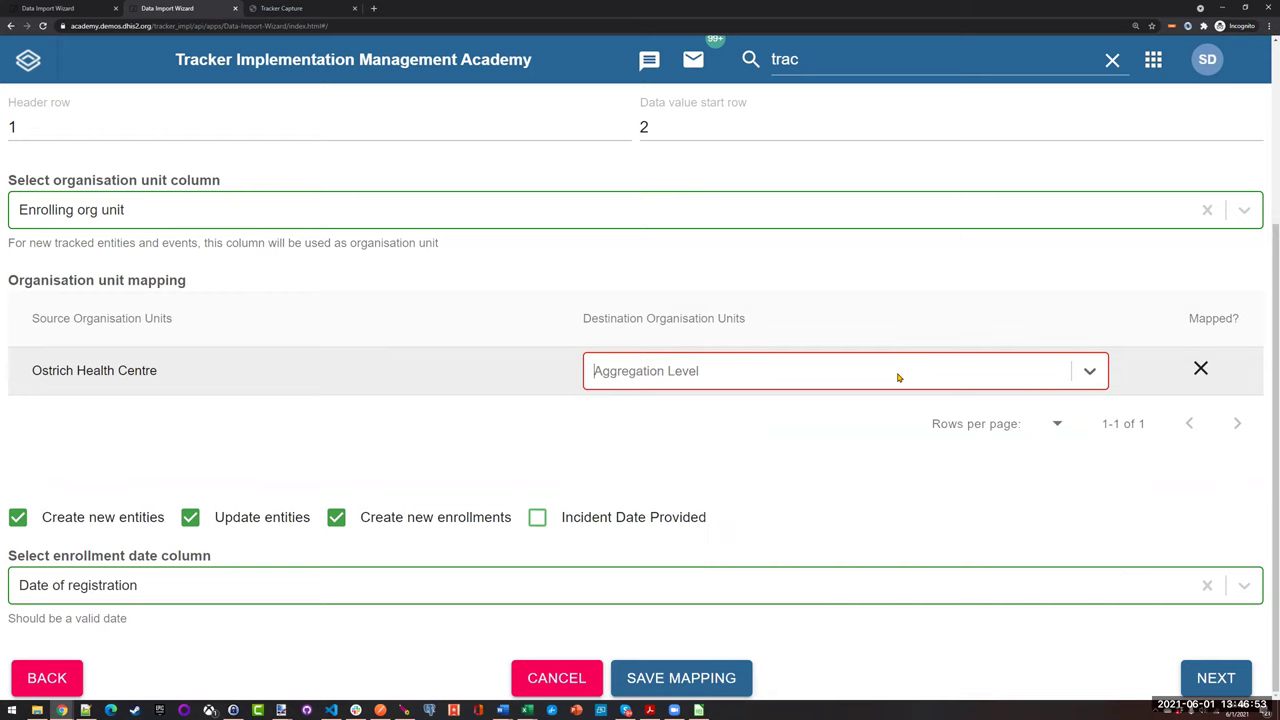
type("ostr")
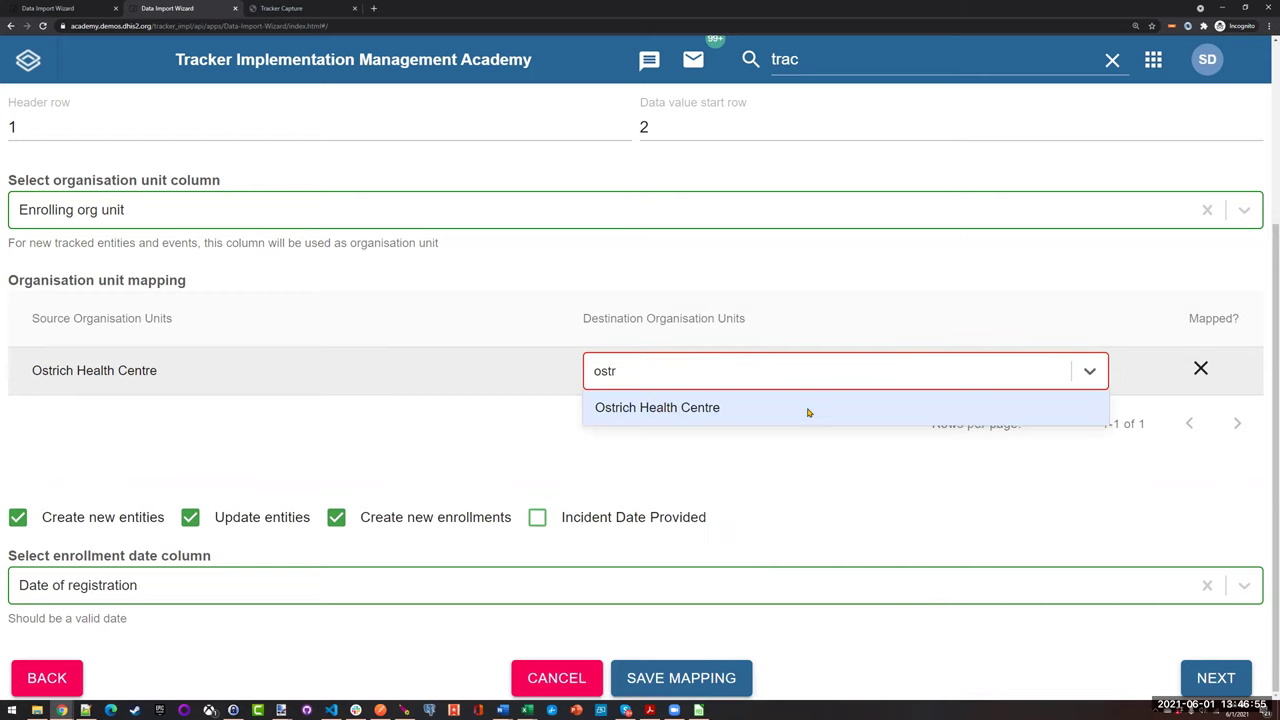
left_click(810, 410)
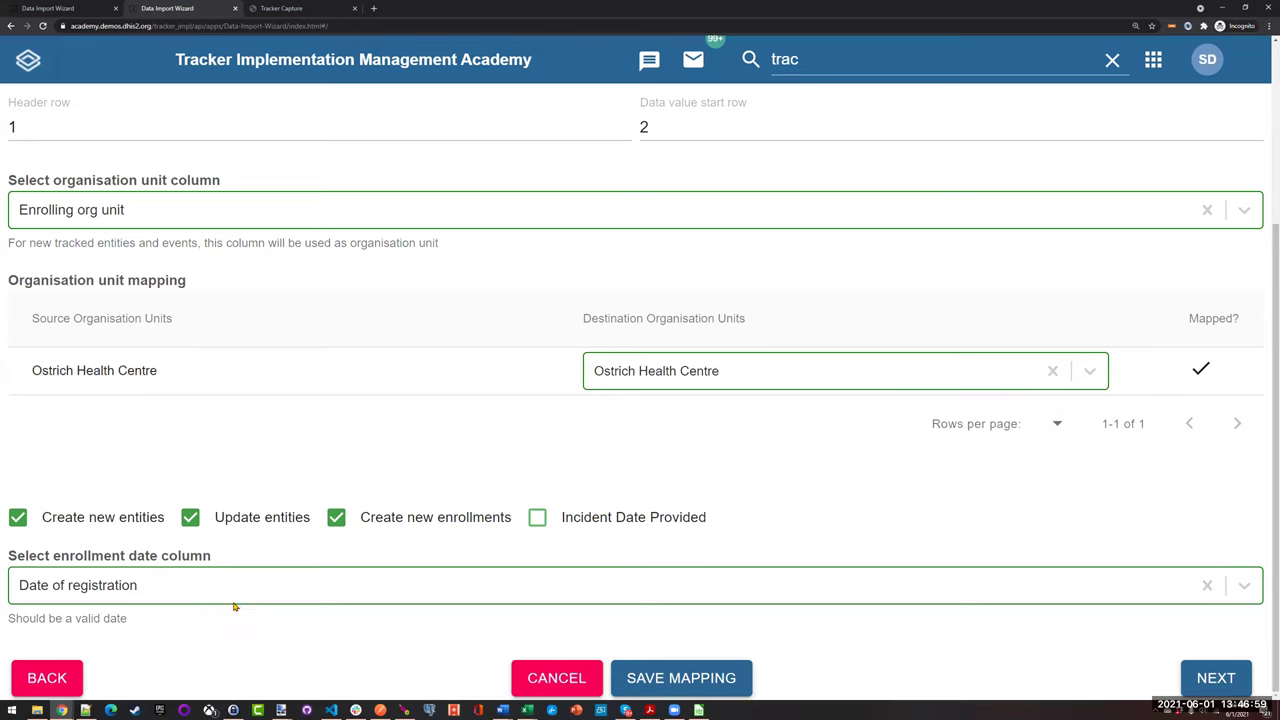
left_click(288, 8)
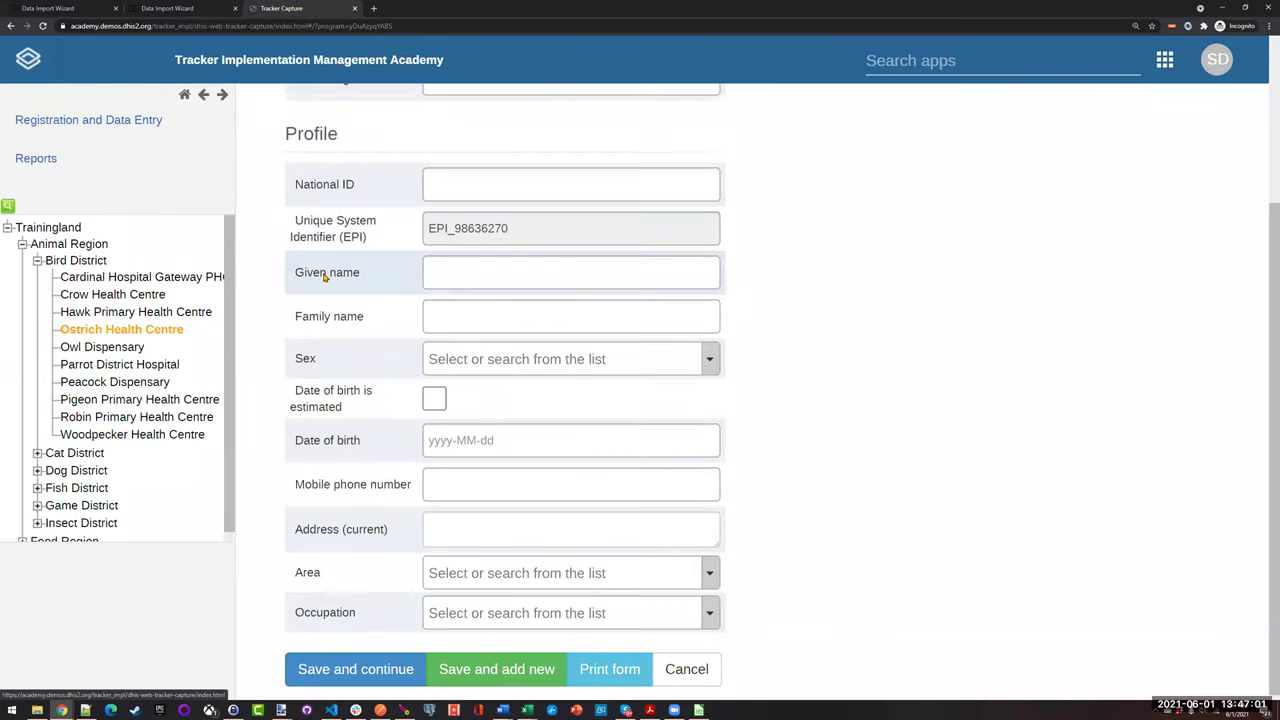
scroll(457, 304, "up", 3)
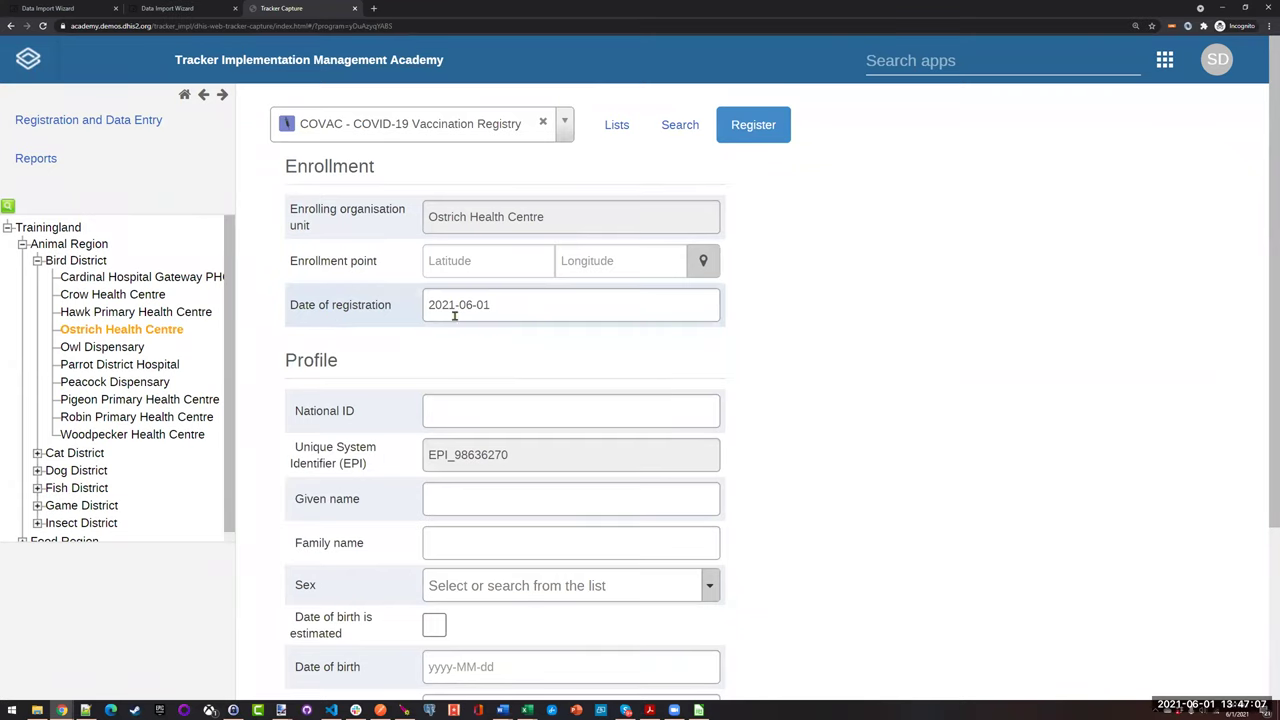
Return to the import wizard and list the enrollment date column choices
key("ctrl+shift+Tab")
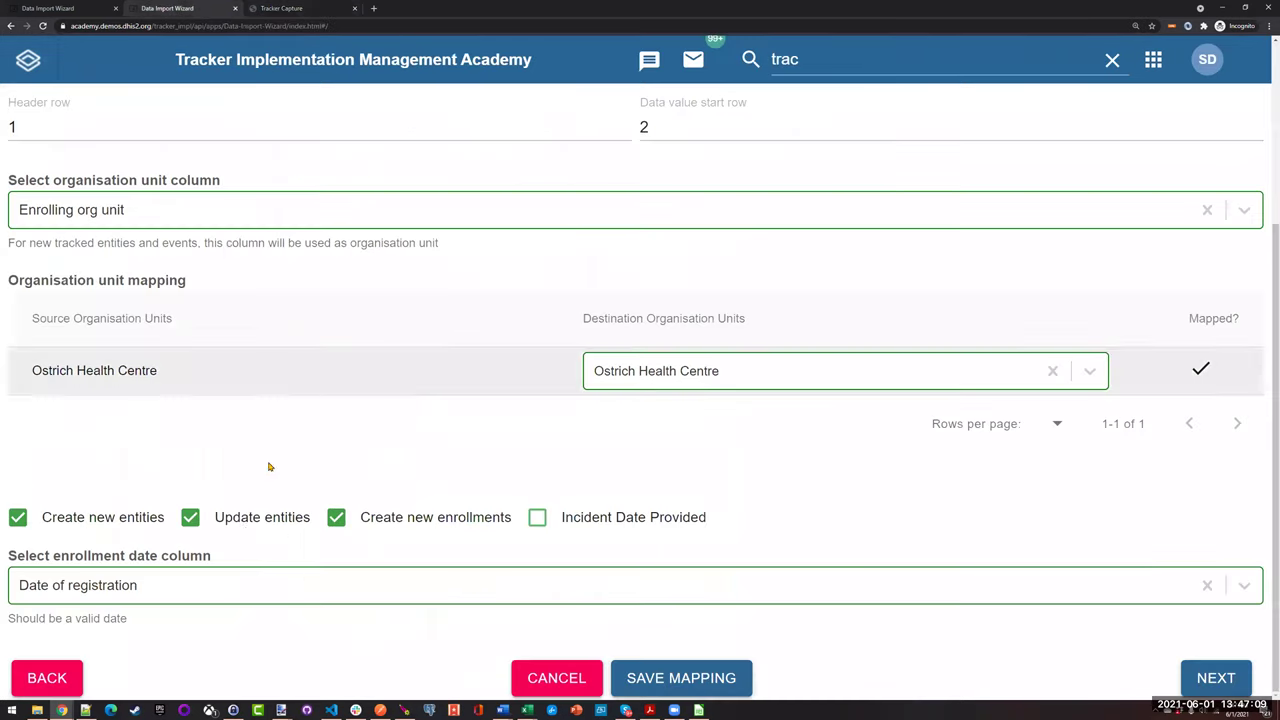
left_click(248, 586)
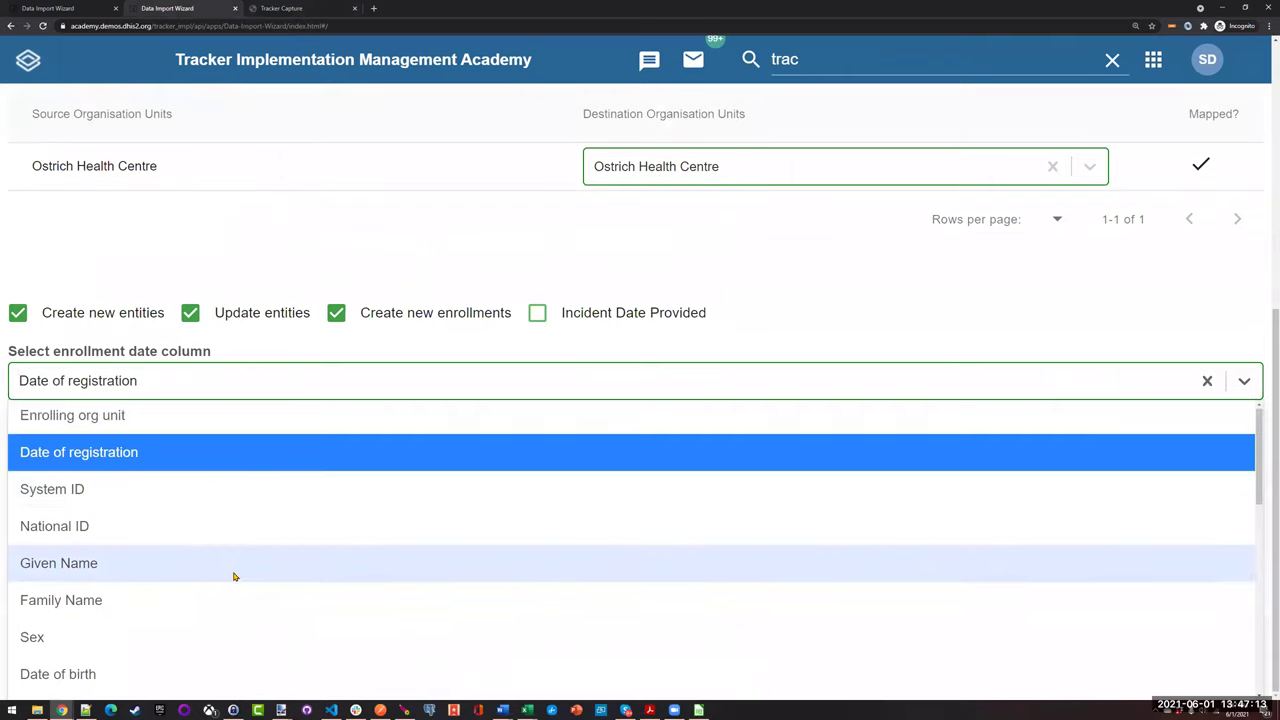
Keep 'Date of registration' selected as the enrollment date column, then switch windows
scroll(234, 574, "down", 1)
scroll(230, 575, "down", 5)
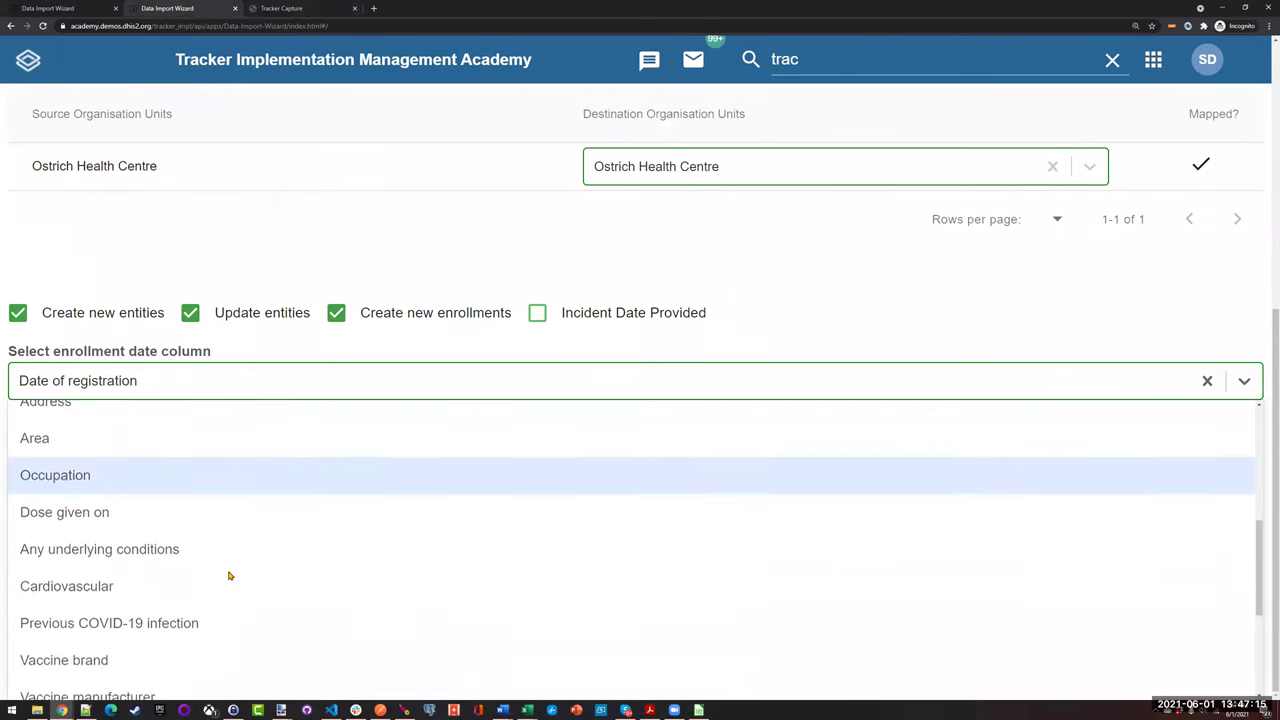
scroll(228, 575, "up", 8)
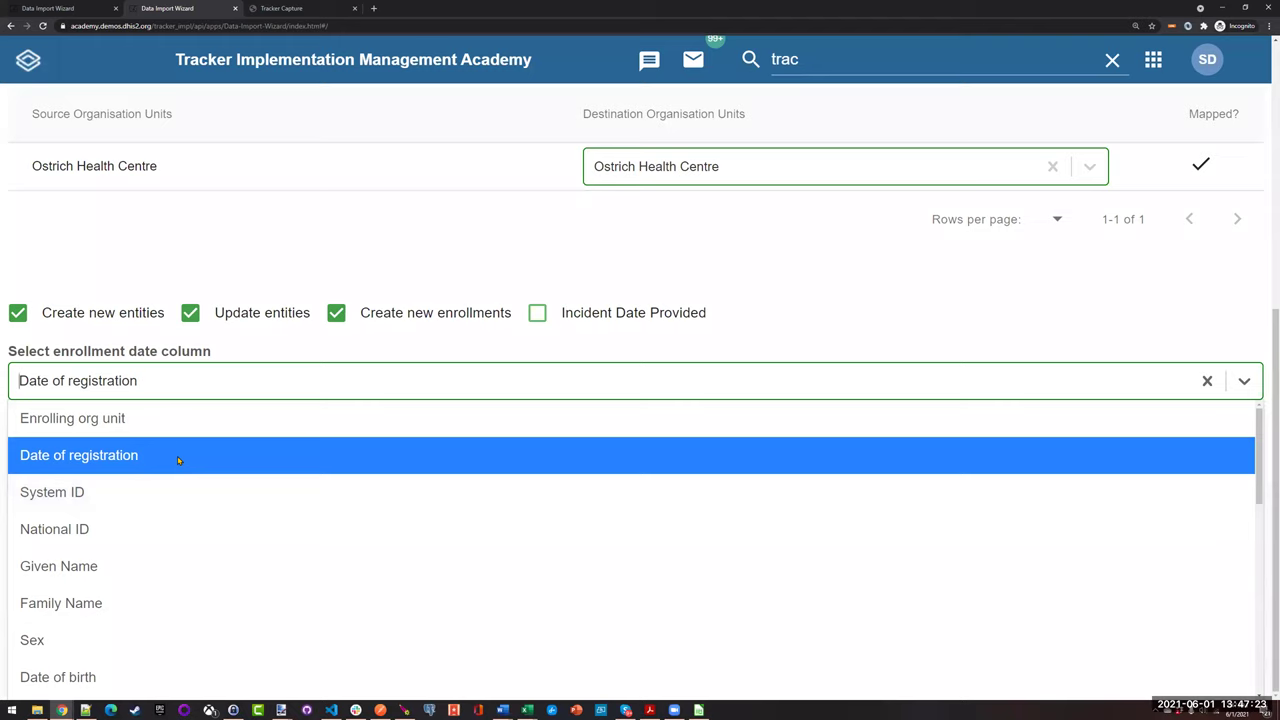
left_click(178, 460)
key("alt+Tab")
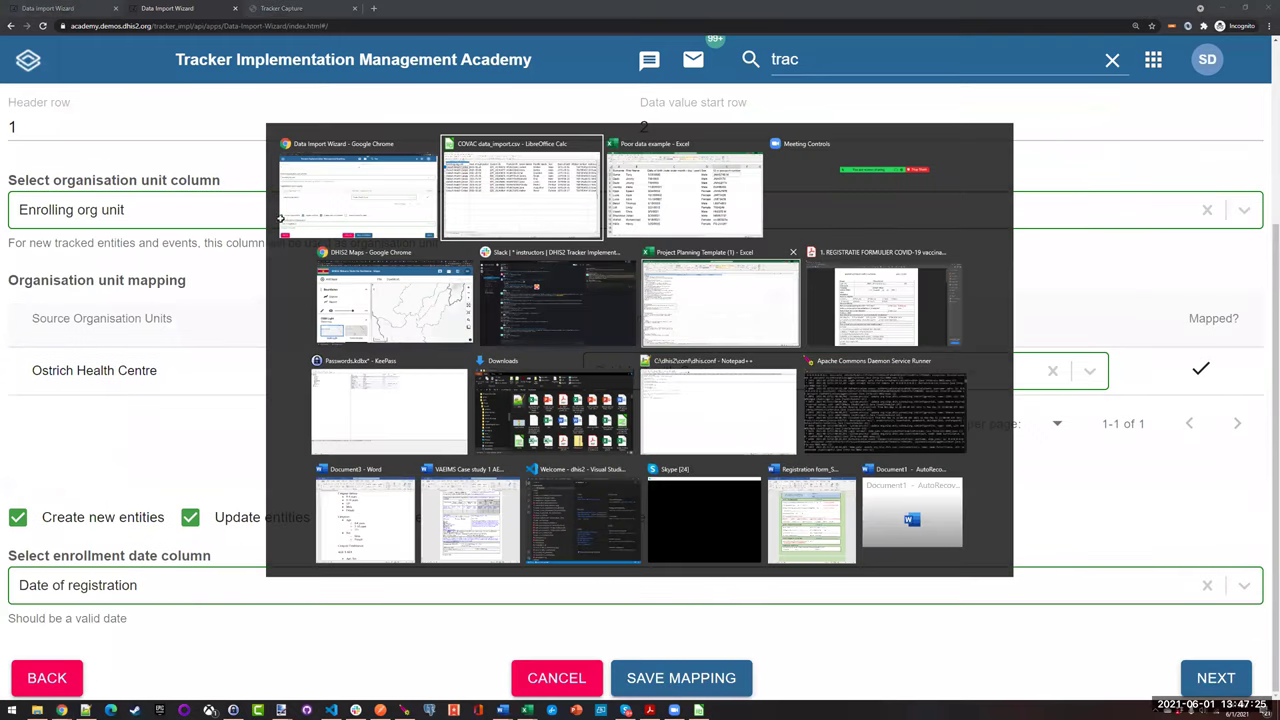
Check the Date of registration column in COVAC data_import.csv, then return to the wizard
key("alt+Tab")
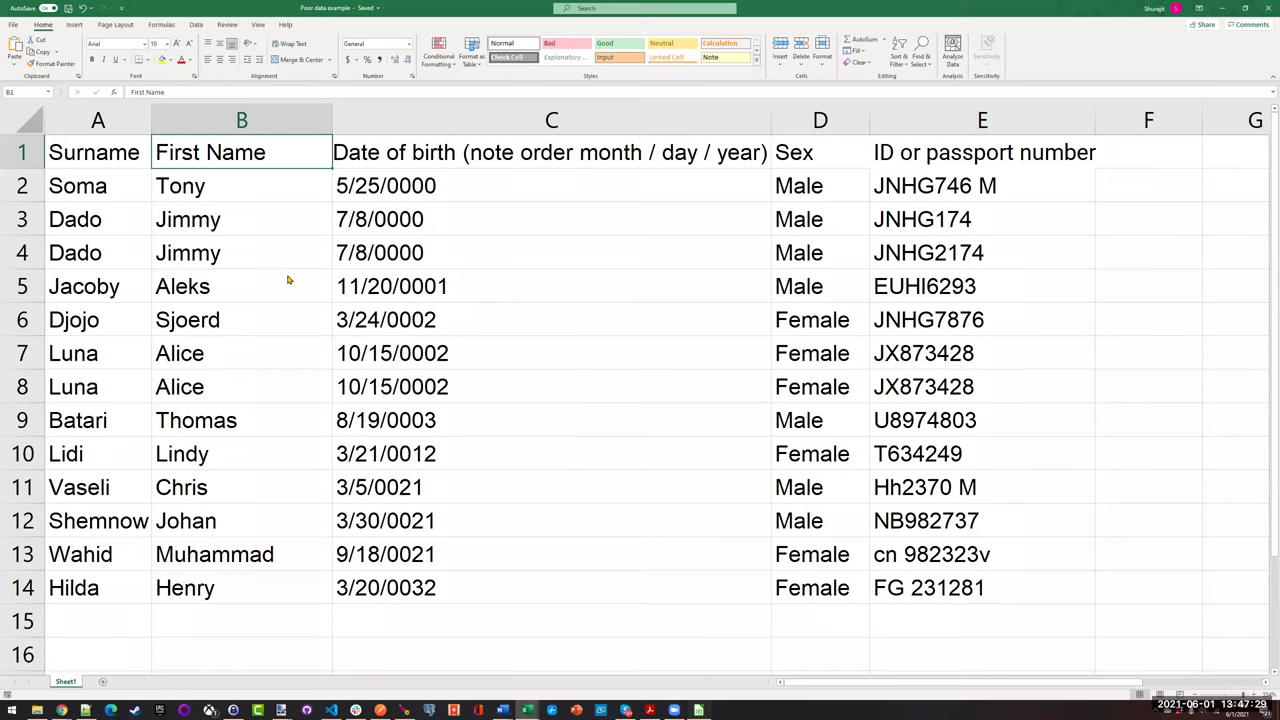
key("alt+Tab")
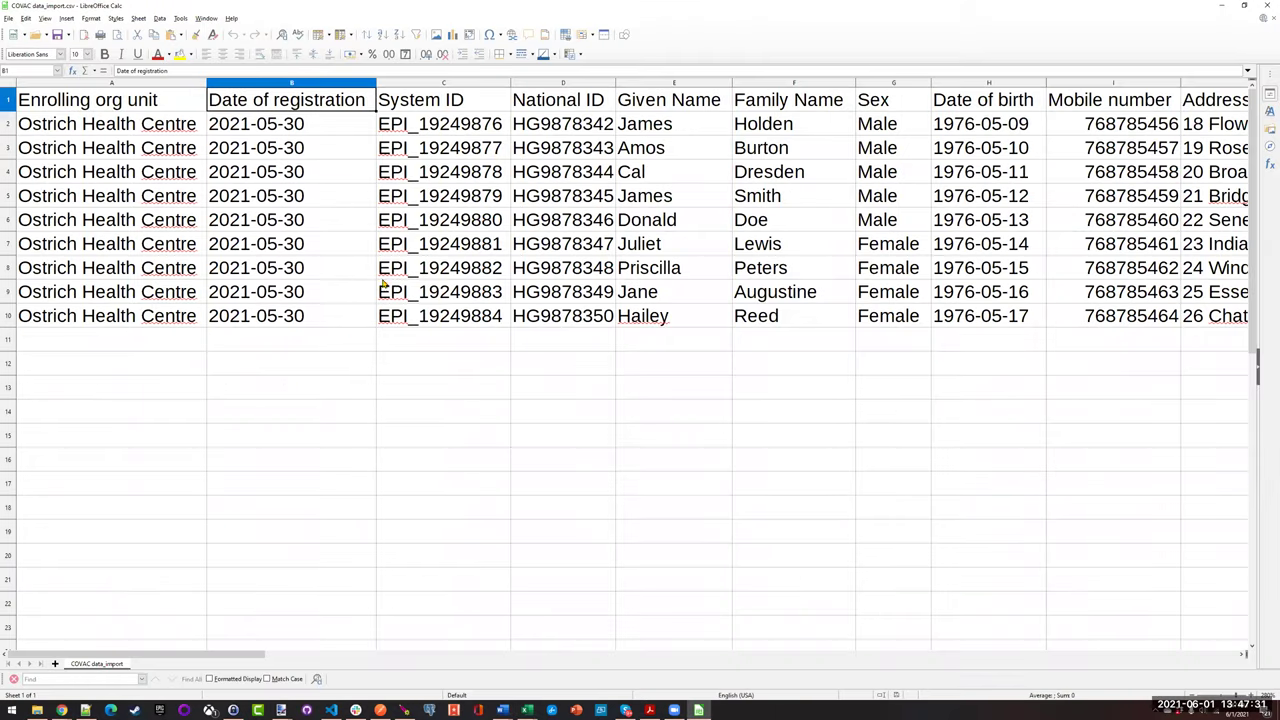
key("alt+Tab")
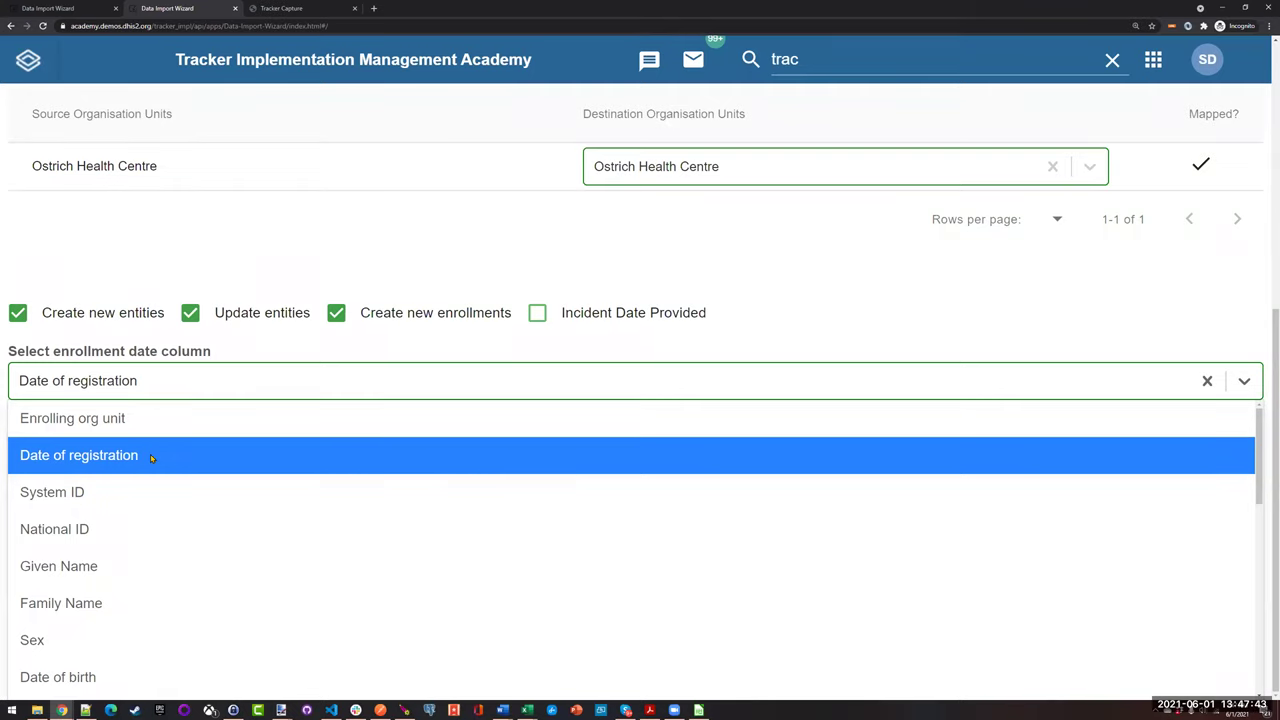
Confirm Date of registration as the enrollment date and show all 11 attribute rows
left_click(201, 454)
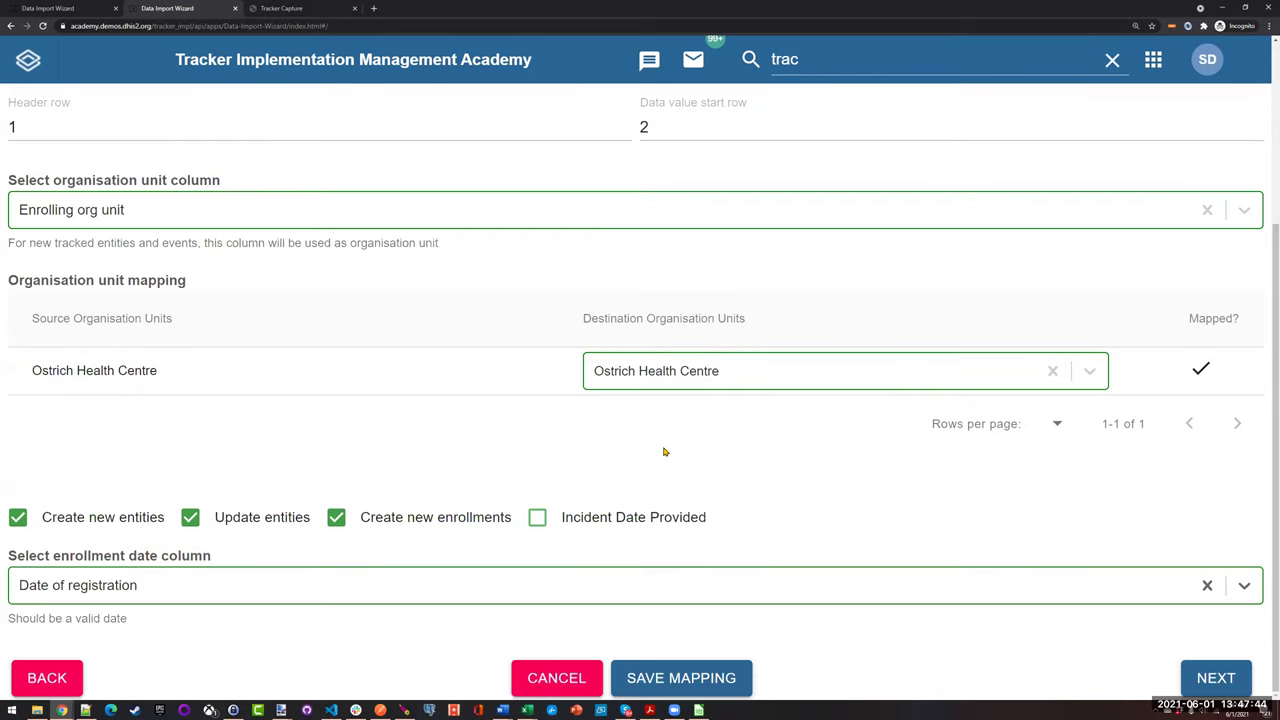
left_click(1225, 680)
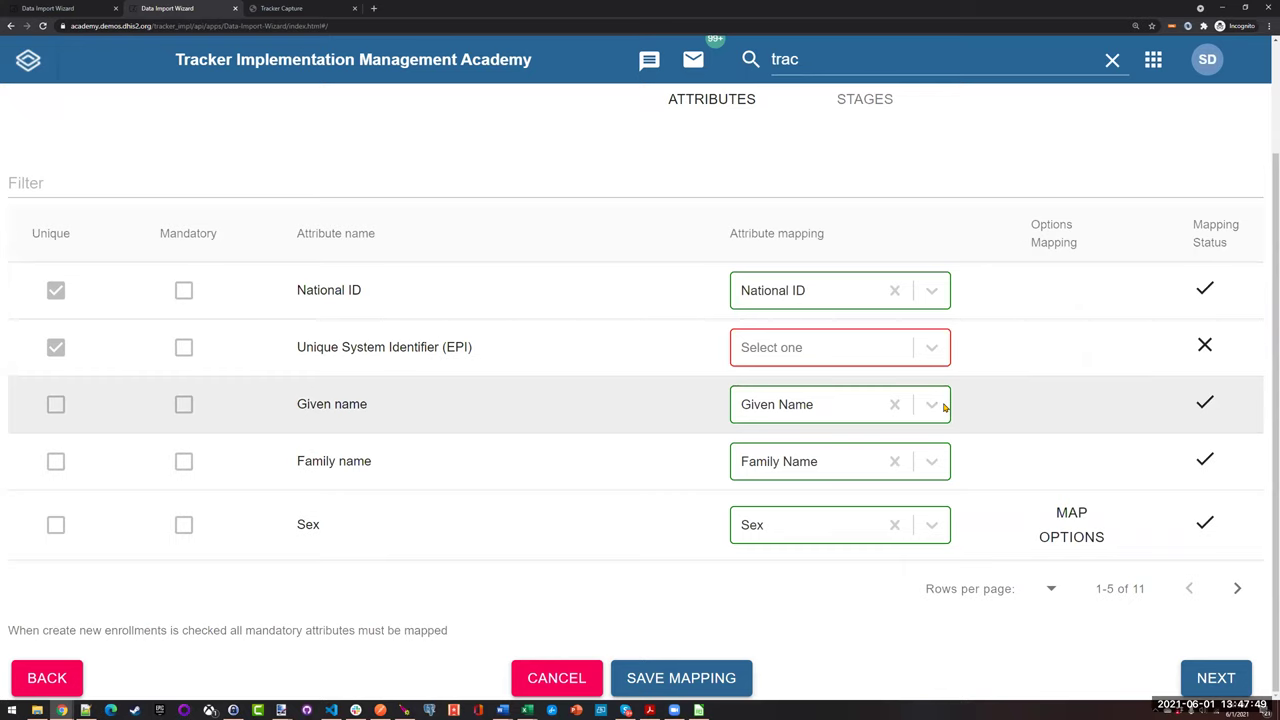
left_click(1050, 589)
left_click(1049, 560)
scroll(199, 264, "up", 4)
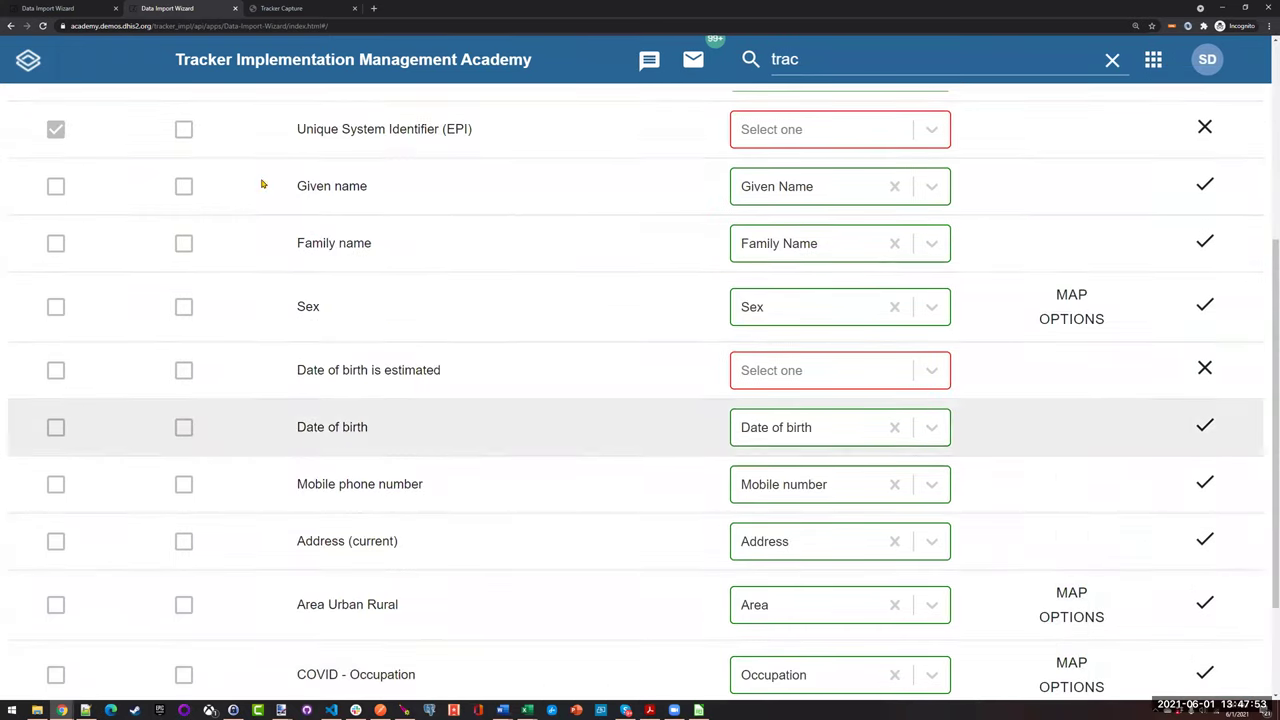
scroll(199, 264, "up", 1)
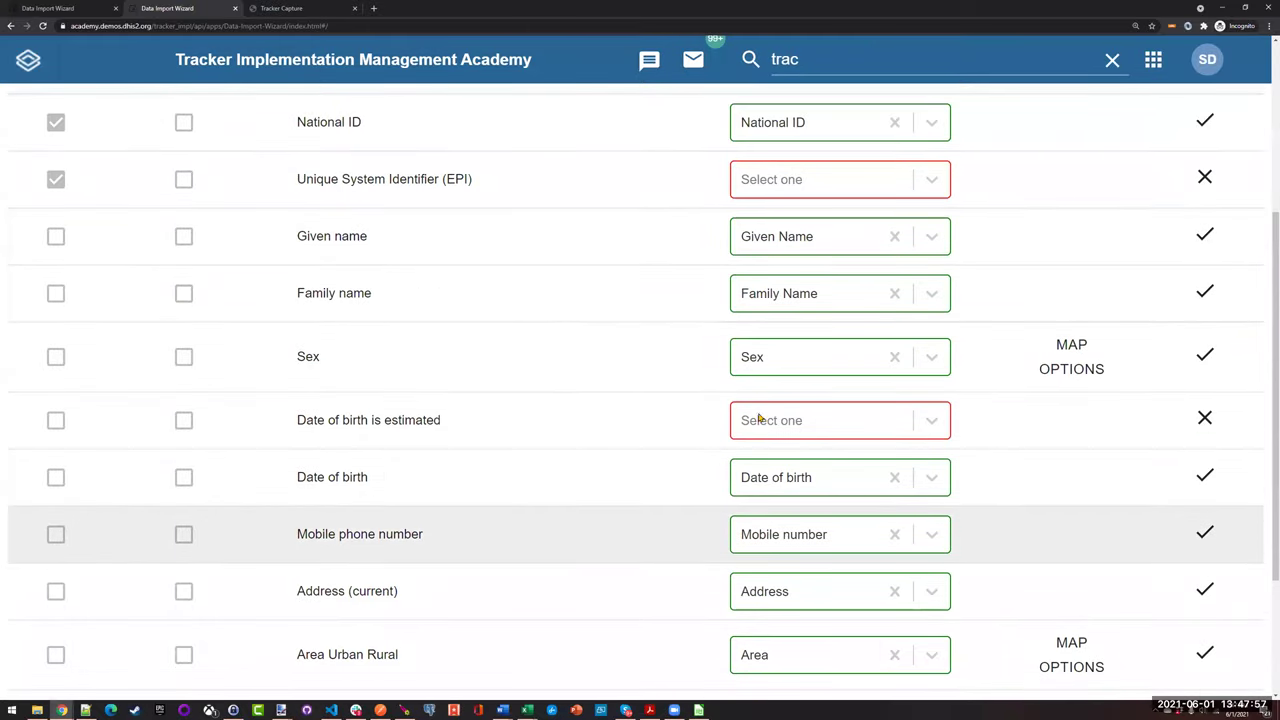
Review the Given name column choices, then open the EPI identifier's column list
left_click(932, 237)
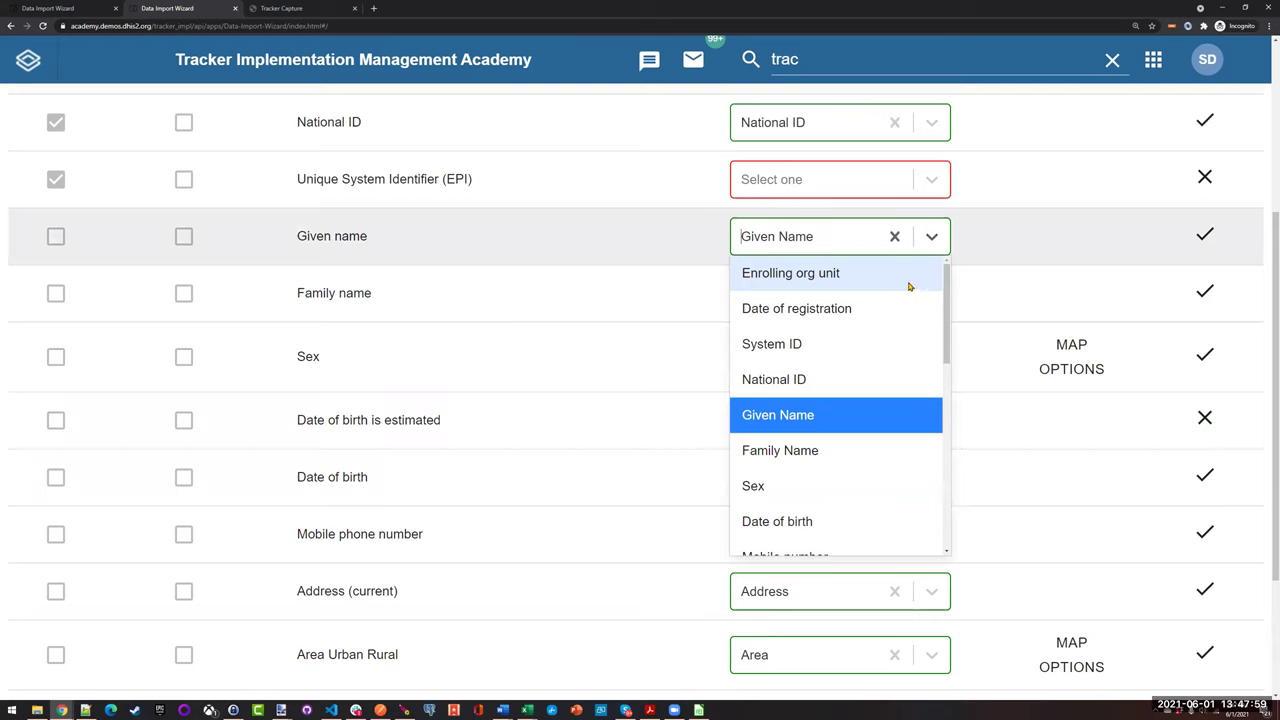
scroll(974, 251, "up", 3)
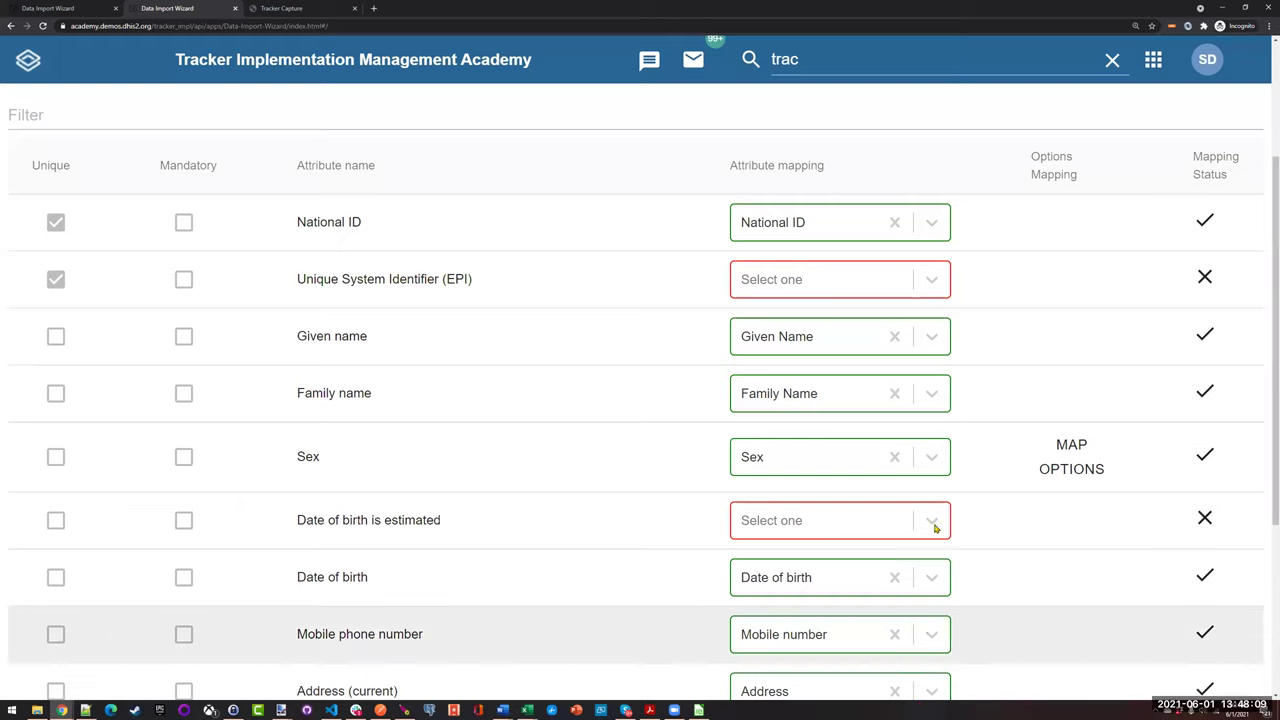
left_click(934, 336)
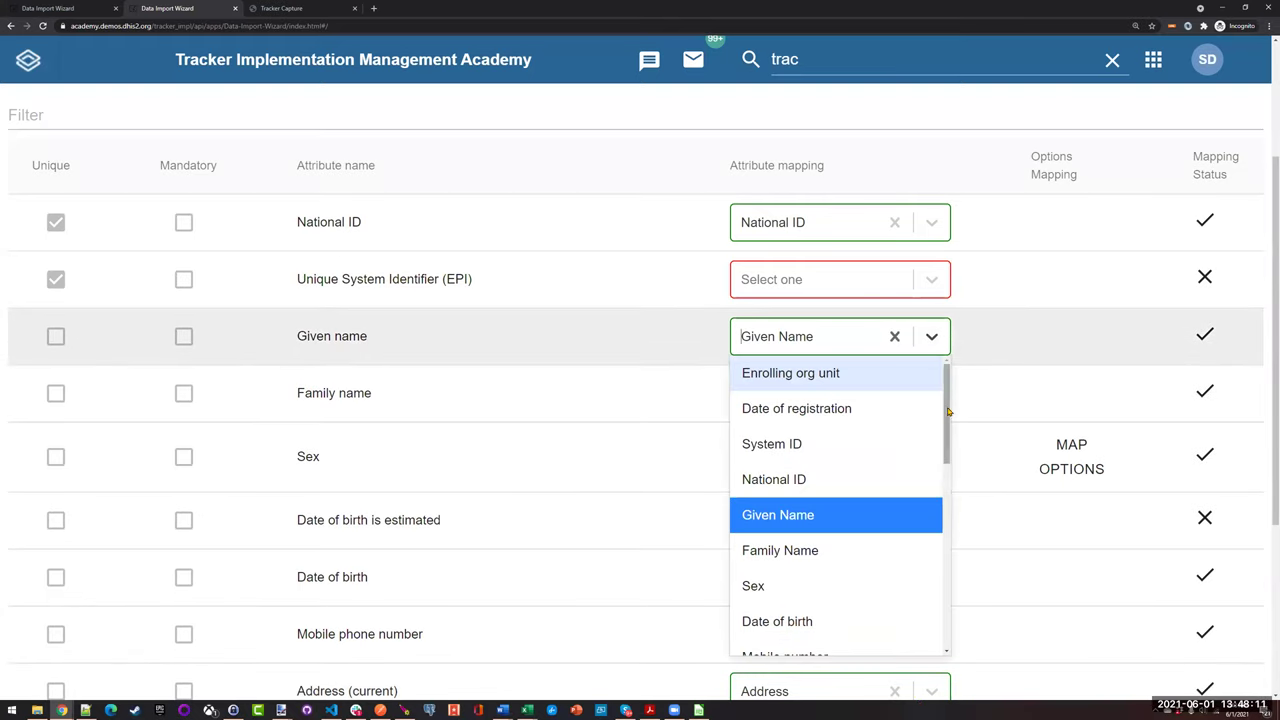
scroll(948, 418, "down", 2)
scroll(942, 456, "up", 2)
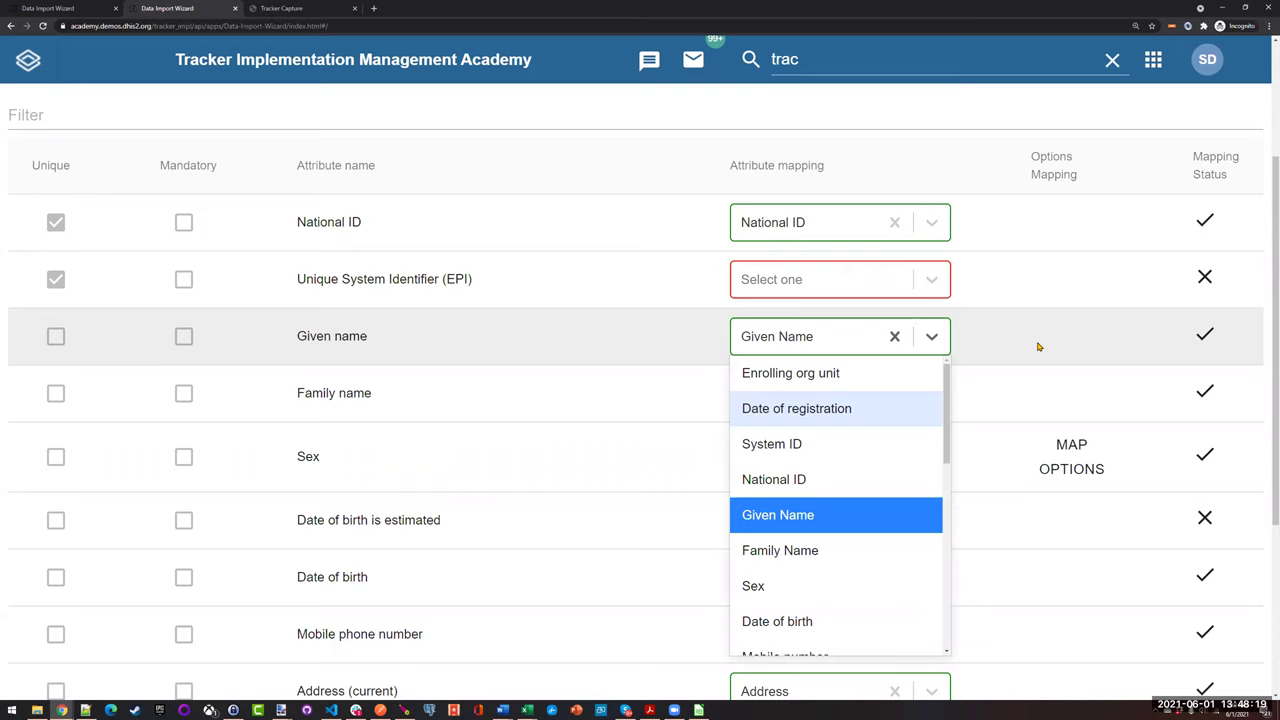
left_click(1026, 340)
Search the EPI identifier's column list for 'sy' without choosing a column
left_click(851, 286)
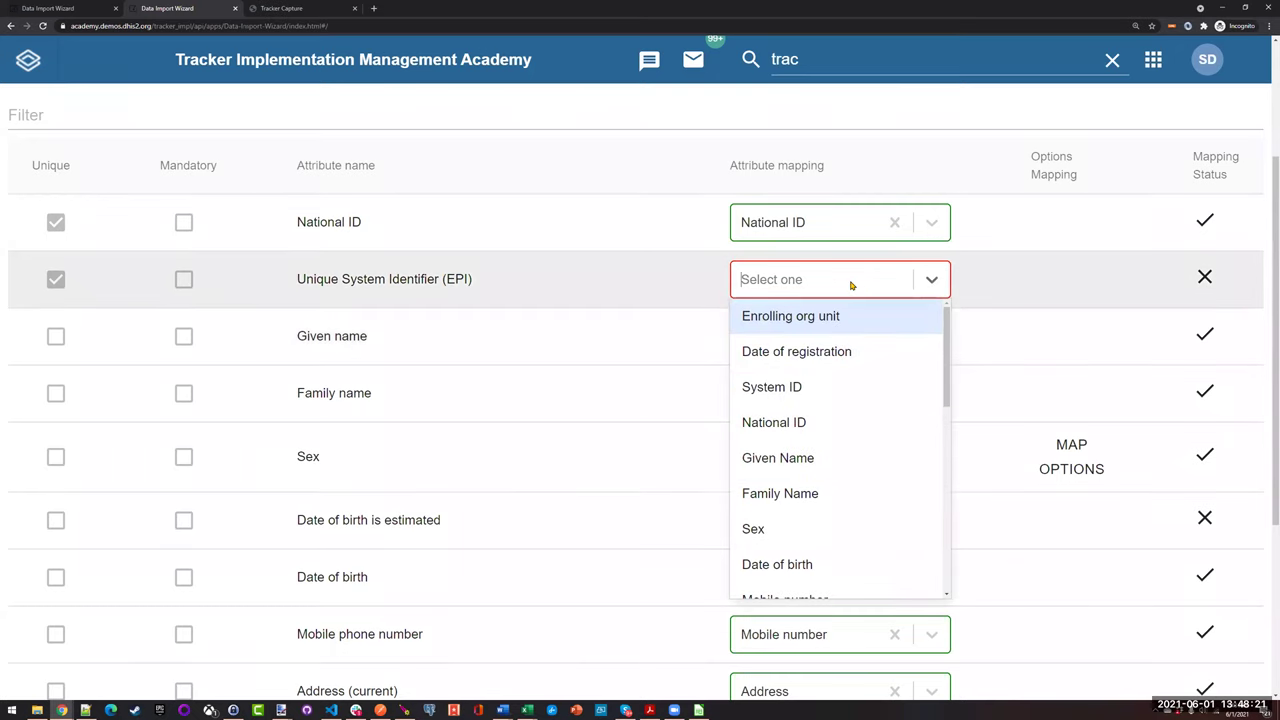
type("syt")
key("BackSpace")
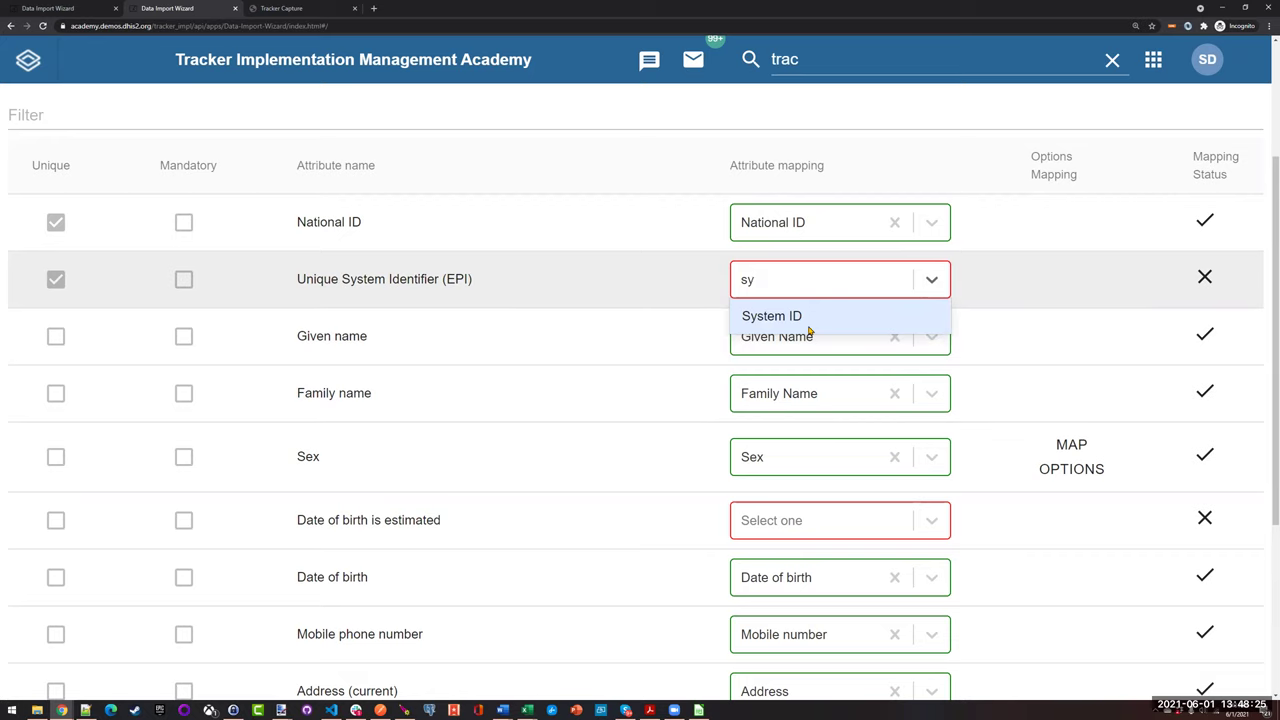
left_click(1064, 306)
left_click(932, 279)
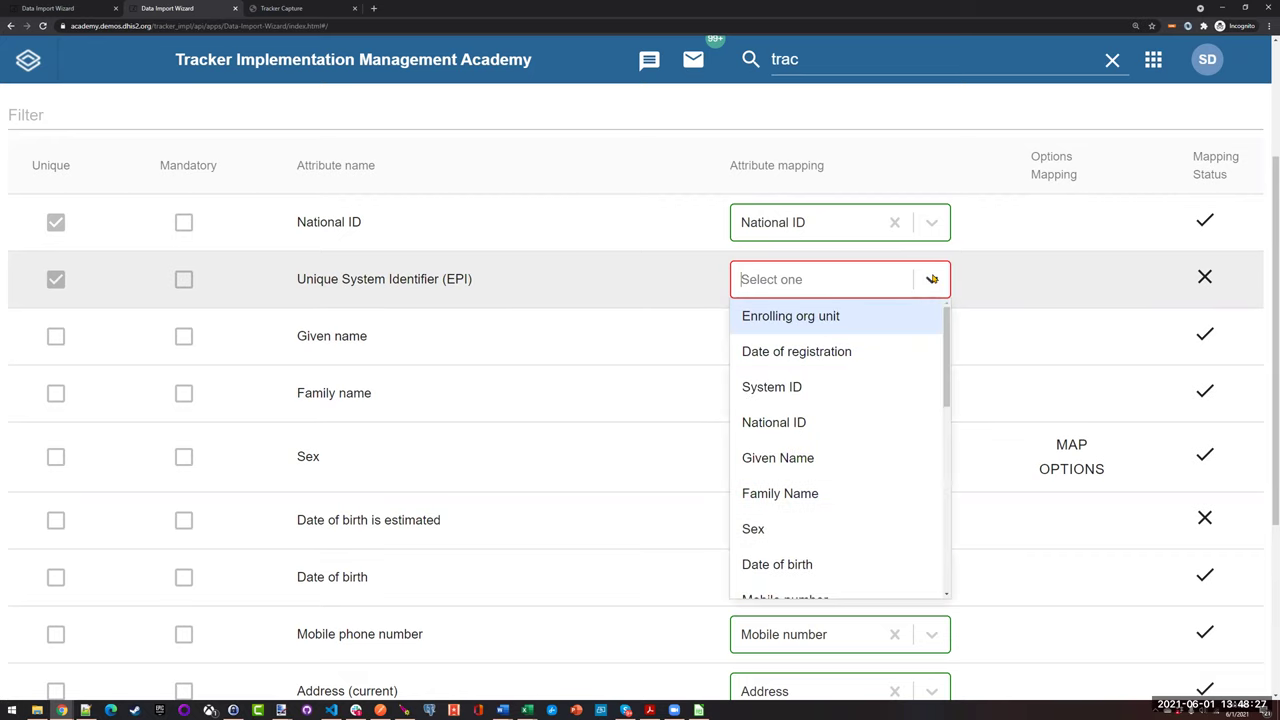
left_click(930, 278)
Check the System ID column values in the COVAC spreadsheet
key("alt+Tab")
key("Tab")
left_click(511, 196)
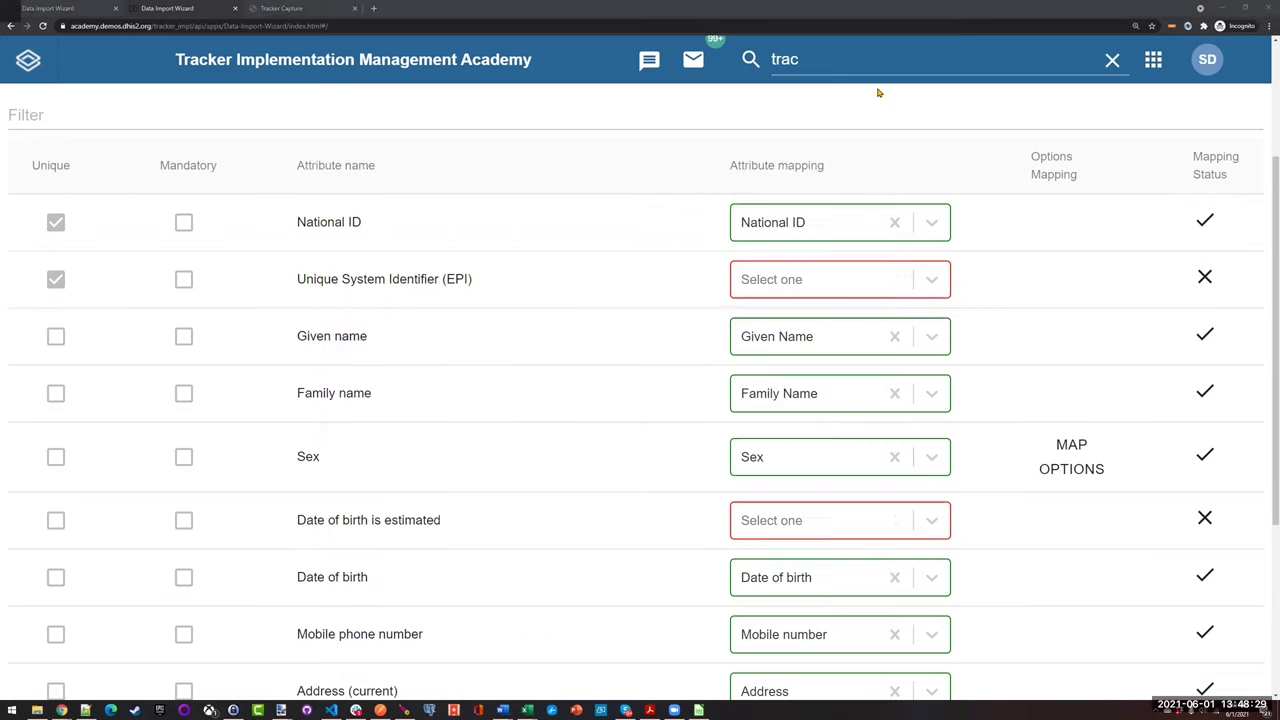
key("Right")
key("Right")
key("Right")
key("Left")
key("Left")
key("shift+Down")
key("shift+Up")
key("shift+Down")
key("shift+Down")
key("shift+Down")
key("shift+Down")
key("shift+Down")
key("shift+Down")
key("shift+Down")
key("shift+Down")
key("shift+Down")
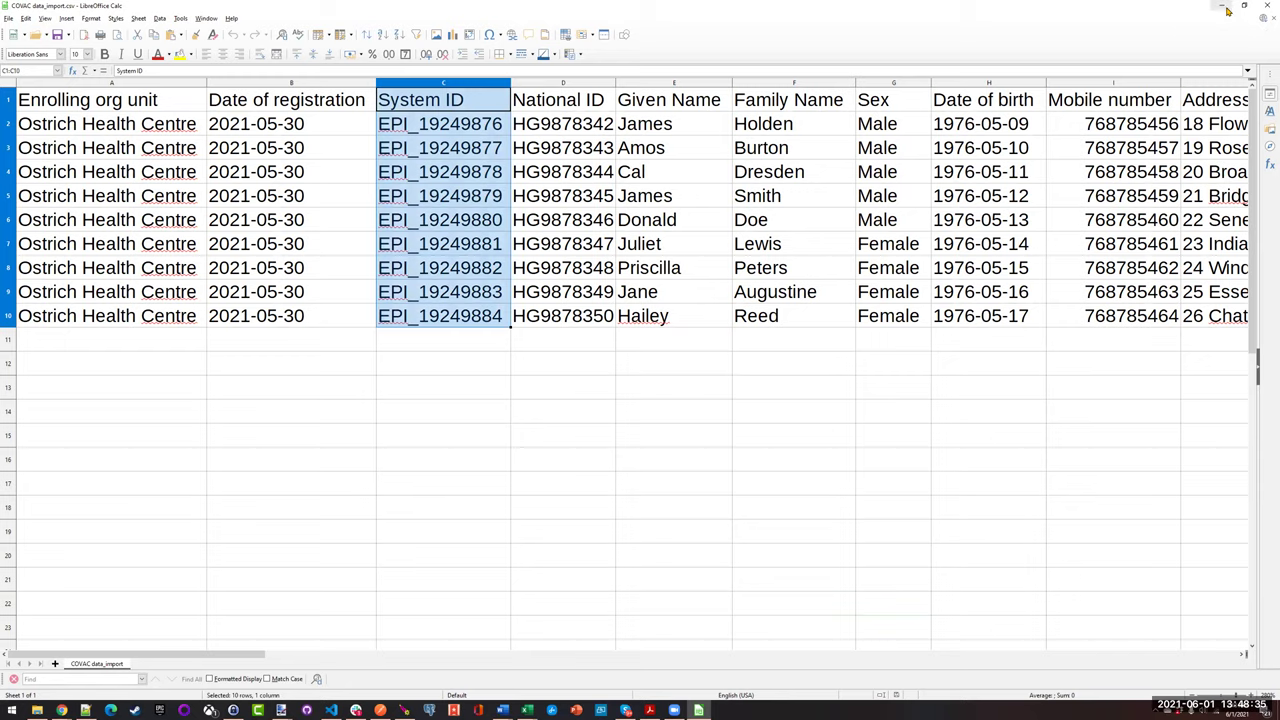
Map Unique System Identifier (EPI) to the System ID column
key("alt+Tab")
type("syt")
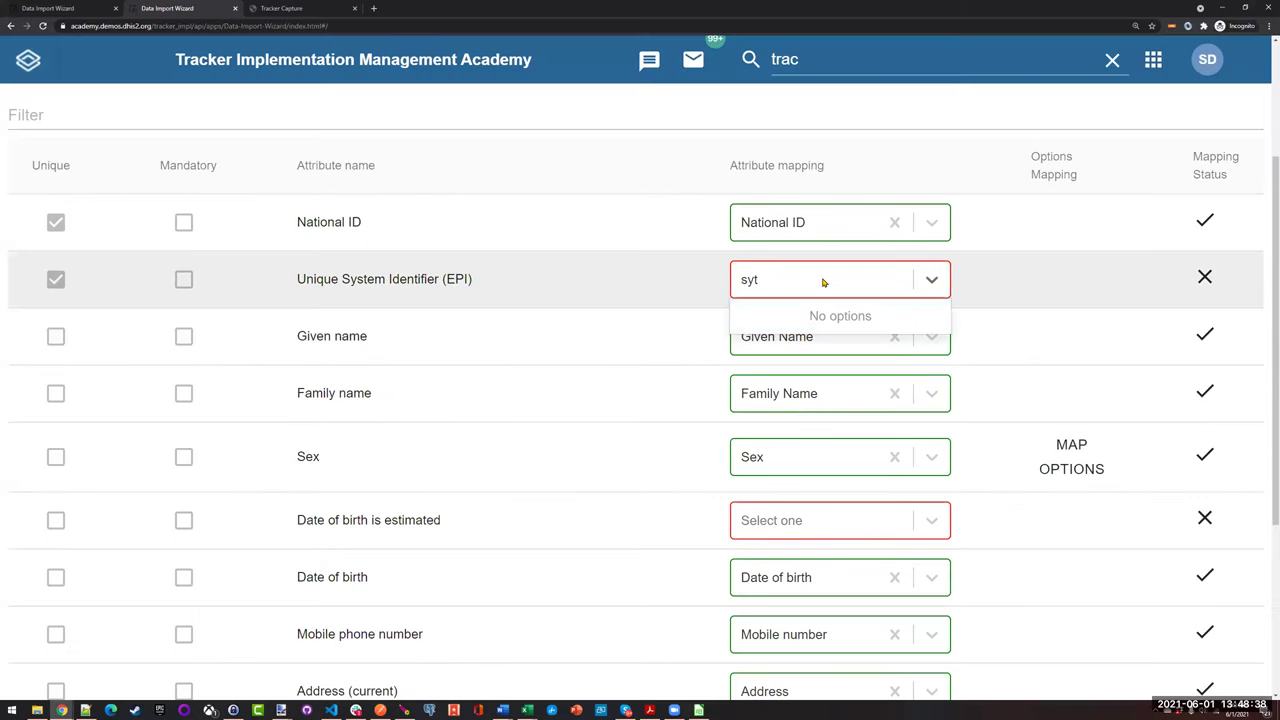
key("BackSpace")
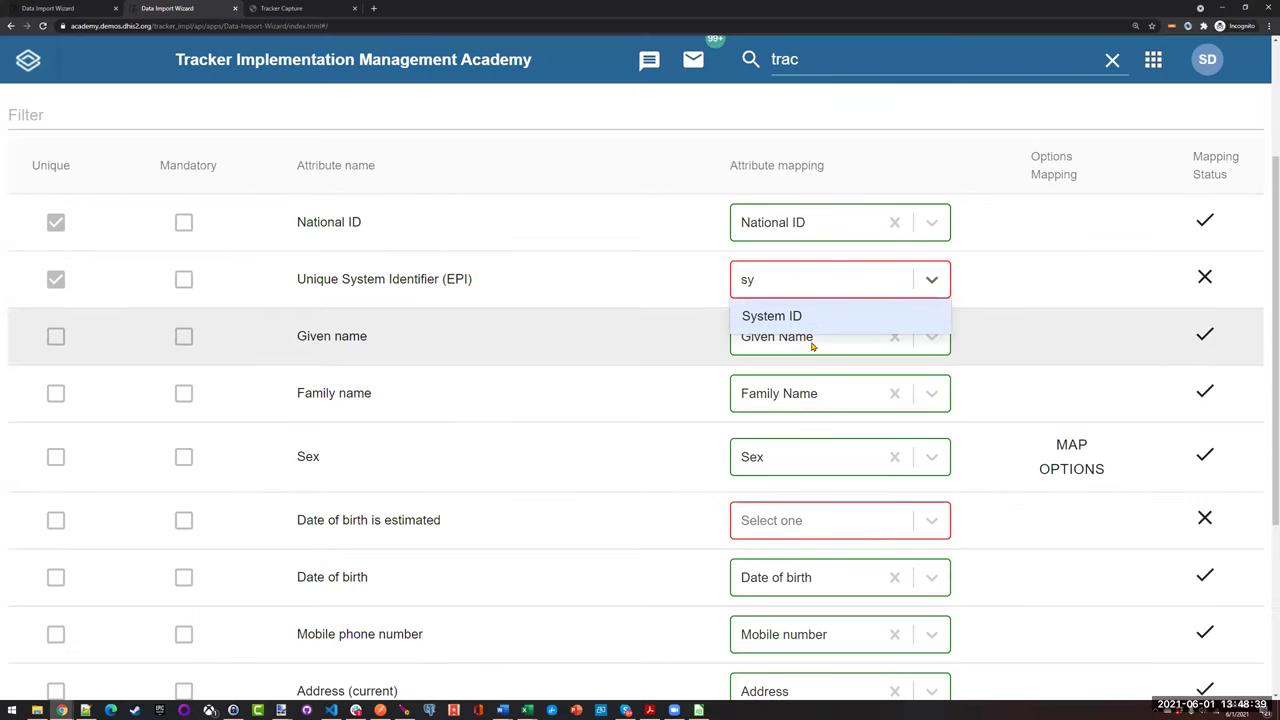
left_click(931, 282)
left_click(930, 281)
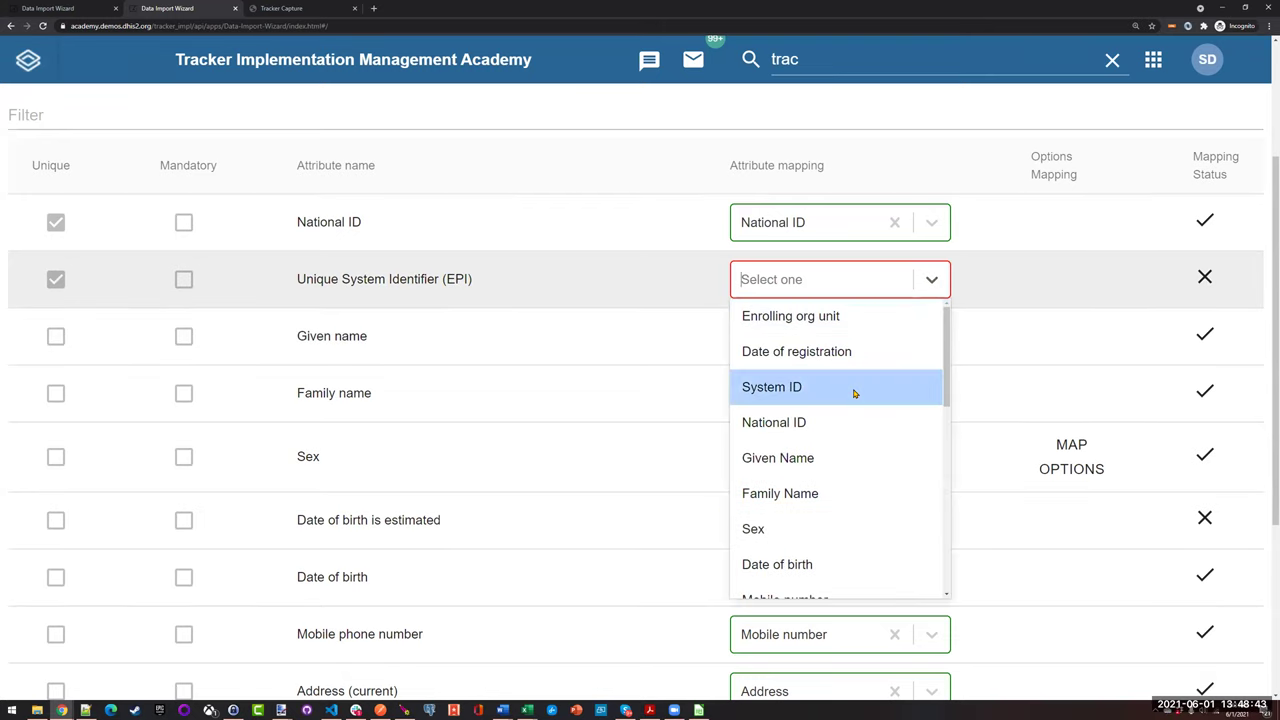
left_click(852, 390)
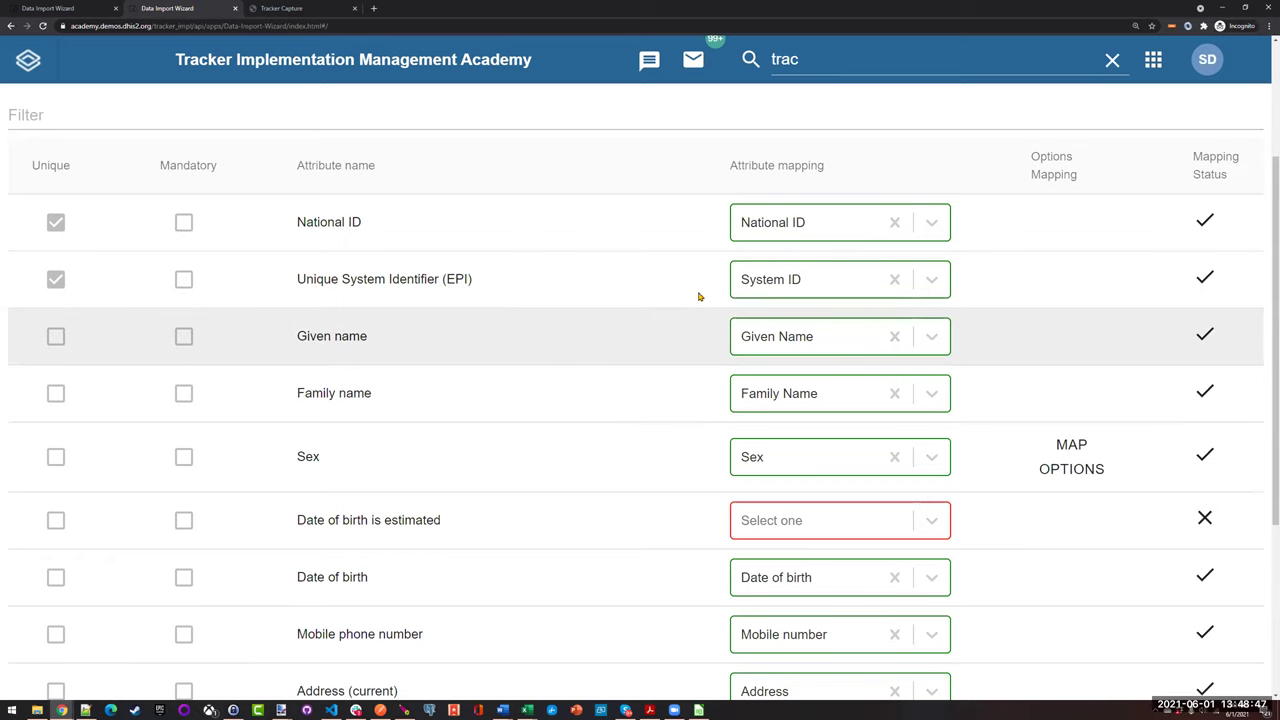
left_click_drag(496, 285, 304, 294)
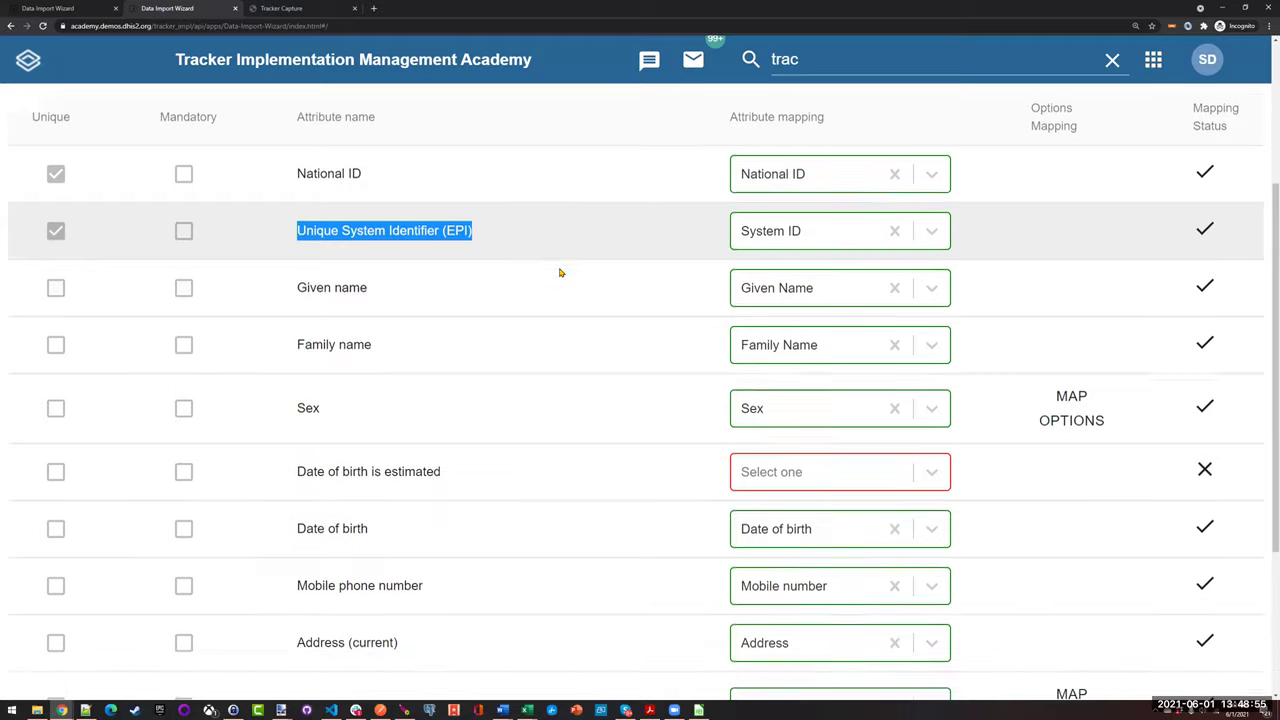
scroll(671, 337, "down", 3)
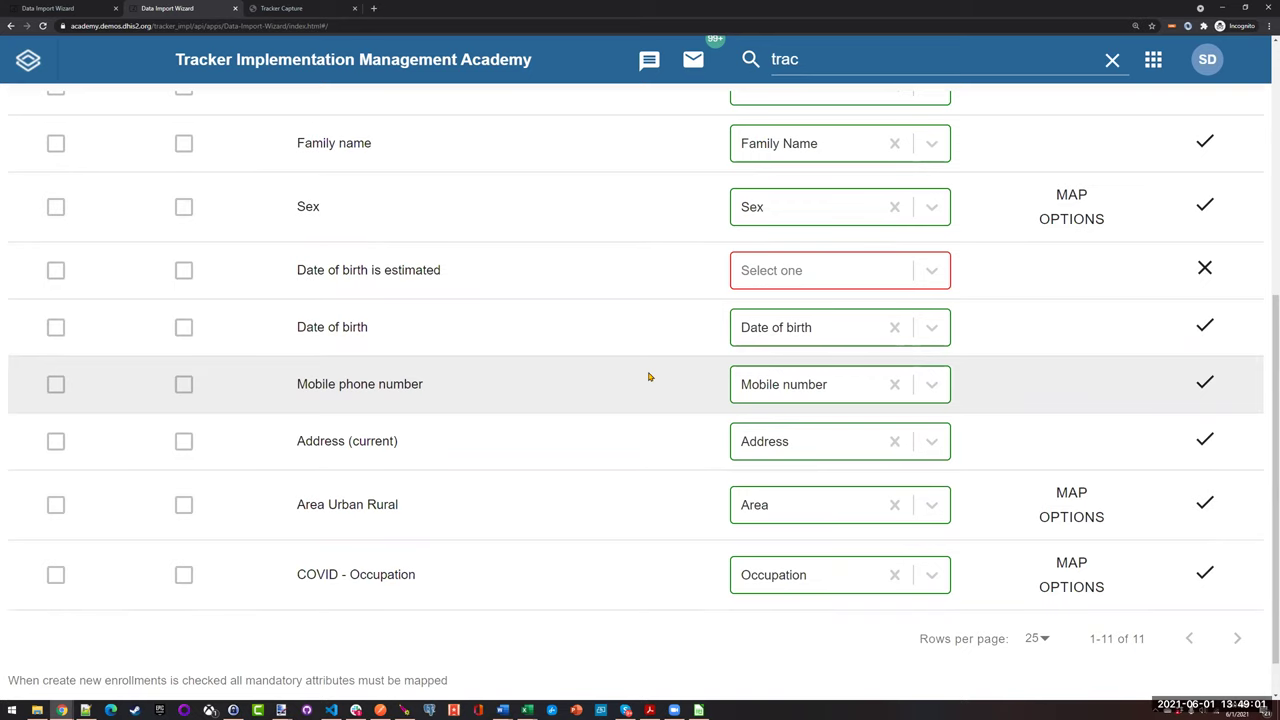
left_click(338, 8)
scroll(822, 420, "down", 4)
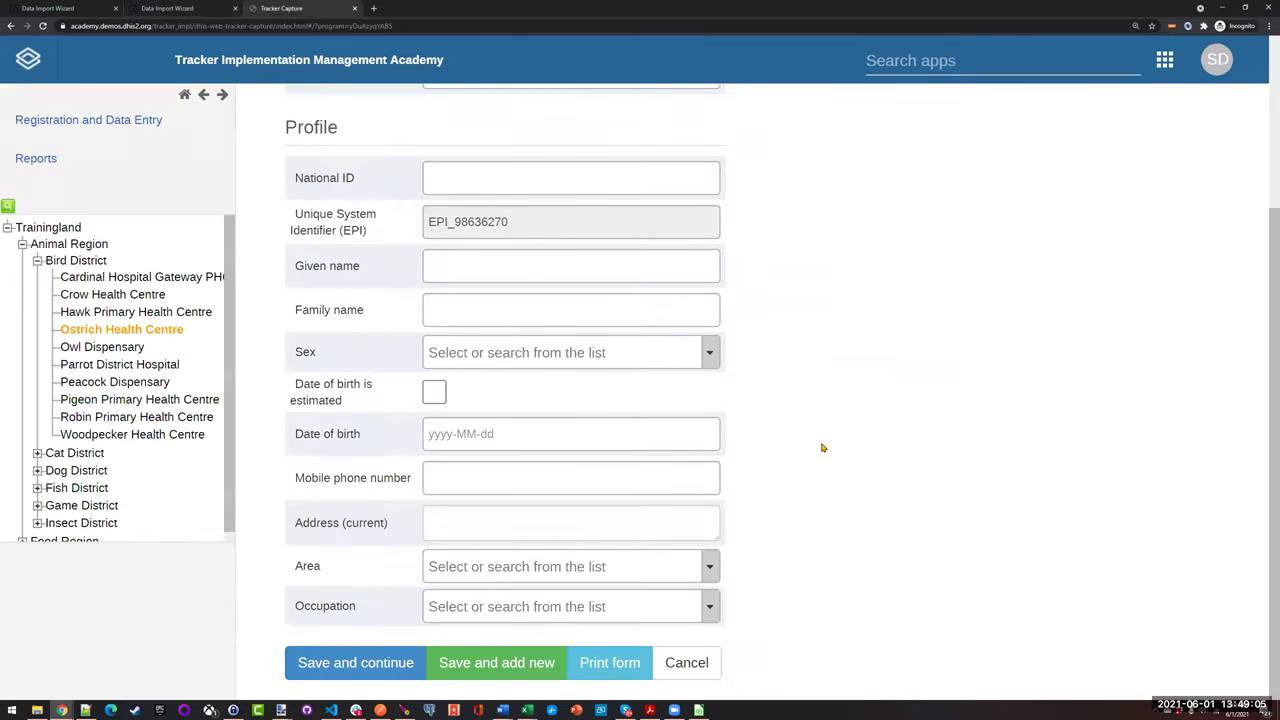
left_click(708, 355)
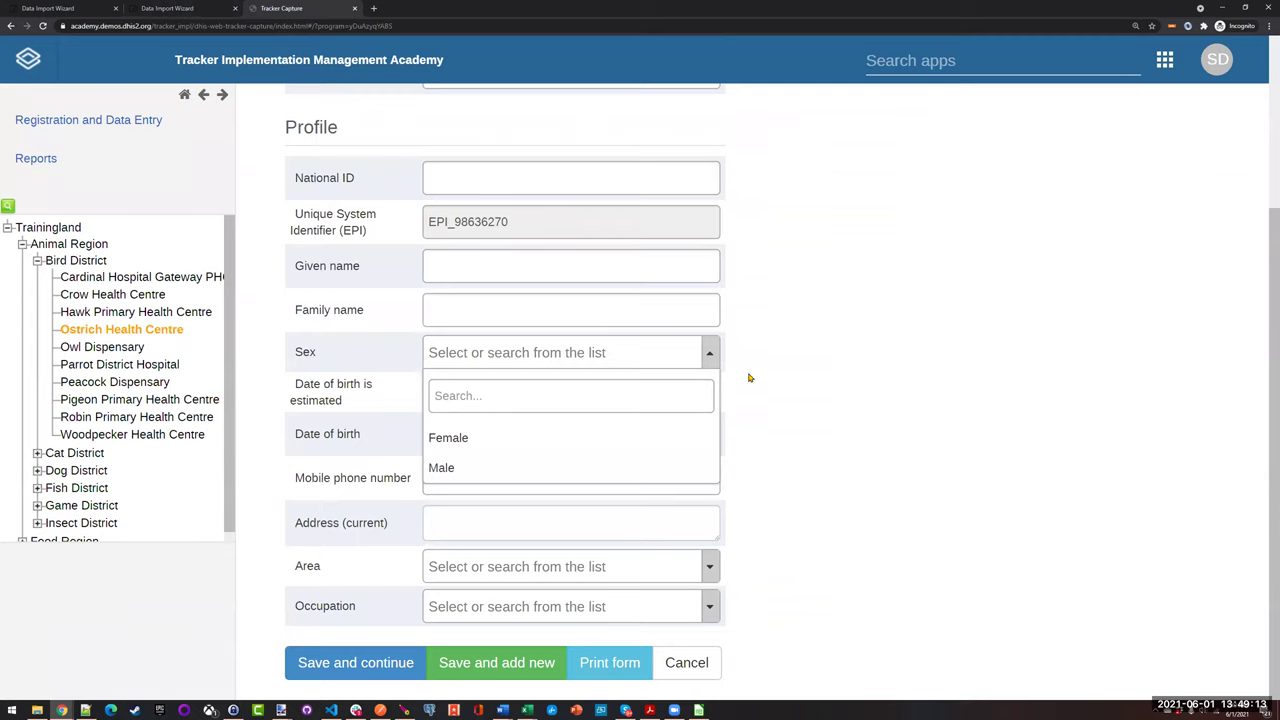
left_click(155, 8)
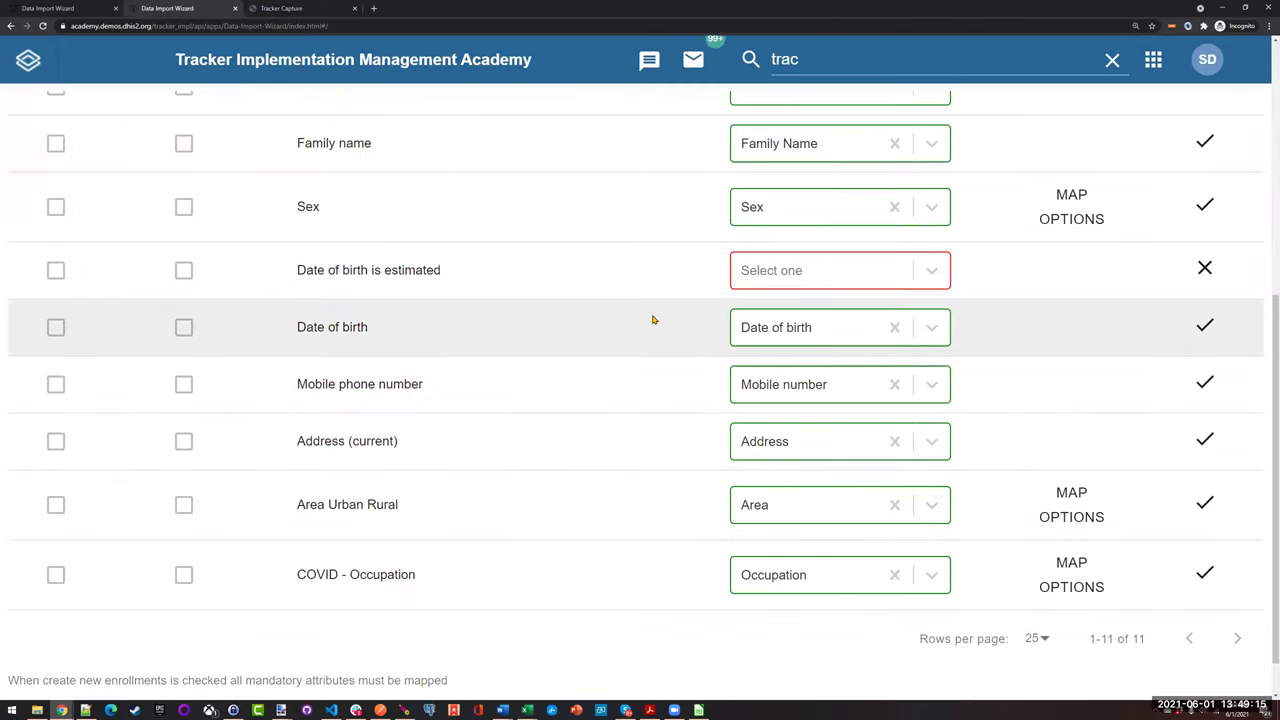
scroll(655, 318, "up", 1)
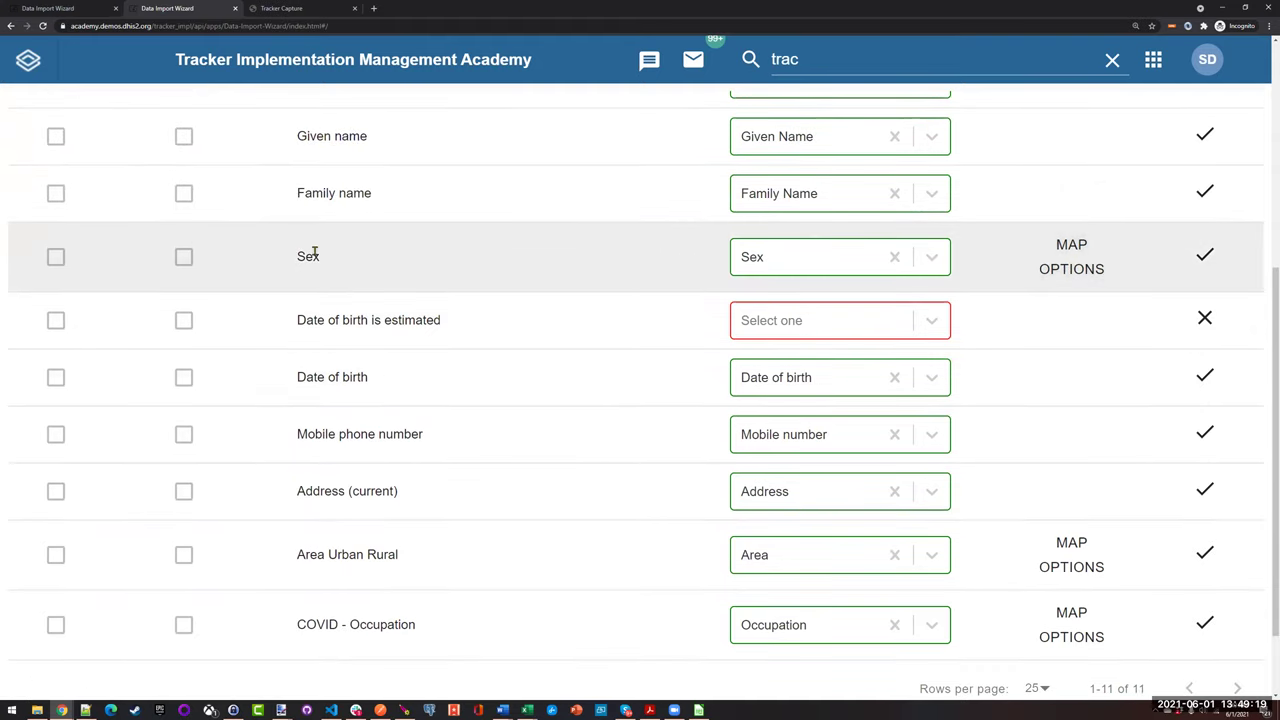
left_click(295, 8)
double_click(601, 354)
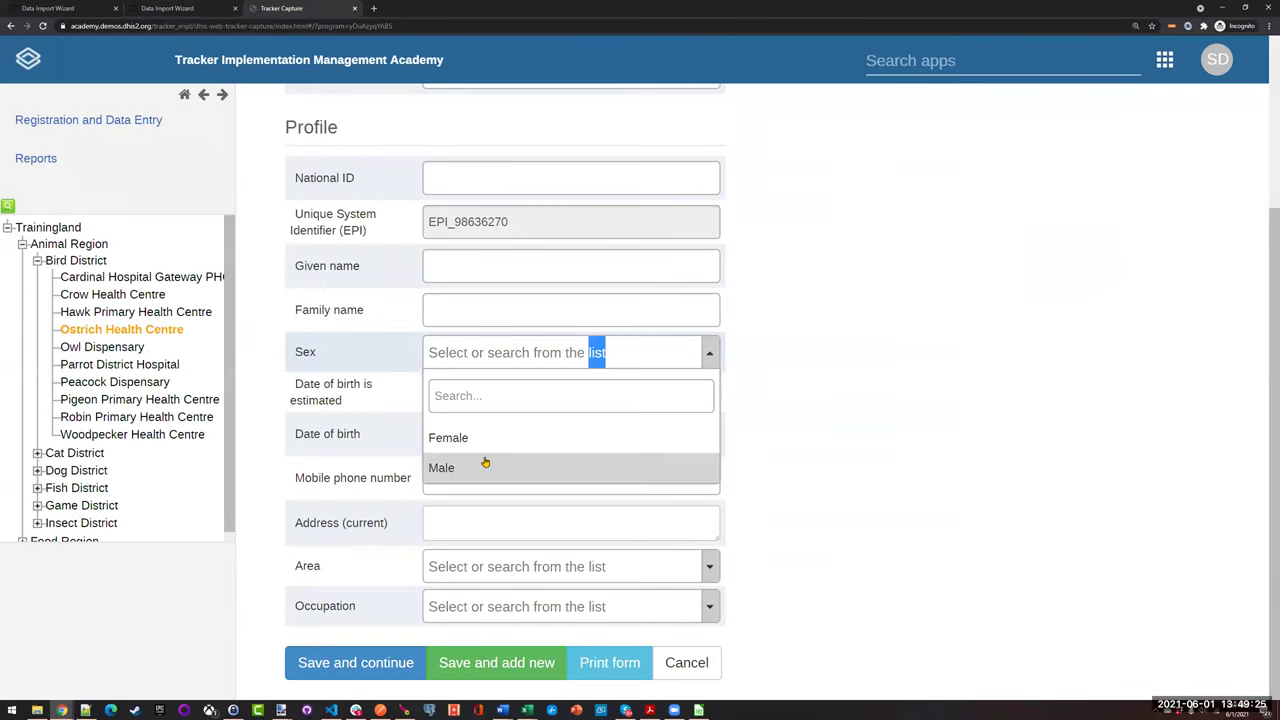
left_click(190, 8)
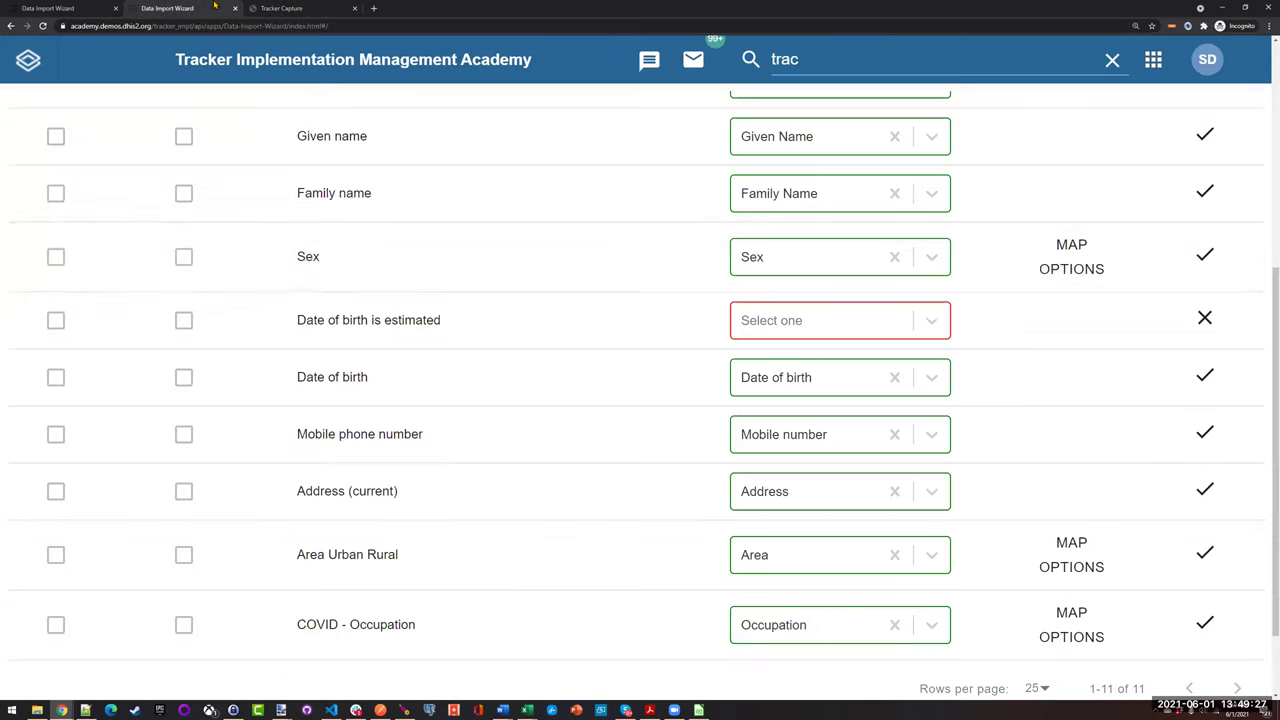
left_click(1072, 258)
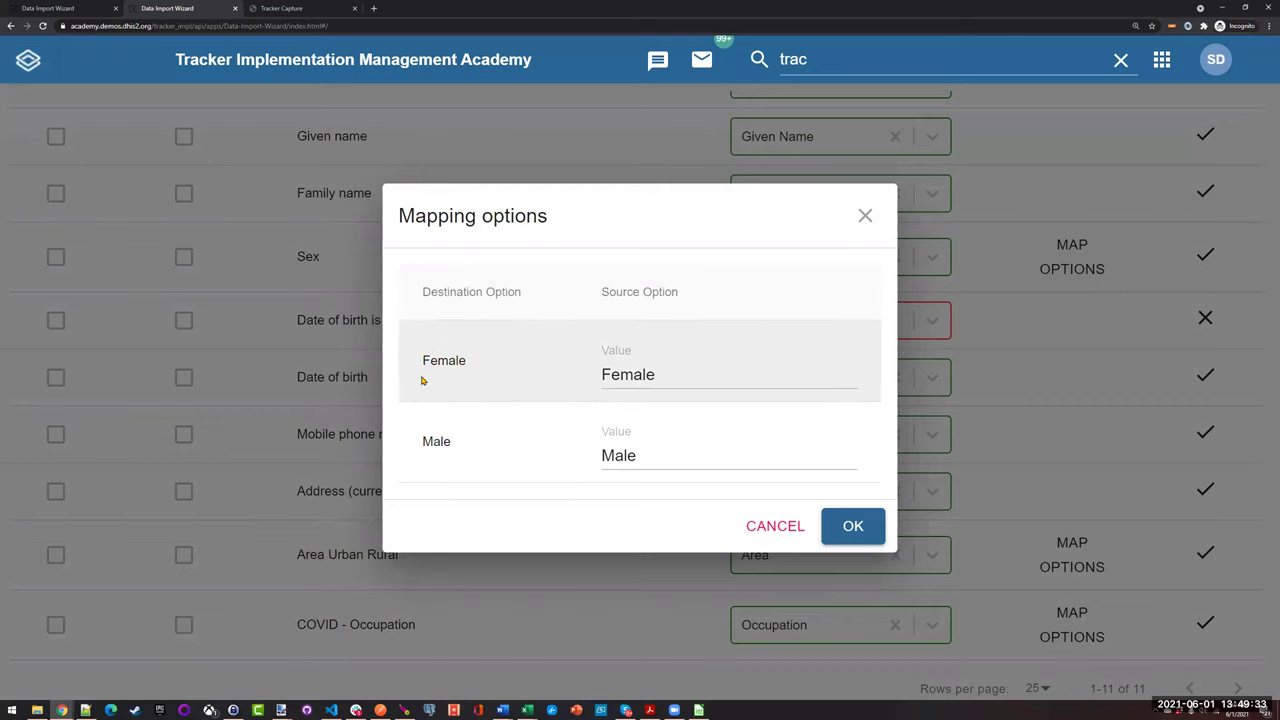
Inspect the Female source value in the Sex mapping dialog, then switch to the COVAC spreadsheet
left_click(675, 376)
double_click(675, 376)
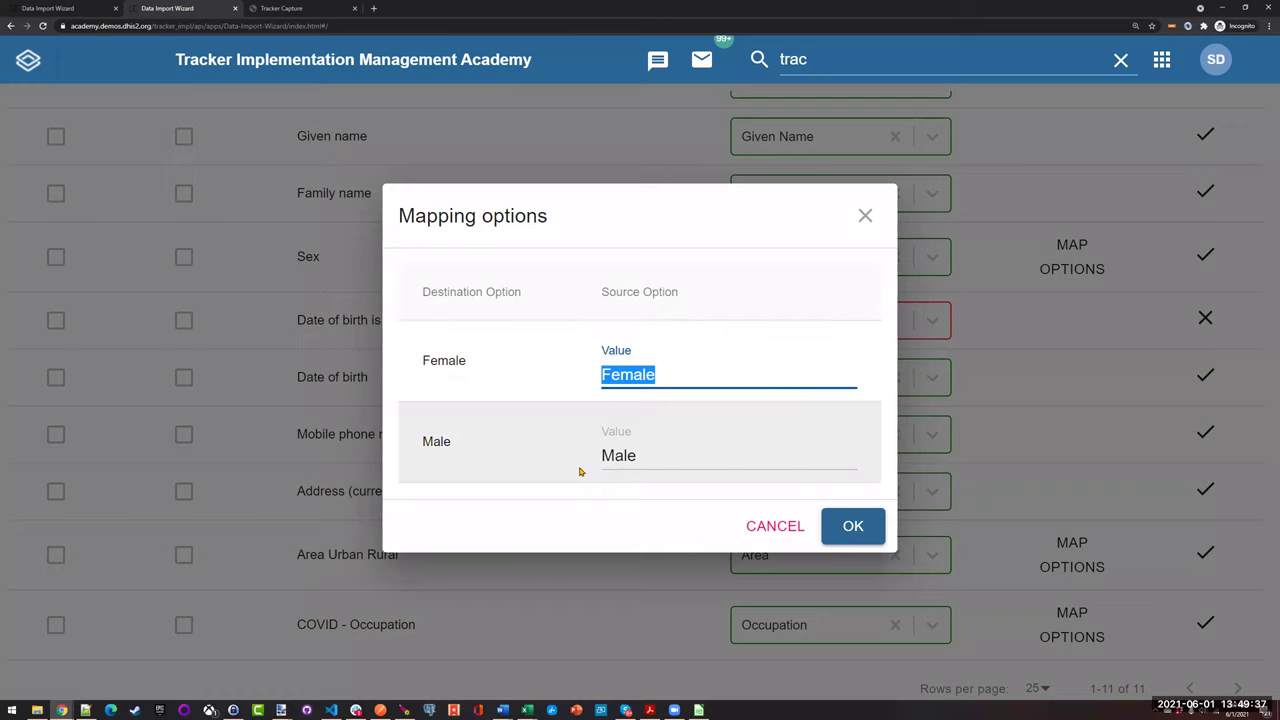
left_click(745, 376)
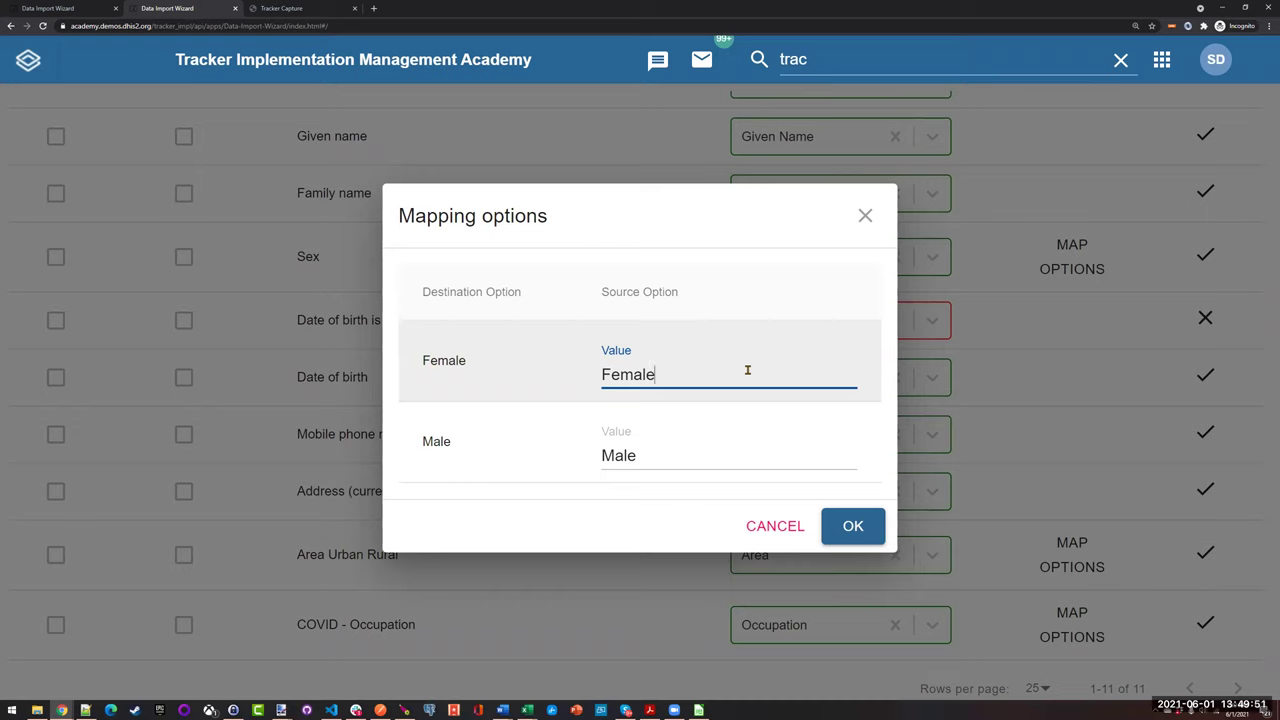
key("alt+Tab")
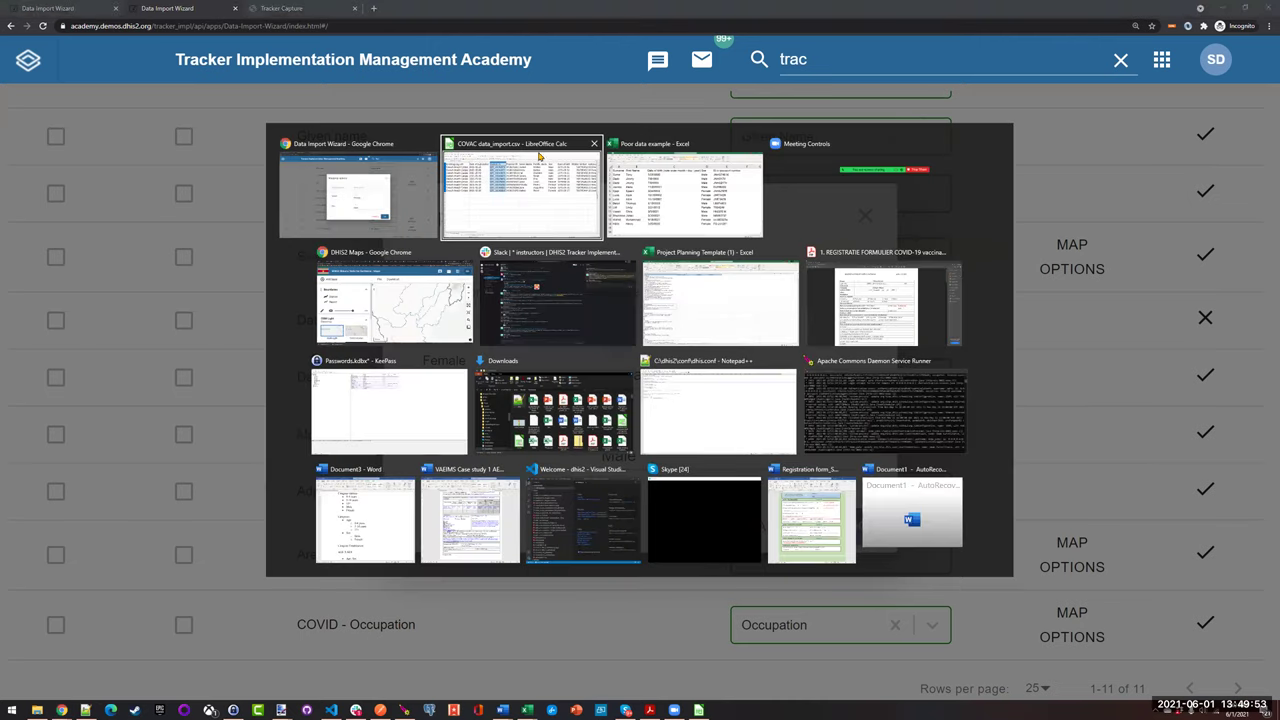
left_click(541, 158)
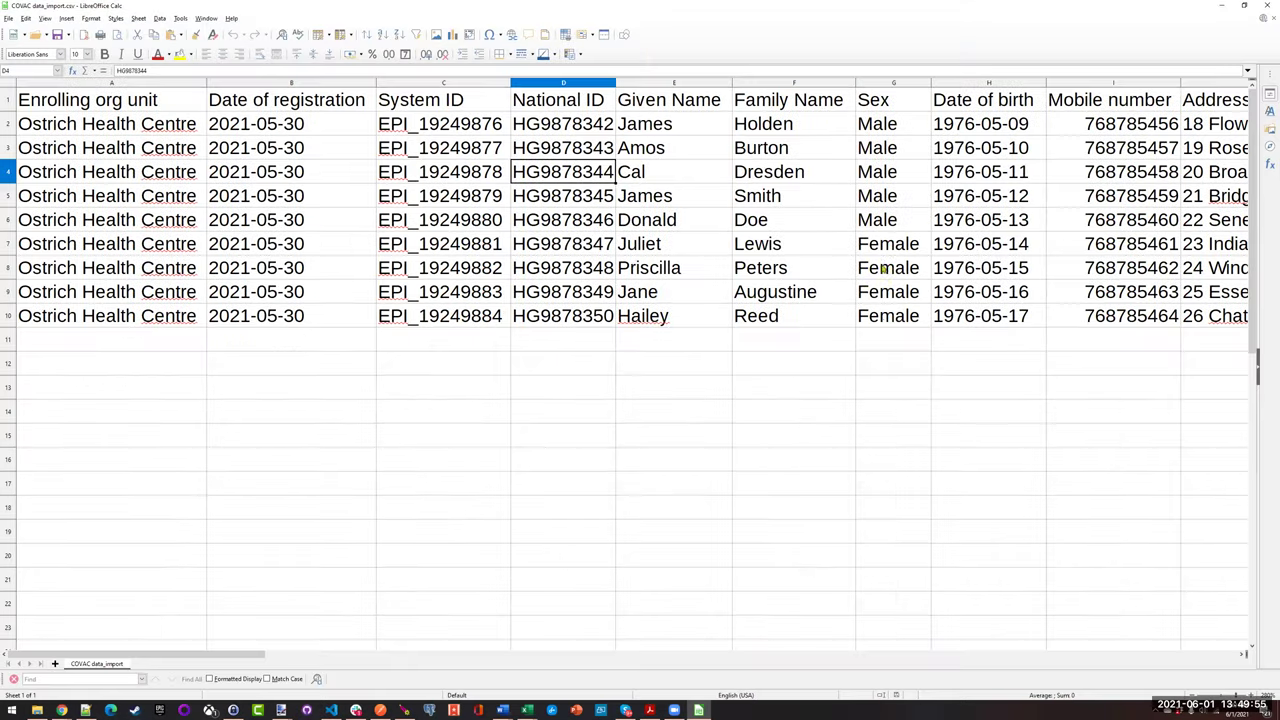
Change cell G2's Sex value from Male to M
left_click_drag(877, 123, 877, 219)
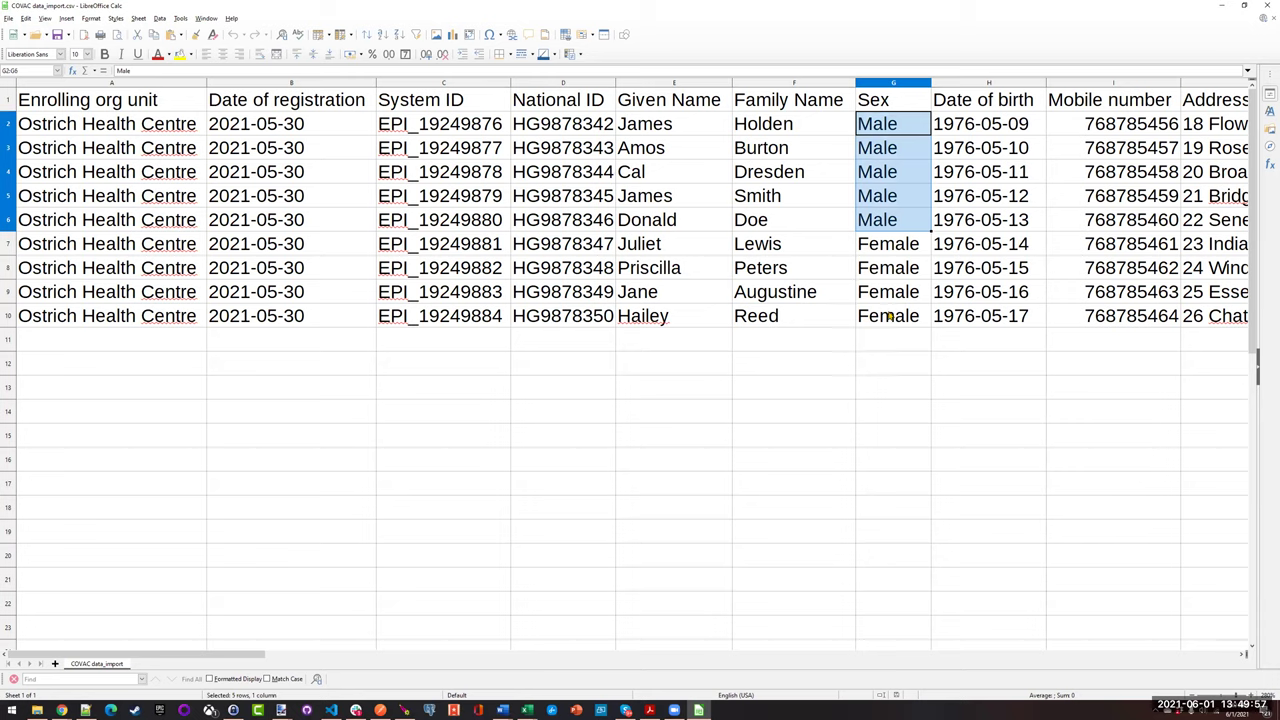
left_click(889, 127)
double_click(888, 125)
key("Return")
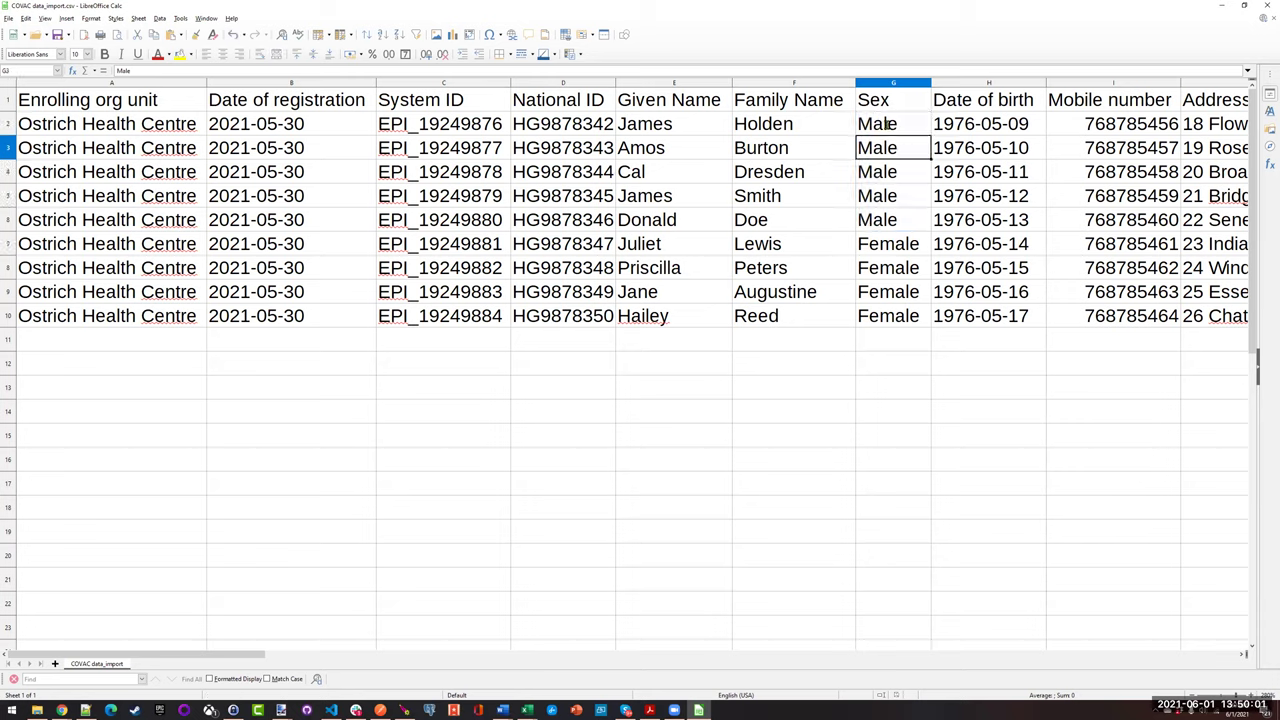
left_click(887, 124)
double_click(903, 124)
key("BackSpace")
key("BackSpace")
key("BackSpace")
key("Return")
Shorten cell G7's Female to F, then return to the Sex mapping dialog
double_click(885, 244)
key("shift+End")
key("BackSpace")
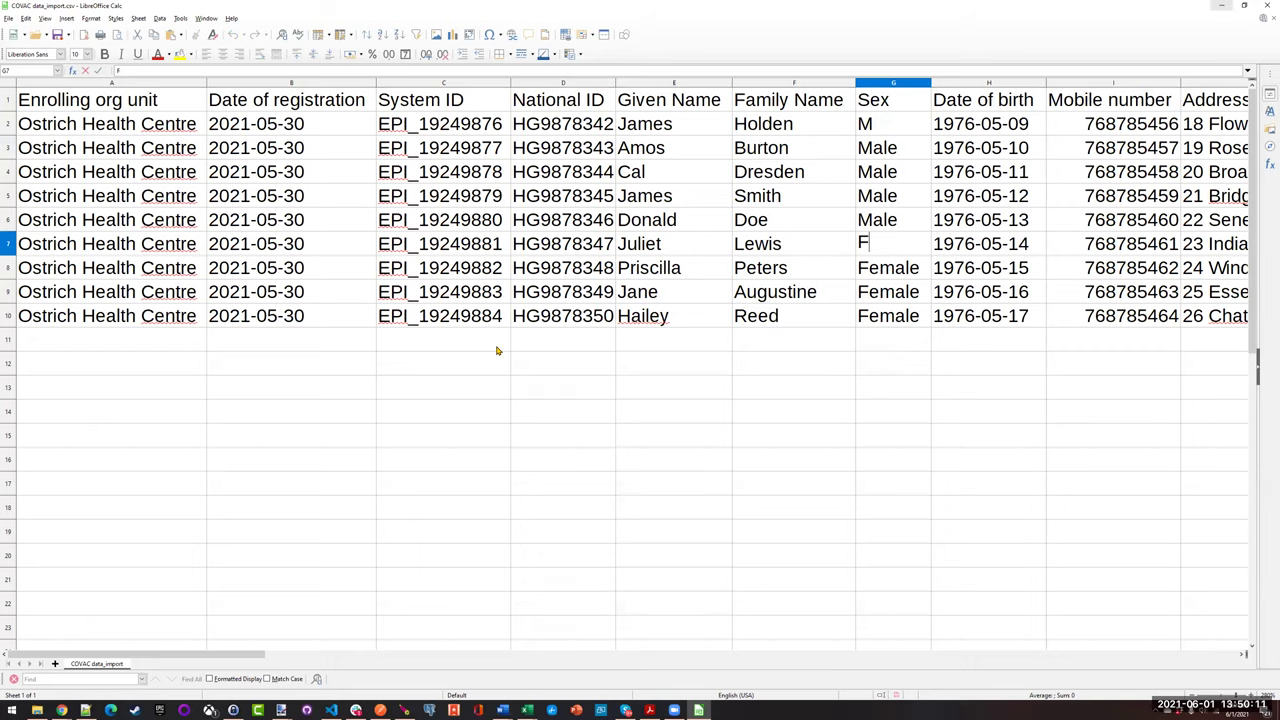
key("alt+Tab")
left_click_drag(690, 369, 586, 367)
Set the Sex source values to F for Female and M for Male
type("F")
key("Tab")
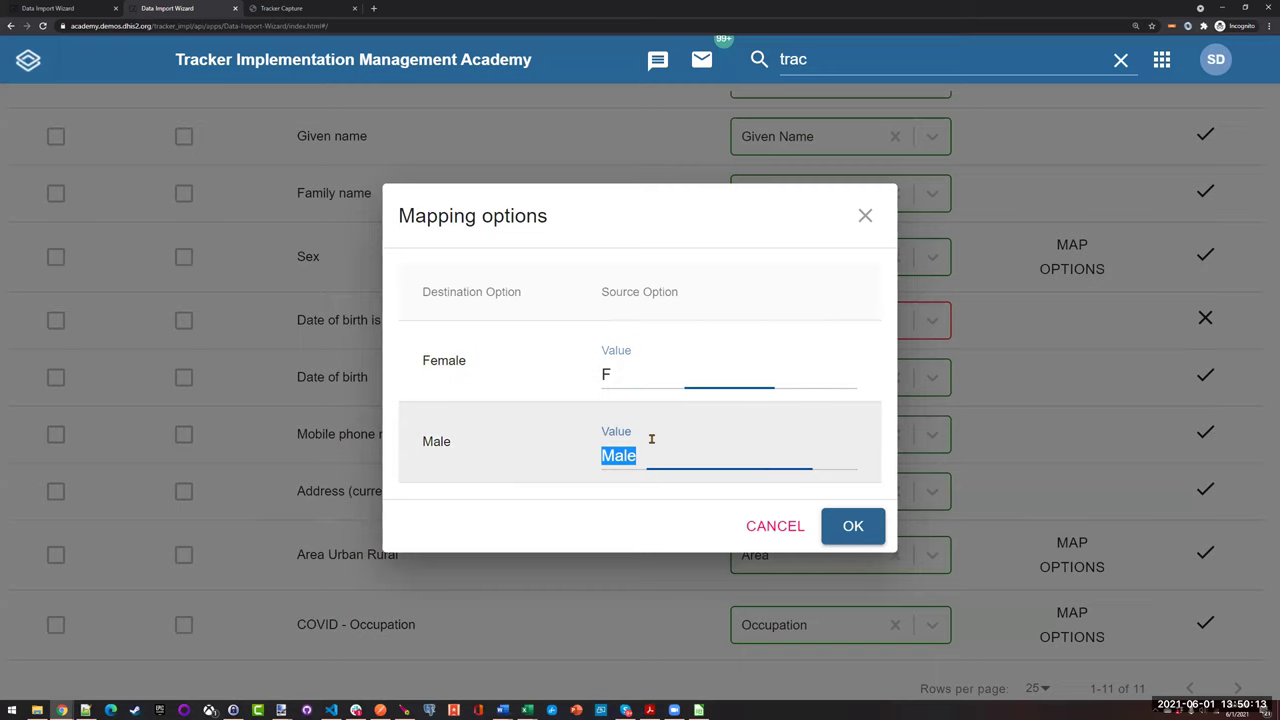
type("M")
left_click(632, 524)
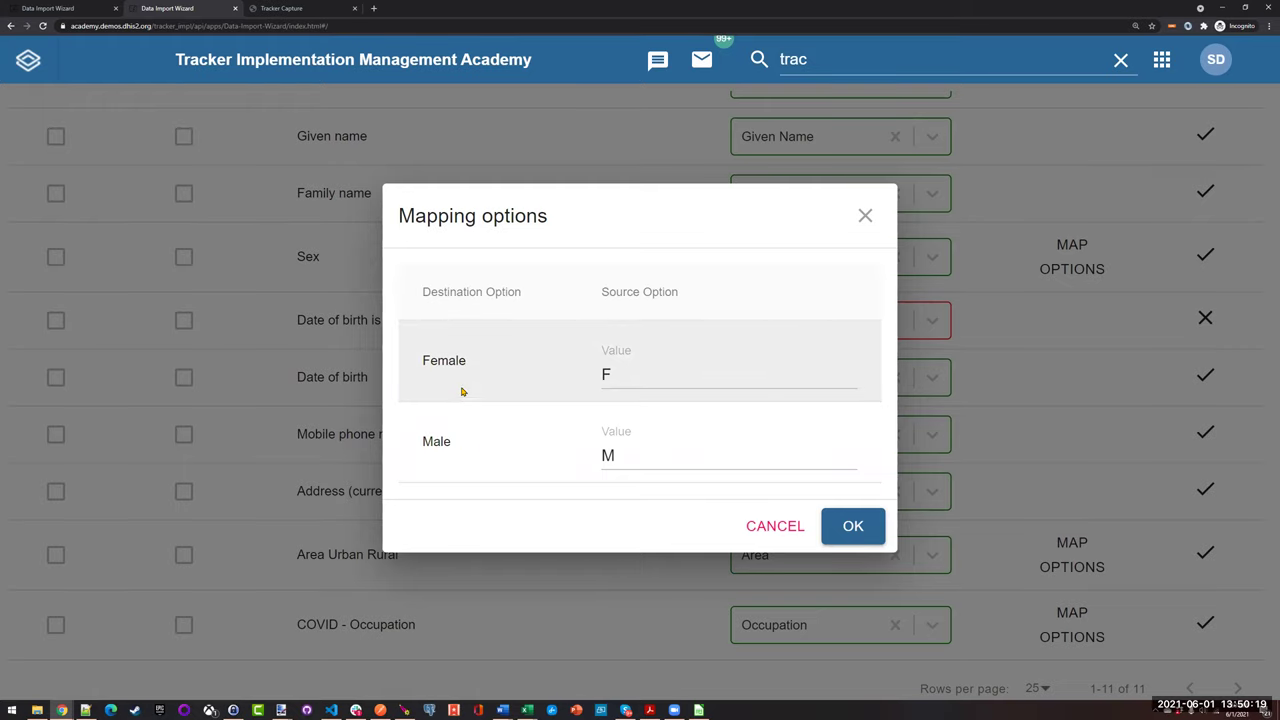
Change the source values back to Female and Male and confirm the Sex option mapping
left_click(629, 365)
type("emale")
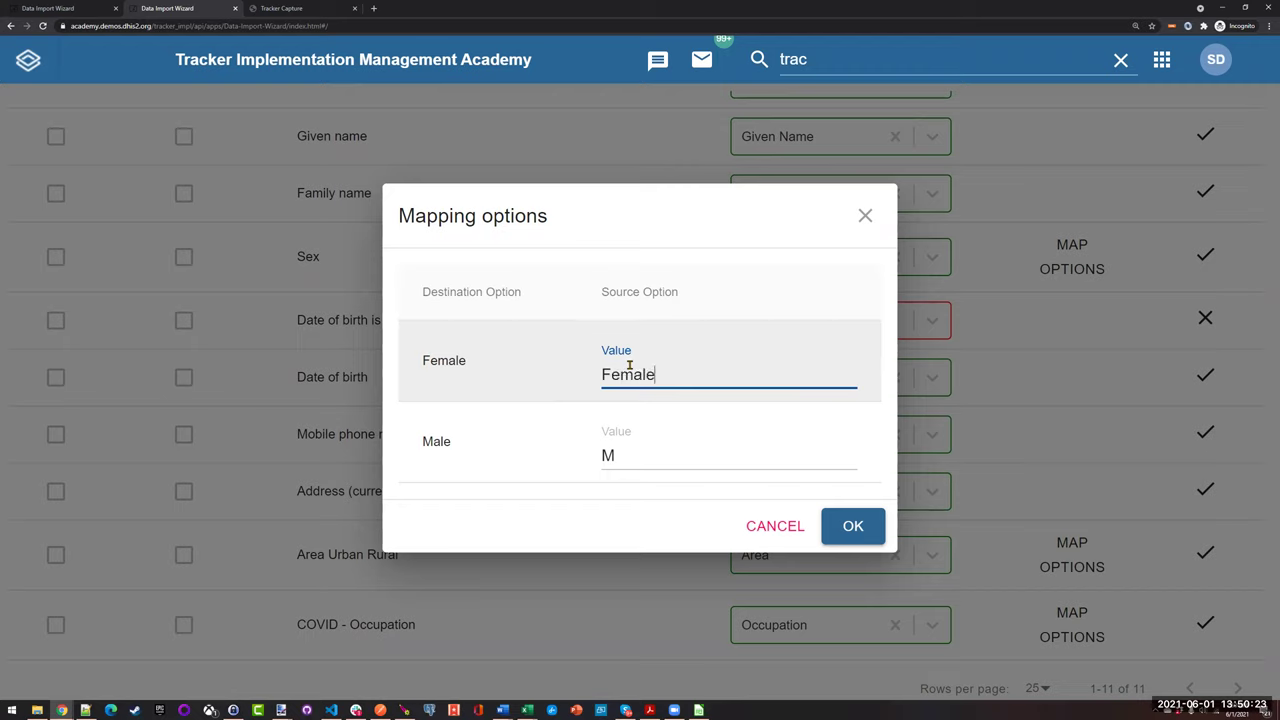
left_click(644, 455)
type("ale")
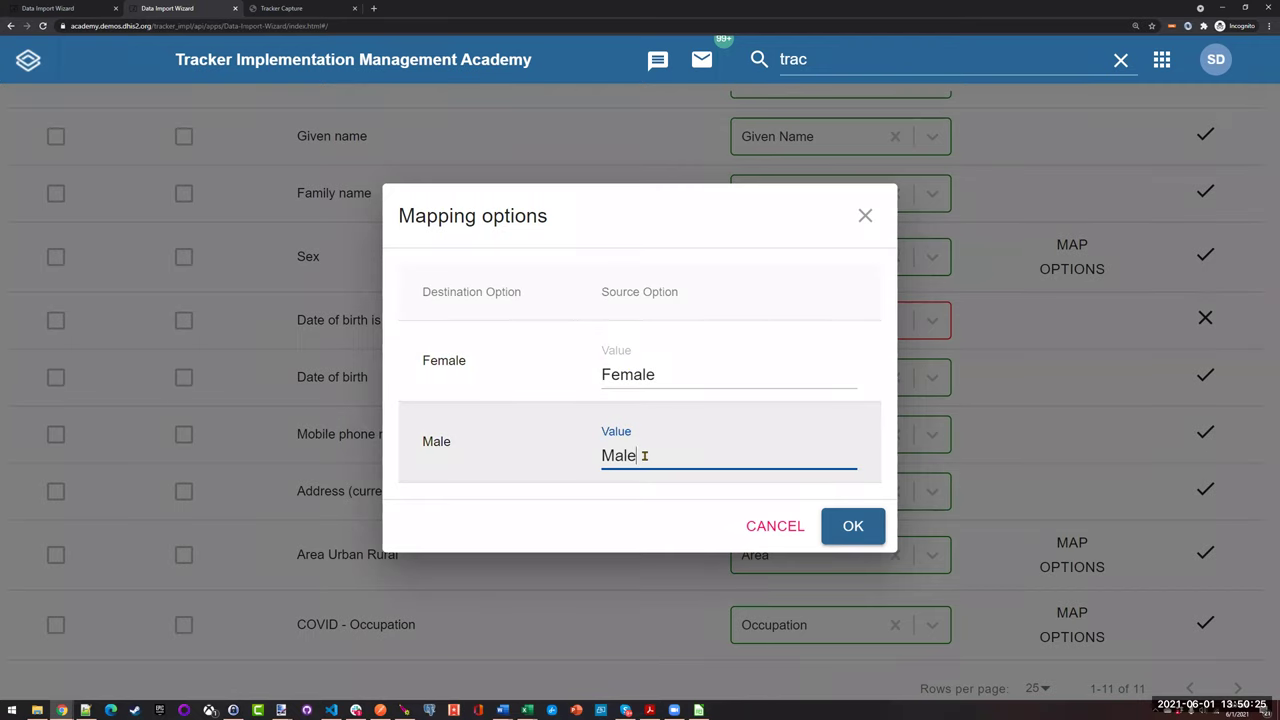
left_click(663, 536)
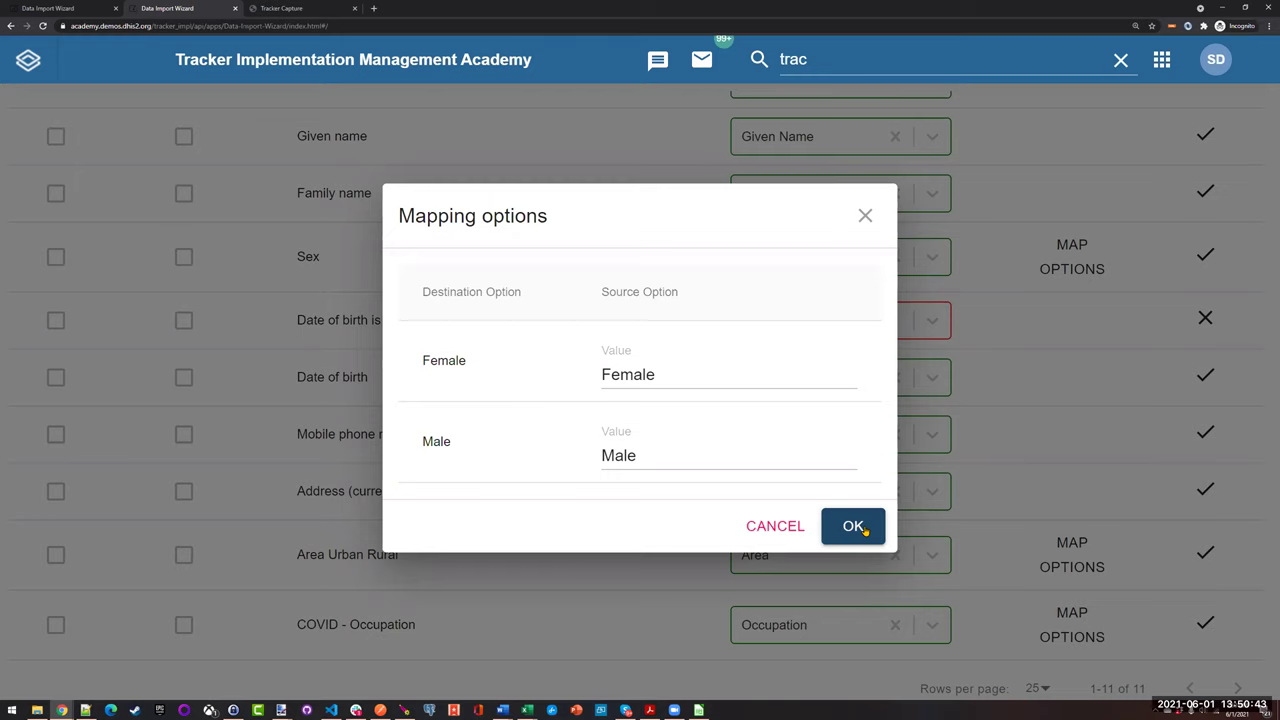
left_click(864, 531)
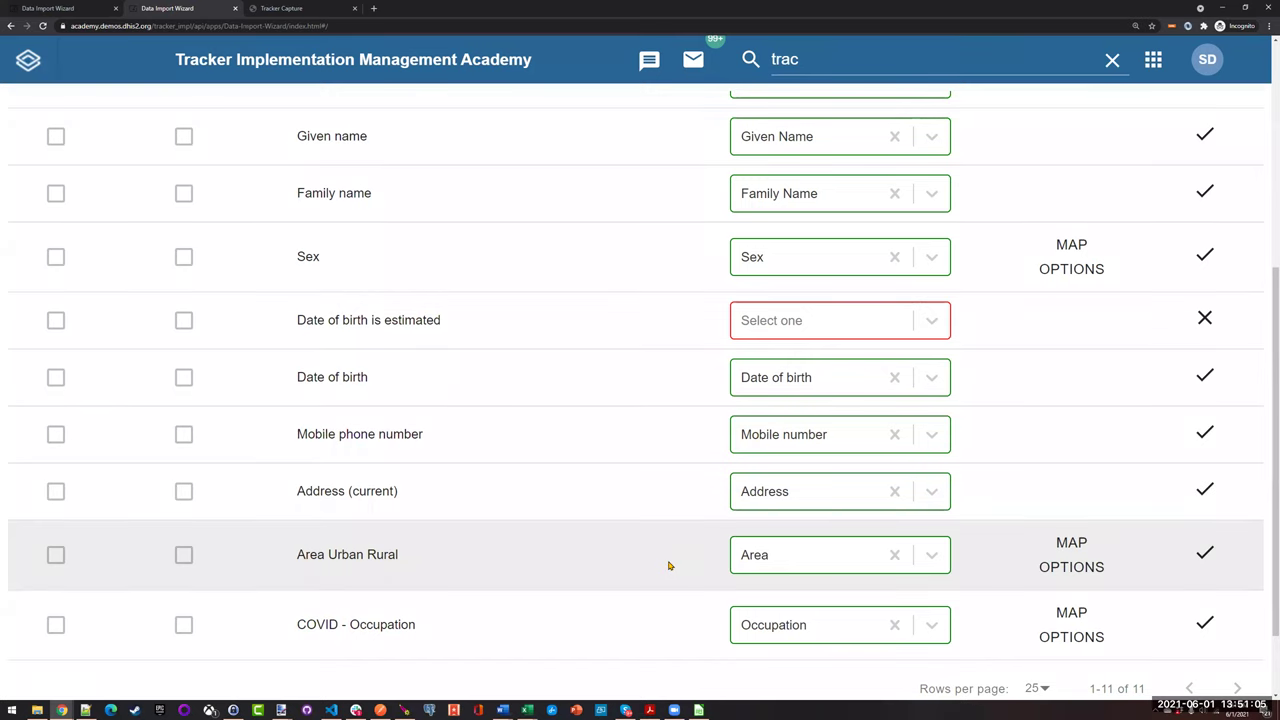
Review the attribute table: COVID - Occupation maps to Occupation, Area Urban Rural to Area
scroll(694, 489, "down", 1)
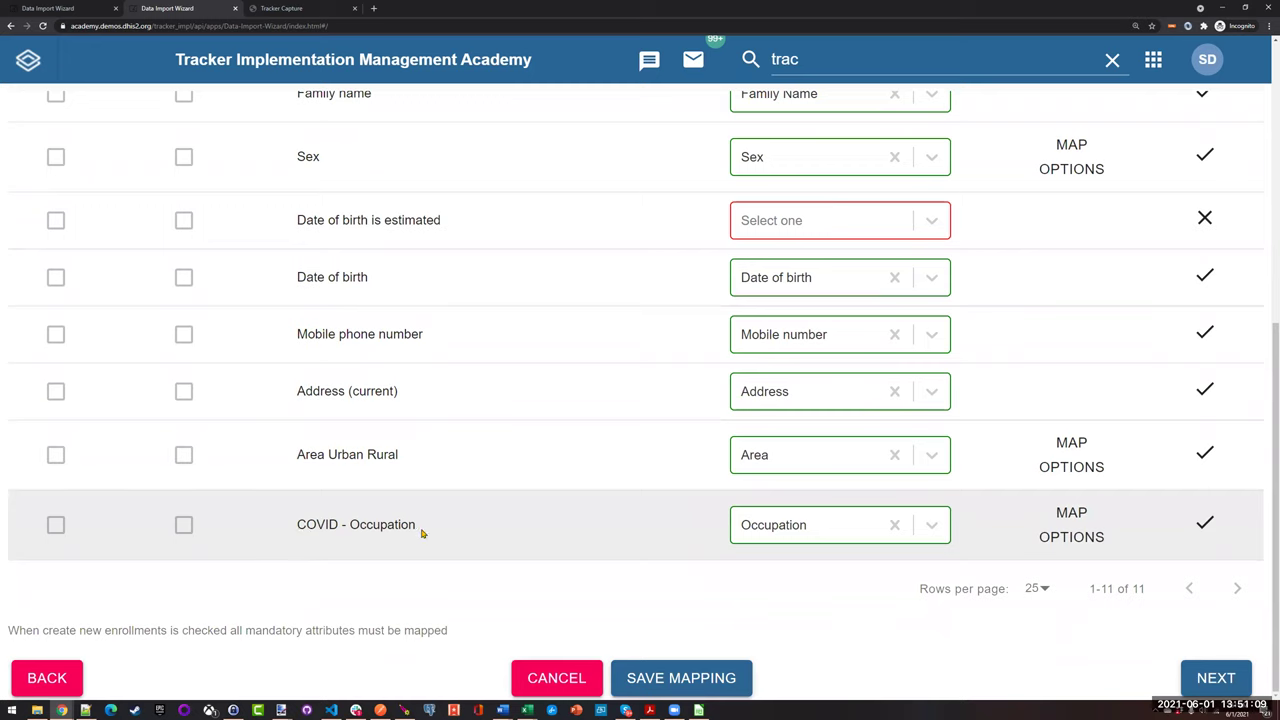
left_click_drag(416, 524, 294, 524)
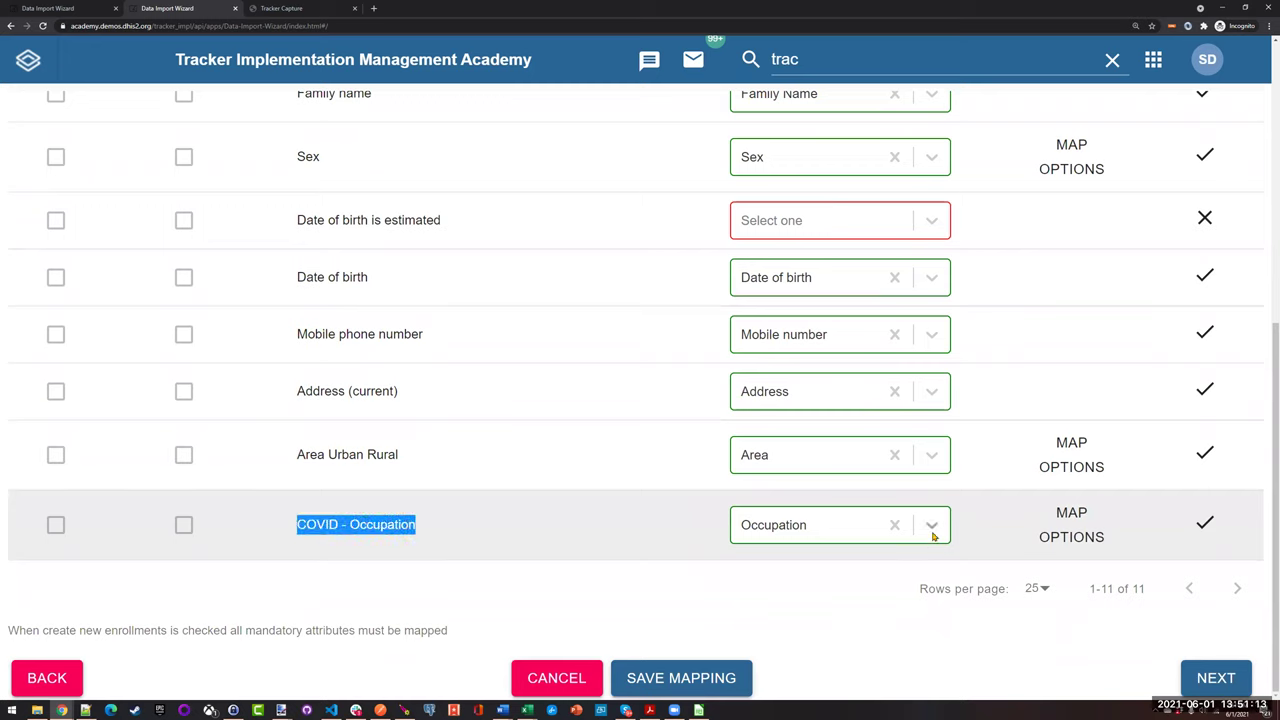
left_click(888, 603)
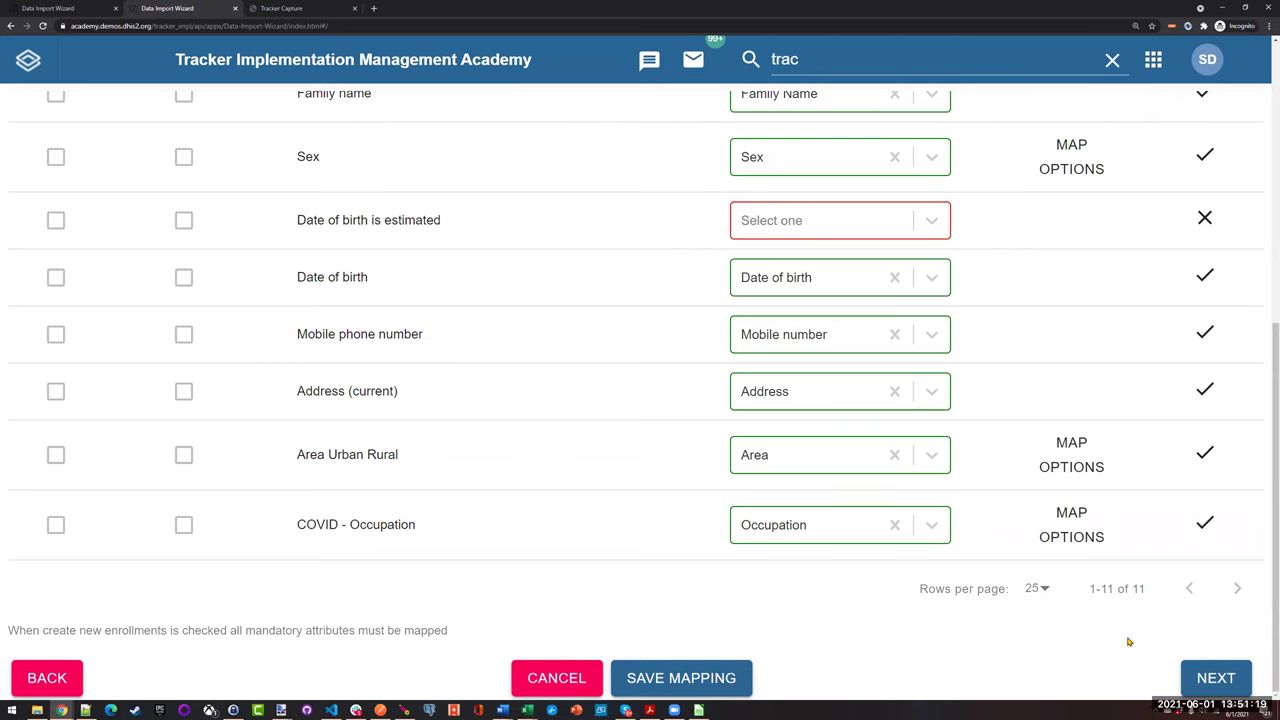
scroll(891, 538, "up", 2)
scroll(889, 534, "up", 3)
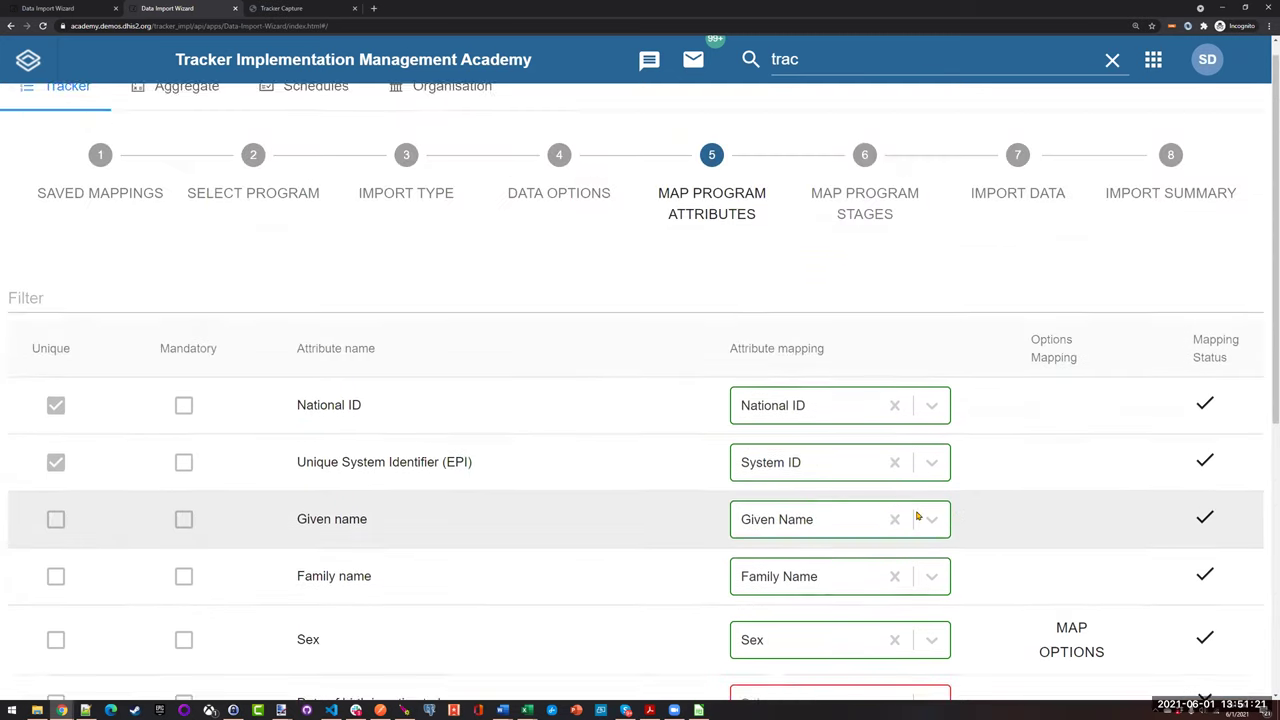
scroll(964, 511, "down", 3)
scroll(964, 511, "down", 3)
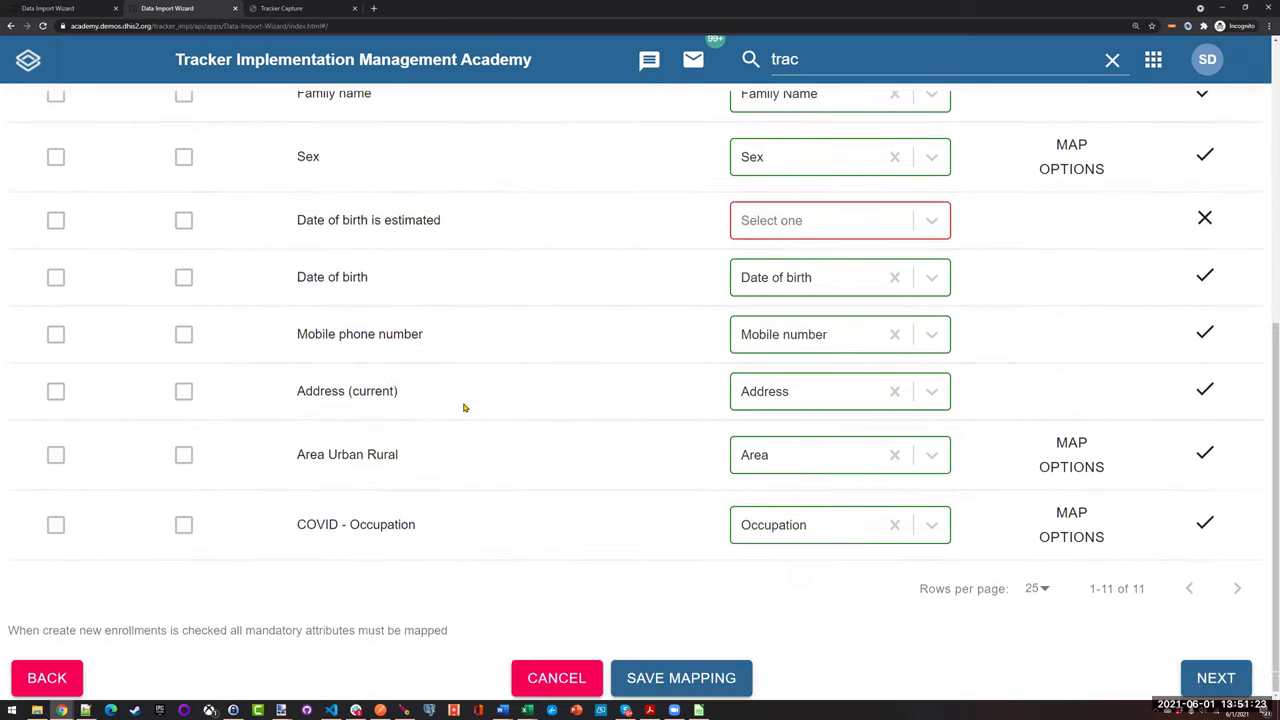
Move on to the program stage mapping and show 25 data elements per page
left_click(1214, 679)
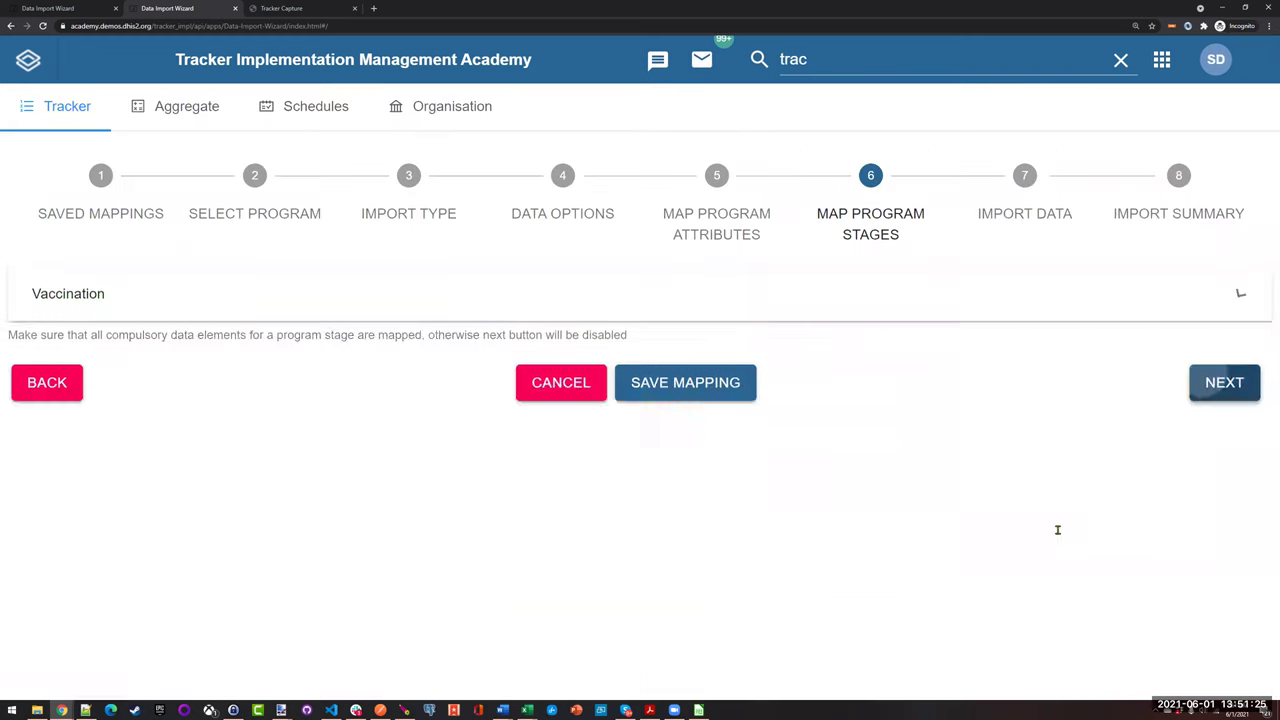
scroll(1038, 491, "down", 5)
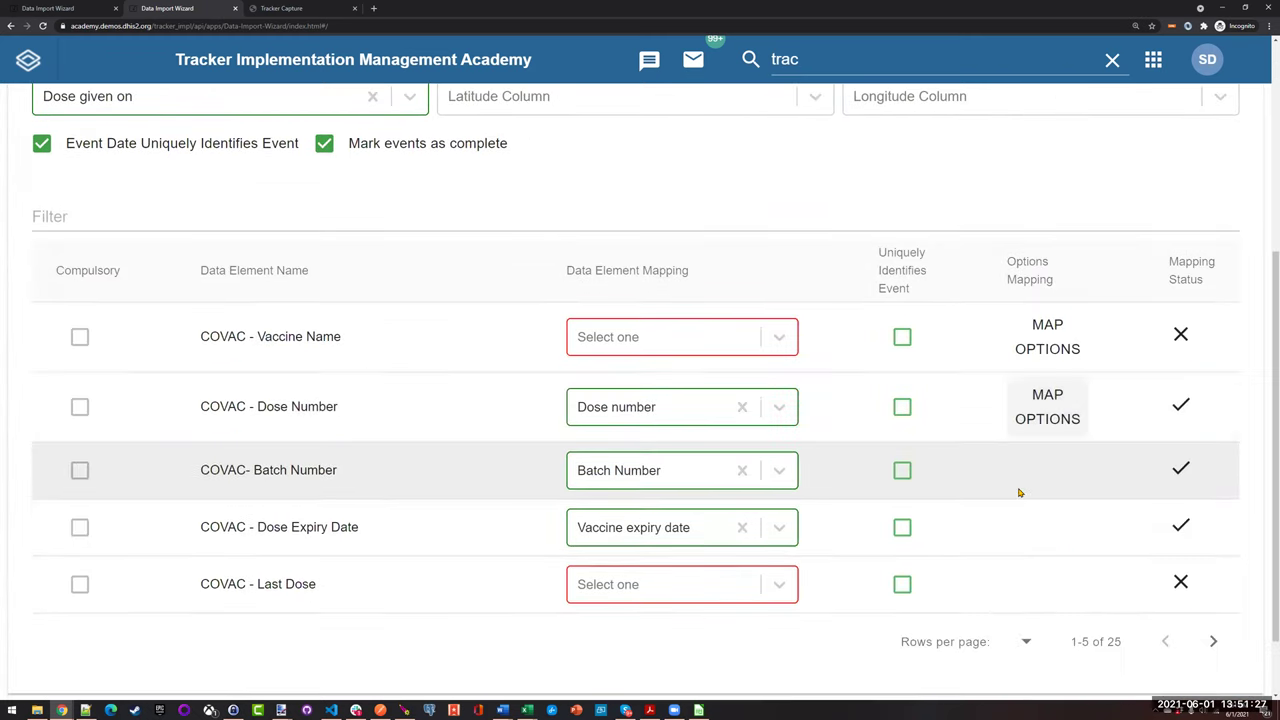
left_click(1022, 556)
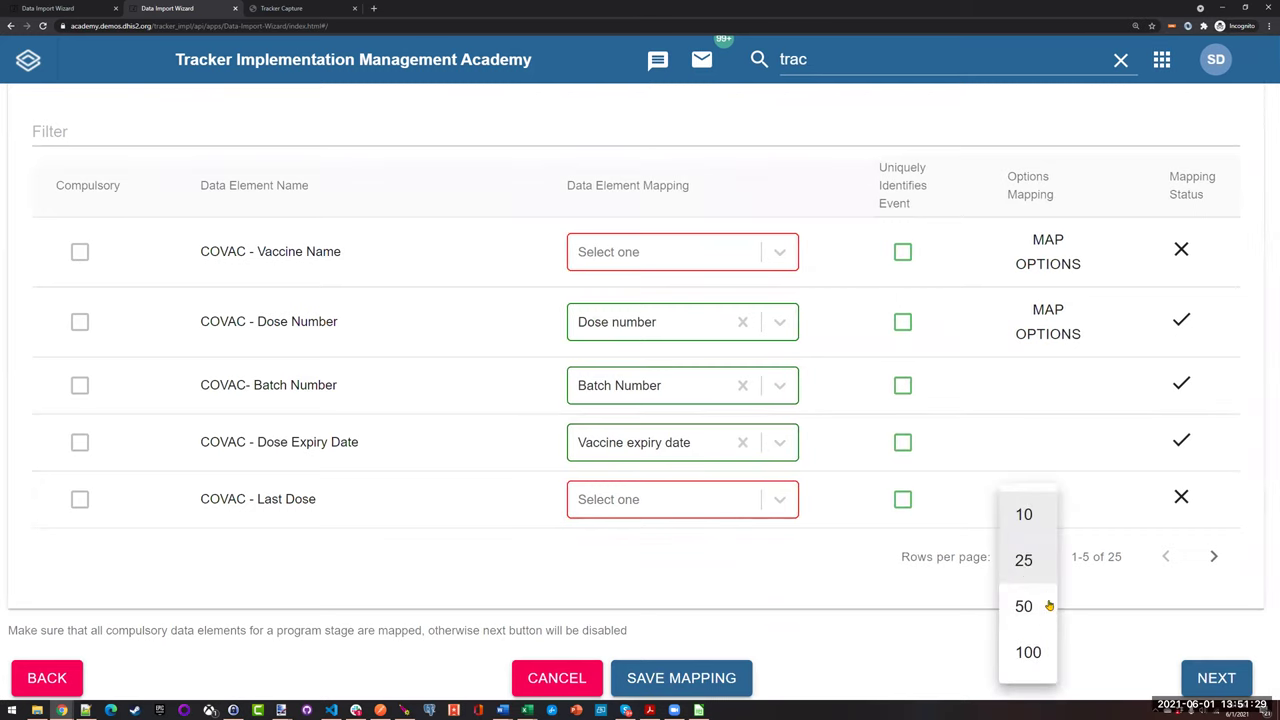
left_click(1031, 571)
scroll(1027, 530, "up", 9)
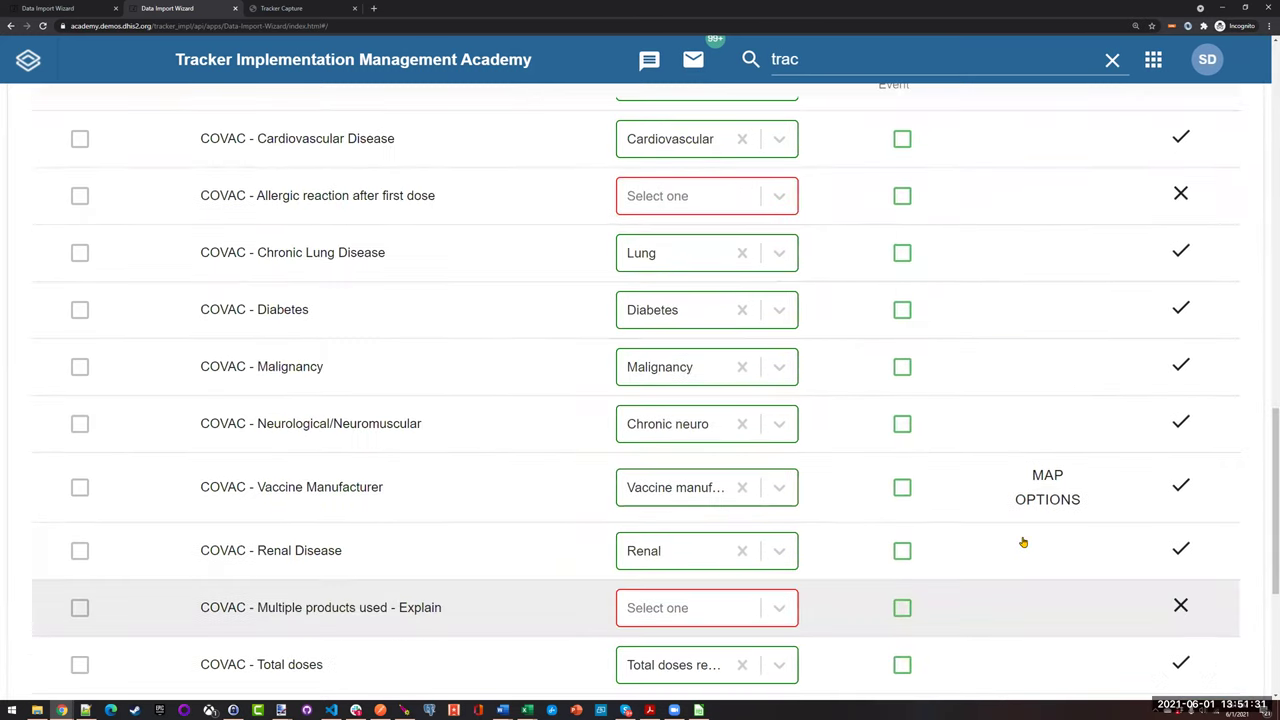
scroll(1023, 542, "up", 6)
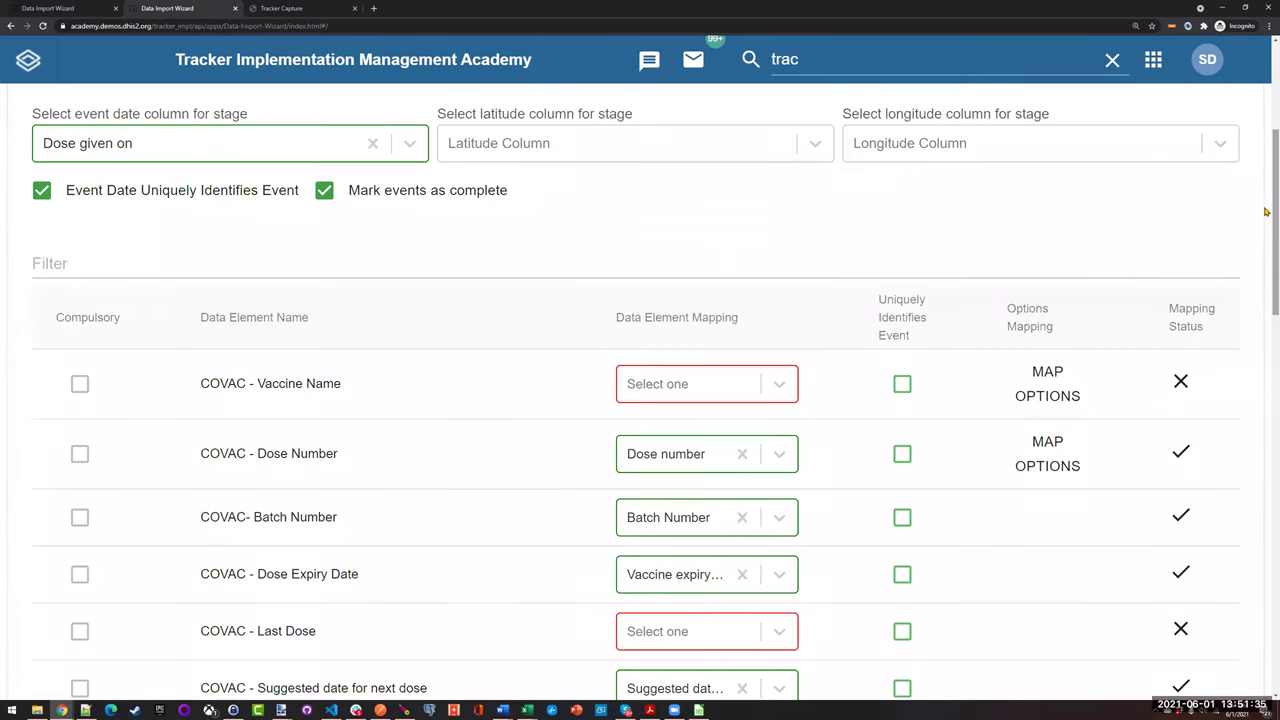
scroll(1230, 250, "down", 2)
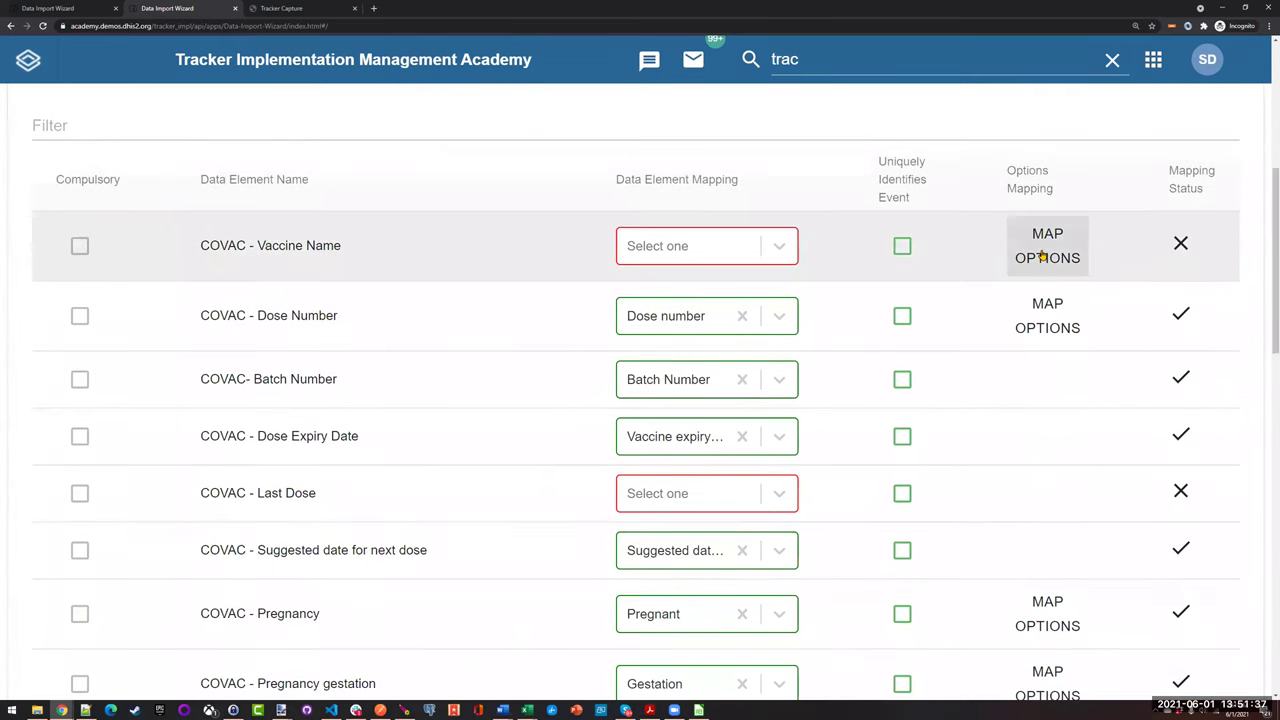
scroll(1266, 255, "down", 3)
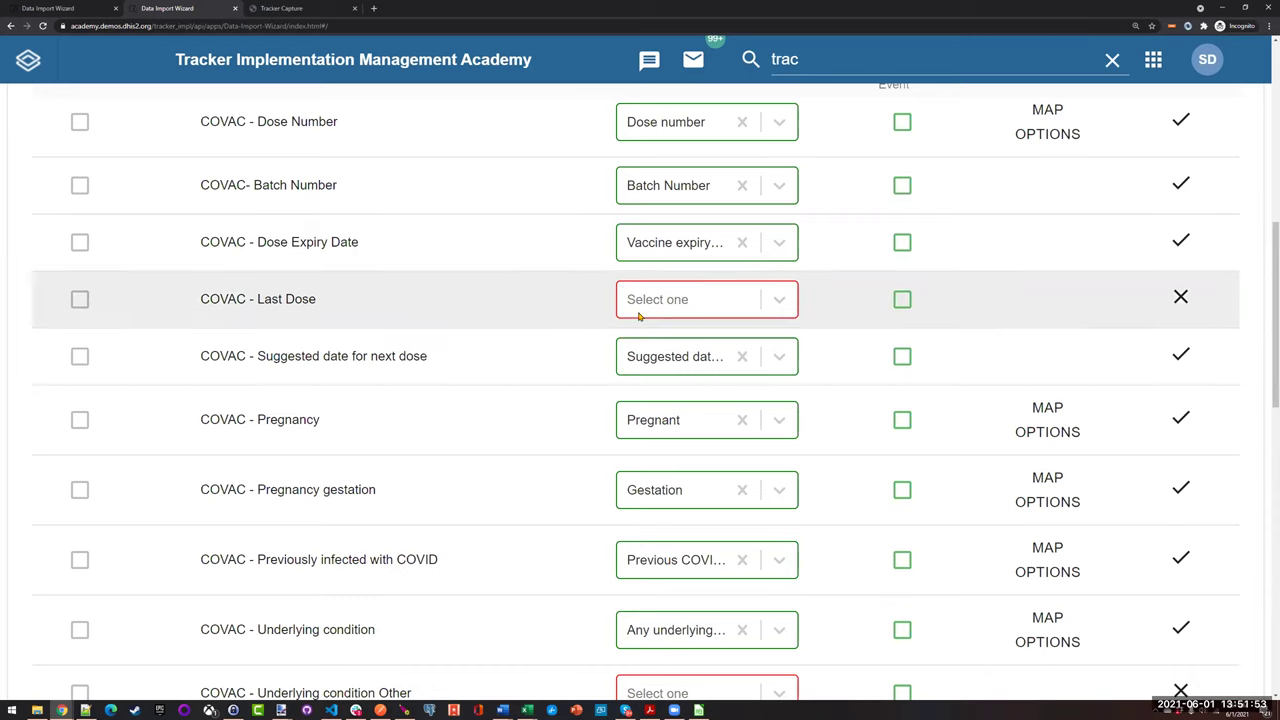
Check the Dose Expiry Date column choice unchanged, save the mapping, and continue to Import Data
left_click(789, 242)
left_click(820, 230)
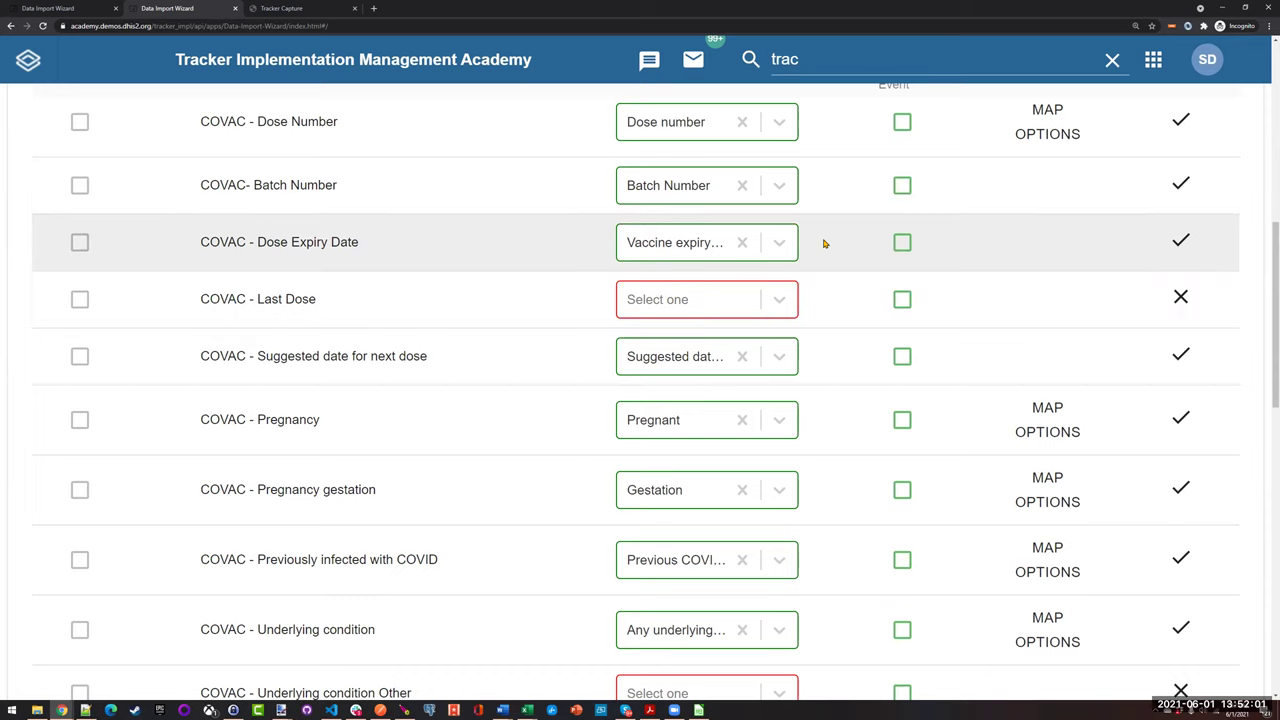
scroll(860, 410, "down", 5)
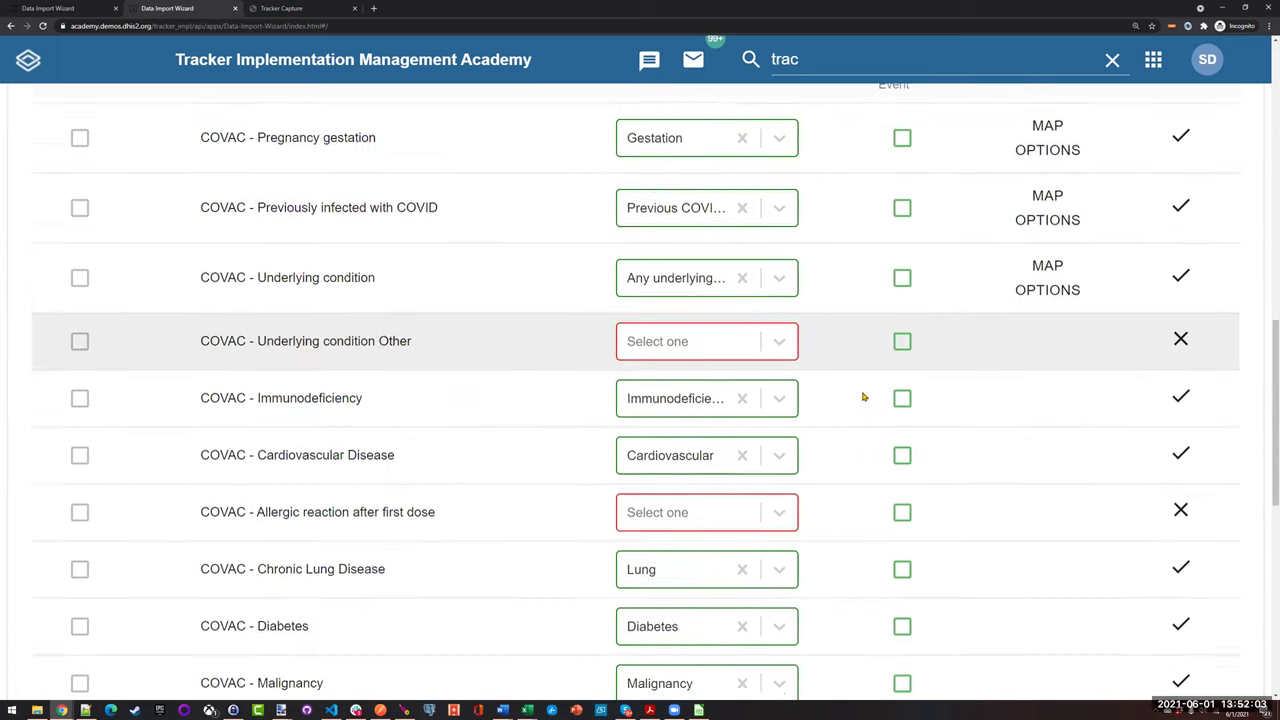
scroll(863, 396, "down", 5)
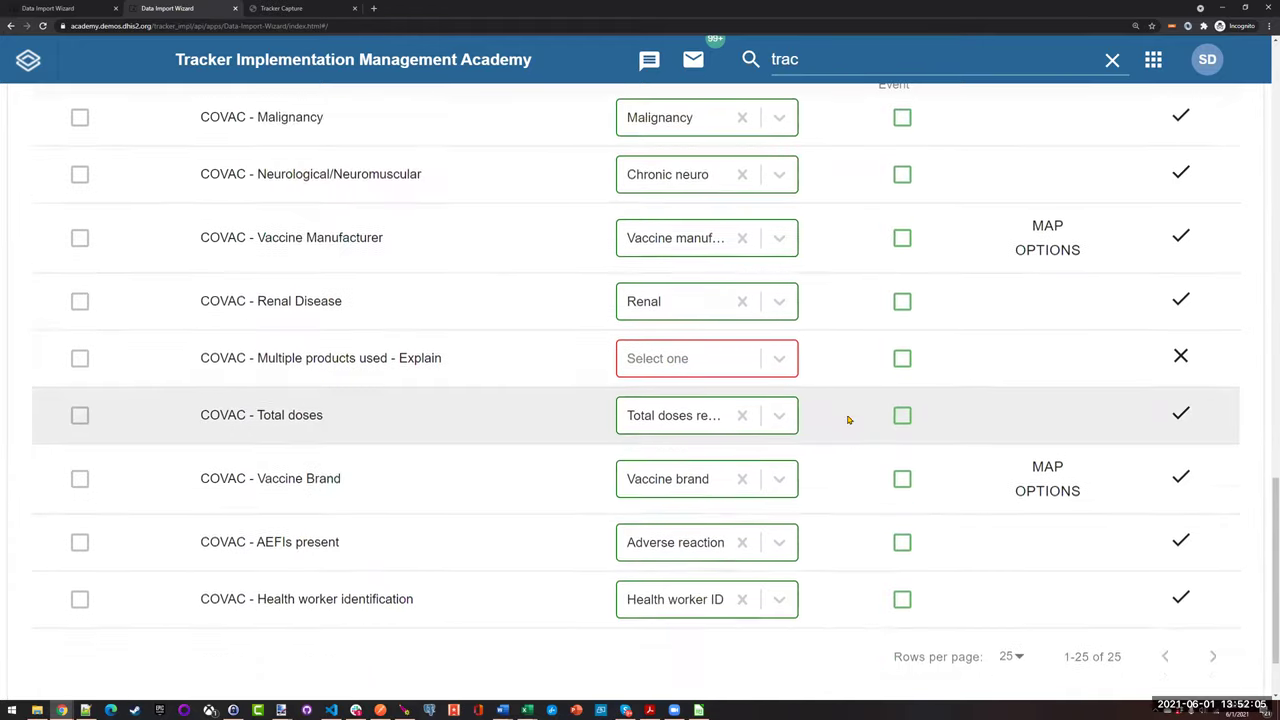
left_click(716, 680)
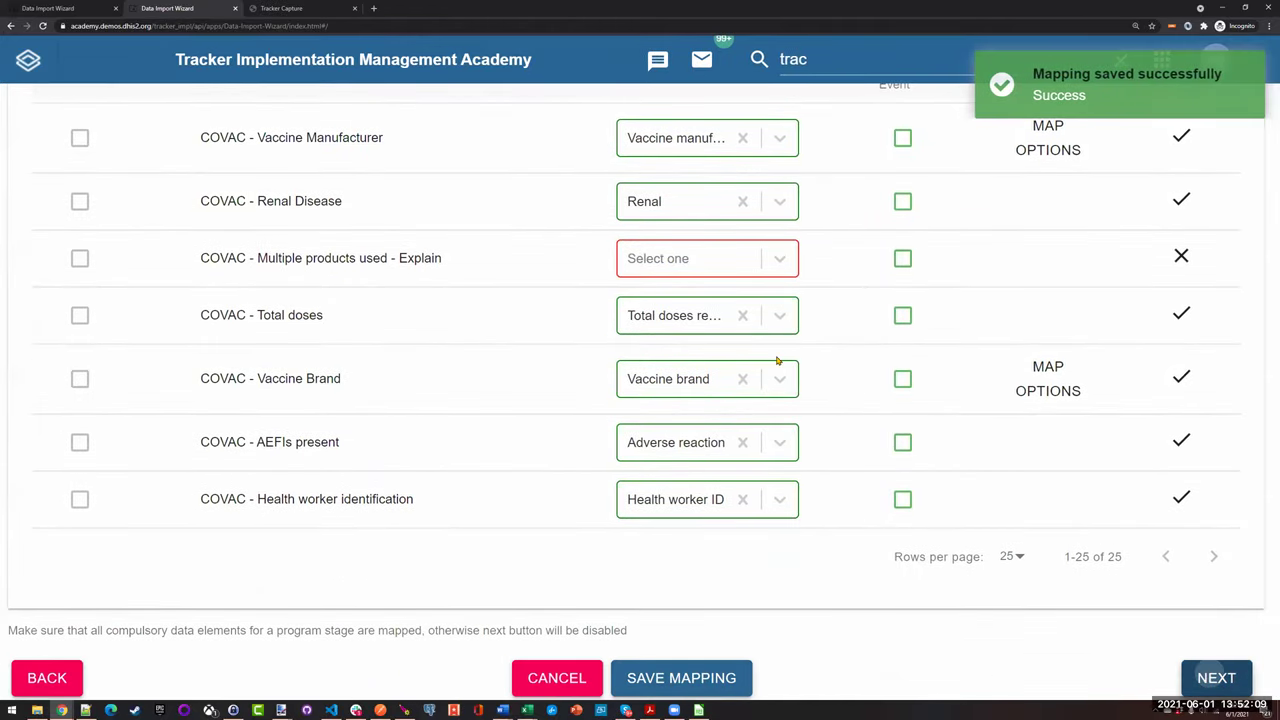
left_click(1216, 680)
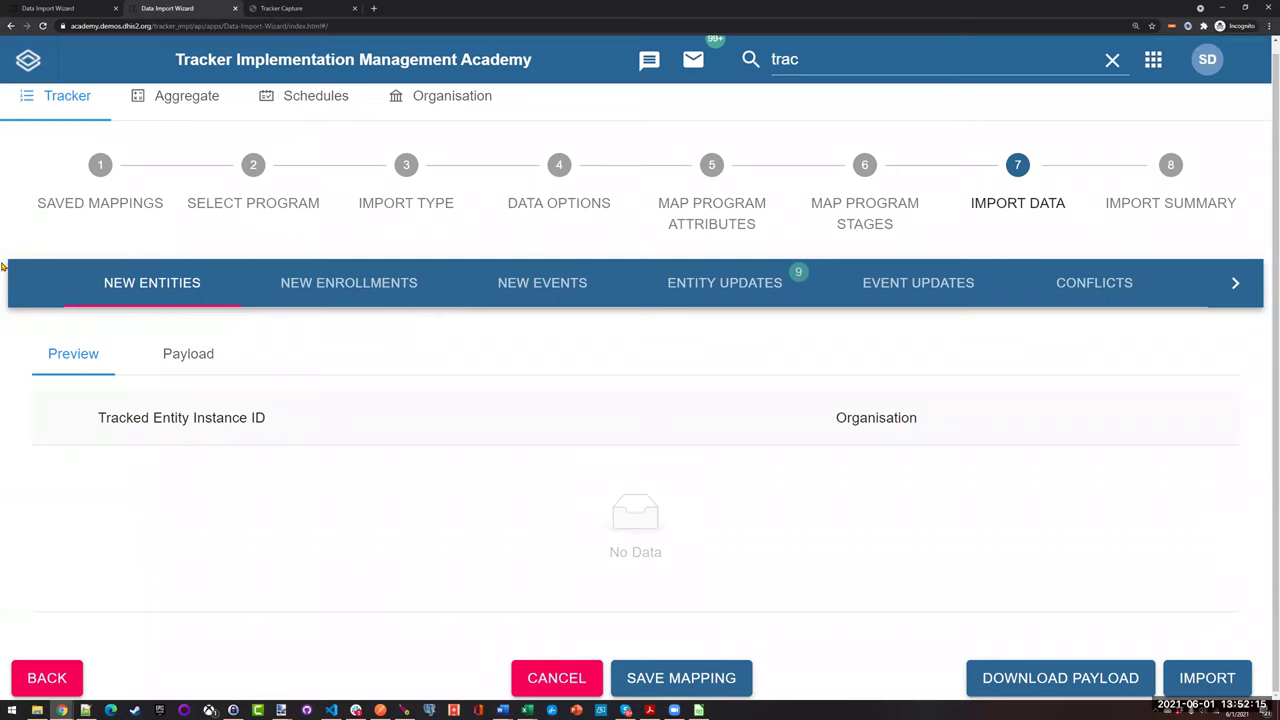
Inspect the first entity update's attributes, including its Unique System Identifier (EPI)
left_click(728, 285)
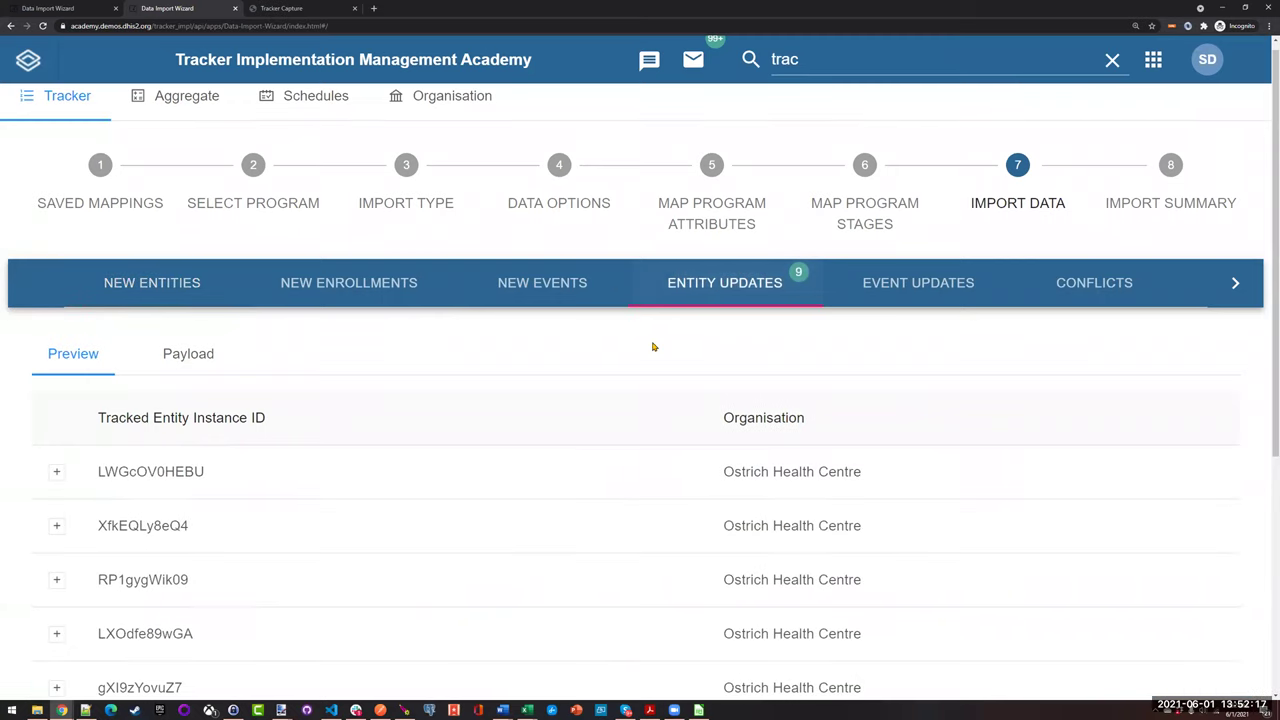
scroll(428, 400, "down", 2)
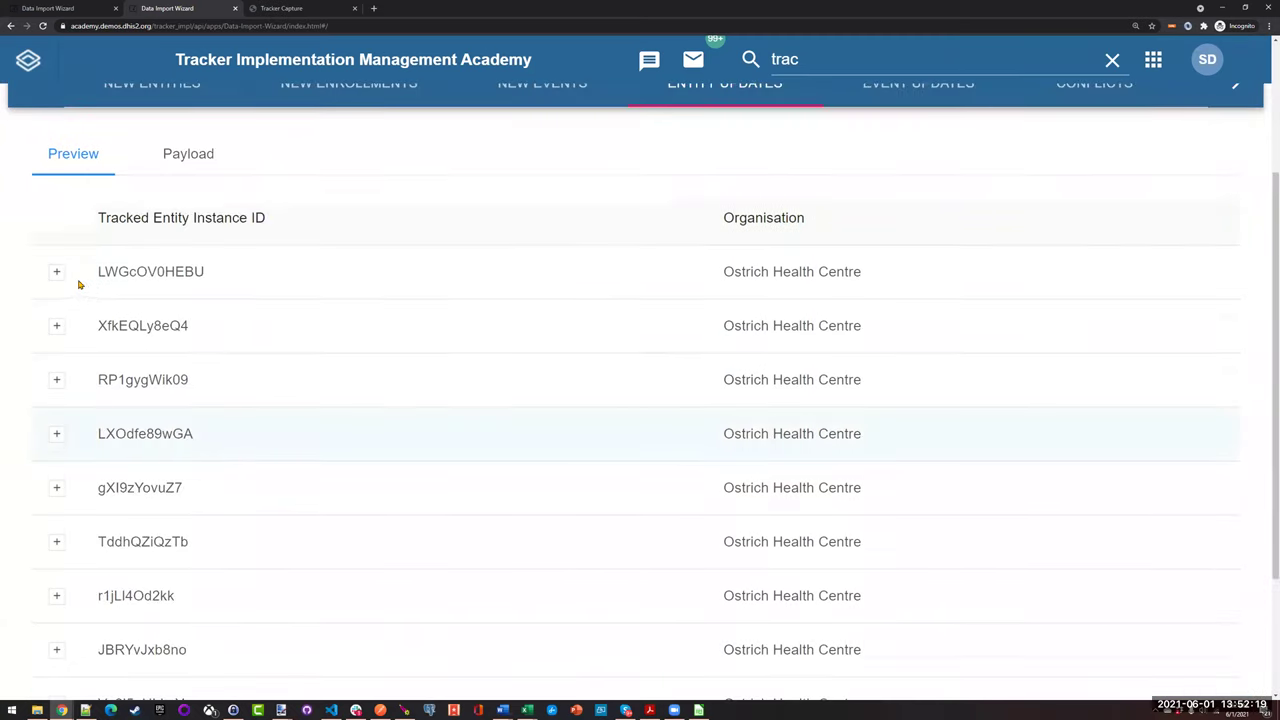
left_click(56, 274)
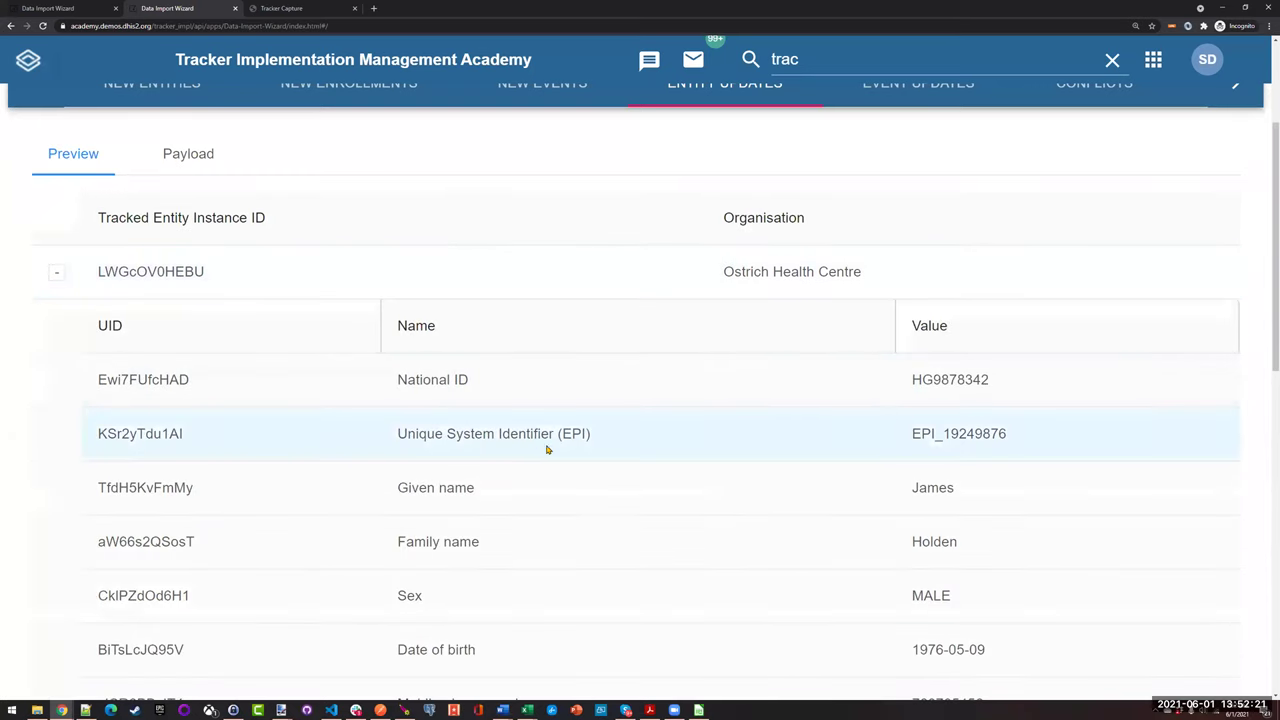
left_click_drag(609, 434, 397, 430)
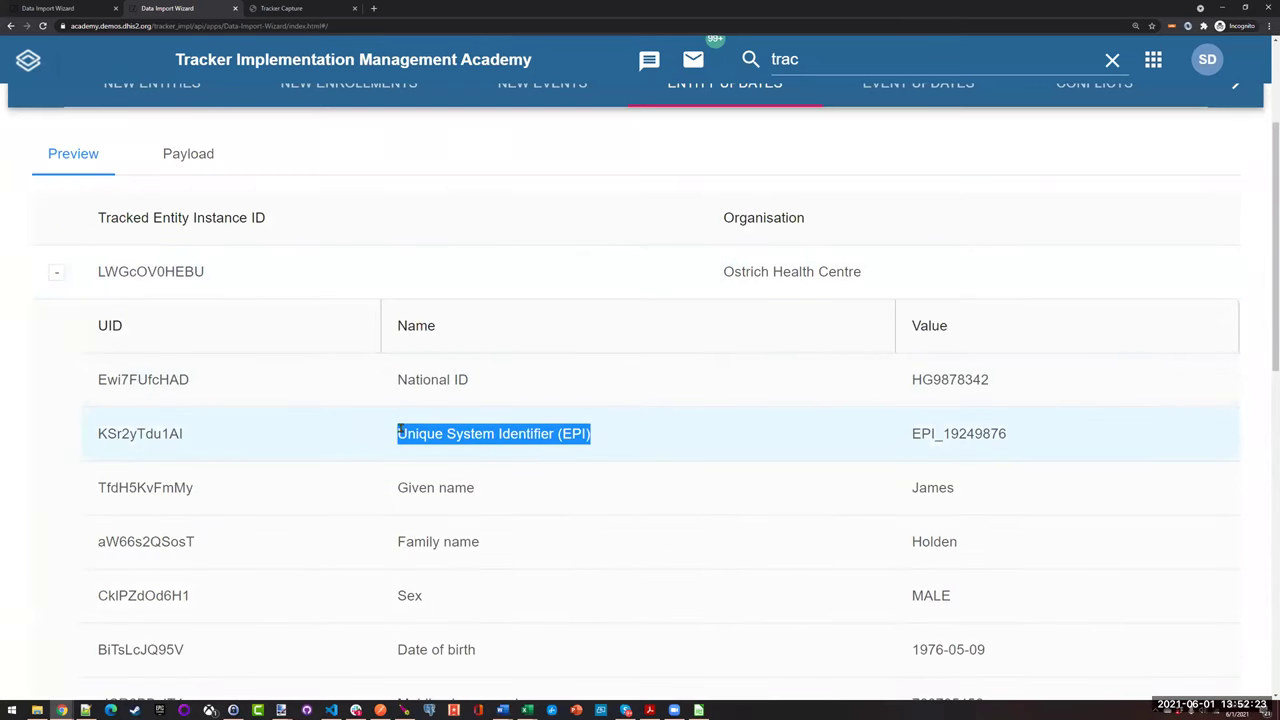
scroll(466, 434, "up", 2)
Compare the New Events and New Entities previews, then recheck the first updated entity's EPI value
left_click(540, 305)
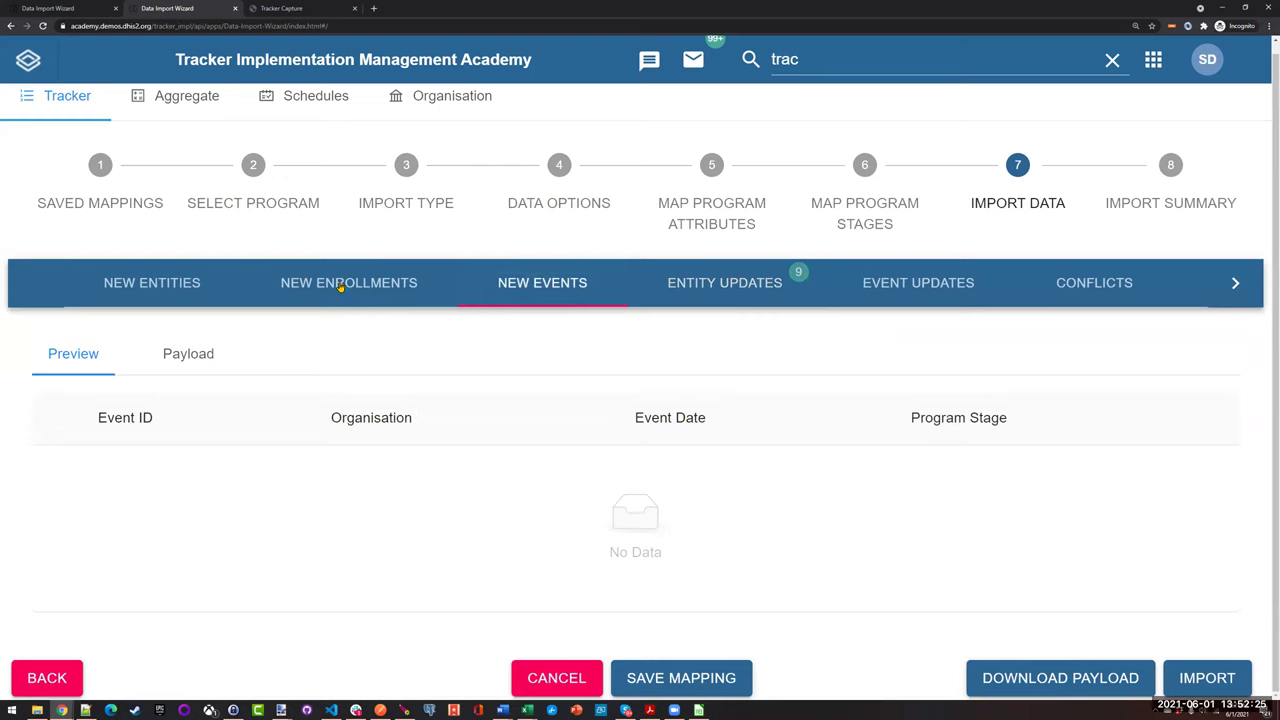
left_click(125, 282)
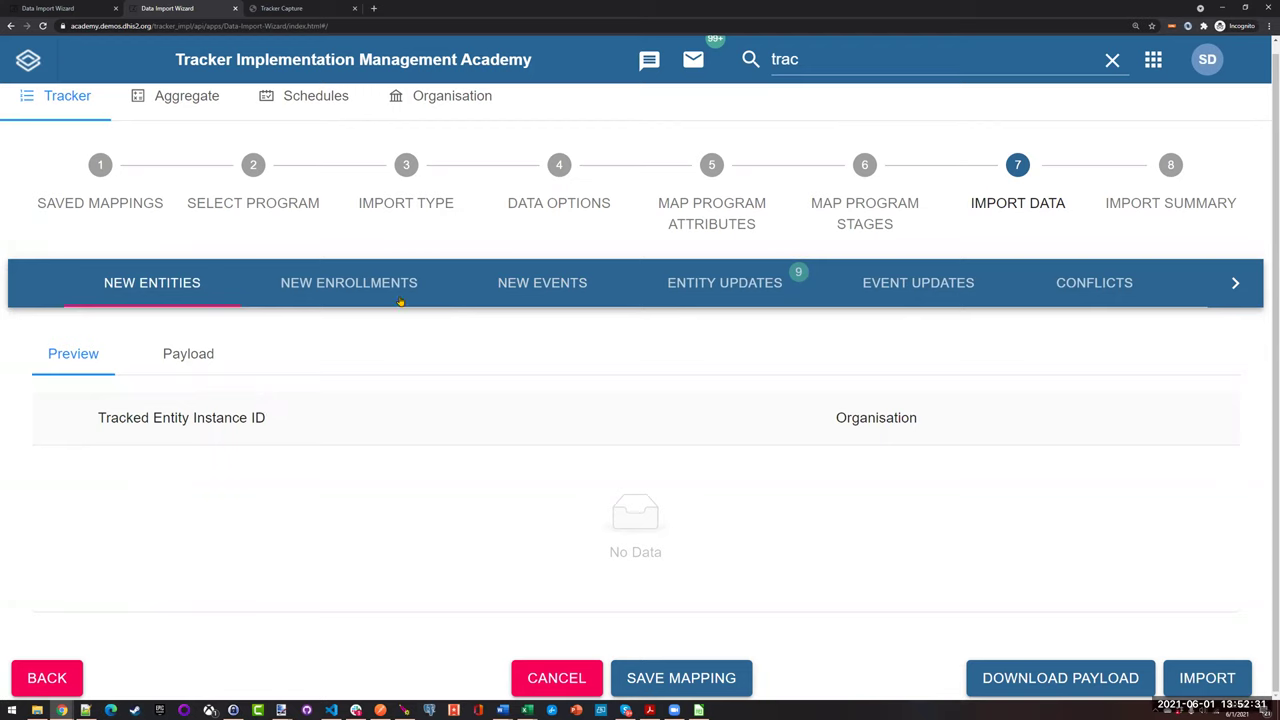
left_click(495, 291)
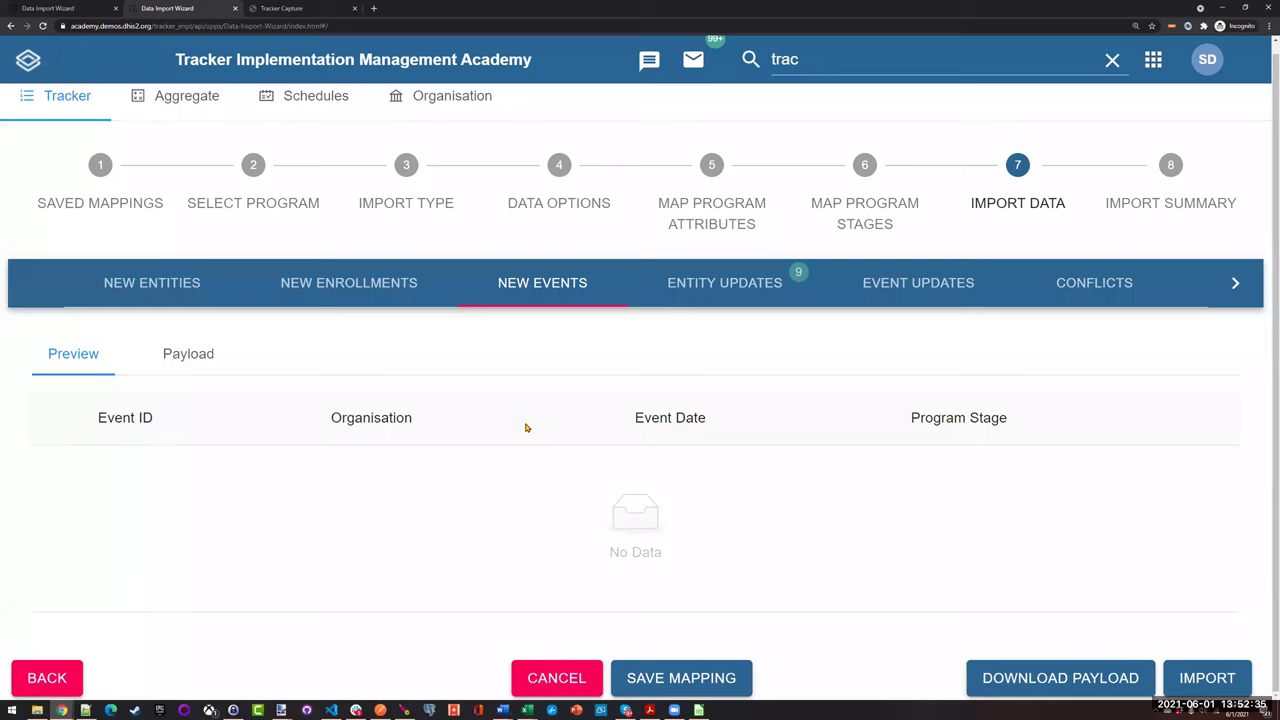
left_click(721, 302)
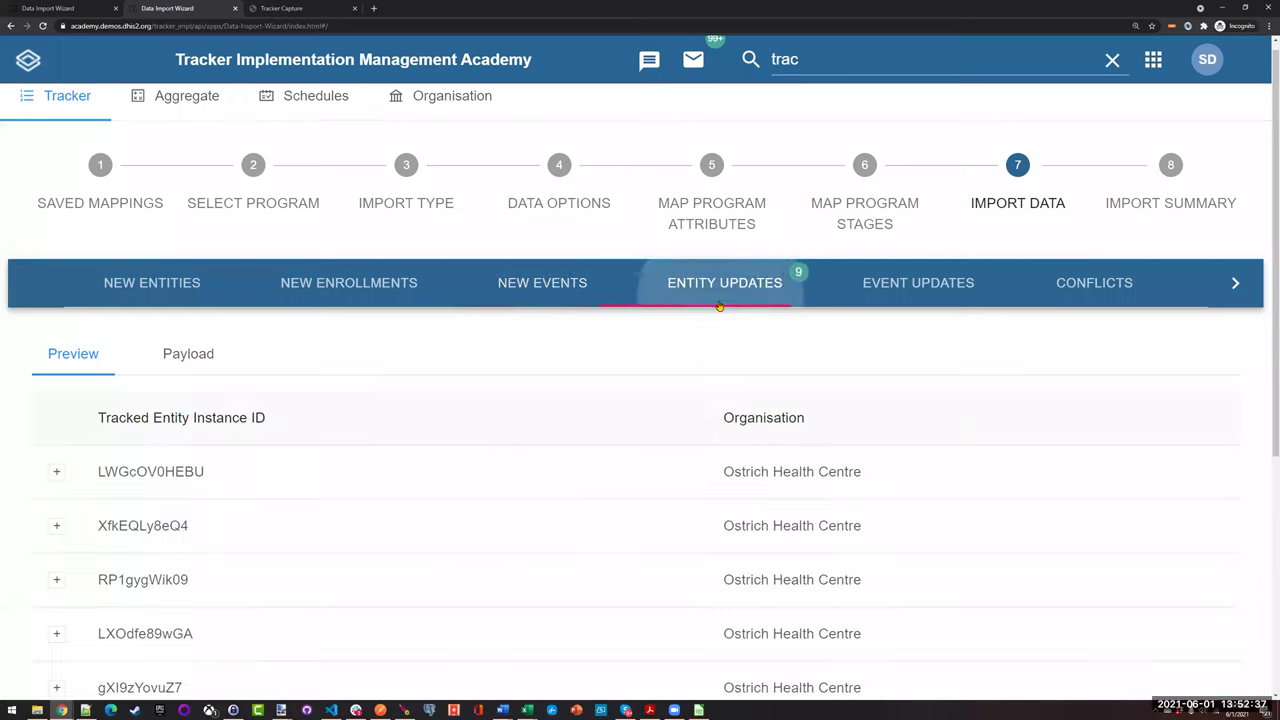
left_click(56, 472)
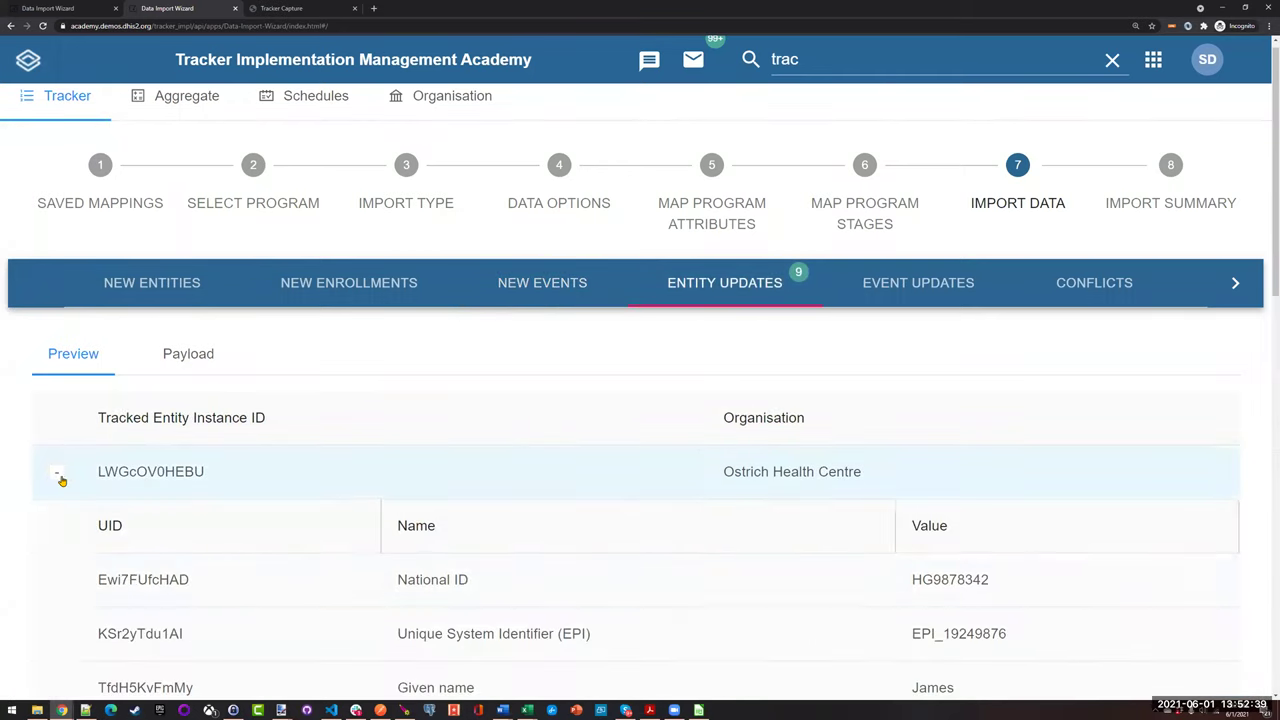
left_click_drag(1012, 637, 913, 637)
Scroll through the entity updates and go back to the Saved Mappings list
scroll(913, 637, "down", 3)
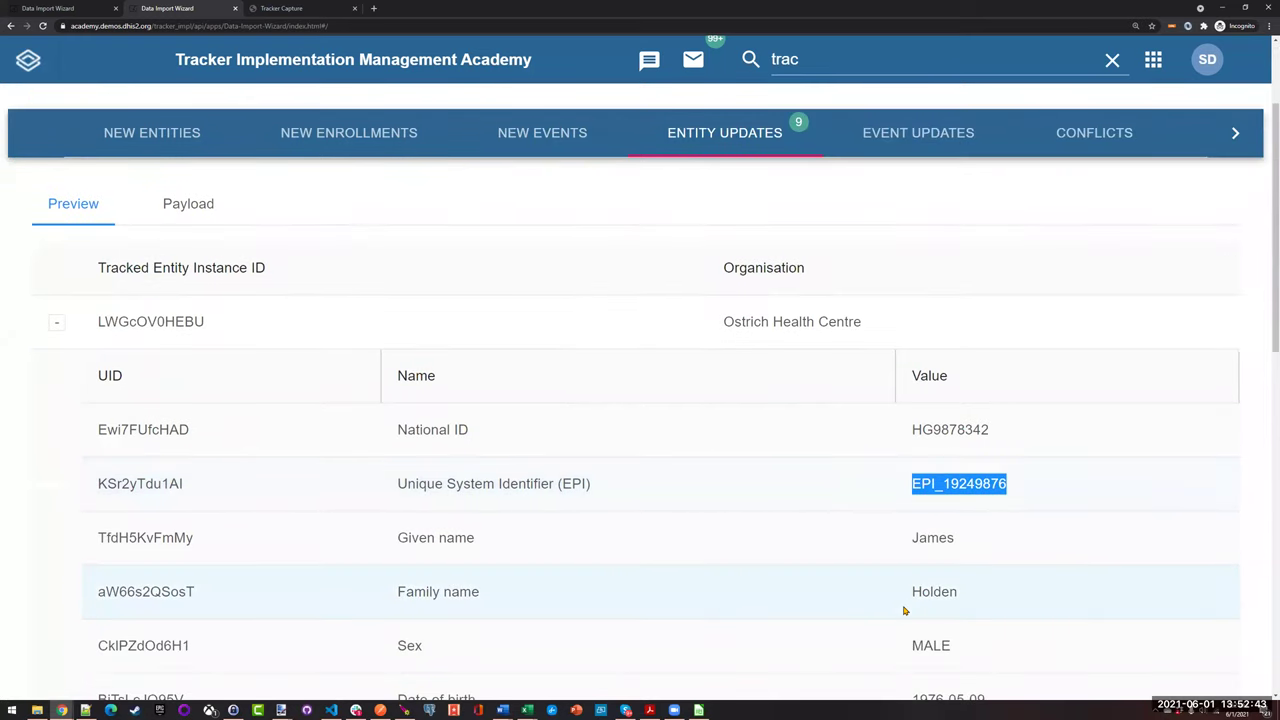
scroll(849, 592, "down", 3)
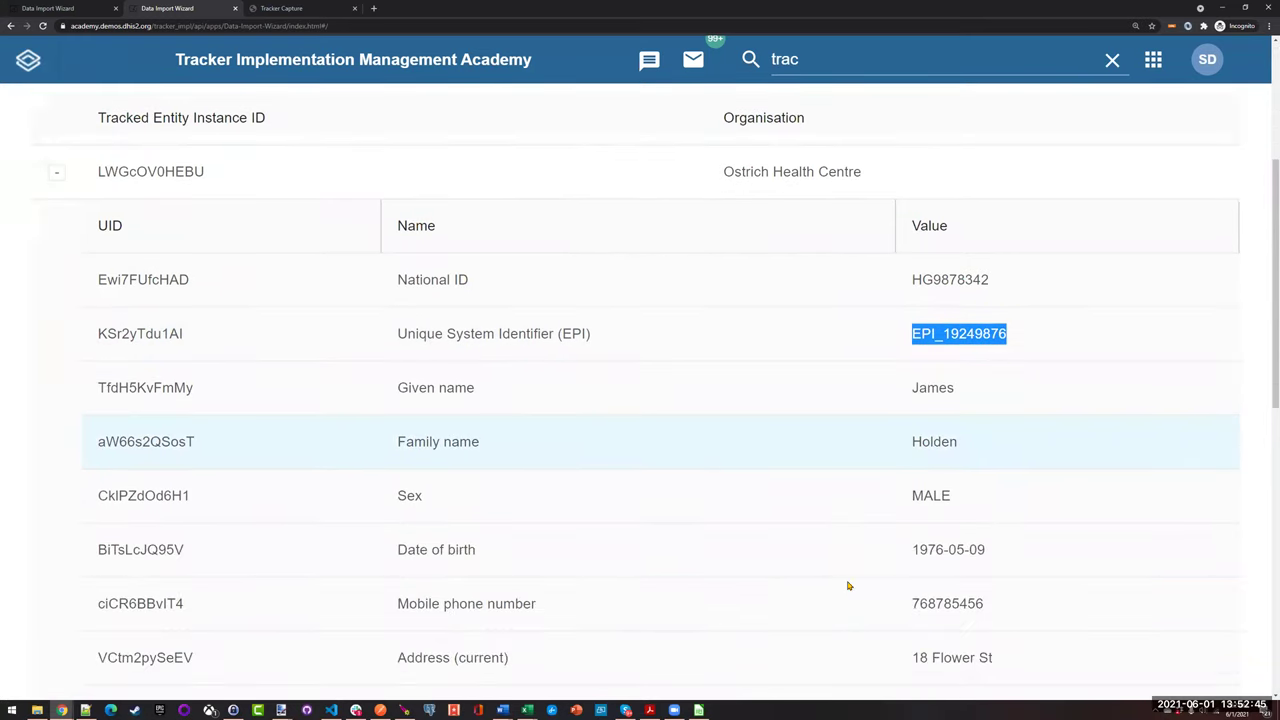
scroll(777, 517, "up", 6)
left_click(129, 214)
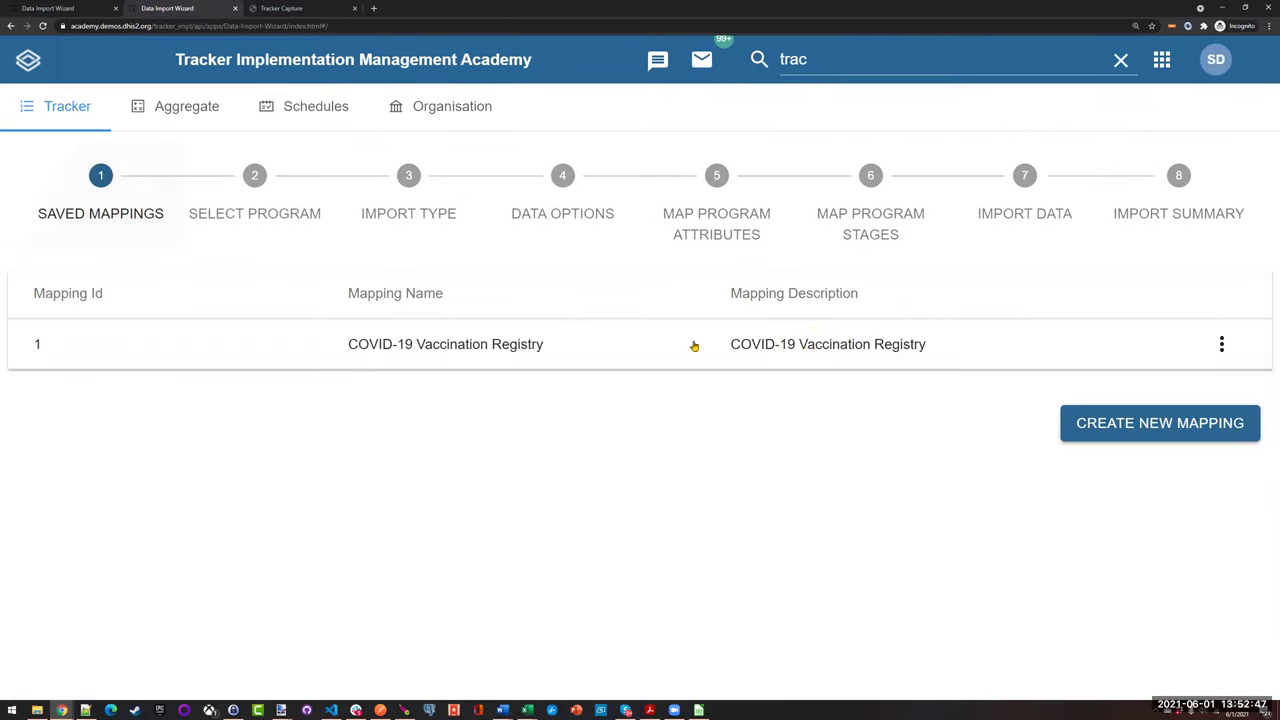